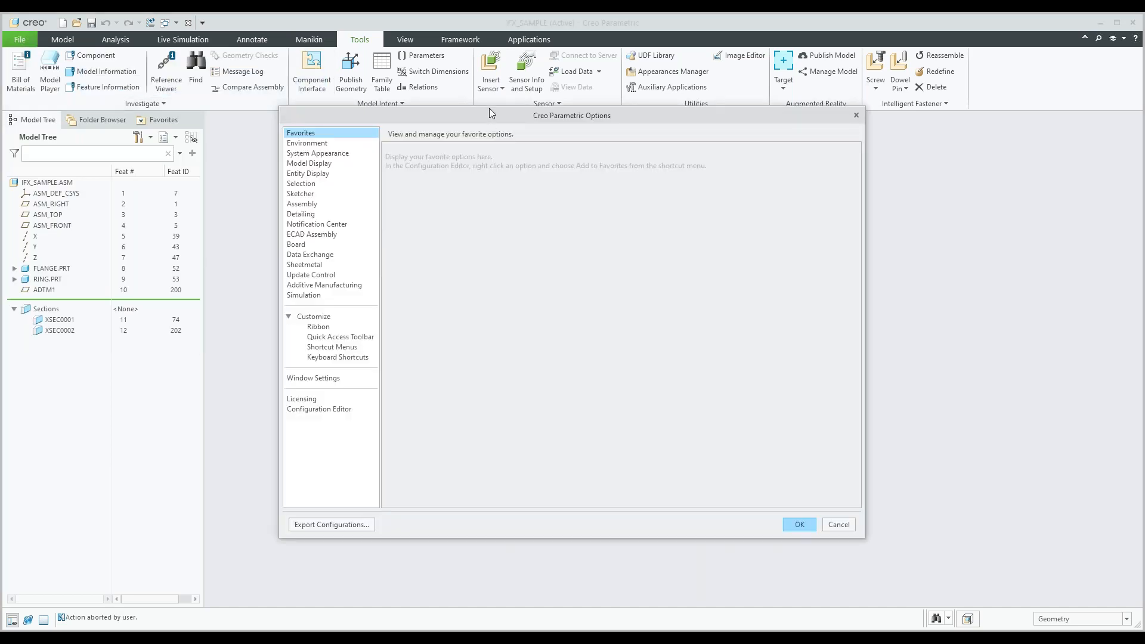
Apply the Dark system color scheme, then inspect the ring assembly against it and restore the default orientation.
drag(491, 113, 482, 79)
click(318, 130)
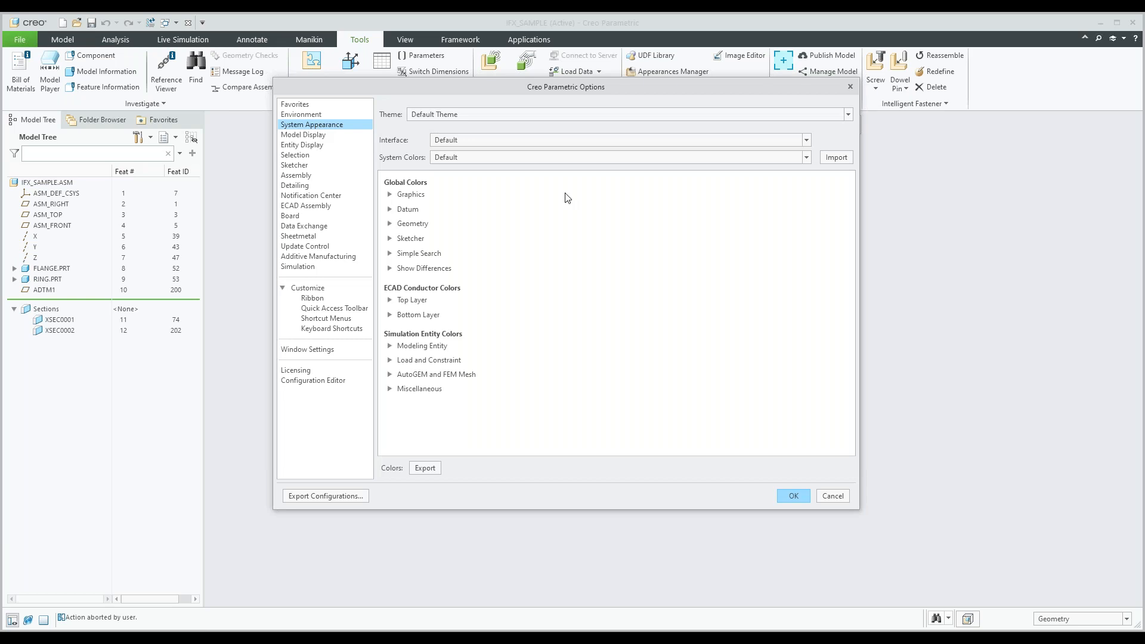
click(806, 157)
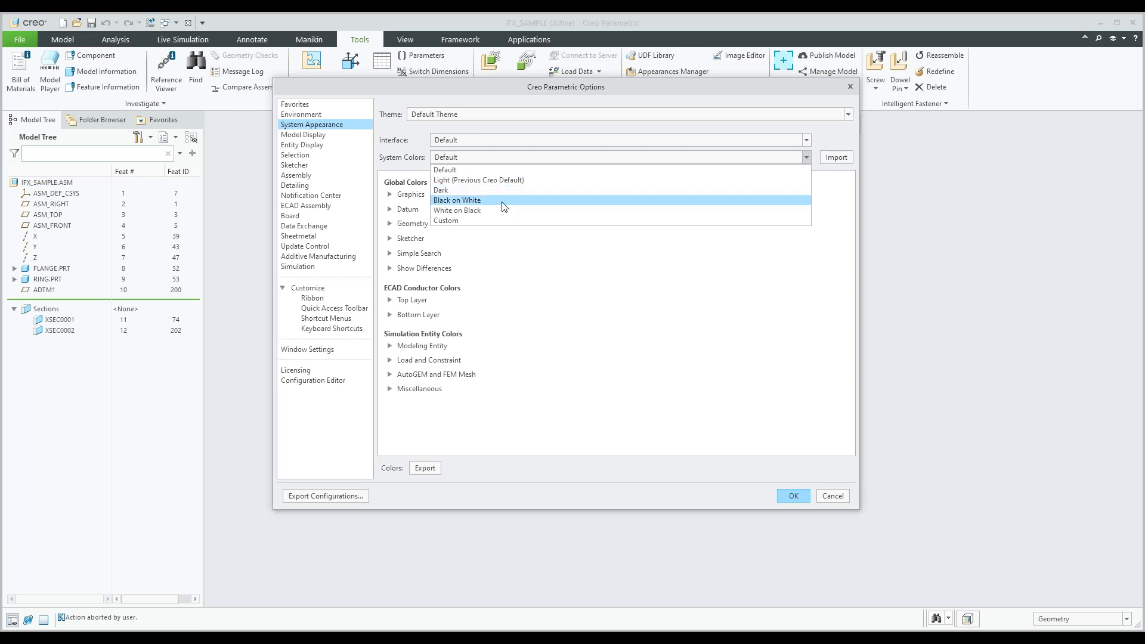
click(463, 192)
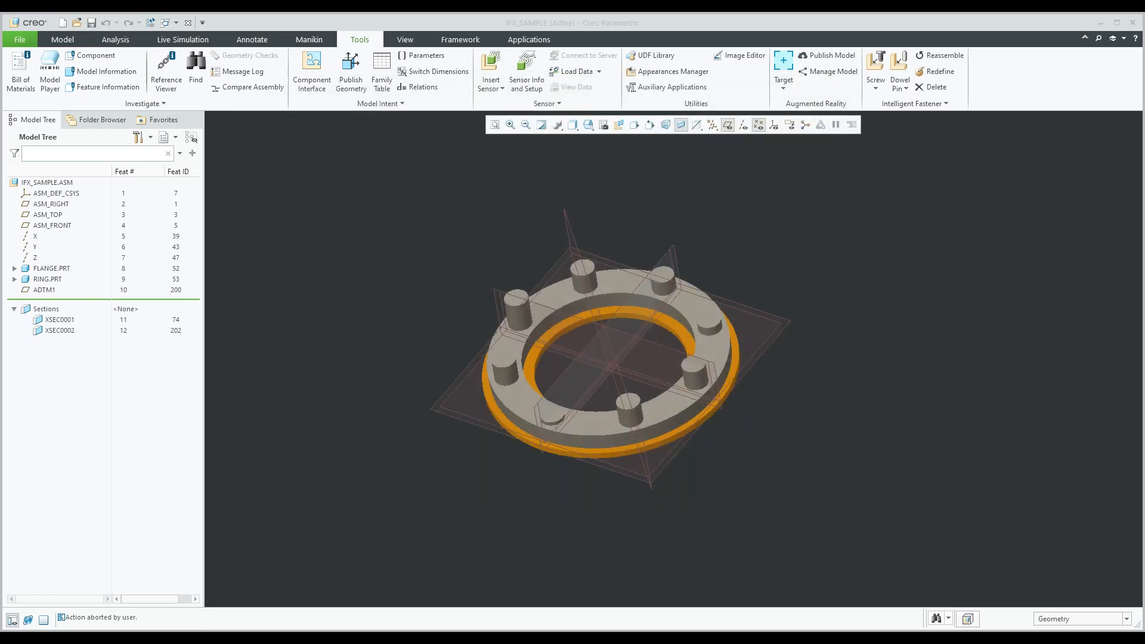
scroll(663, 347, up, 3)
scroll(662, 348, down, 4)
middle_drag(640, 403, 687, 342)
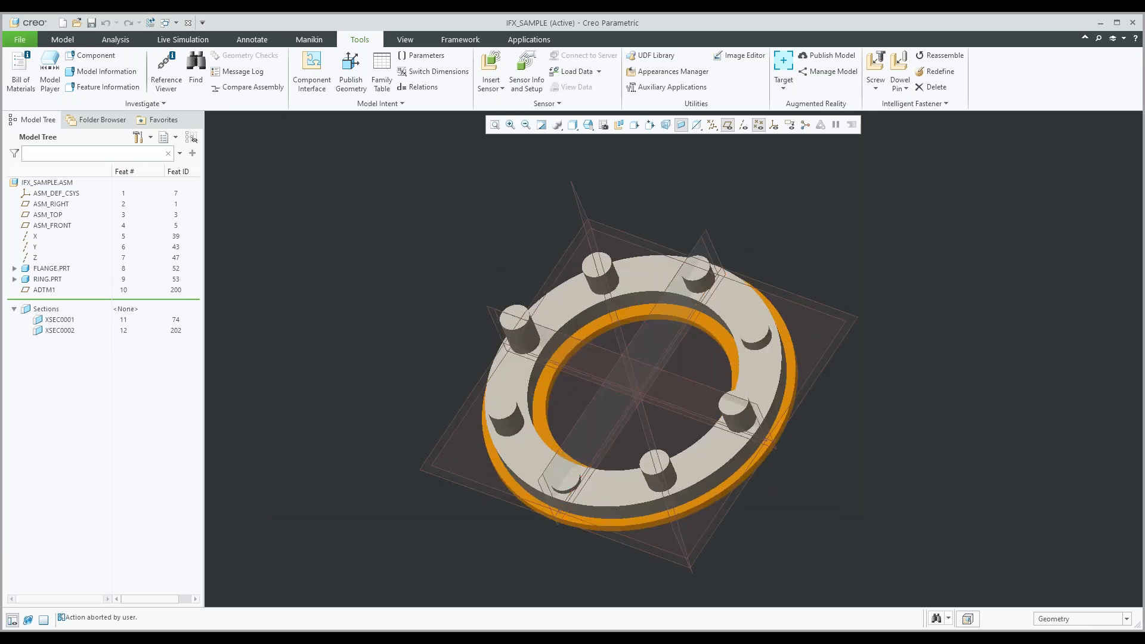
key(ctrl+d)
Import the system colors file syscol_pre_wildfire.scl from the System_Colours folder and apply it to the assembly display.
click(20, 39)
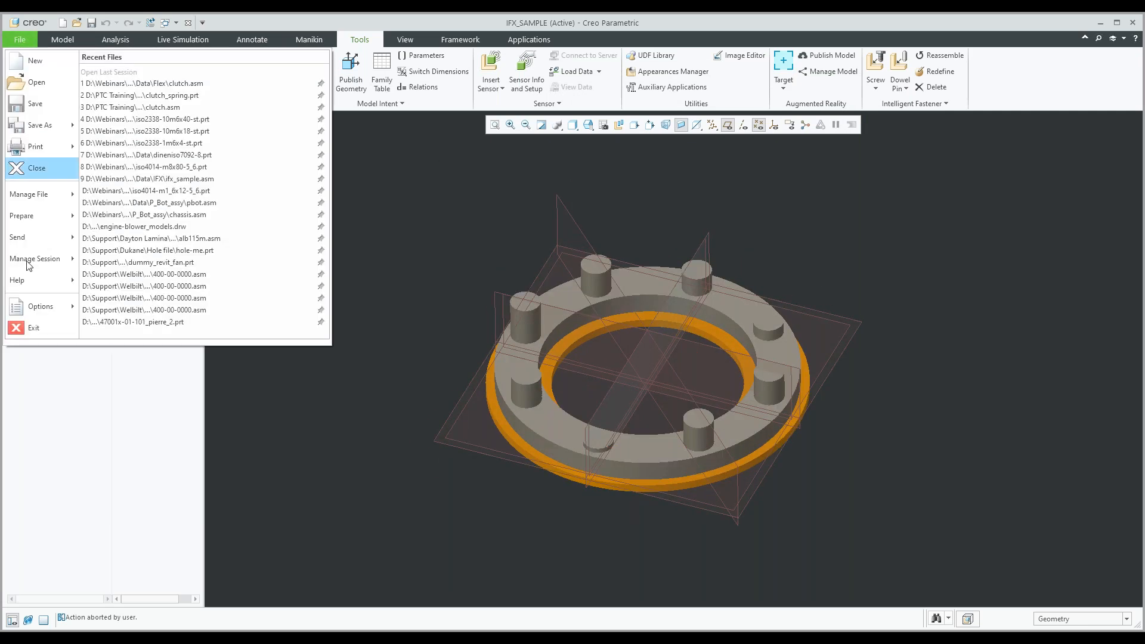
mouse_move(55, 295)
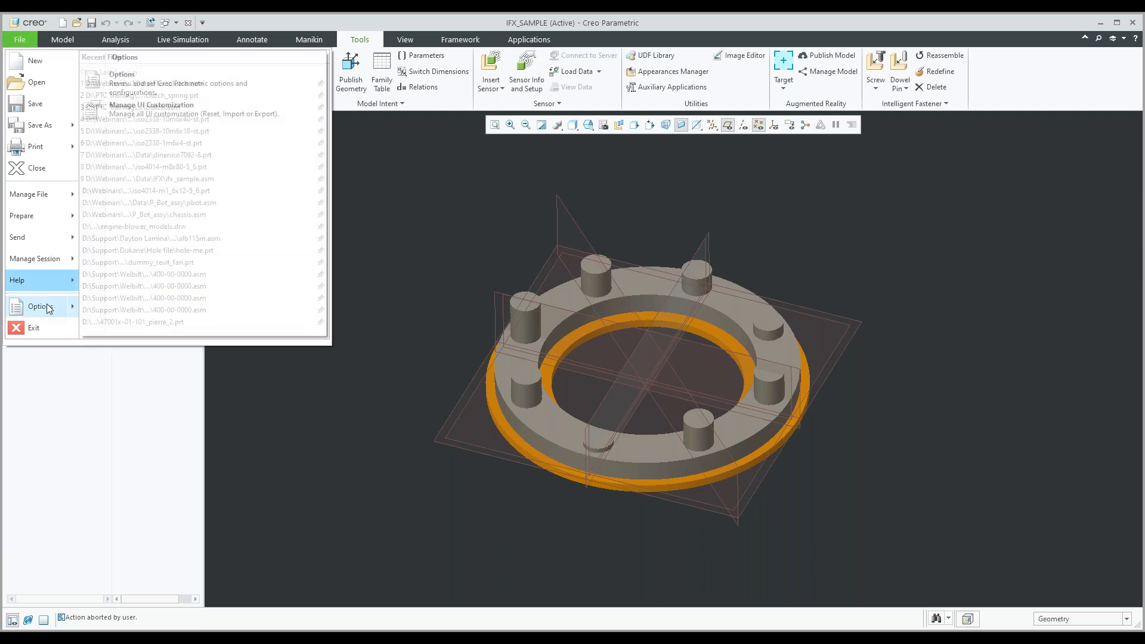
click(50, 307)
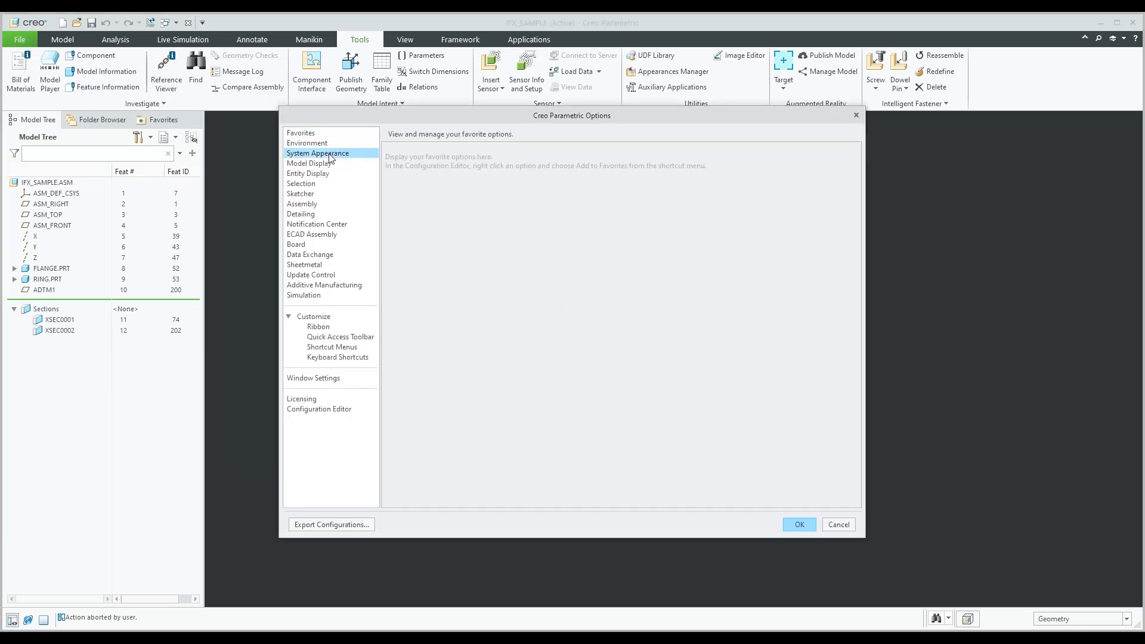
click(330, 157)
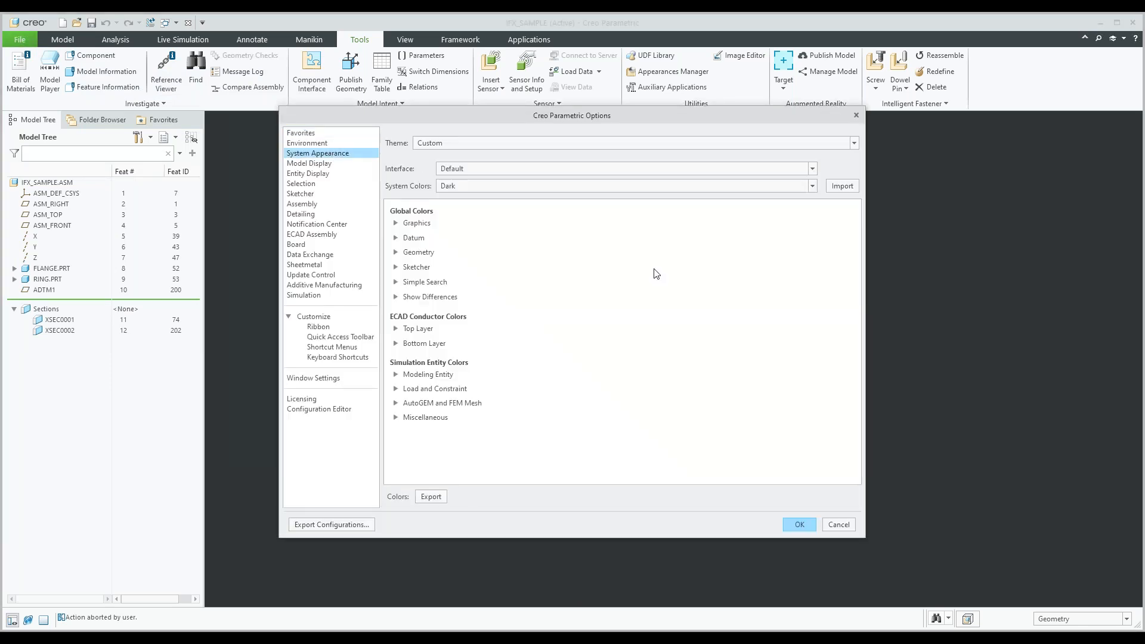
click(813, 187)
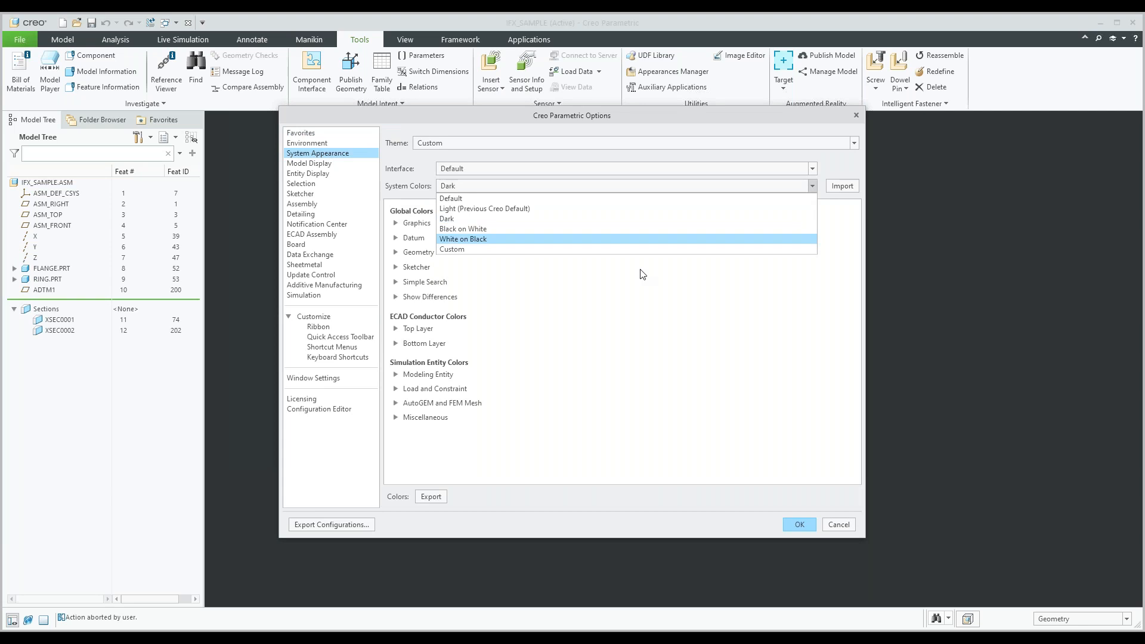
click(845, 192)
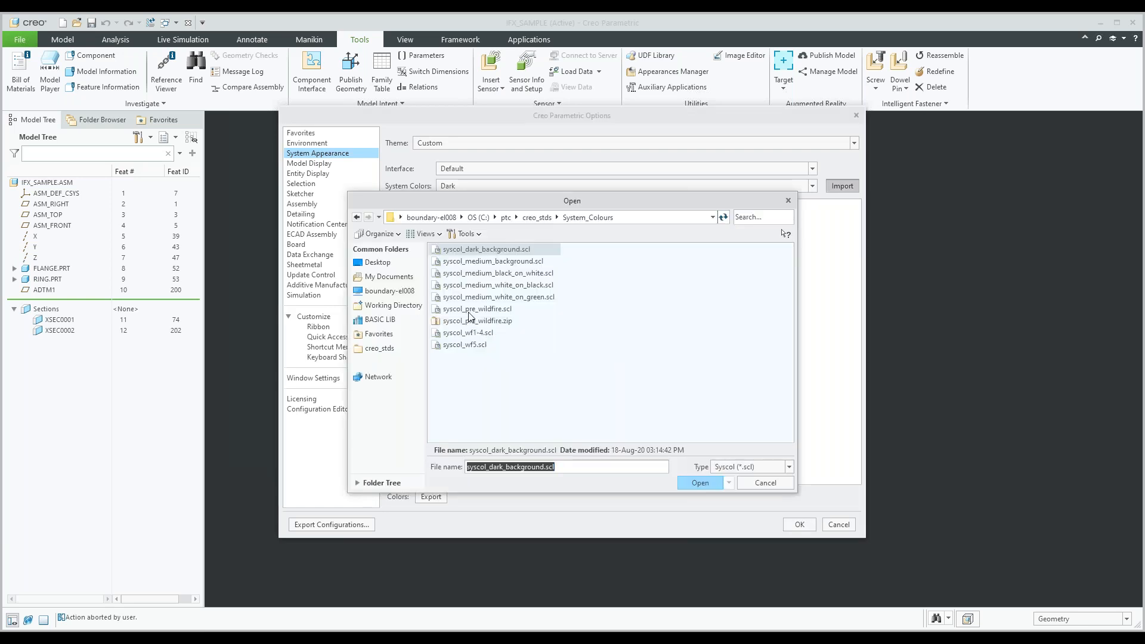
click(475, 309)
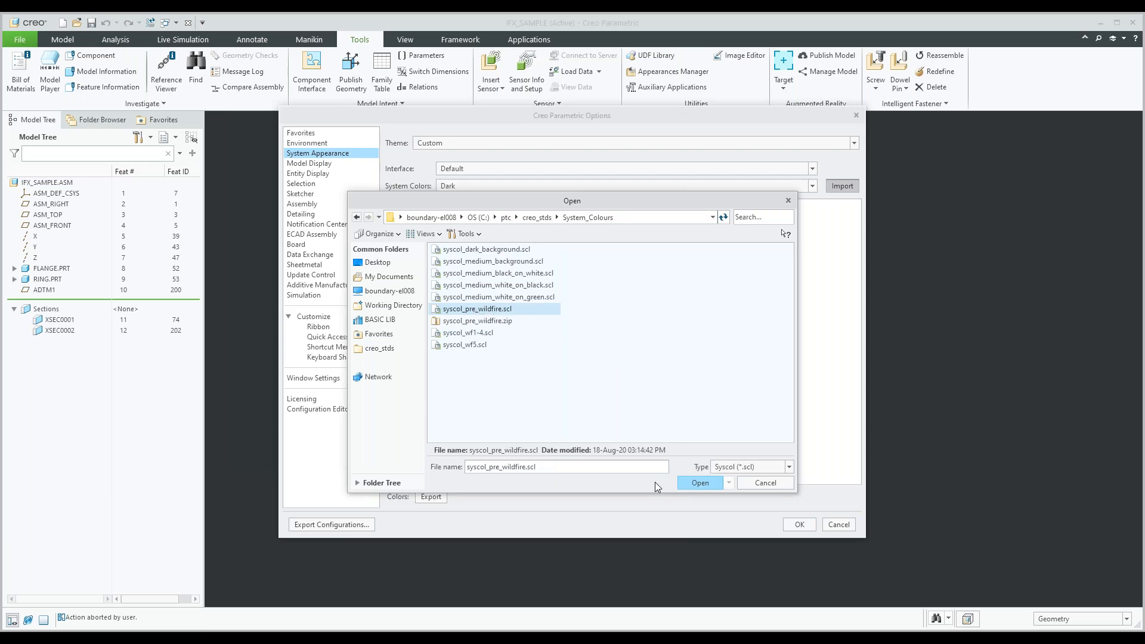
click(694, 483)
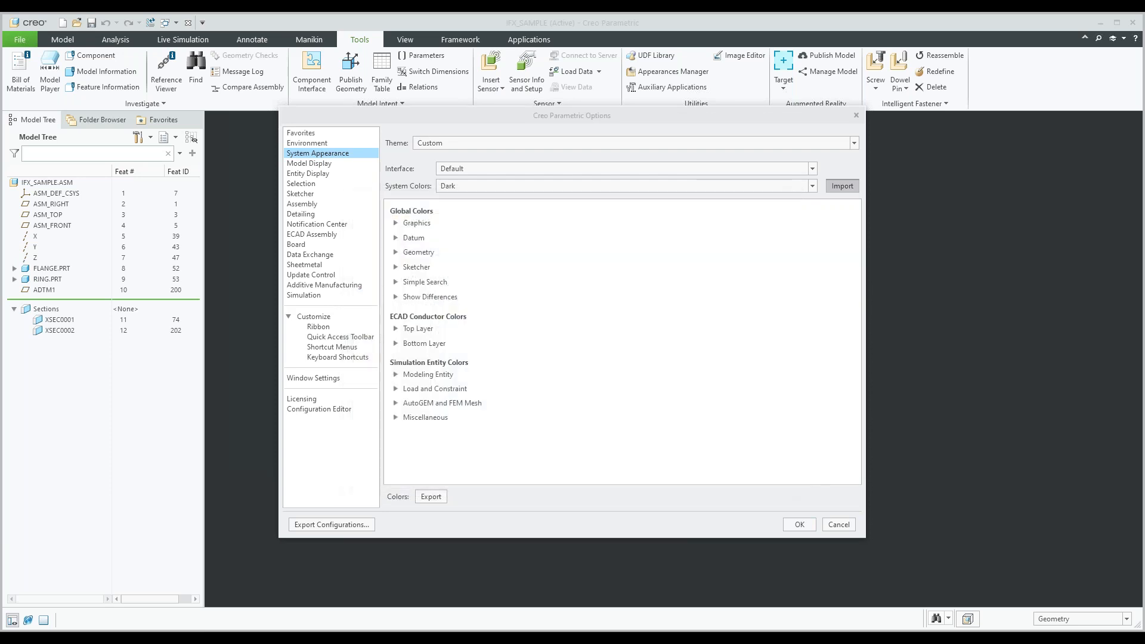
click(800, 525)
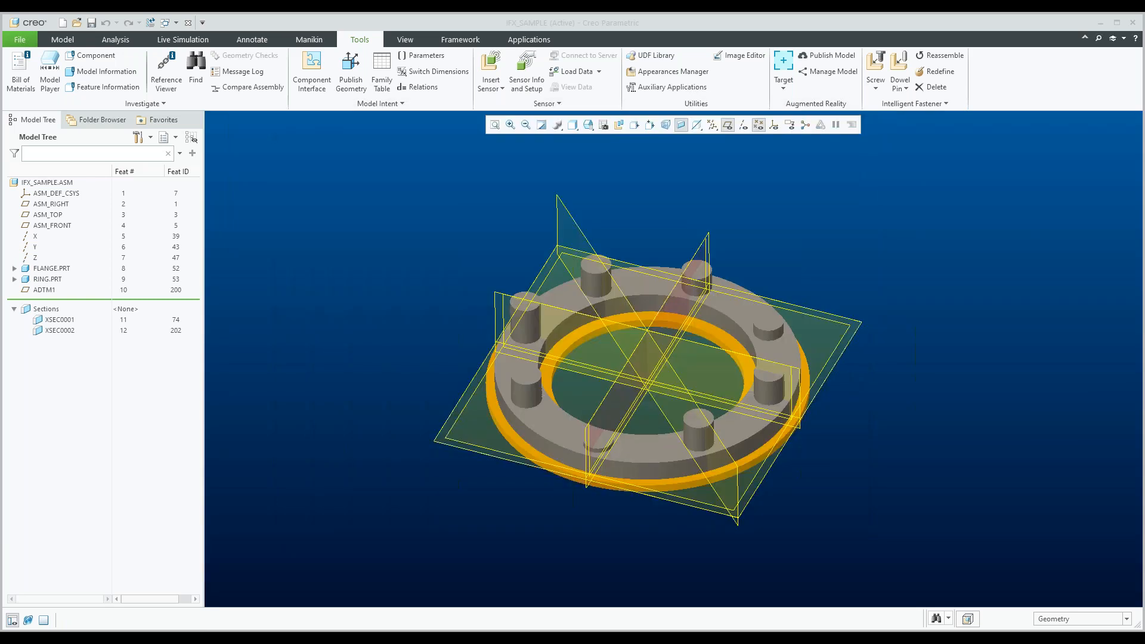
middle_drag(739, 278, 731, 275)
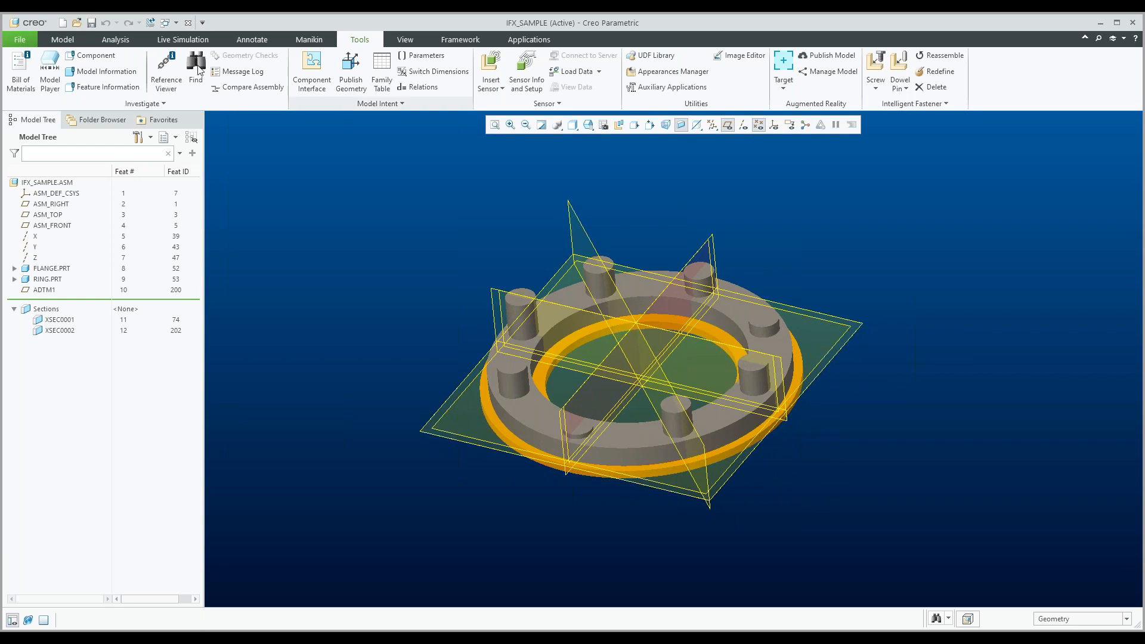
Switch to the CLUTCH.ASM window and examine the springs and their hook ends in the imported colors.
click(175, 23)
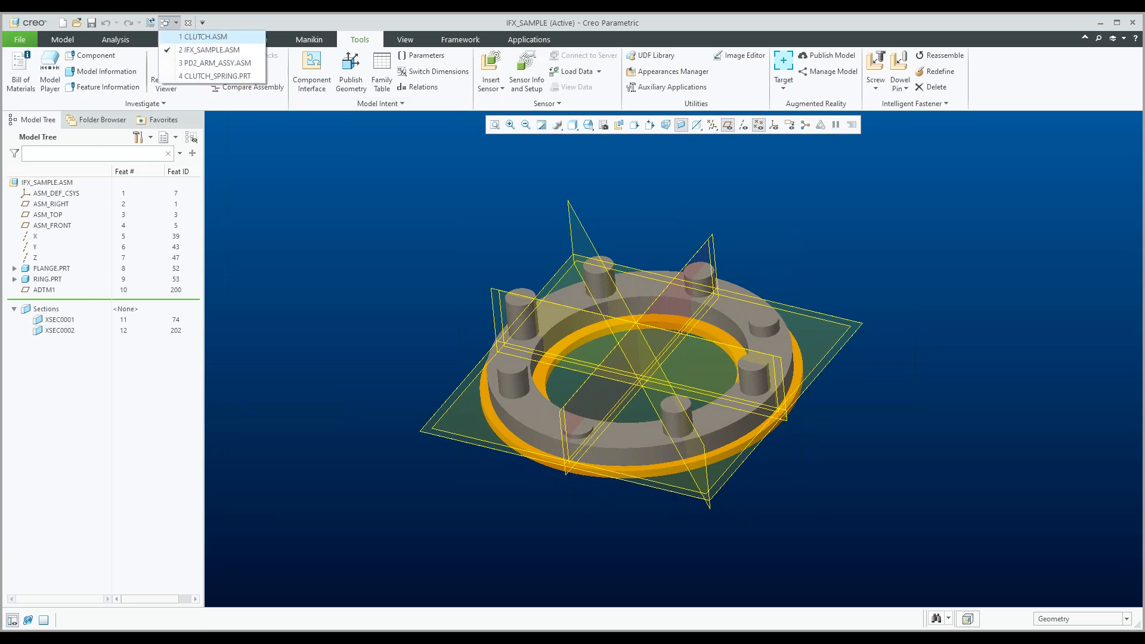
click(207, 38)
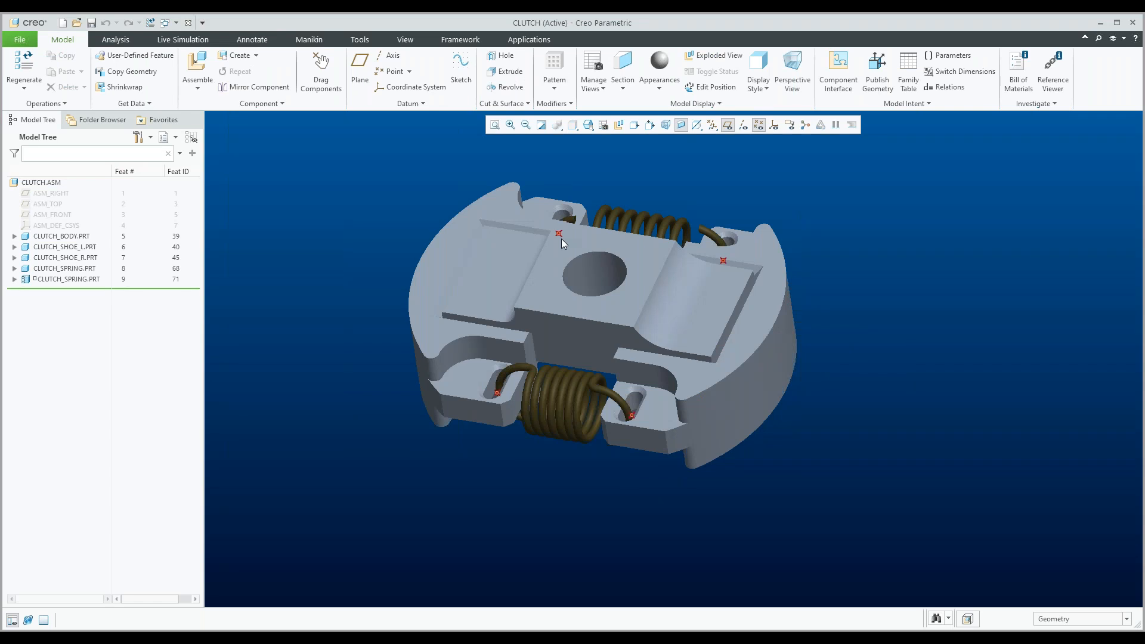
scroll(561, 239, up, 5)
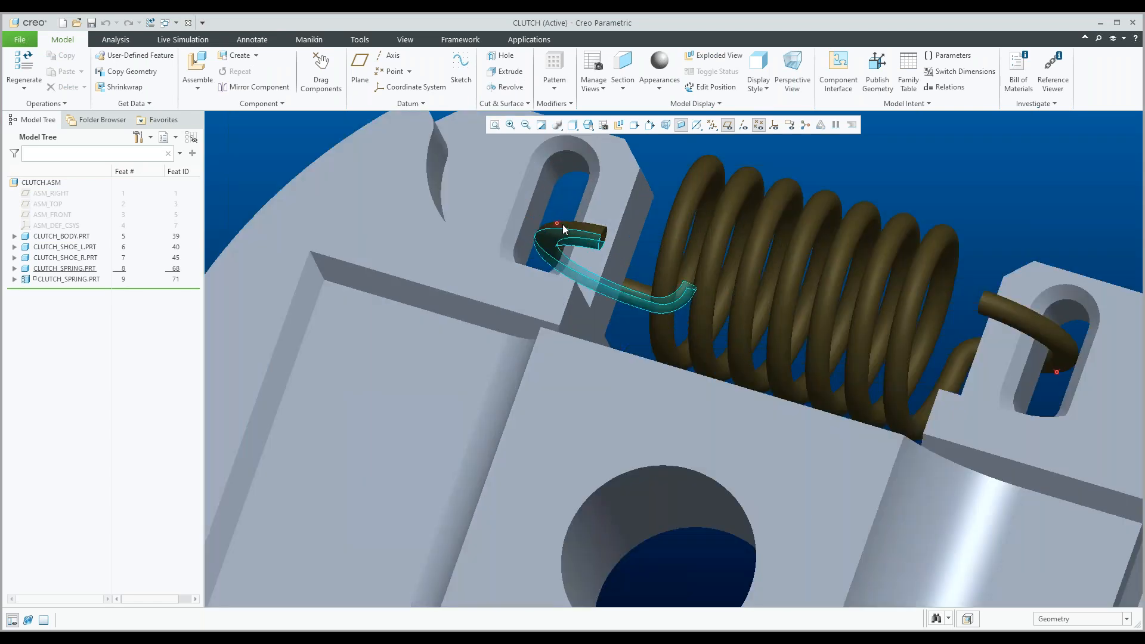
scroll(562, 226, up, 1)
scroll(576, 268, down, 1)
scroll(570, 263, down, 2)
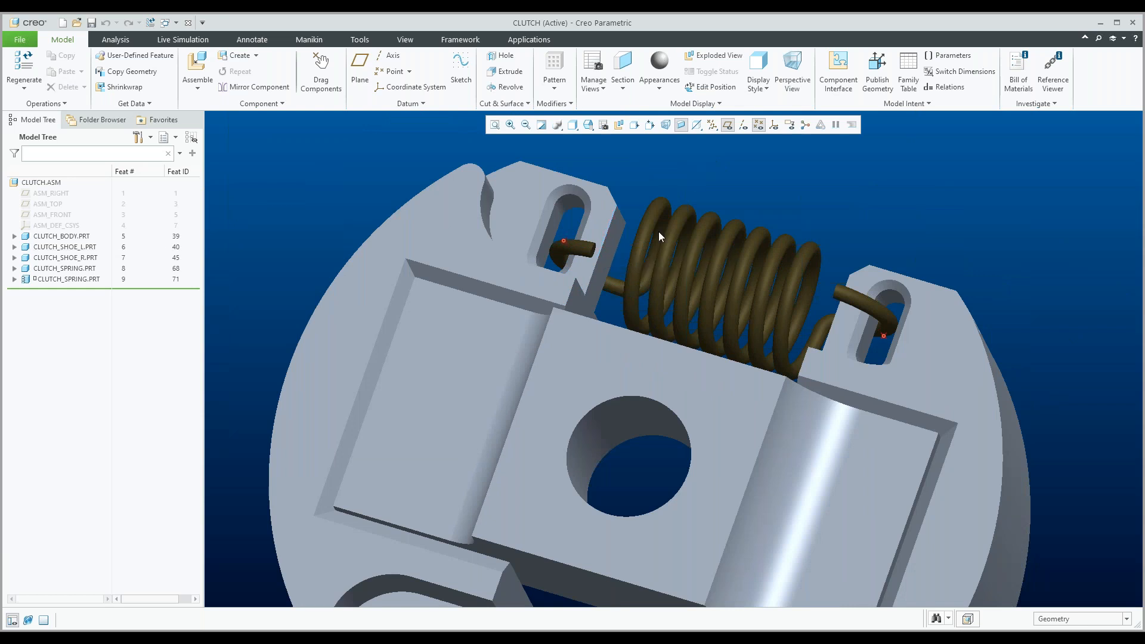
scroll(659, 232, down, 2)
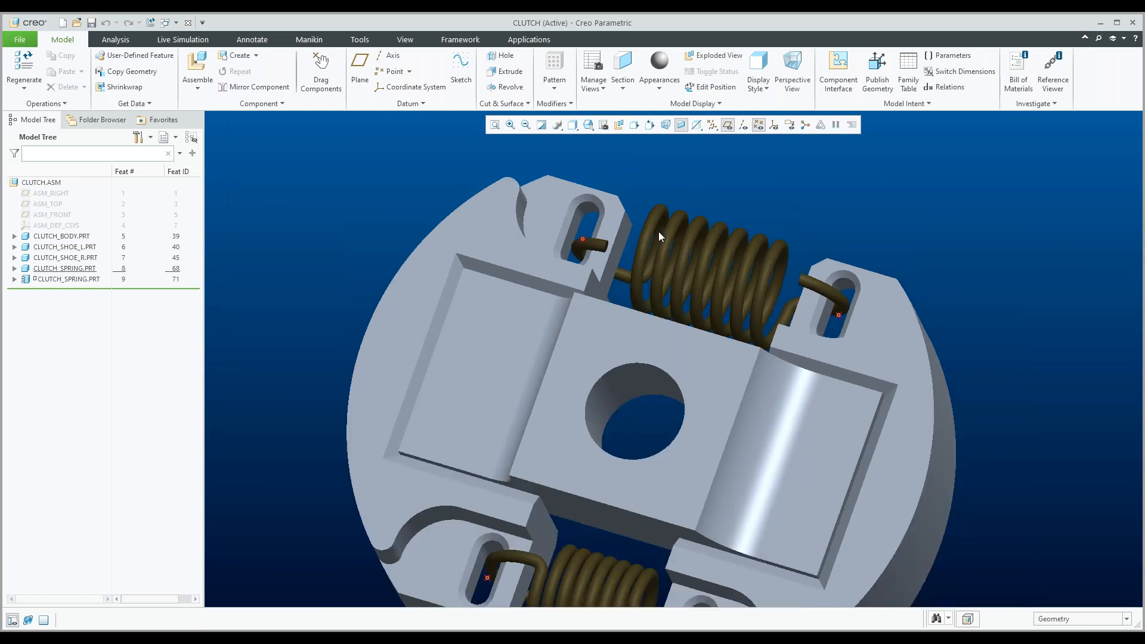
scroll(659, 232, down, 2)
mouse_move(645, 251)
middle_down()
mouse_move(624, 243)
mouse_move(700, 209)
middle_up()
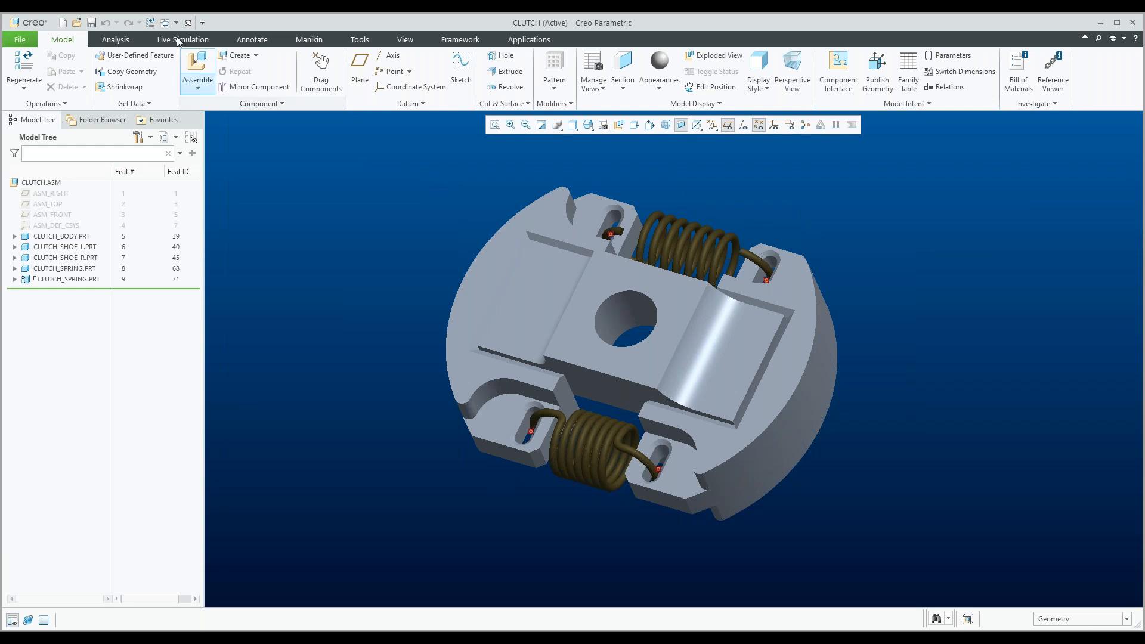
Show the Graphics color settings under system appearance and set System Colors to Default.
click(22, 42)
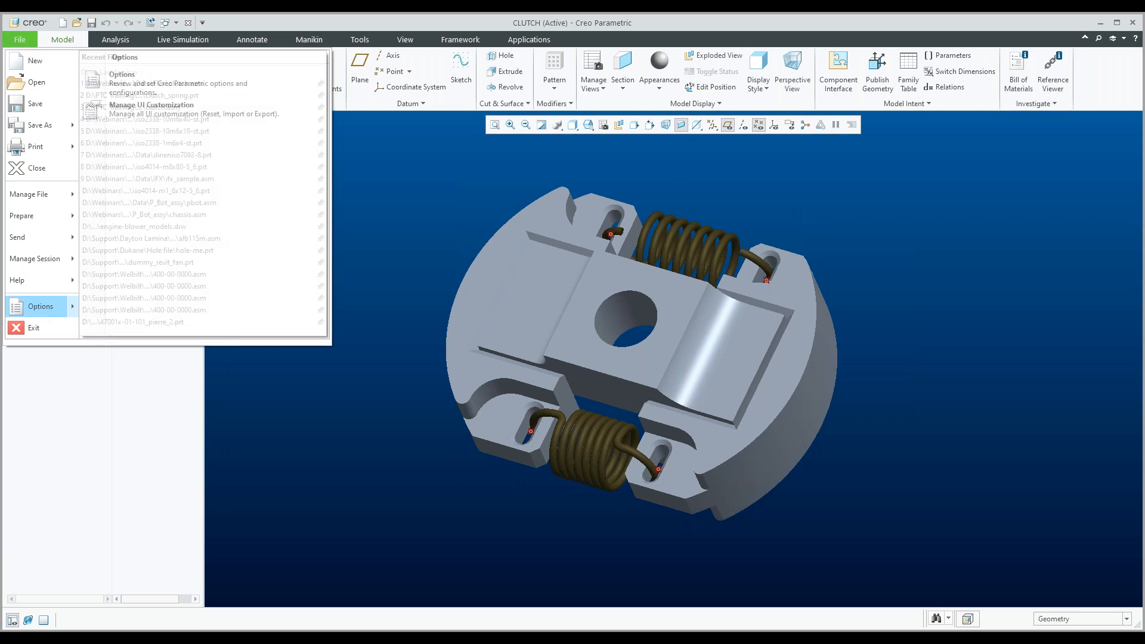
click(35, 307)
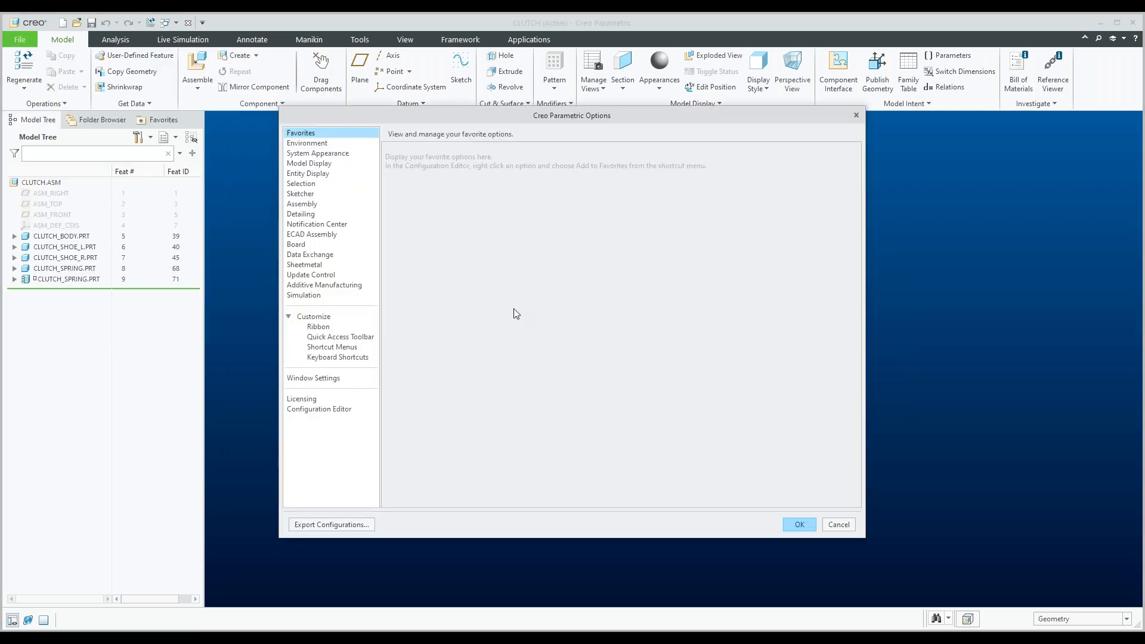
click(321, 154)
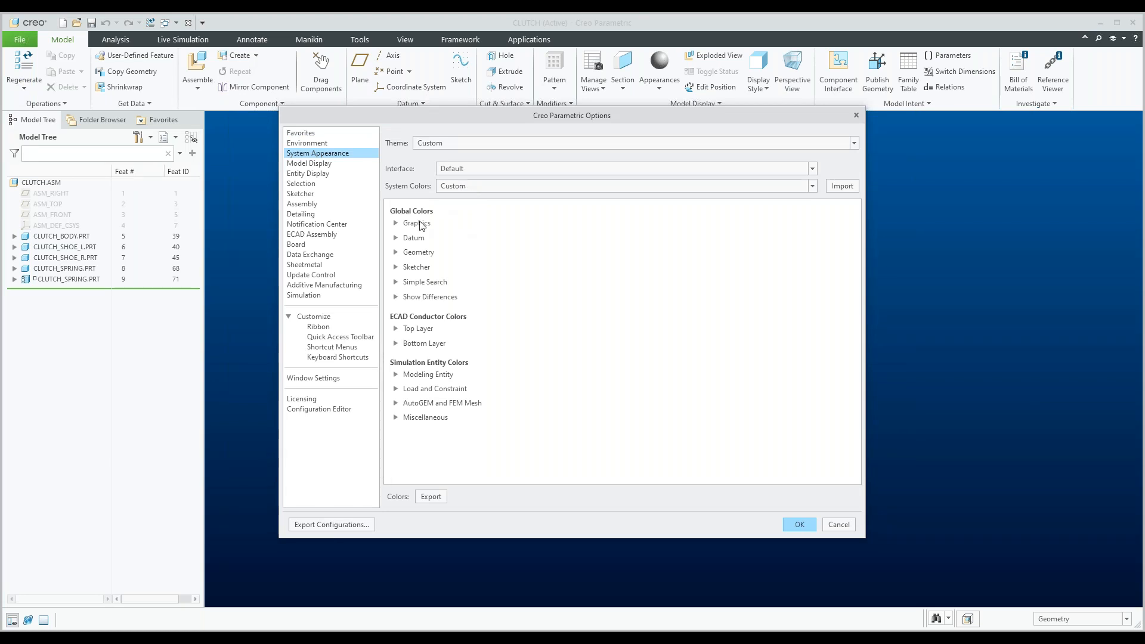
click(395, 224)
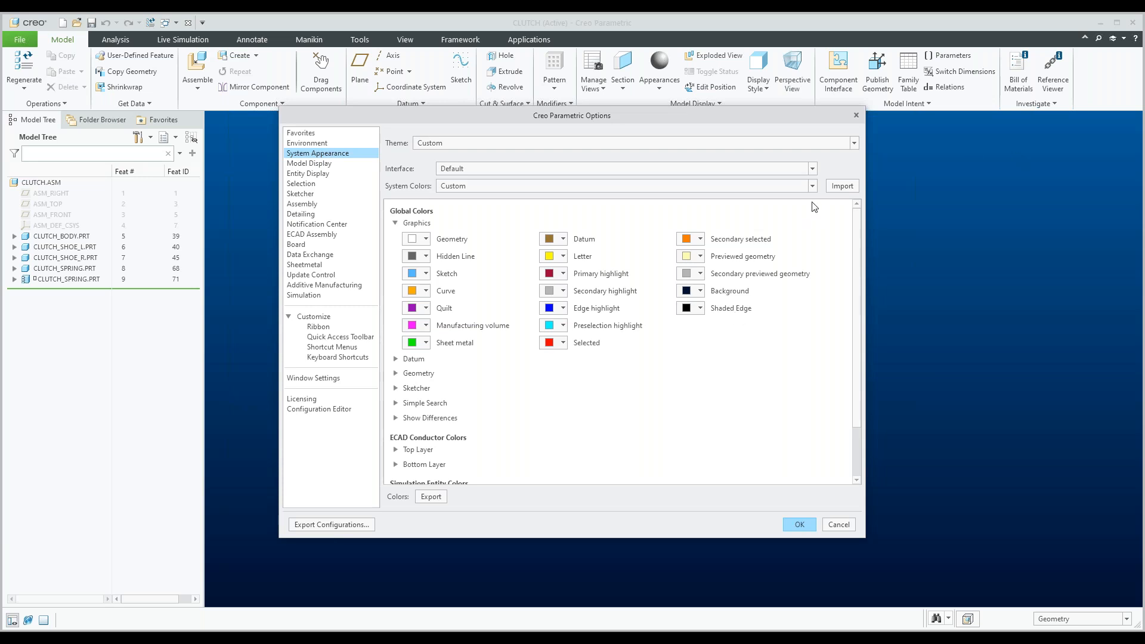
click(813, 186)
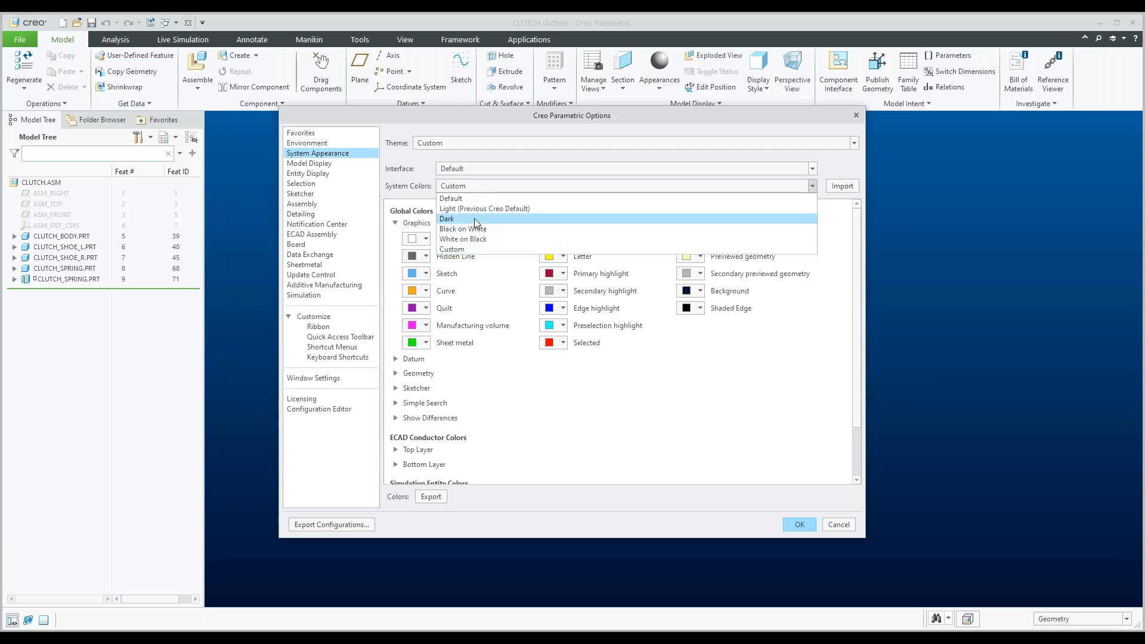
click(472, 201)
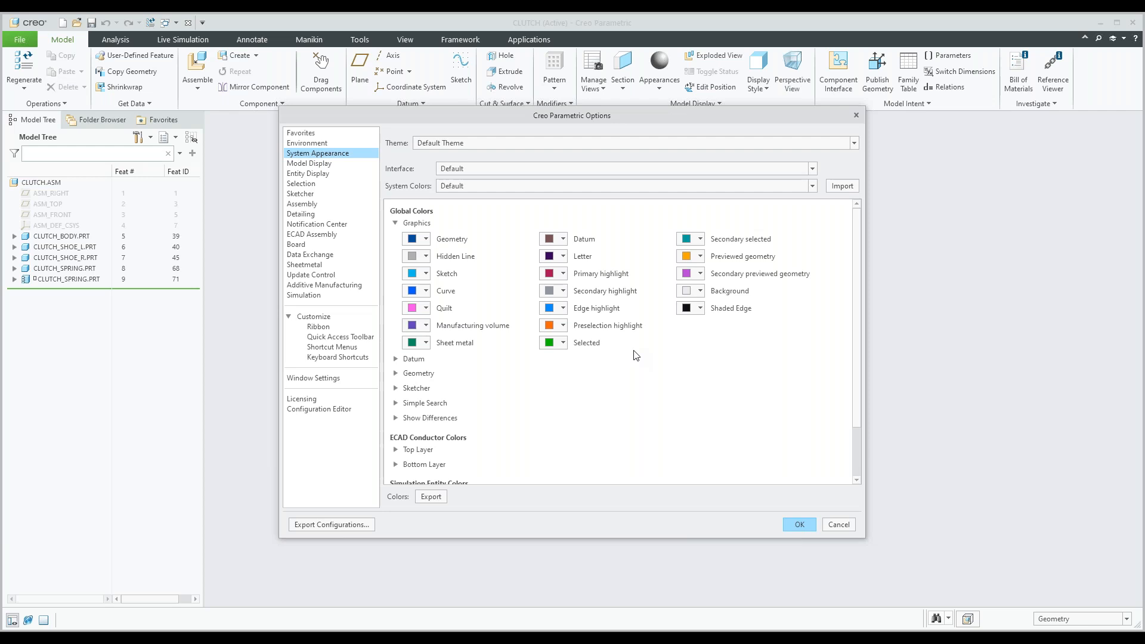
Examine the Datum, Geometry, Sketcher, Simple Search and Show Differences color settings under Global Colors.
click(395, 360)
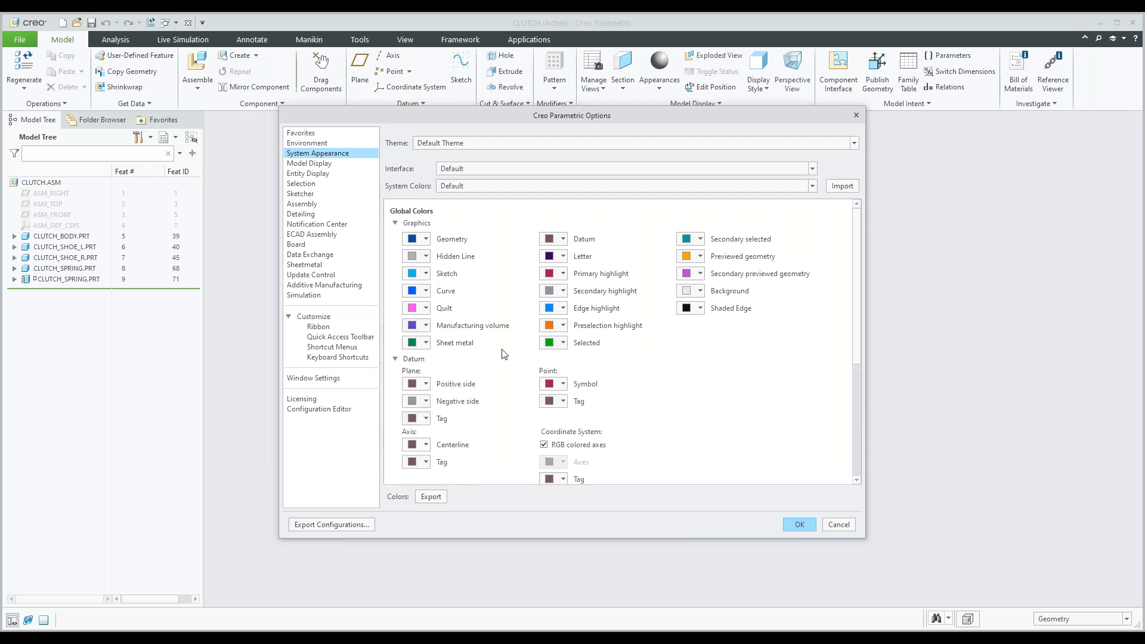
scroll(389, 439, down, 3)
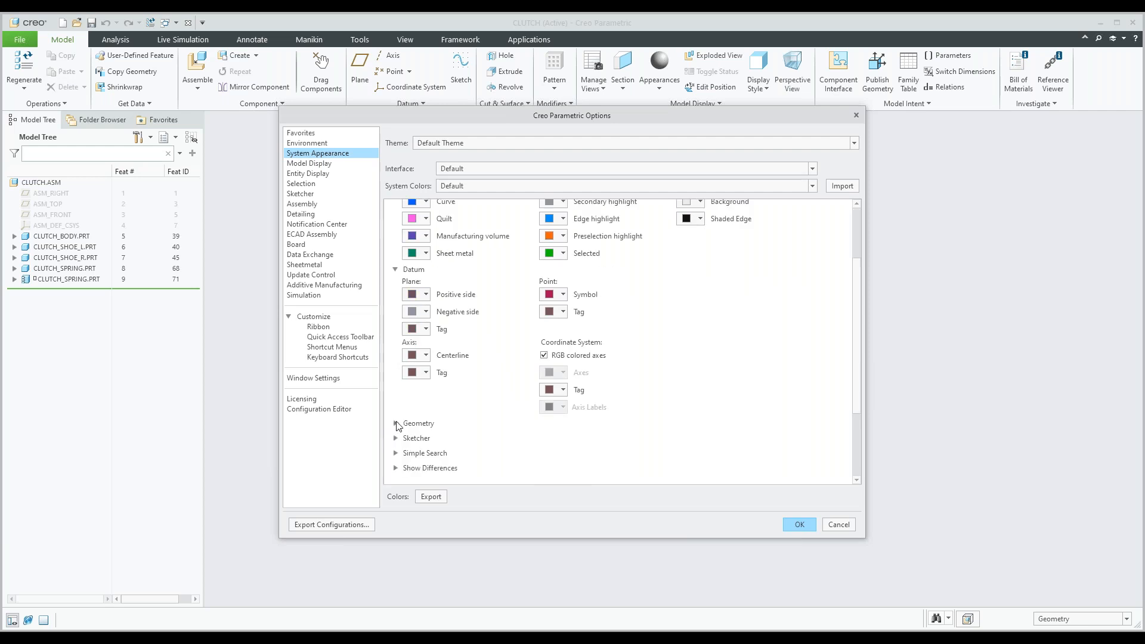
click(396, 424)
scroll(512, 368, down, 7)
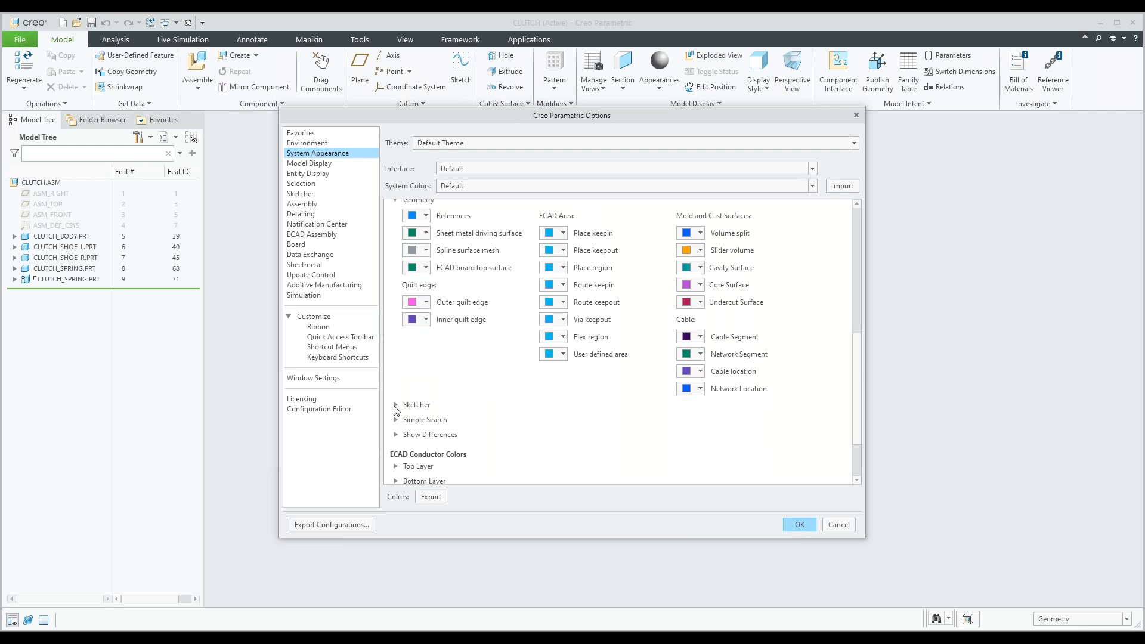
click(396, 407)
scroll(481, 385, down, 3)
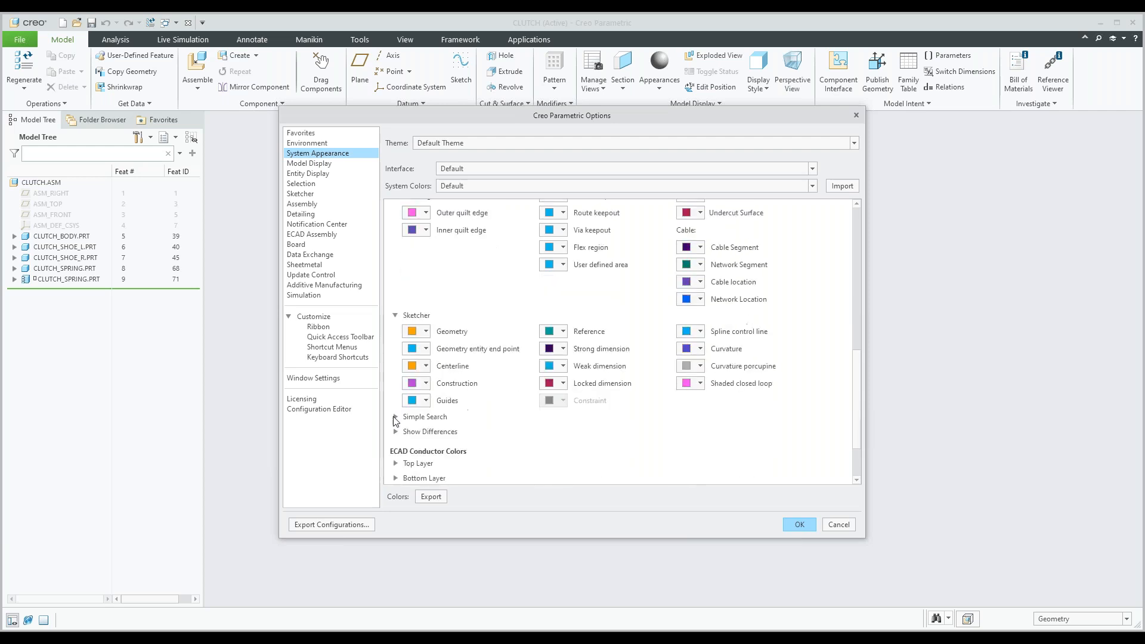
click(396, 416)
scroll(499, 400, down, 3)
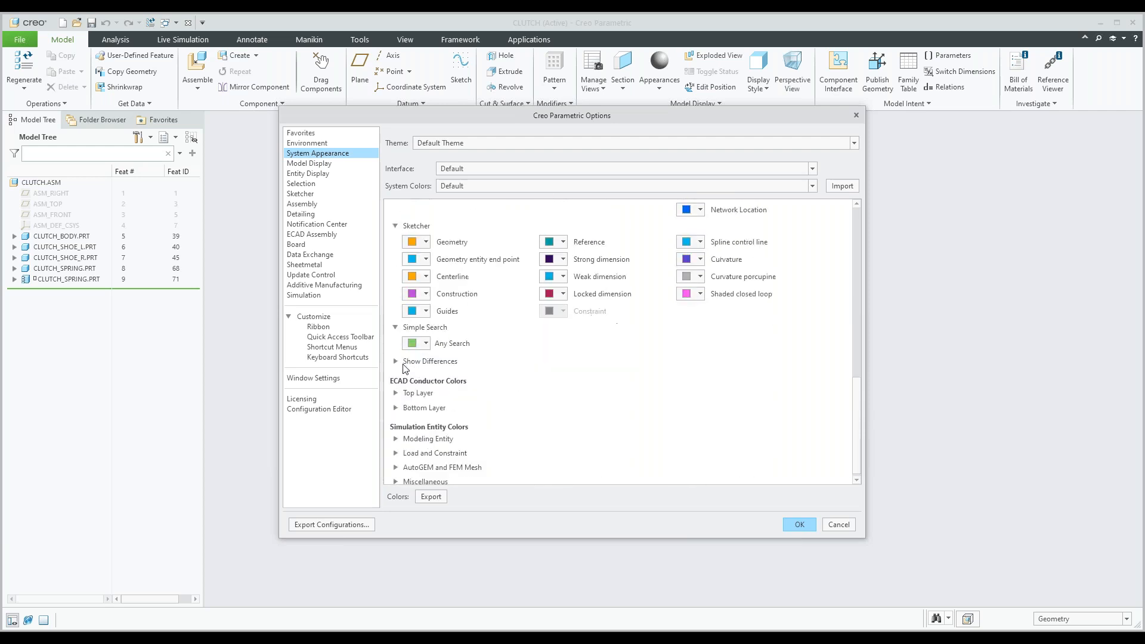
click(396, 362)
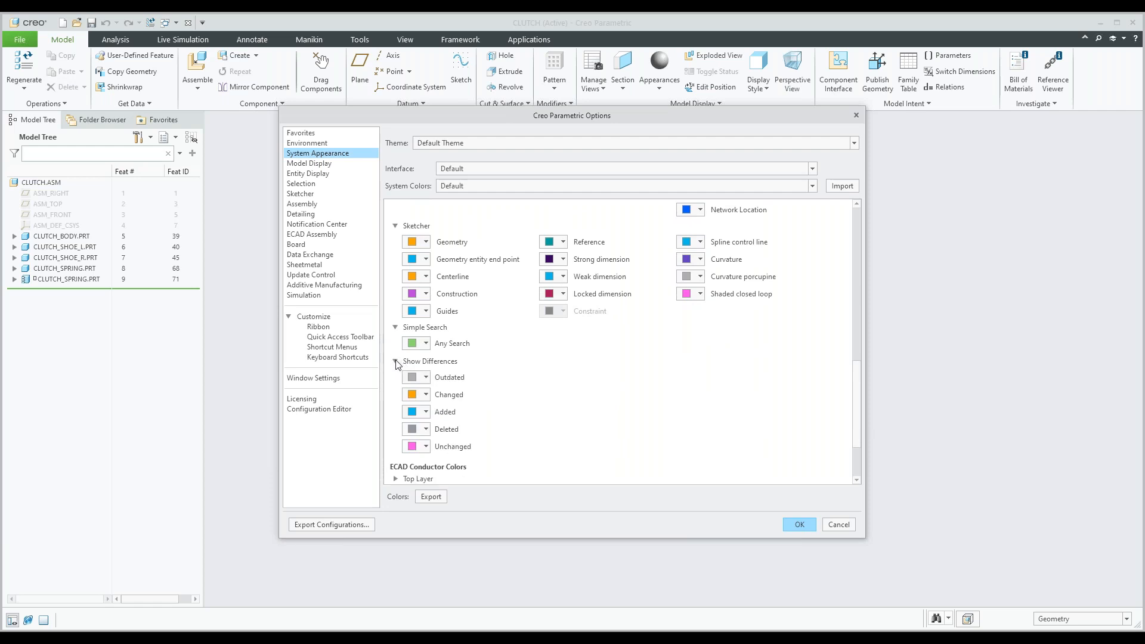
Collapse the Show Differences, Simple Search, Sketcher, Geometry and Datum color groups.
click(396, 362)
click(396, 328)
scroll(453, 367, up, 3)
click(426, 375)
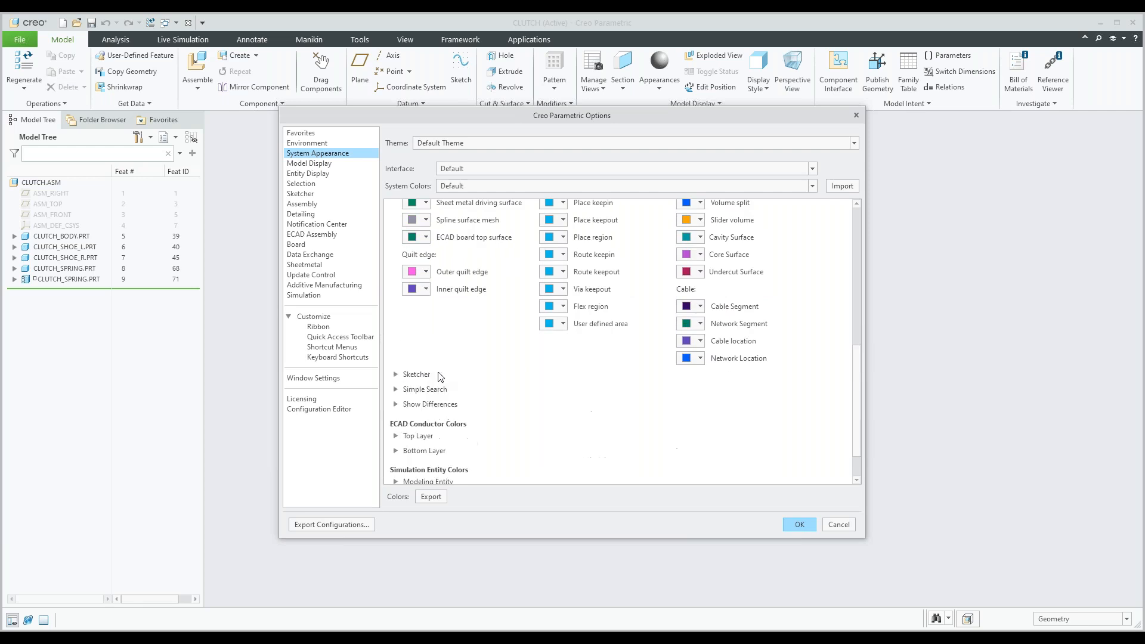
scroll(440, 376, up, 3)
click(396, 305)
scroll(411, 298, up, 2)
click(395, 247)
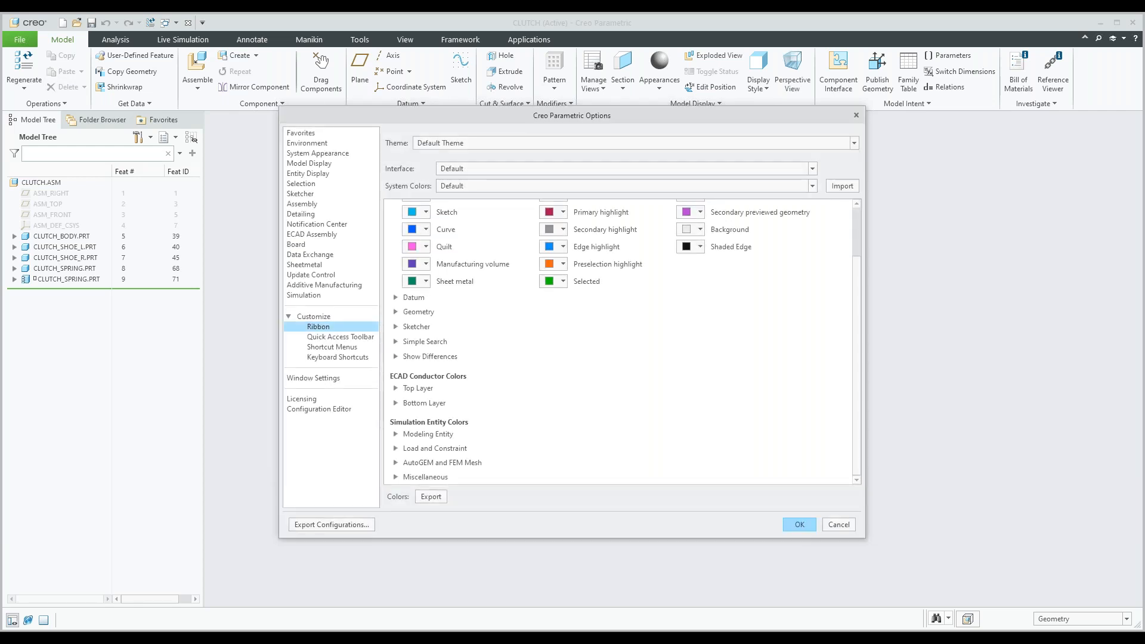
Examine the mode and tab filter choices available for ribbon customization.
click(639, 216)
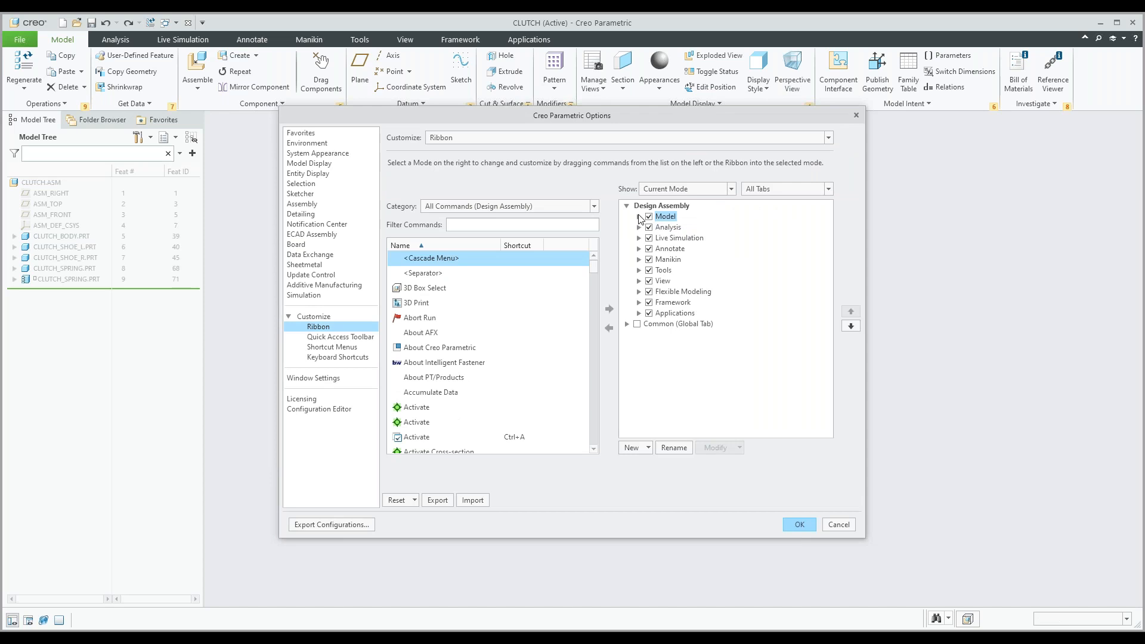
click(731, 189)
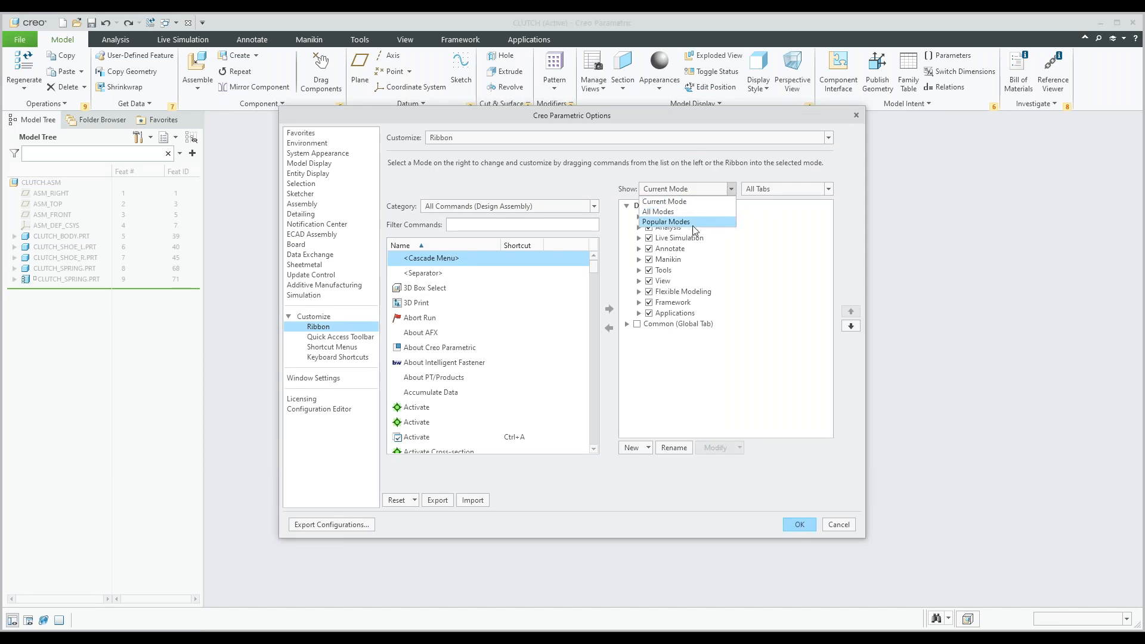
click(791, 191)
click(791, 190)
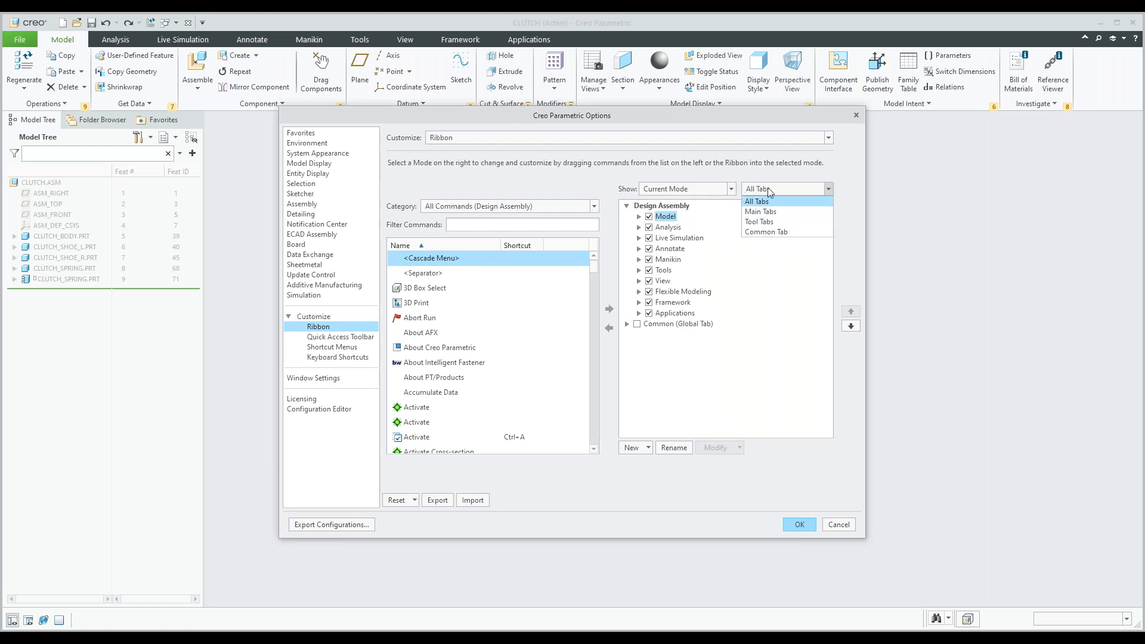
click(719, 177)
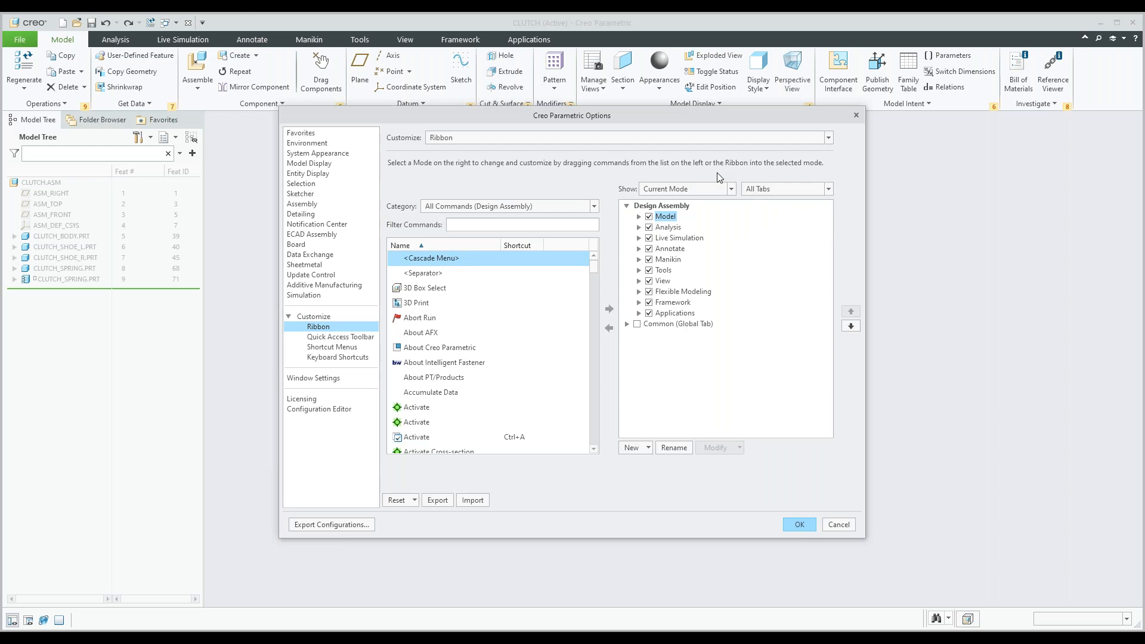
Add a custom tab after Model in the Design Assembly ribbon and display it.
click(636, 448)
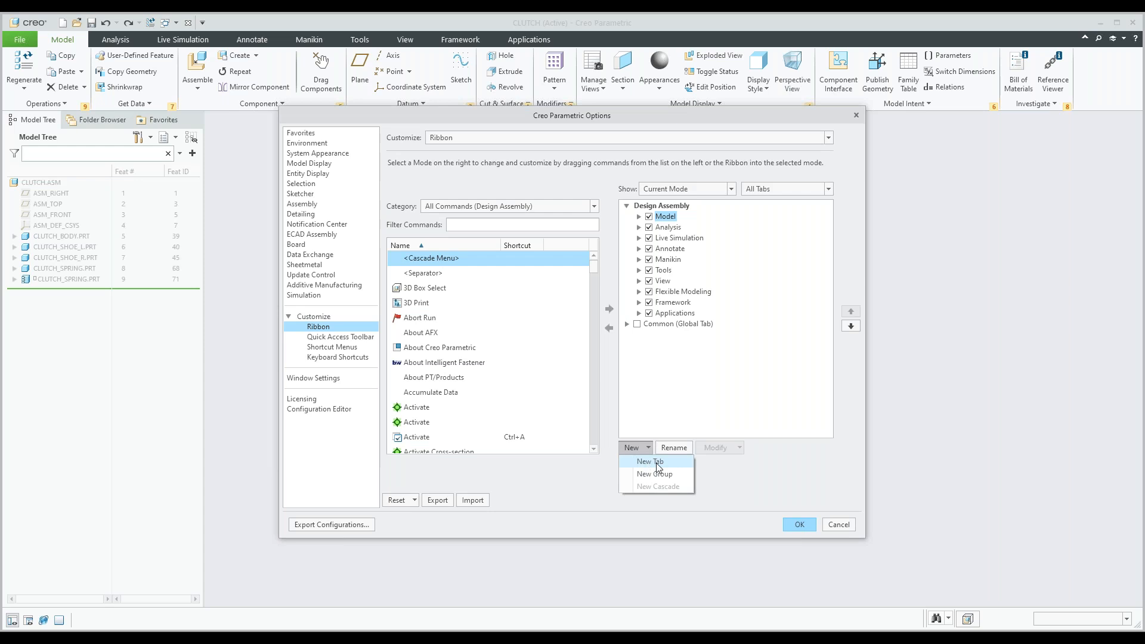
click(658, 463)
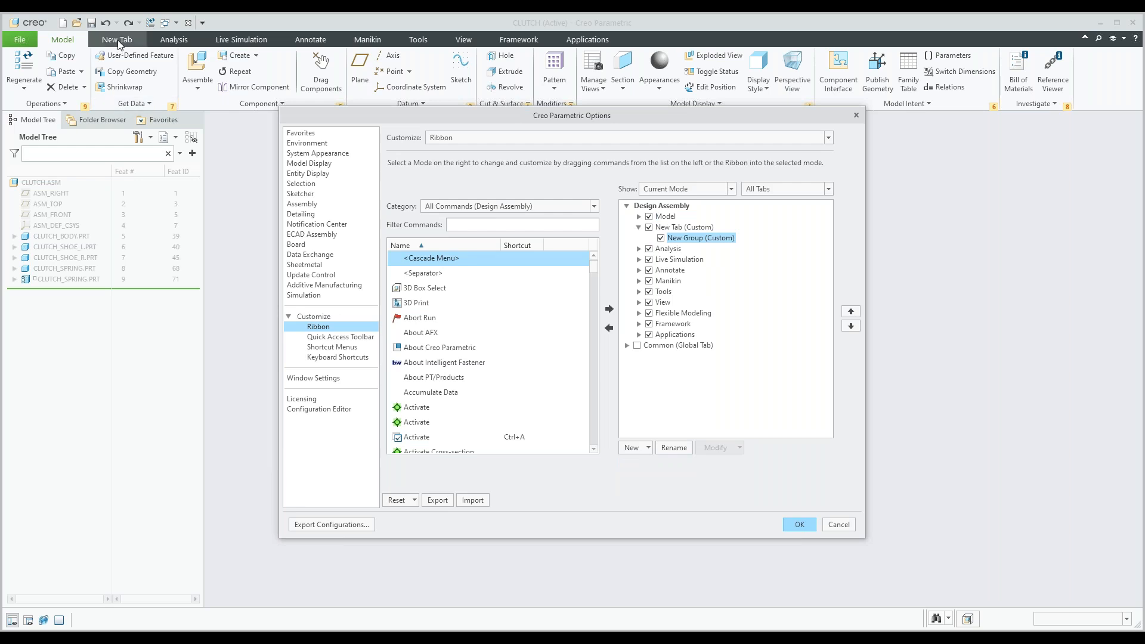
click(118, 41)
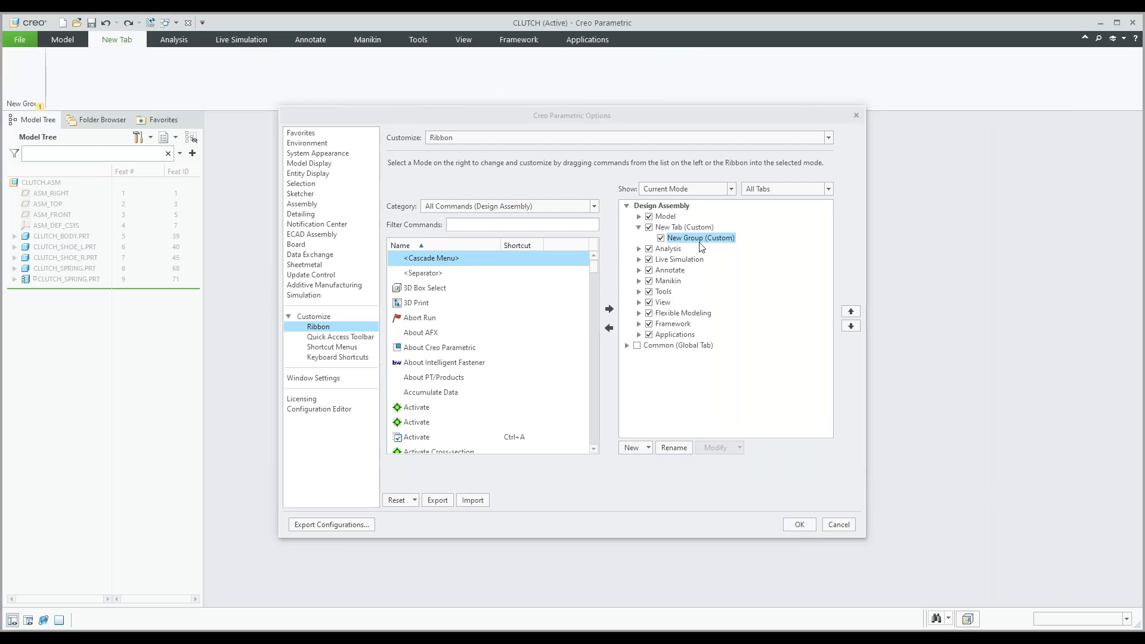
Rename the custom tab's initial group with the person's first name.
right_click(696, 240)
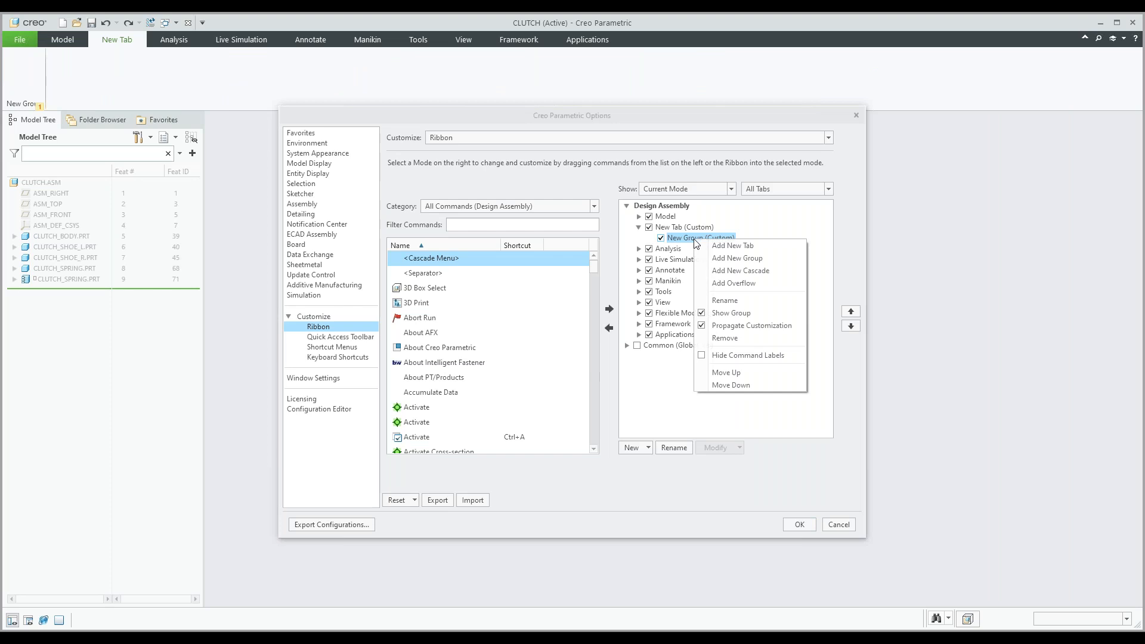
click(725, 300)
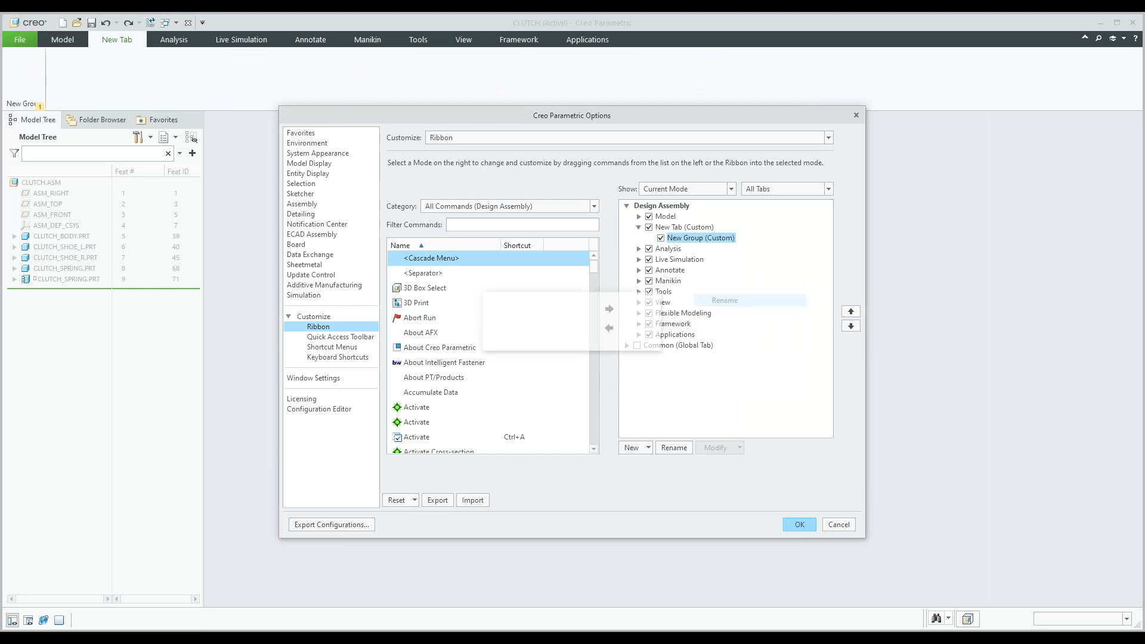
text(Pierre)
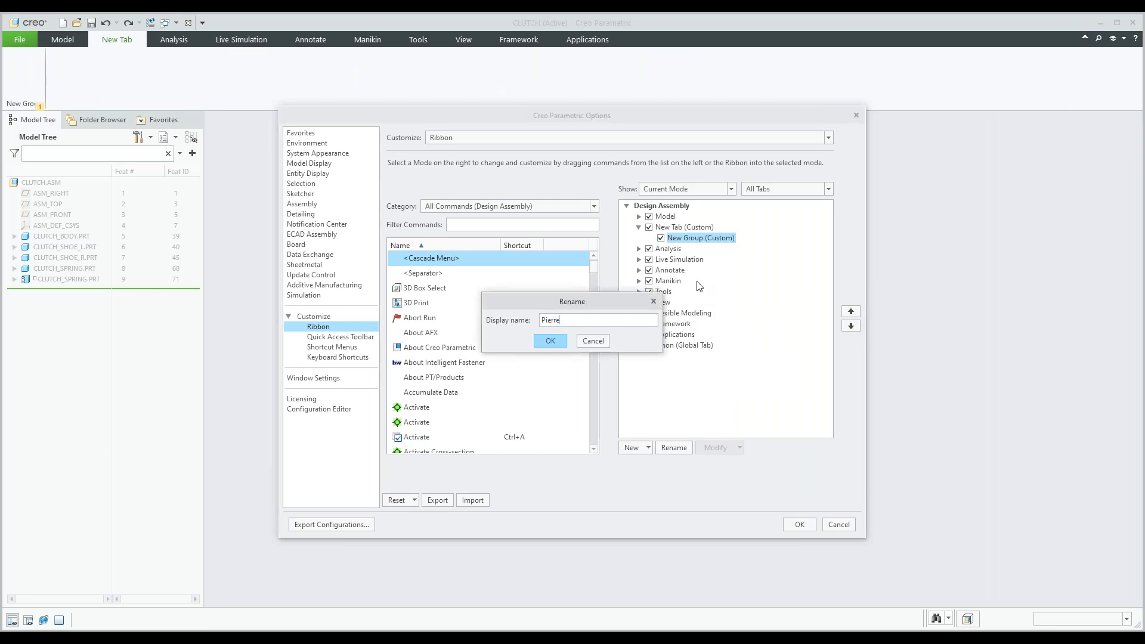
click(550, 340)
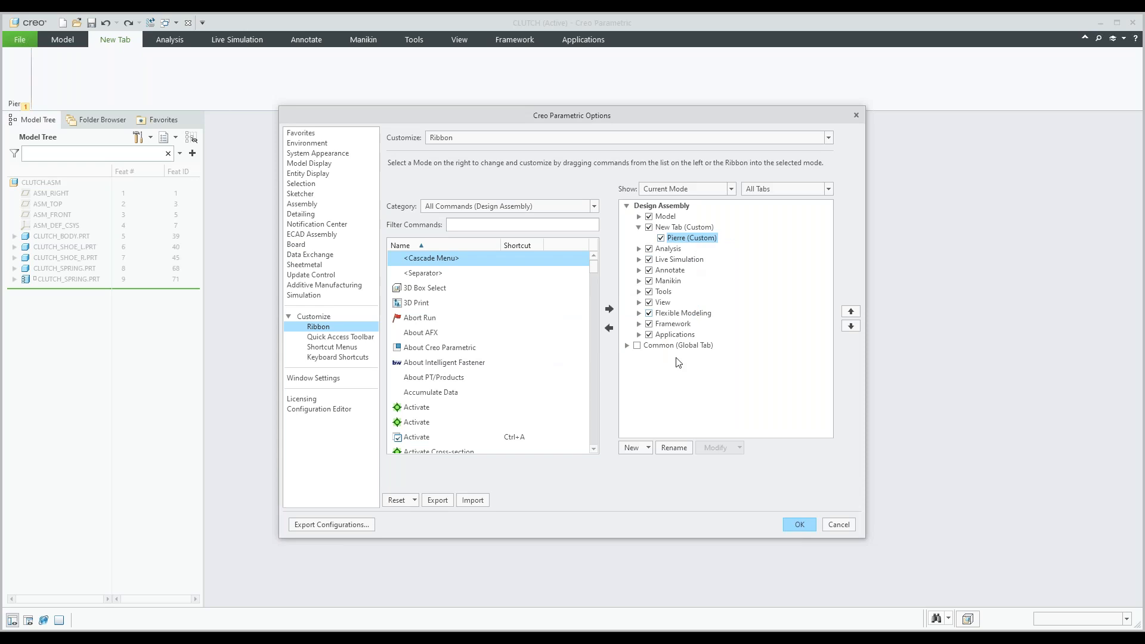
Add a second group to the custom tab and rename it Group 1.
click(650, 448)
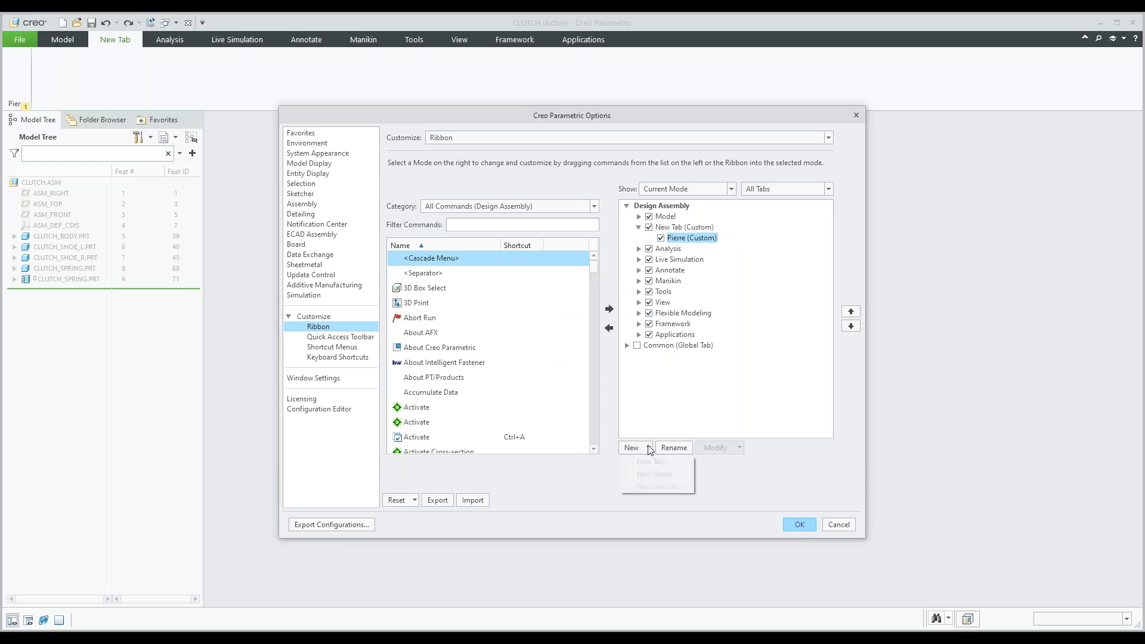
click(656, 474)
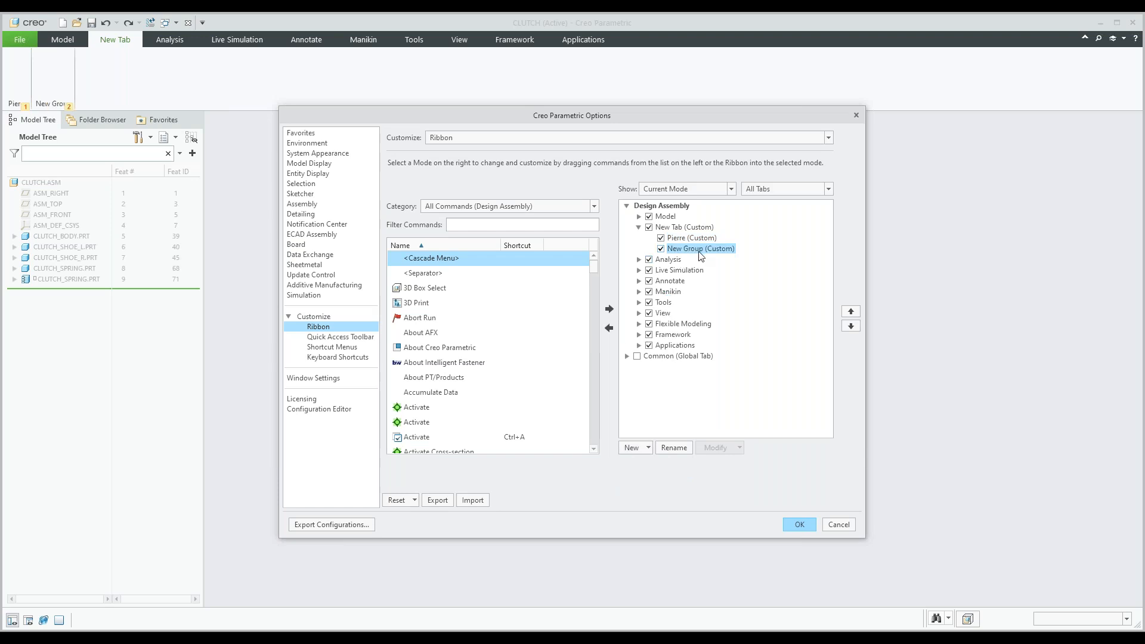
right_click(700, 250)
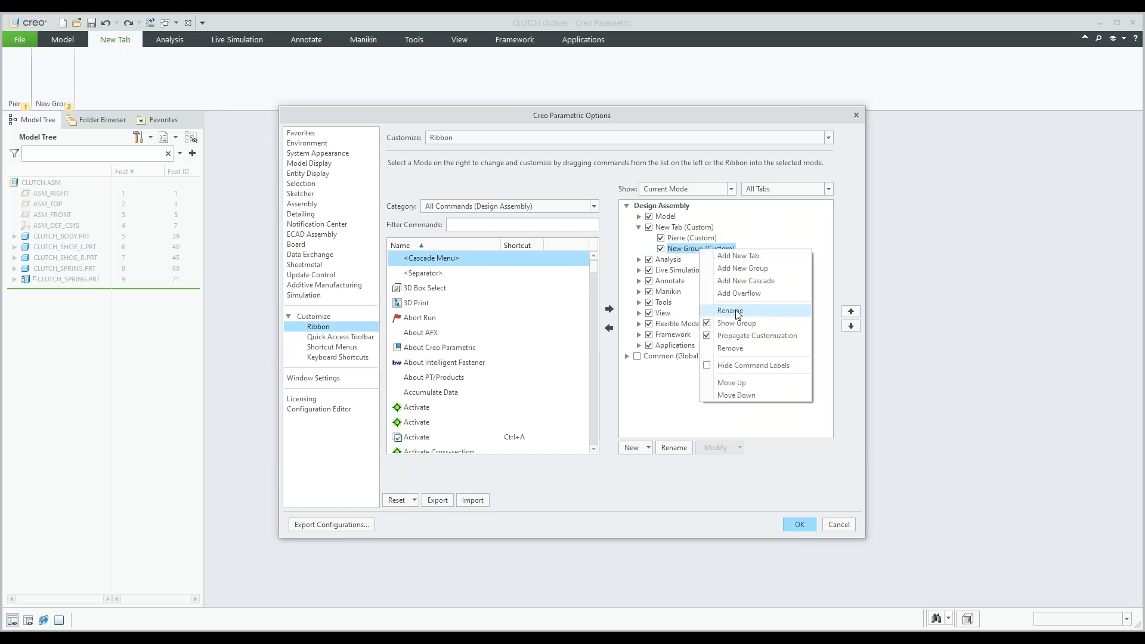
click(738, 312)
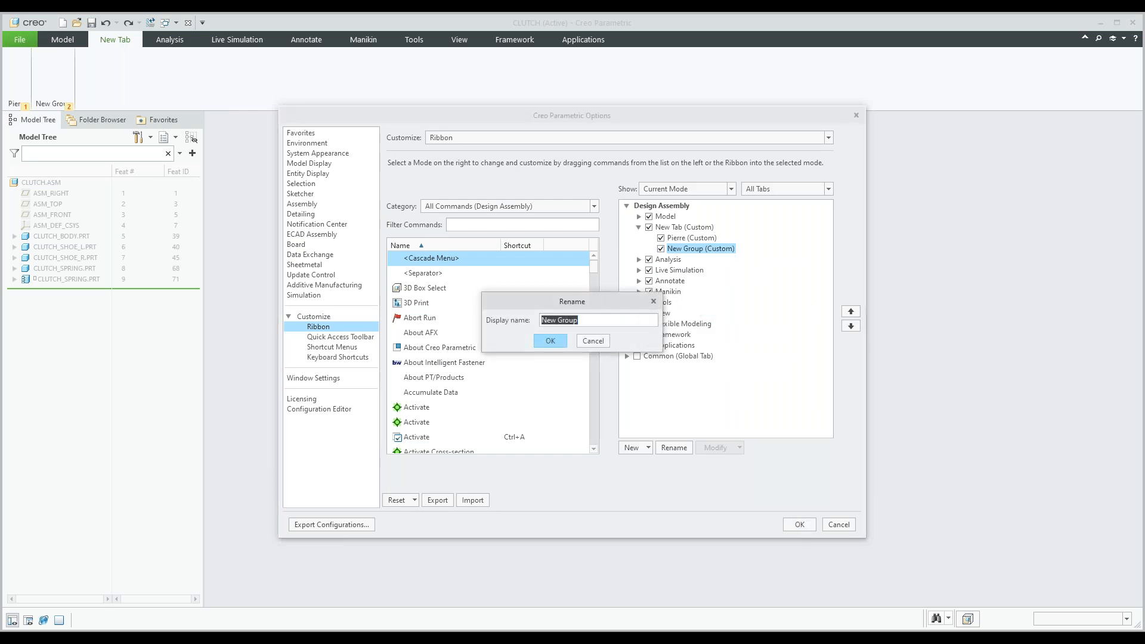
text(Group 1)
key(Return)
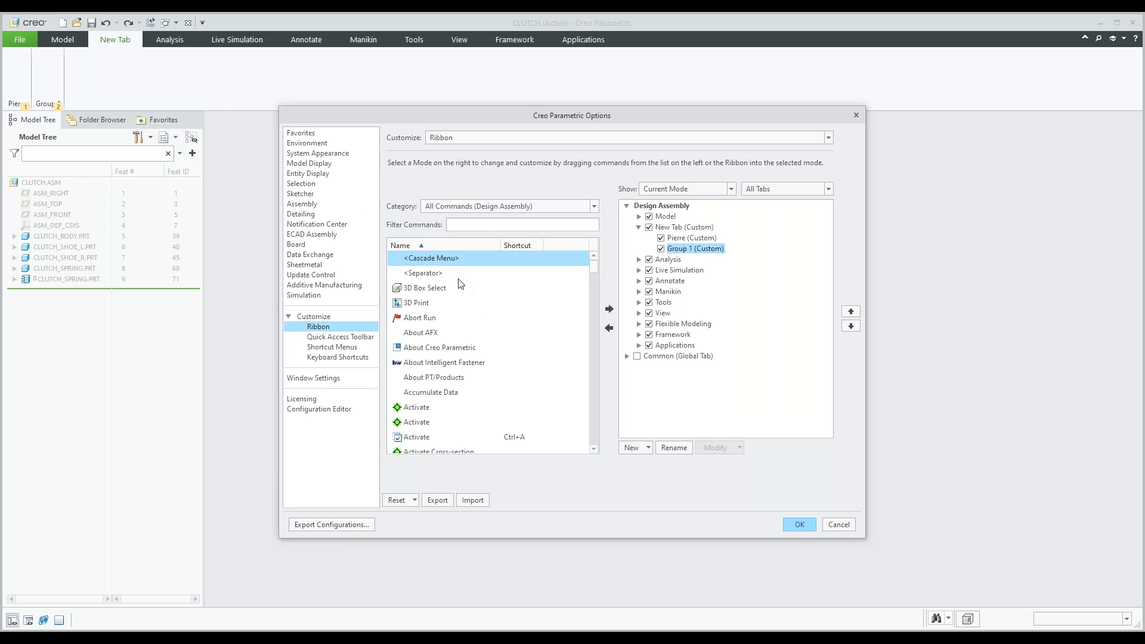
Filter the commands by "ex" and add the Extrude command to Group 1.
click(457, 225)
text(ex)
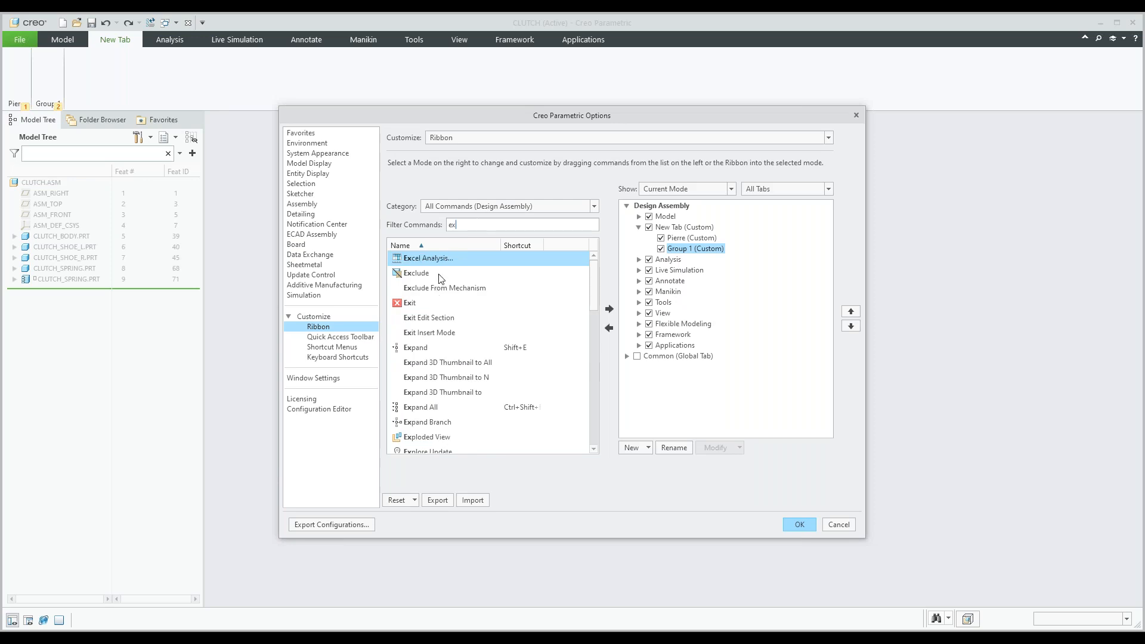
scroll(456, 296, down, 8)
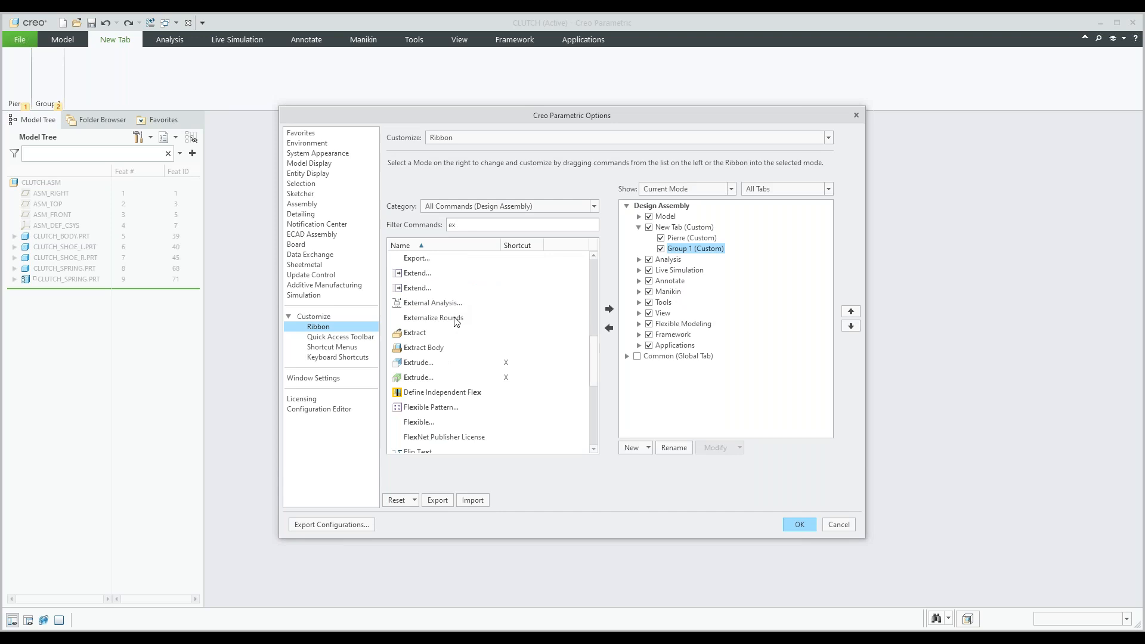
click(418, 362)
click(604, 309)
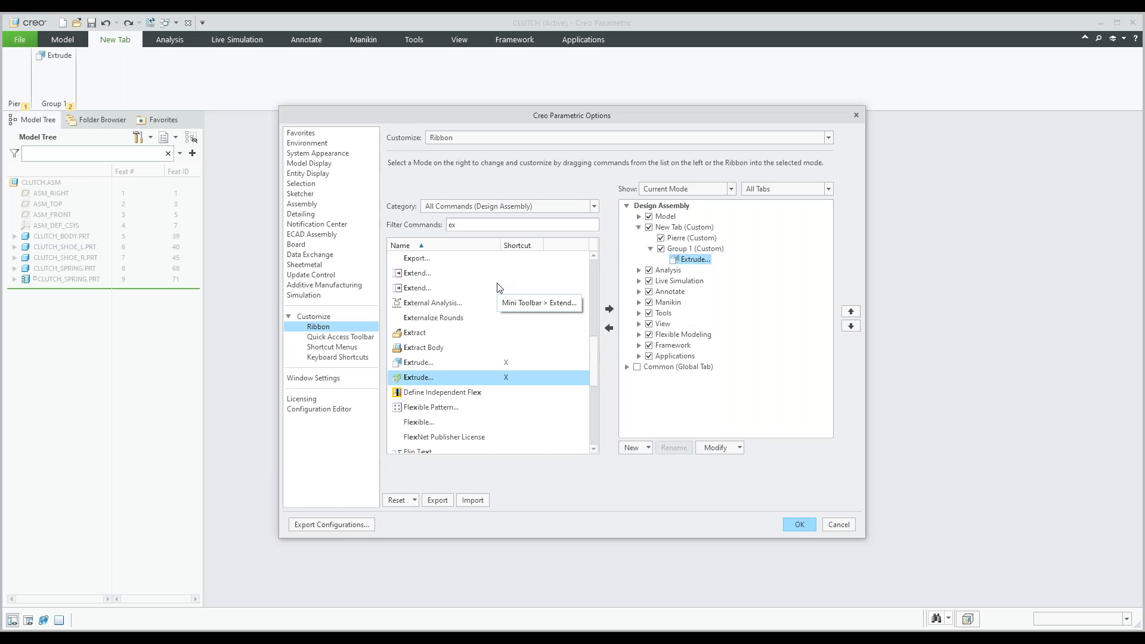
Set the command category to Mapkeys and clear the command filter.
click(595, 207)
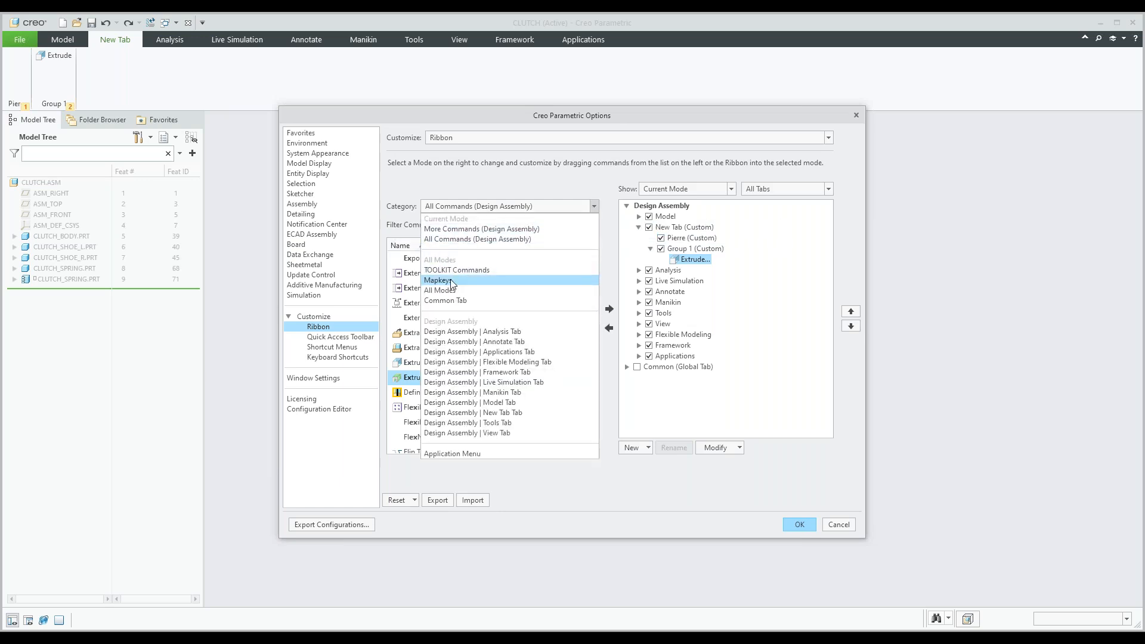
click(452, 281)
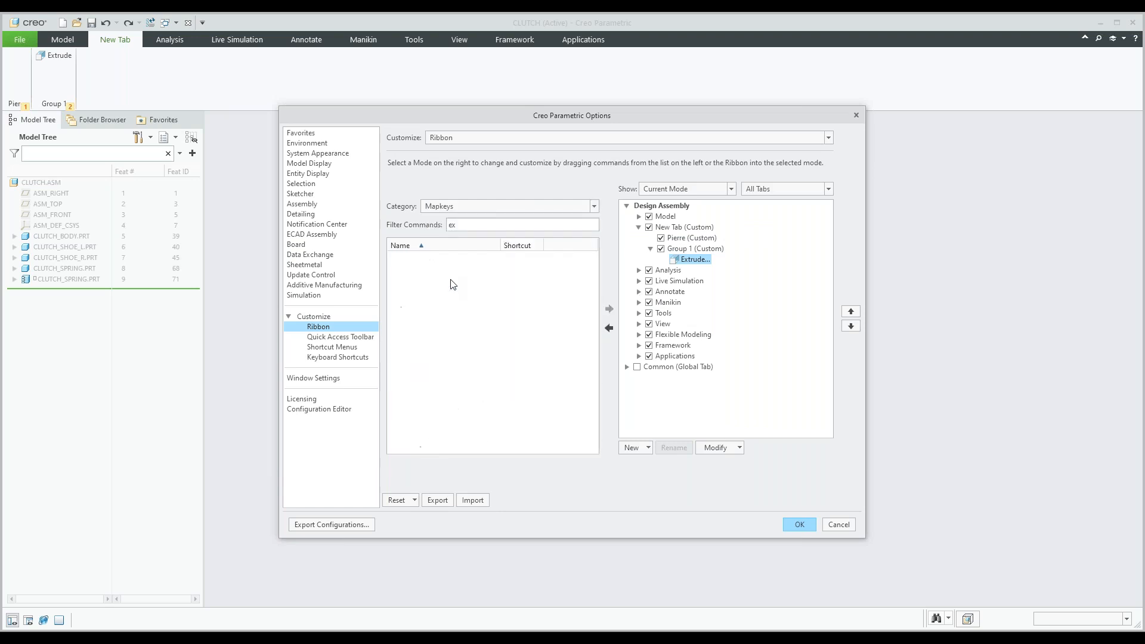
click(462, 223)
key(BackSpace)
key(BackSpace)
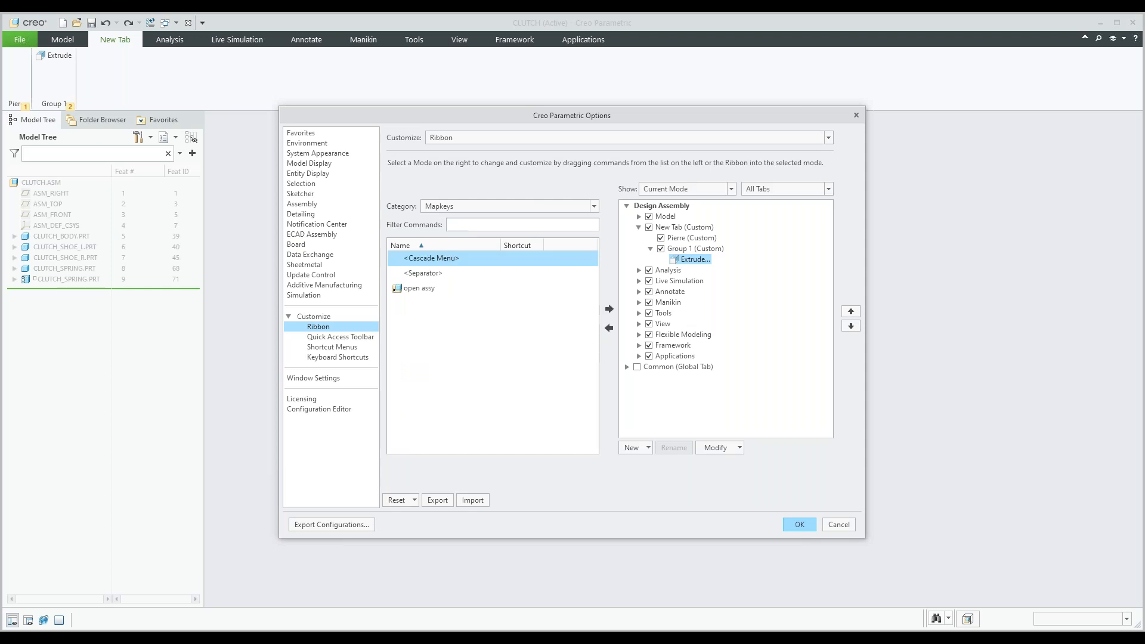
Add the open assy mapkey to the Quick Access Toolbar after New and accept the options.
click(420, 289)
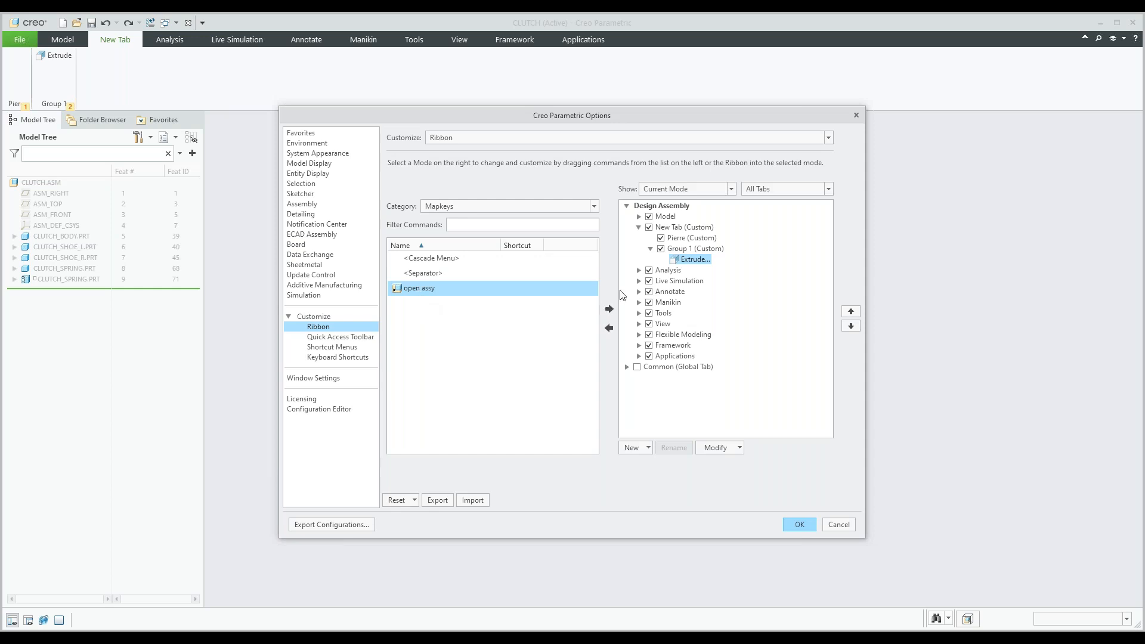
click(324, 339)
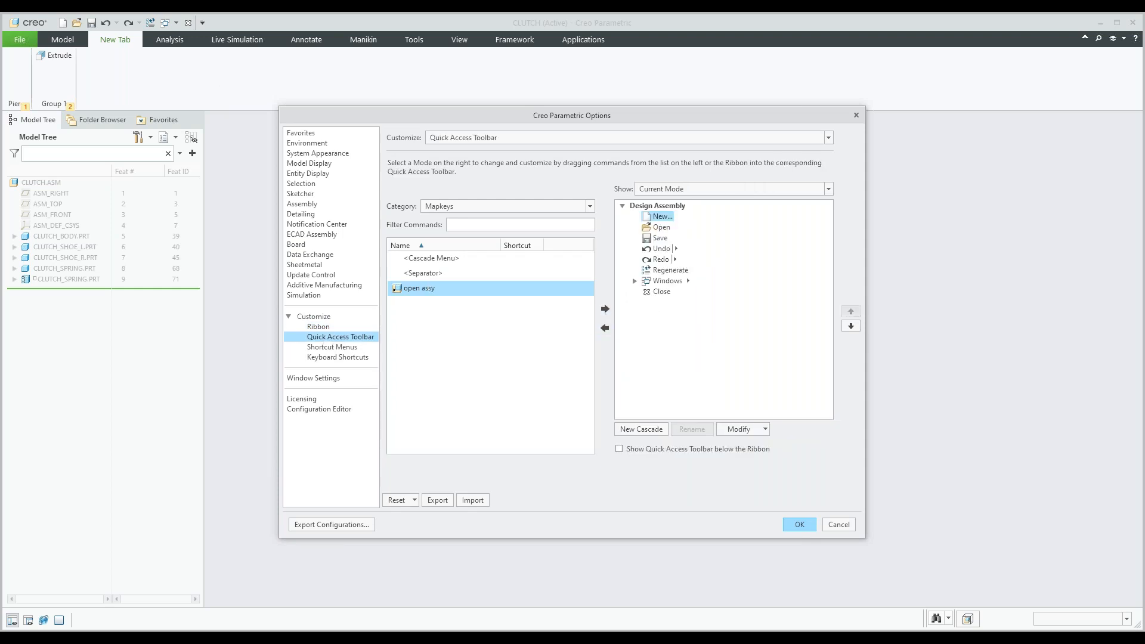
click(605, 308)
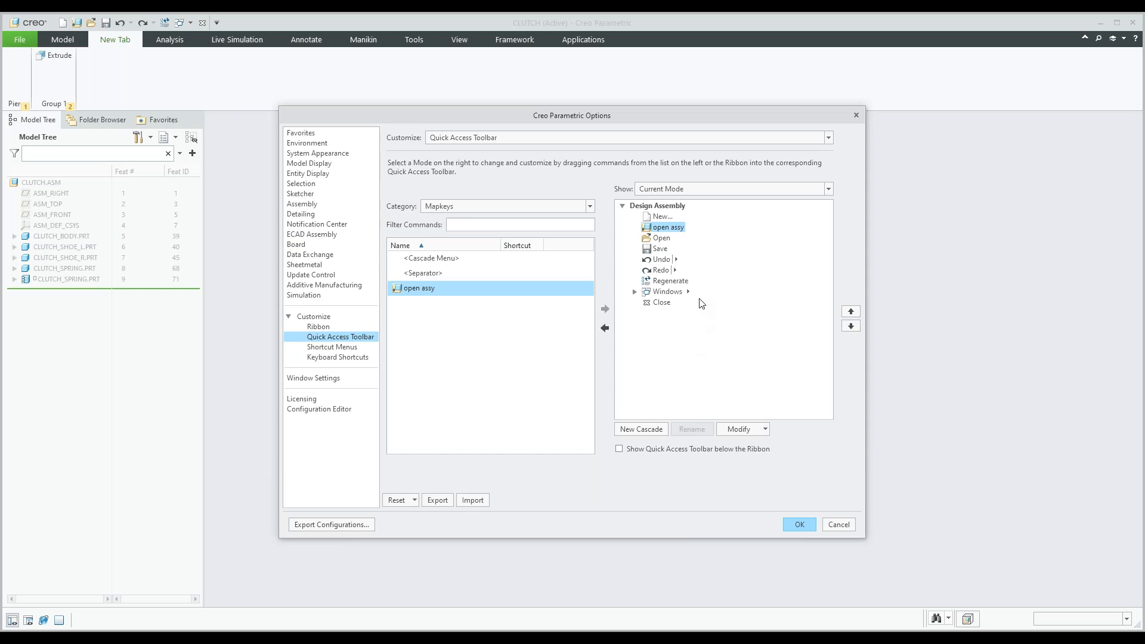
click(804, 528)
Find the Mapkeys command by searching for "map", examine the mapkeys in session and close the dialog.
click(1097, 39)
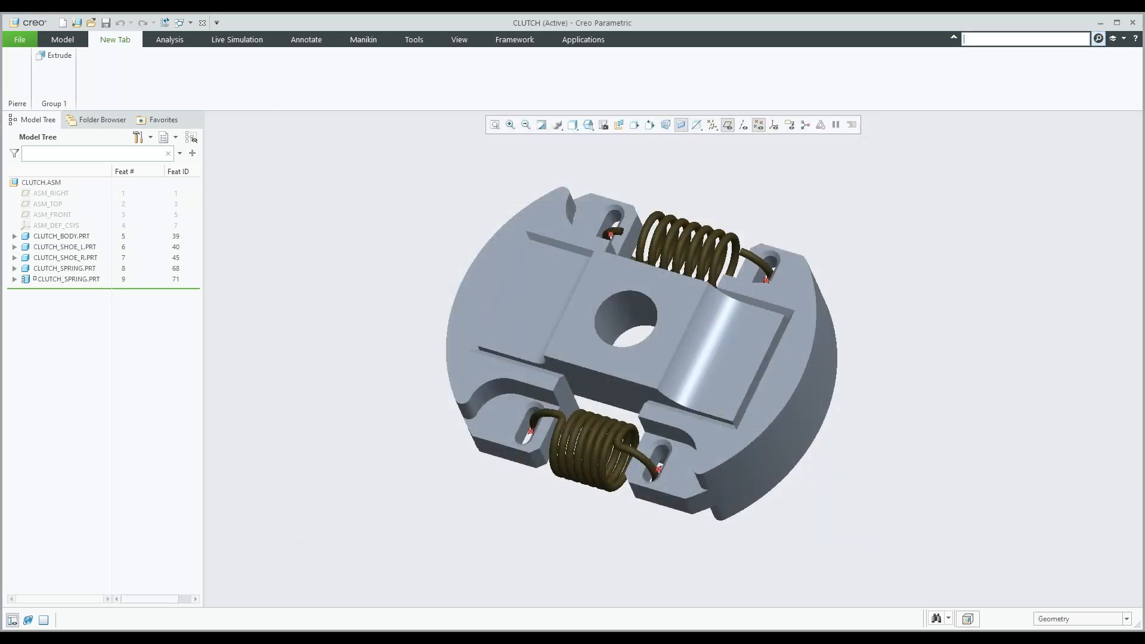
text(map)
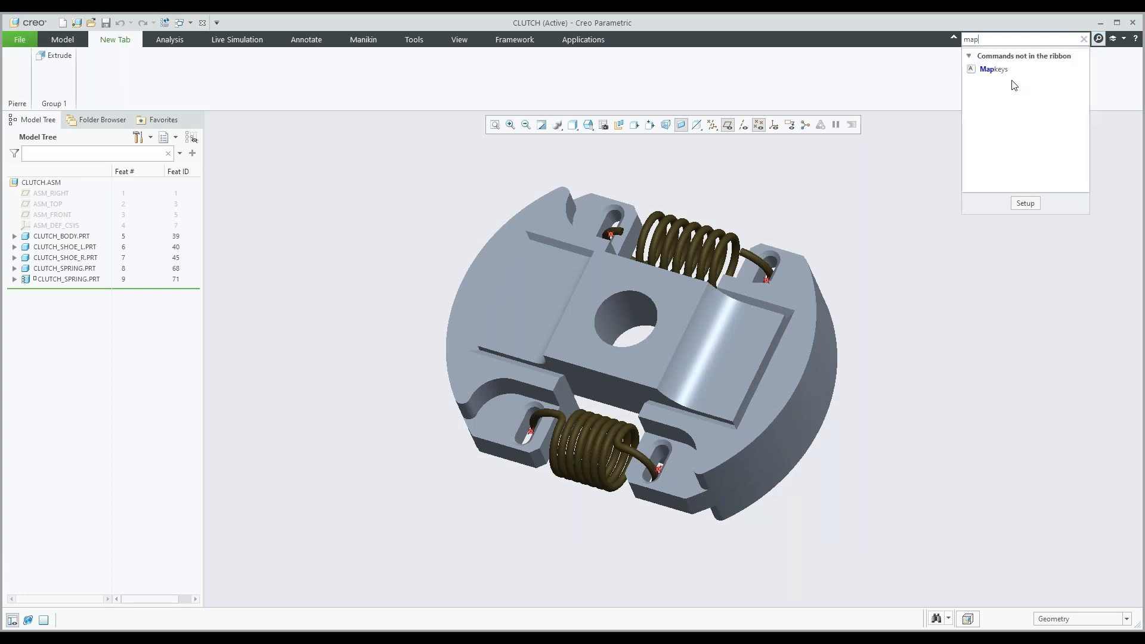
click(993, 70)
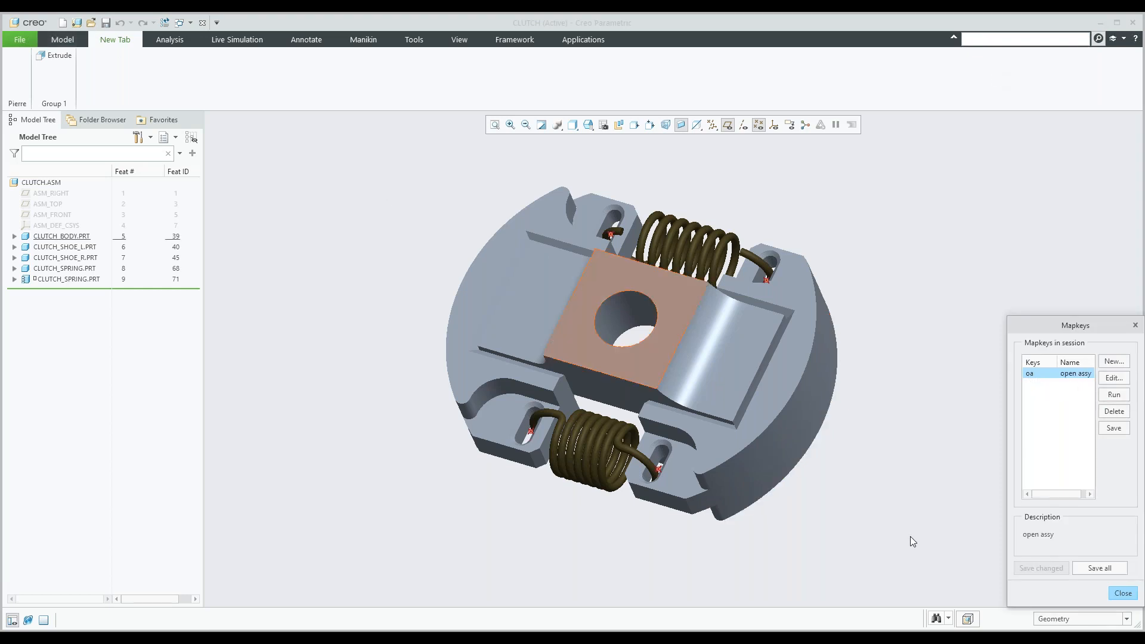
click(1123, 593)
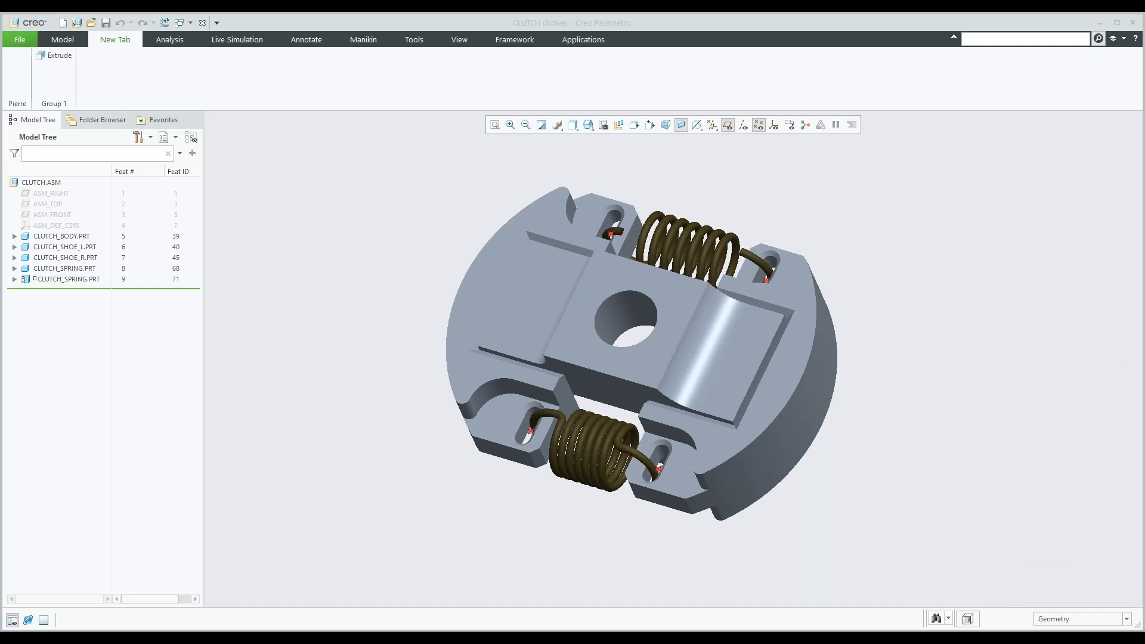
Run the open assy mapkey and look through the assembly files in the working directory's P_Bot_assy folder.
click(77, 25)
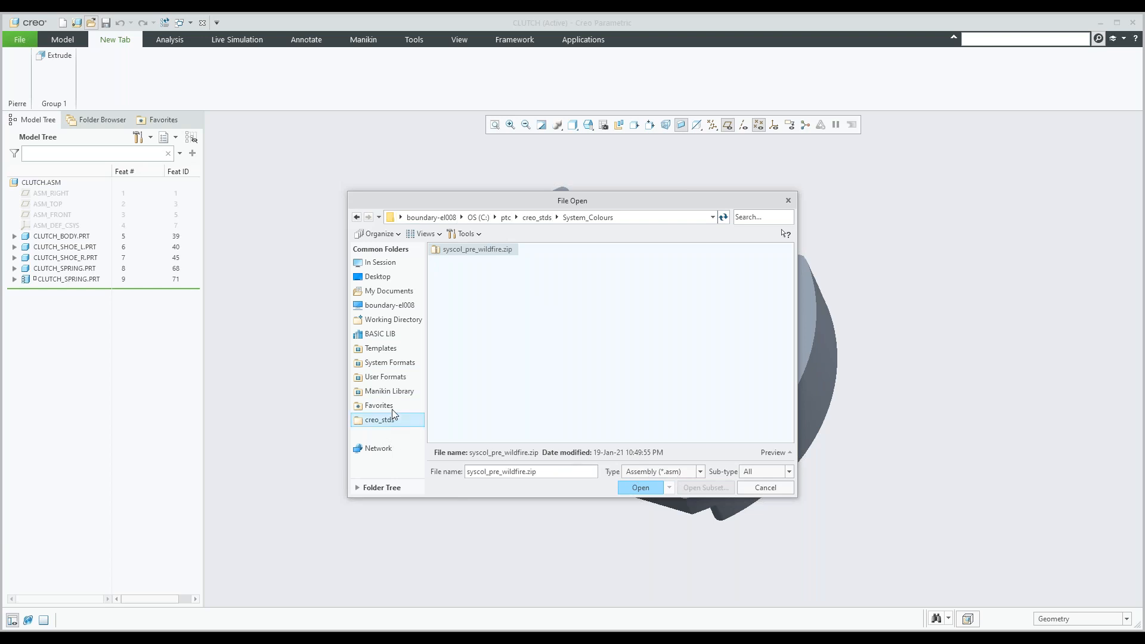
click(387, 321)
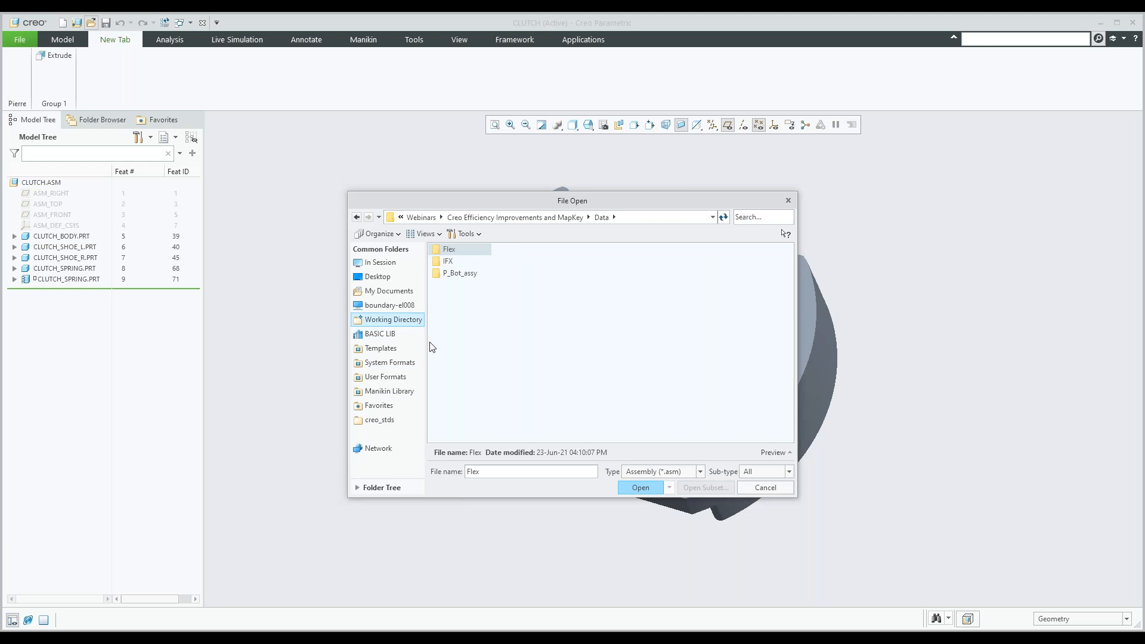
click(460, 276)
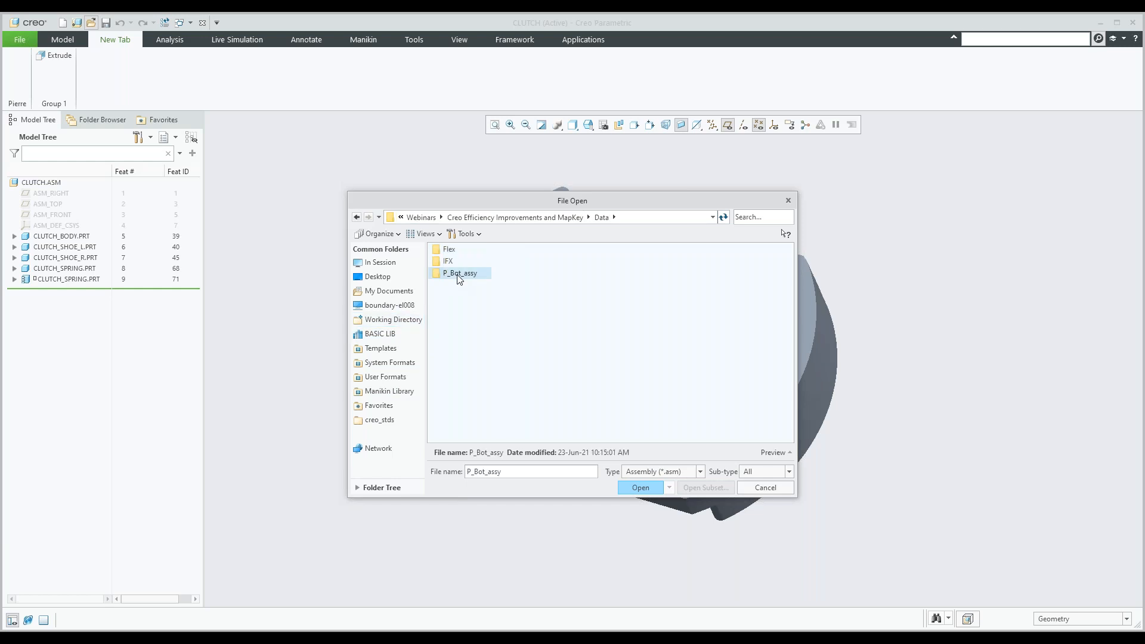
double_click(460, 274)
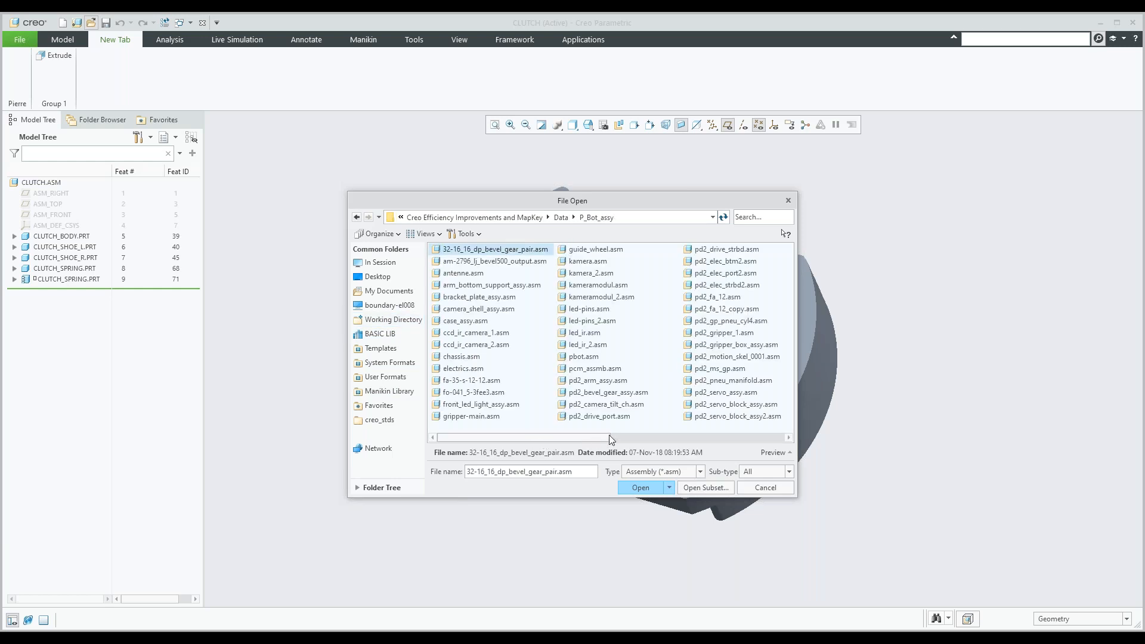
drag(612, 439, 661, 440)
click(716, 437)
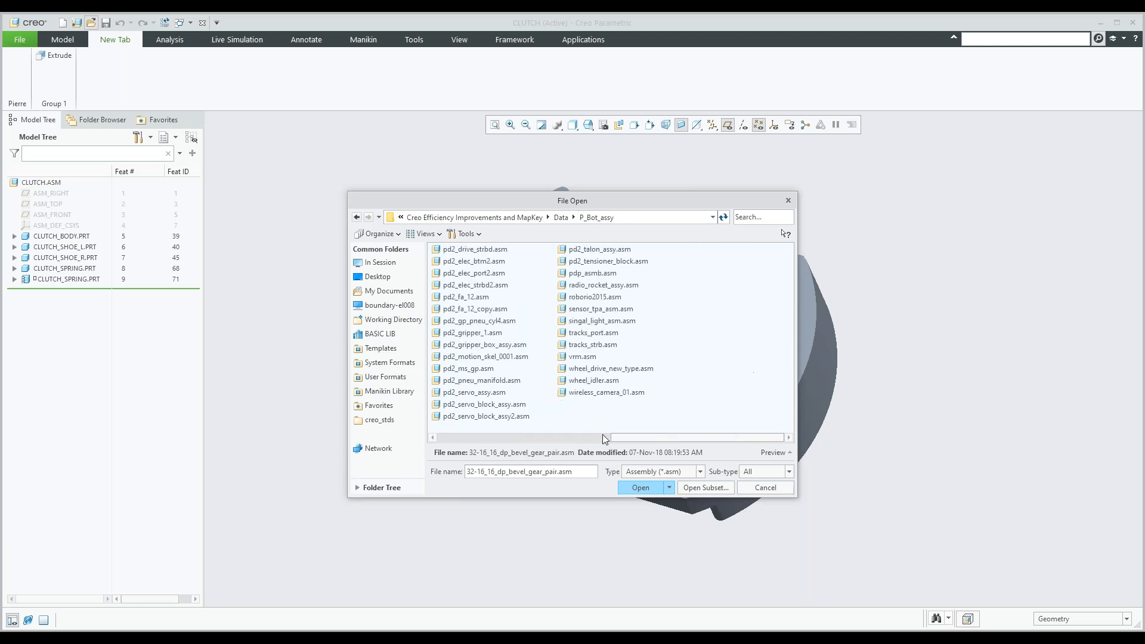
click(603, 436)
click(476, 436)
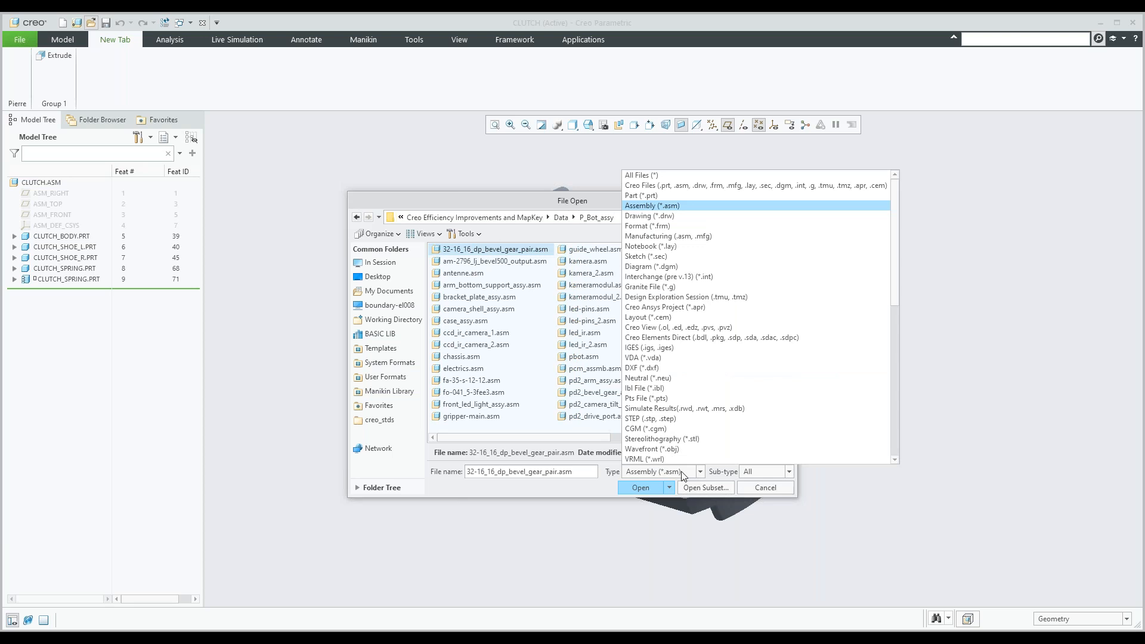
Set the file type filter to Creo Files, look through the P_Bot_assy folder, and cancel opening a file.
click(656, 186)
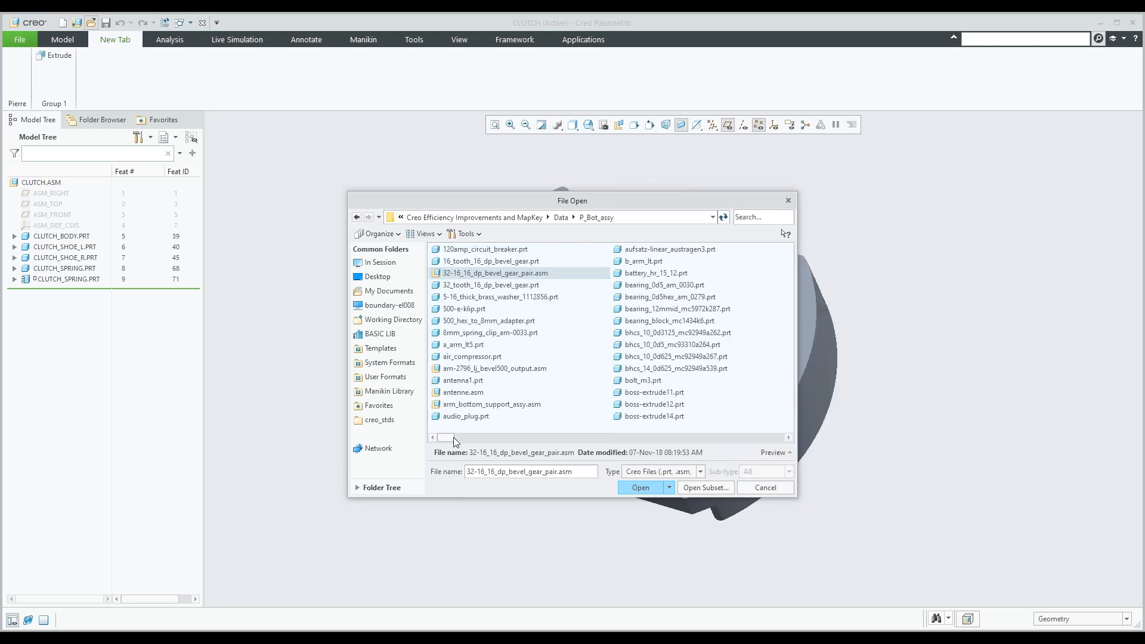
drag(464, 435, 432, 421)
click(766, 488)
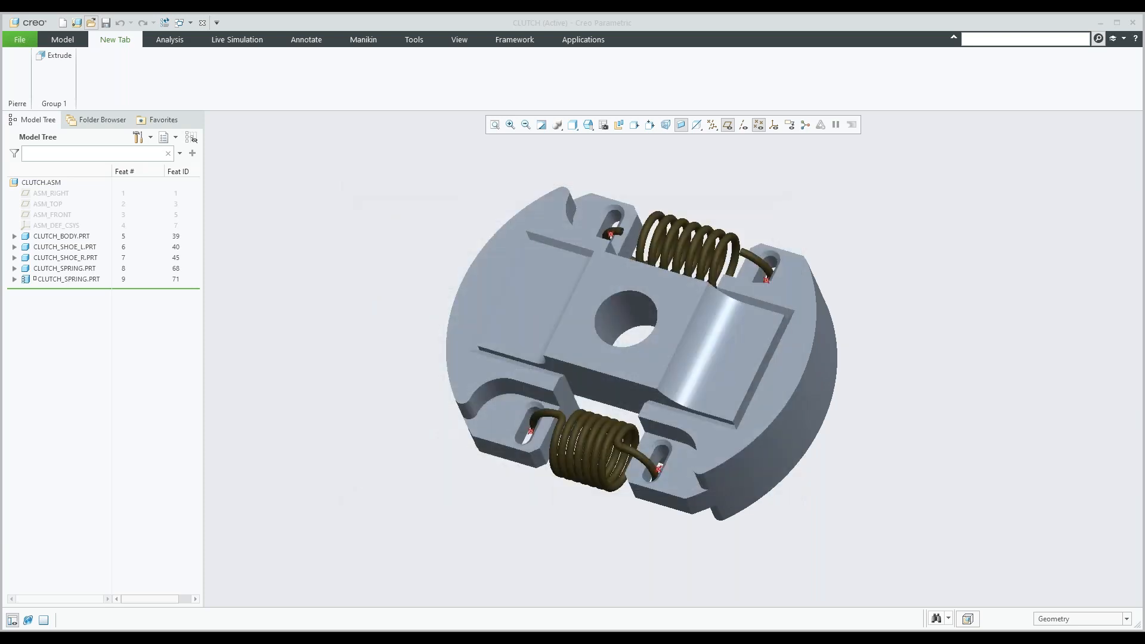
click(65, 41)
click(119, 40)
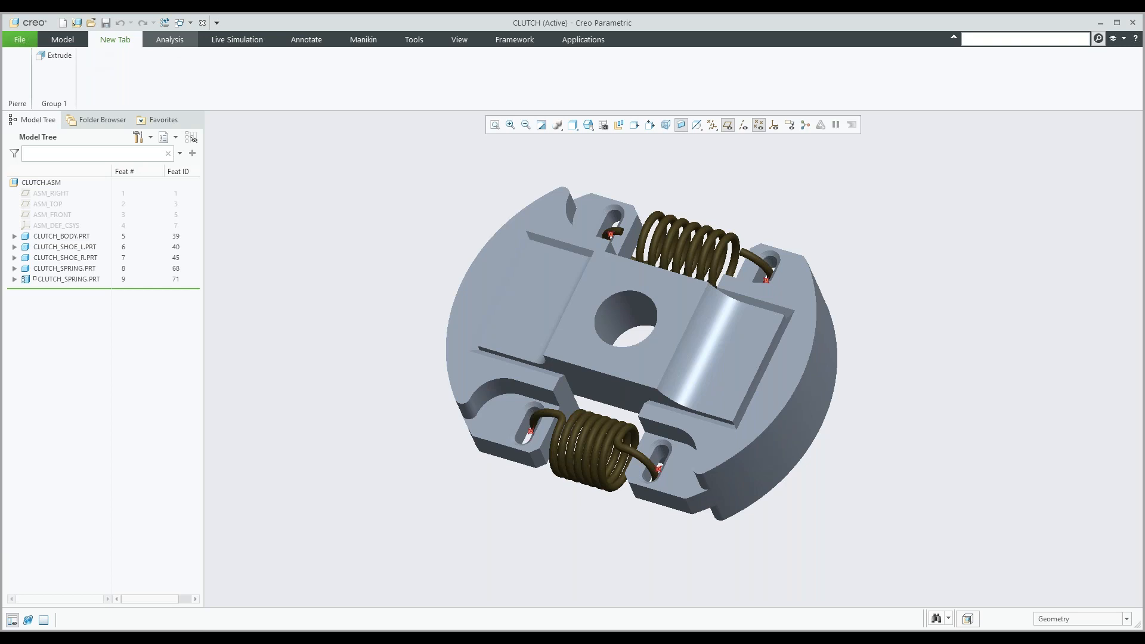
click(169, 39)
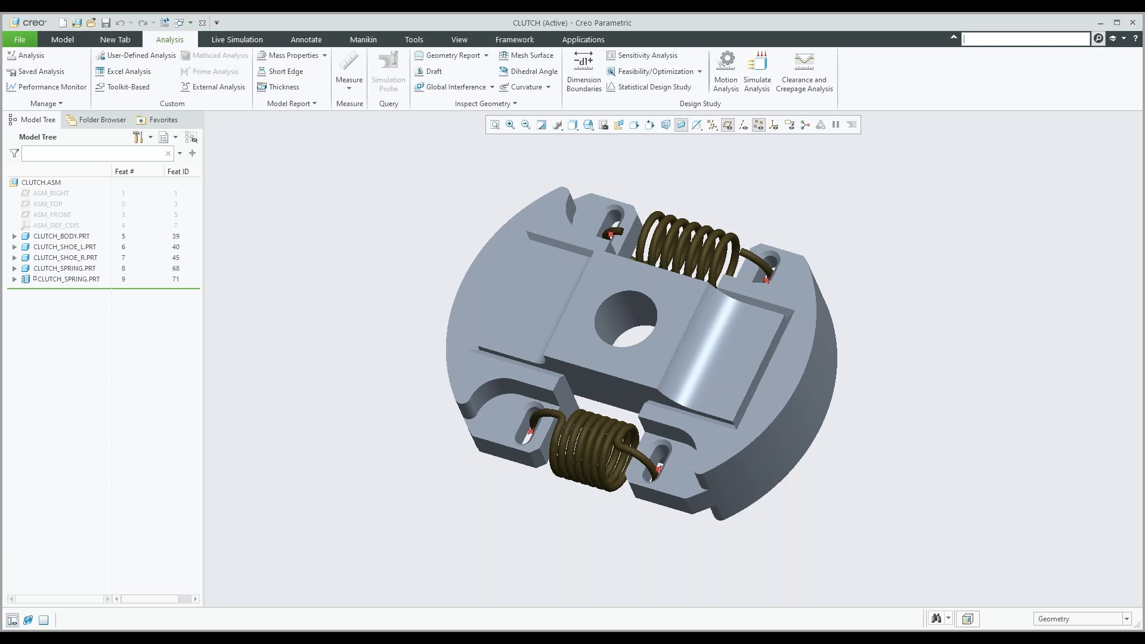
click(346, 91)
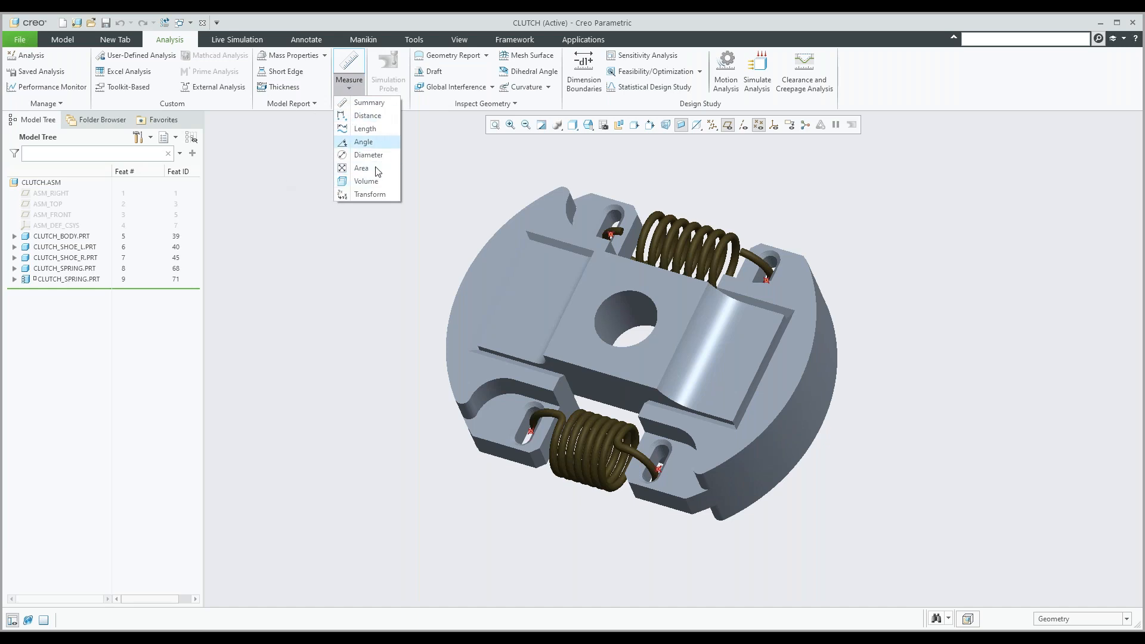
click(298, 220)
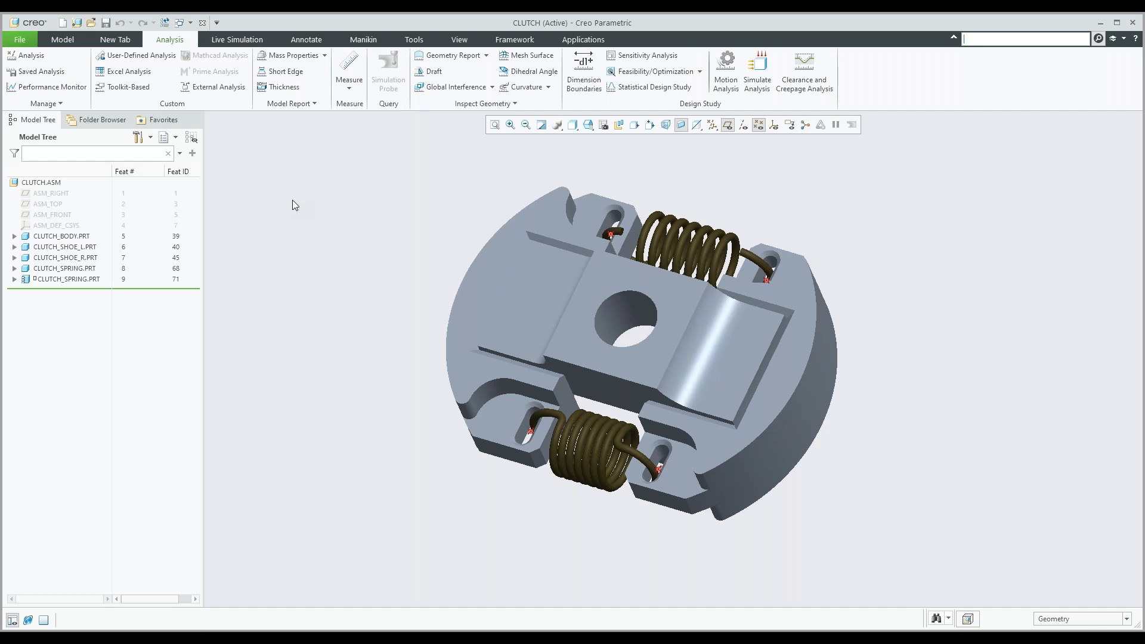
Switch to the IFX_SAMPLE.ASM window and open its RING.PRT component in its own window.
click(191, 23)
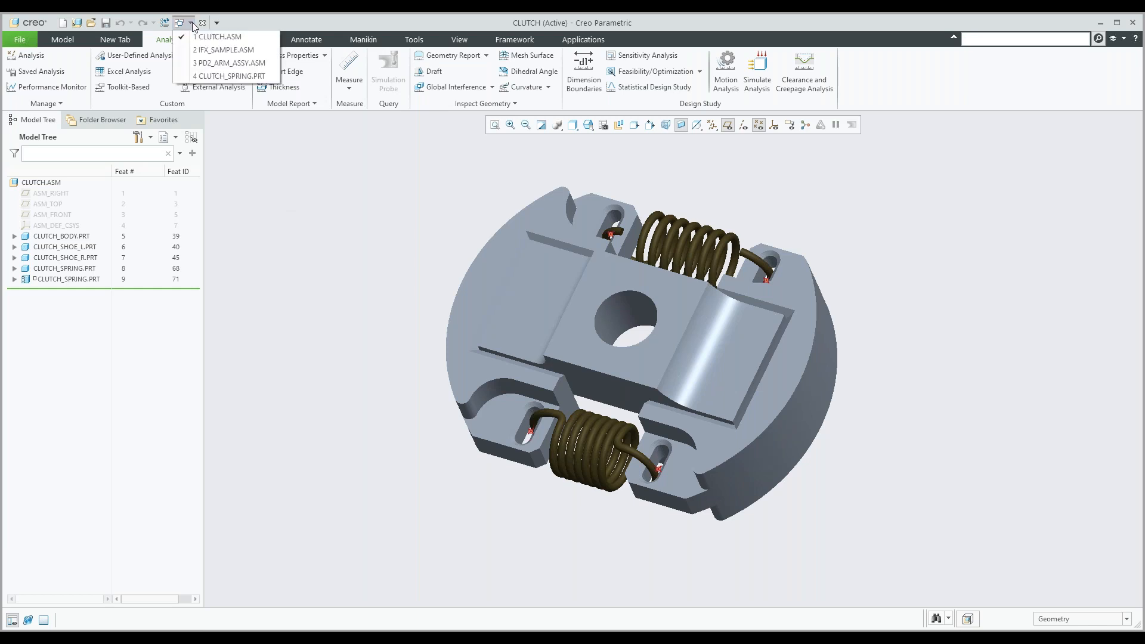
click(214, 51)
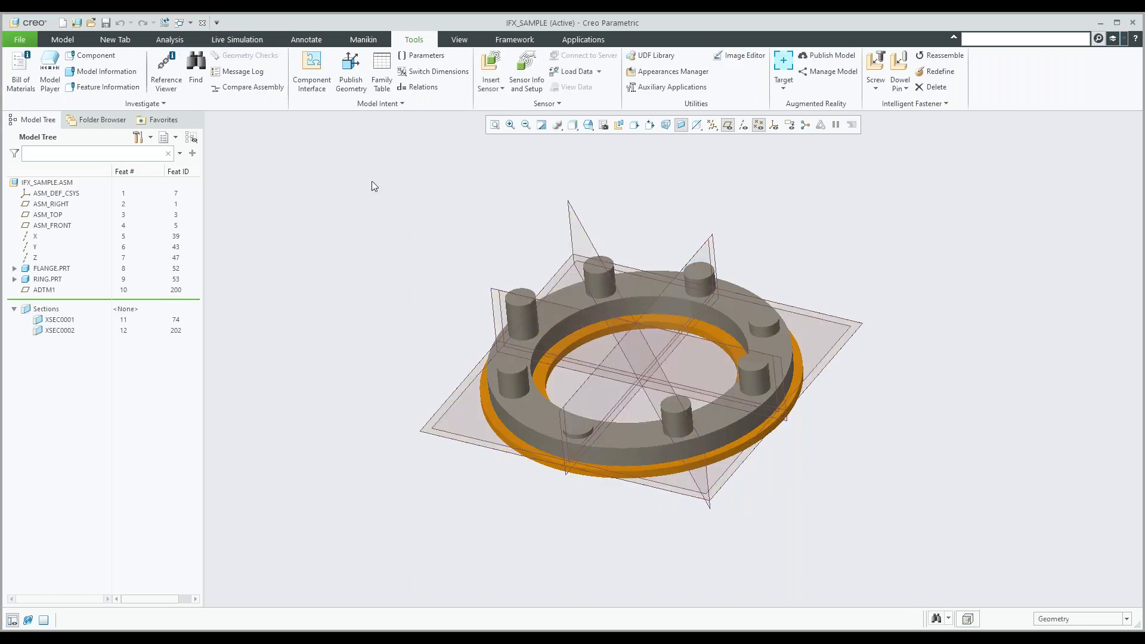
click(45, 280)
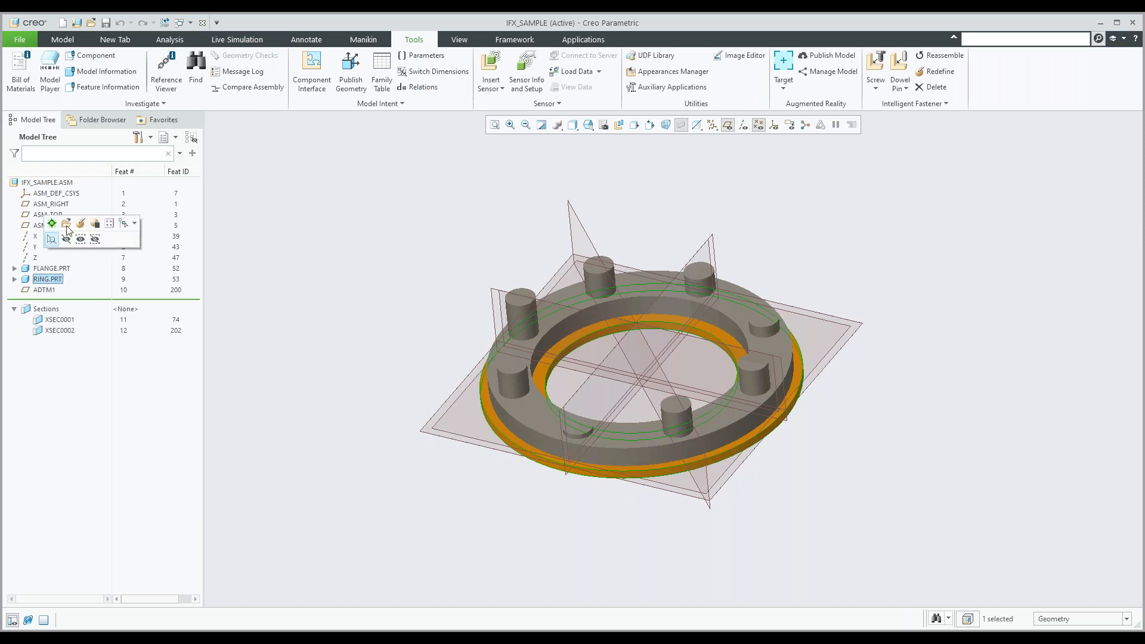
click(67, 224)
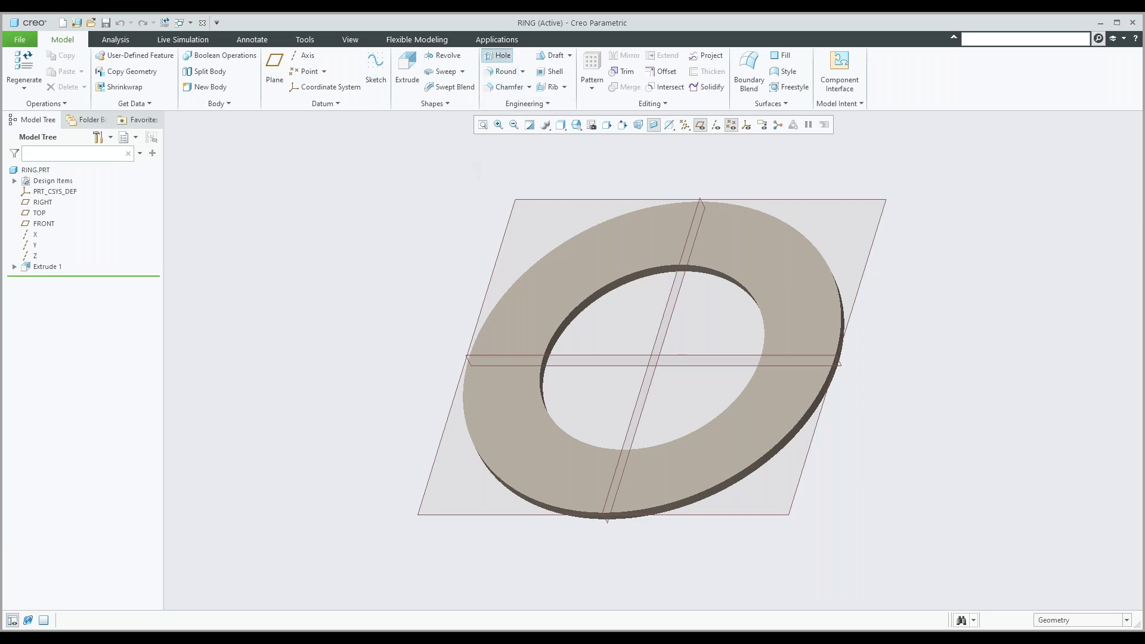
Place a simple hole on the ring's flat face, offset about 108.5 from the FRONT plane and about 96.9 from the RIGHT plane.
click(499, 55)
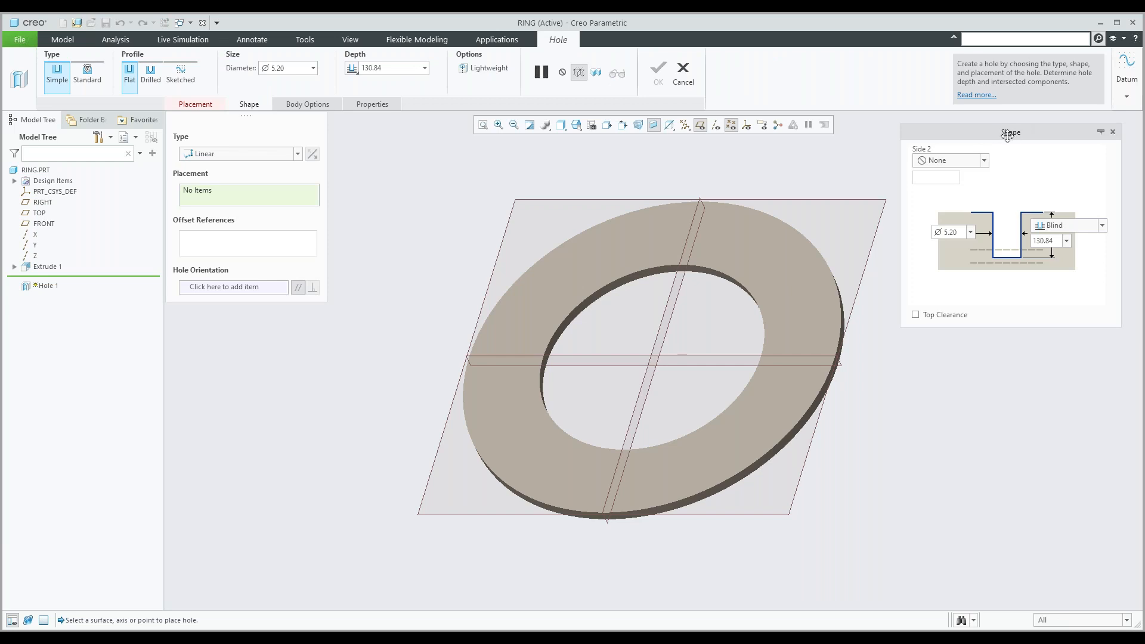
click(1101, 132)
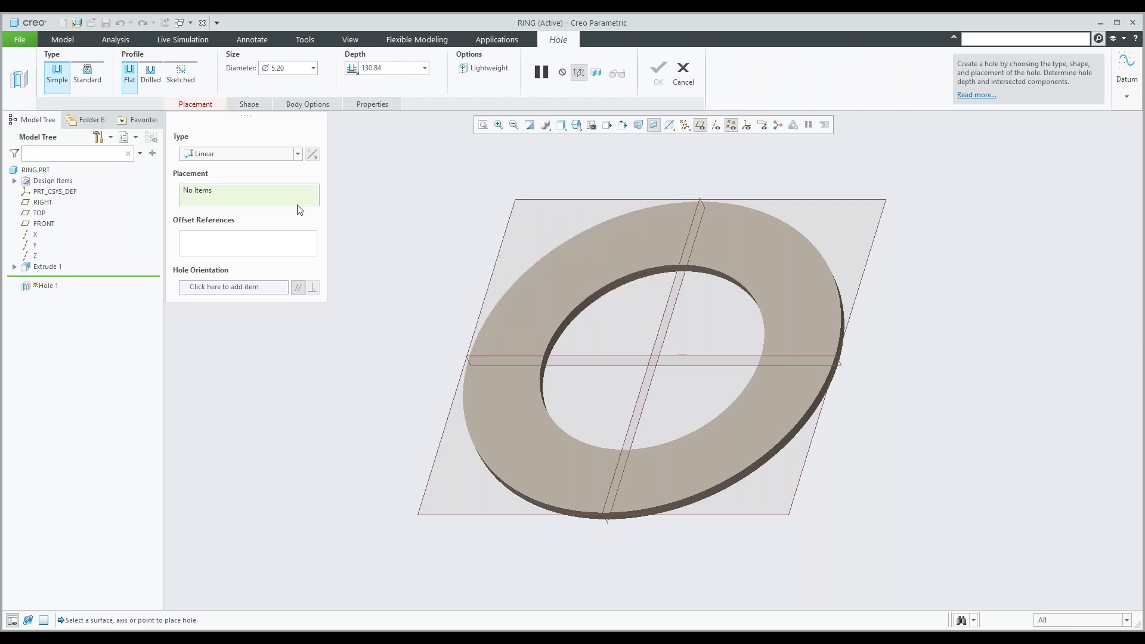
click(584, 265)
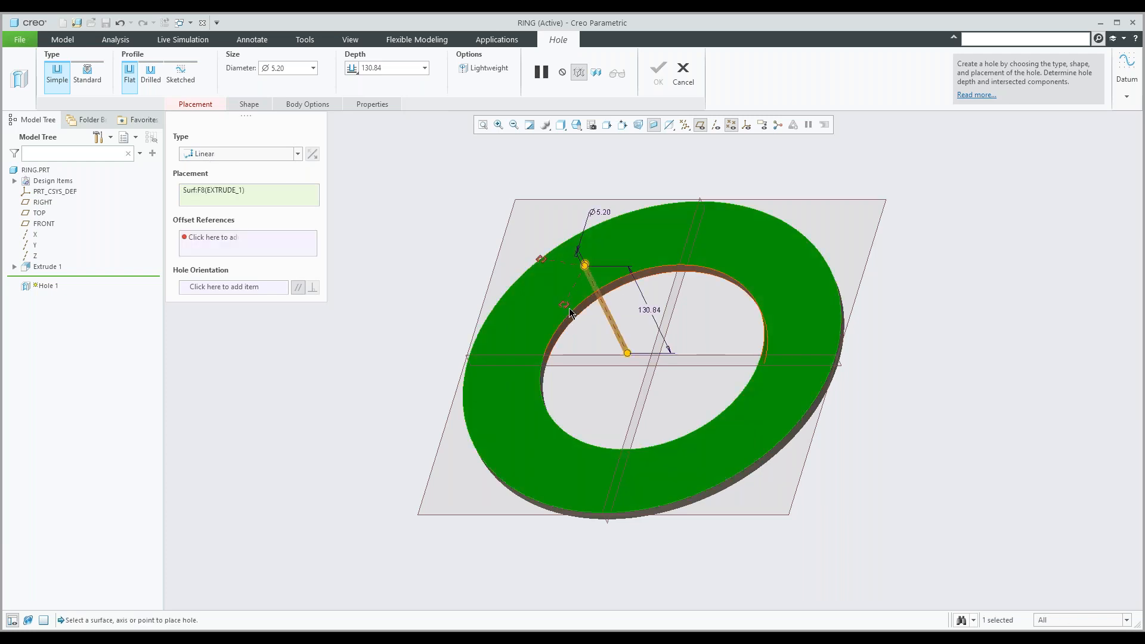
drag(564, 304, 556, 357)
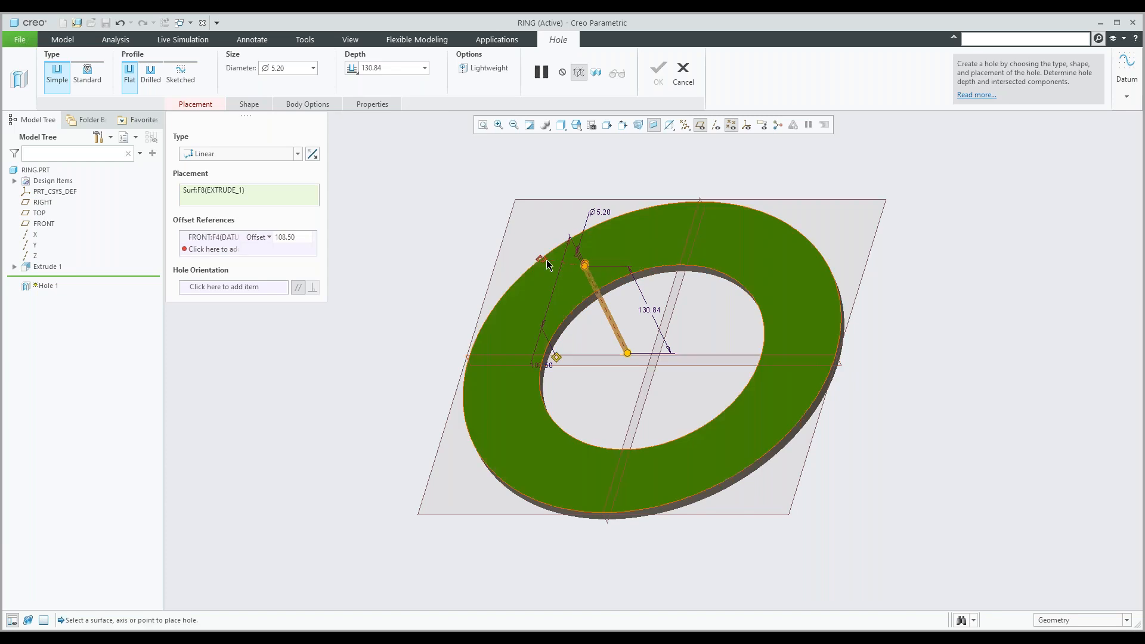
drag(541, 257, 684, 253)
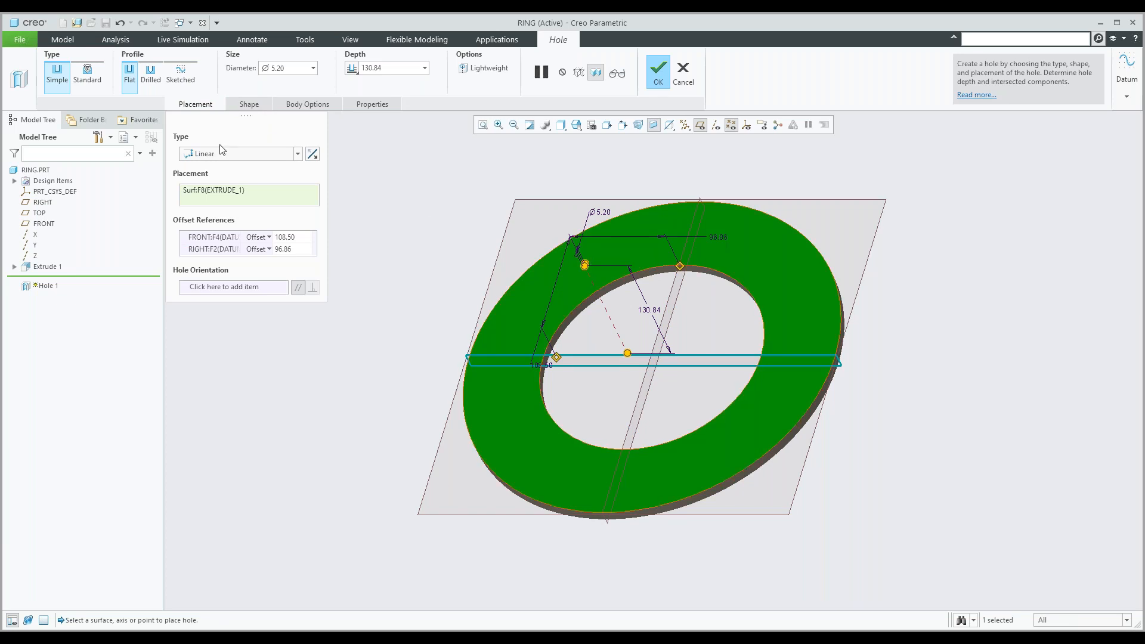
Convert the hole to a standard tapped ISO hole and add a countersink.
scroll(593, 281, up, 3)
scroll(559, 253, up, 4)
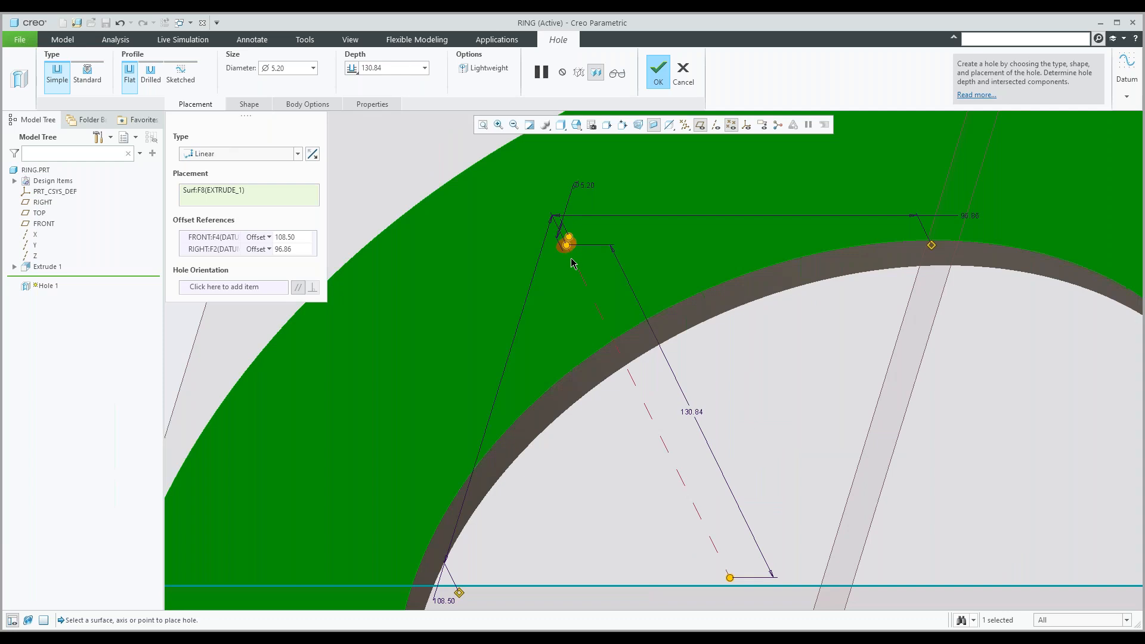
scroll(579, 235, up, 1)
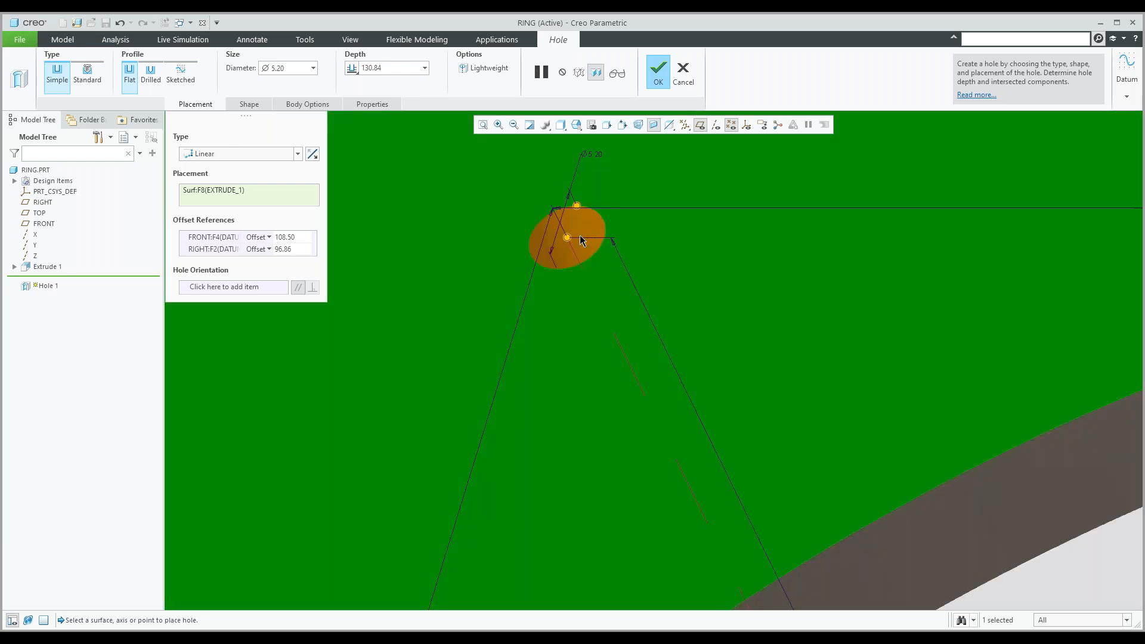
scroll(580, 235, down, 3)
scroll(583, 236, up, 2)
shift+middle_drag(583, 236, 562, 299)
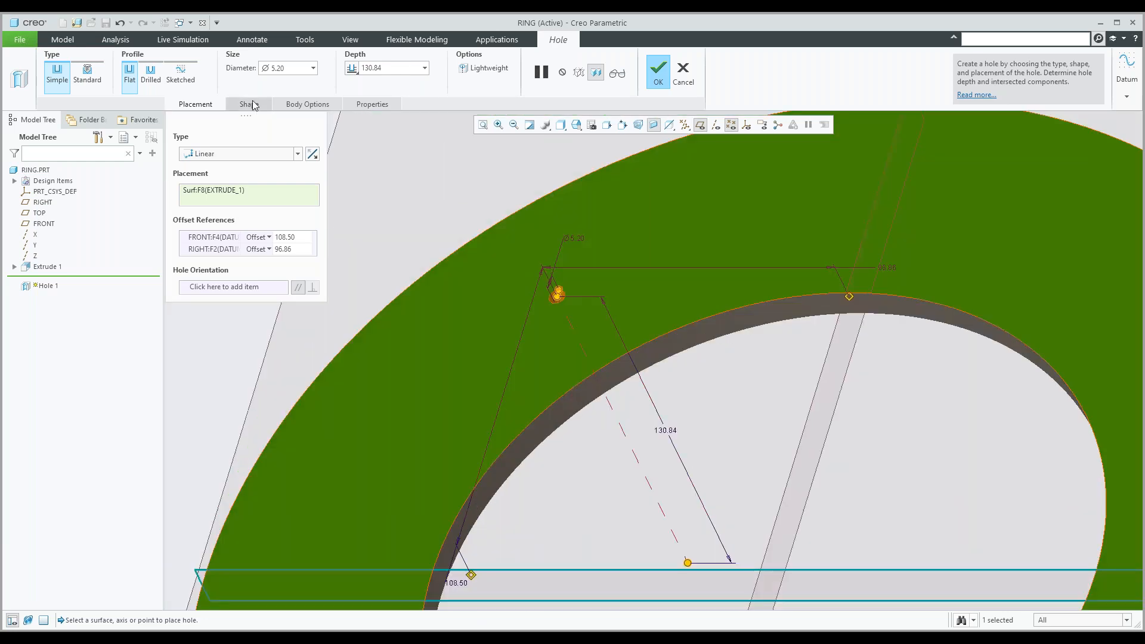
click(251, 105)
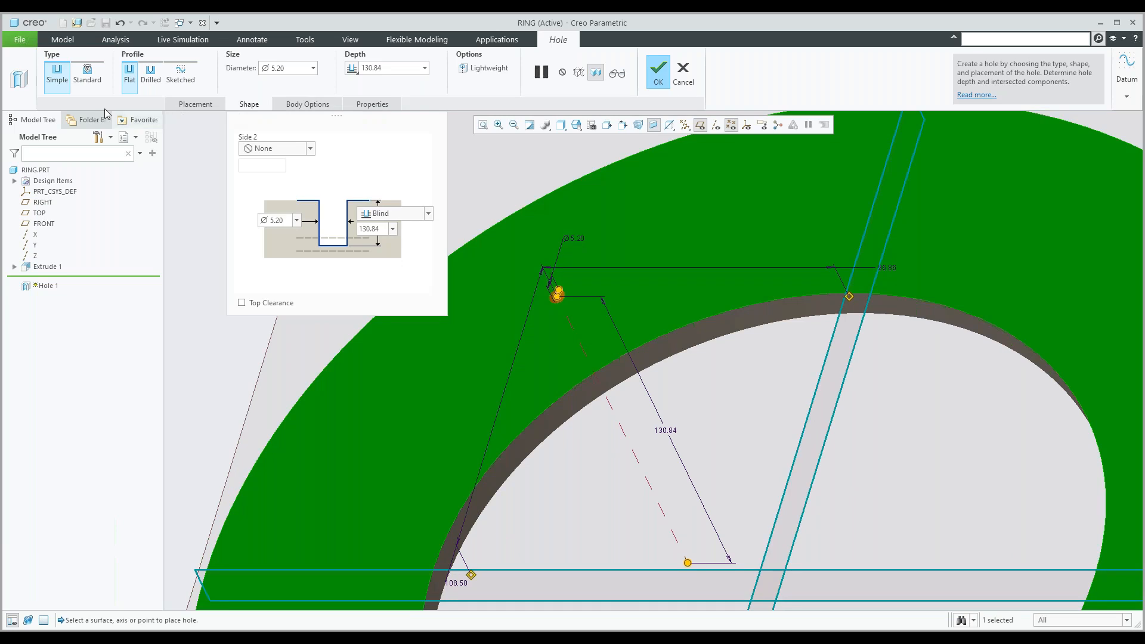
click(86, 78)
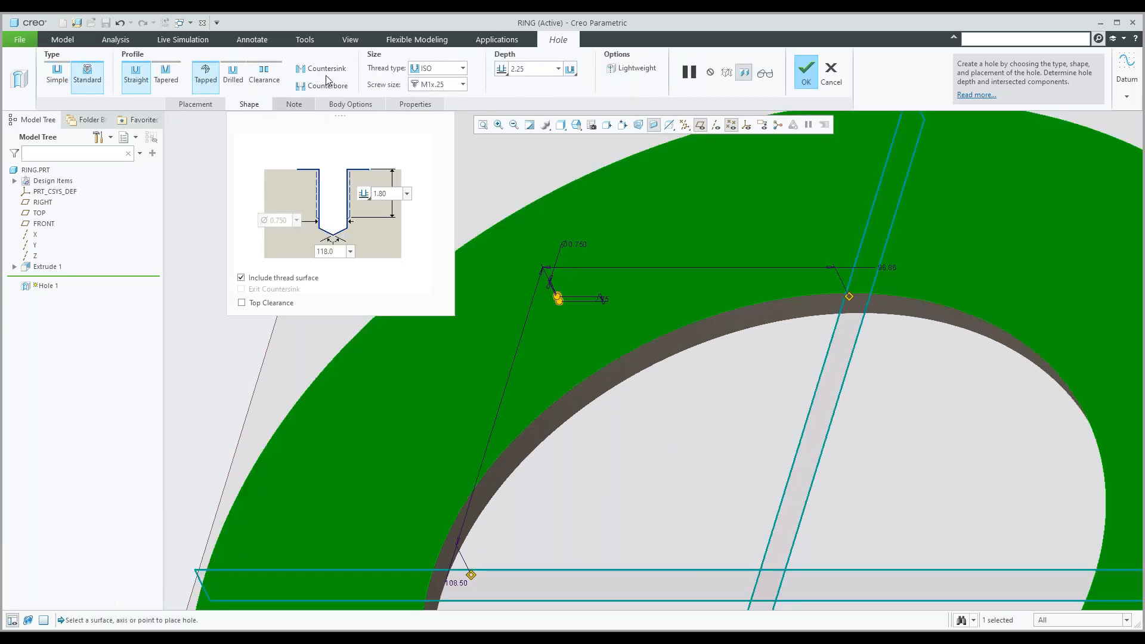
click(325, 71)
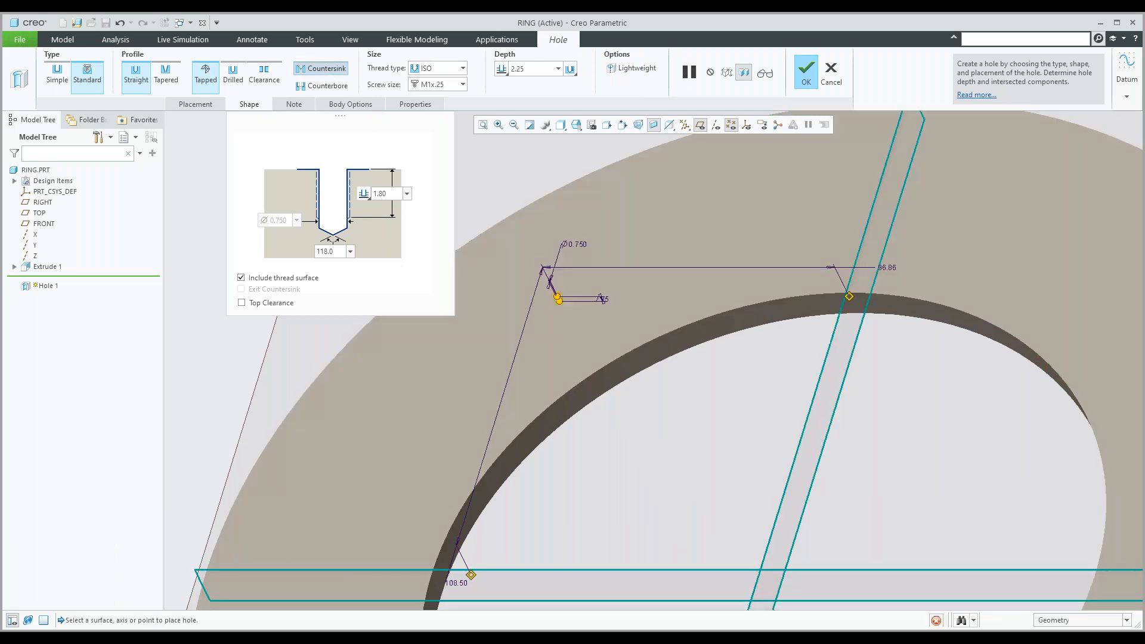
Set the countersunk hole's screw size to M10x1.
click(540, 74)
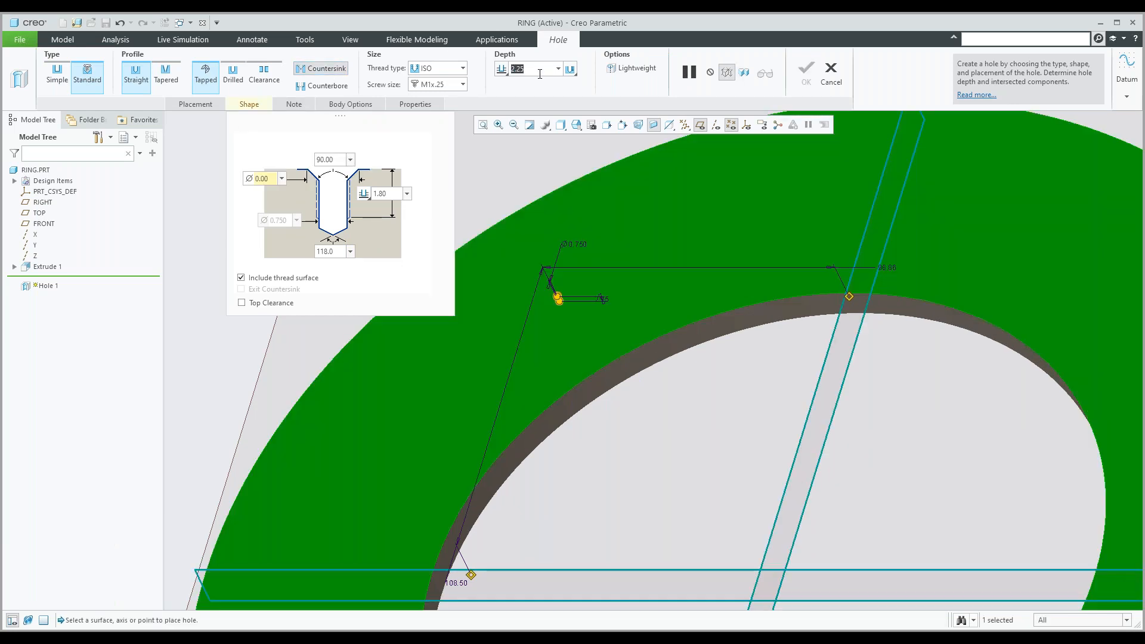
click(463, 84)
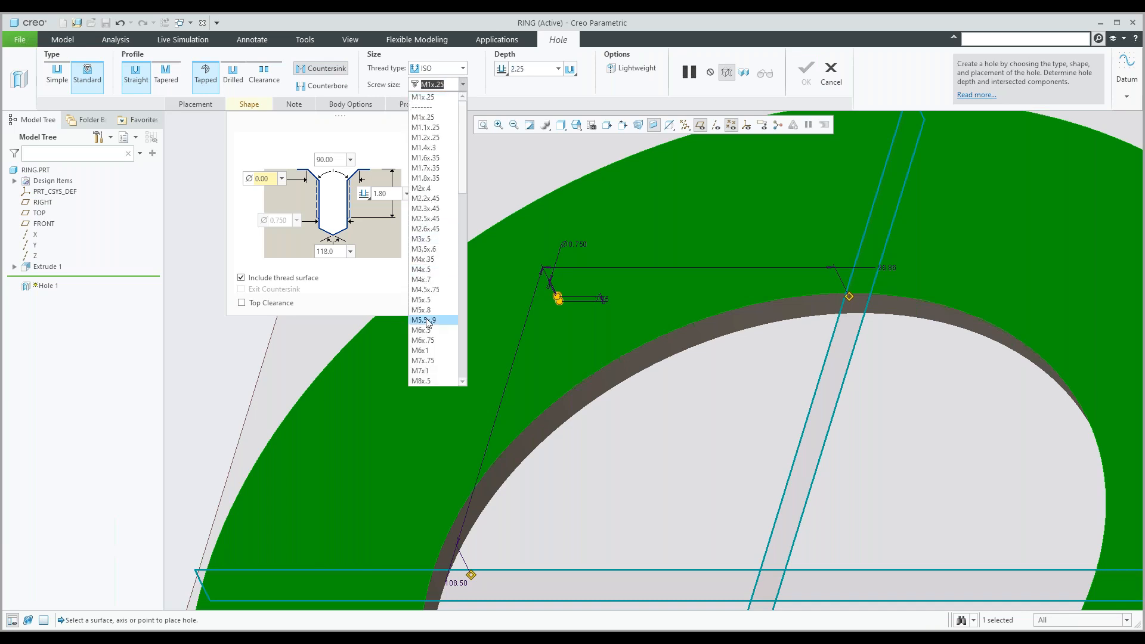
scroll(434, 322, down, 3)
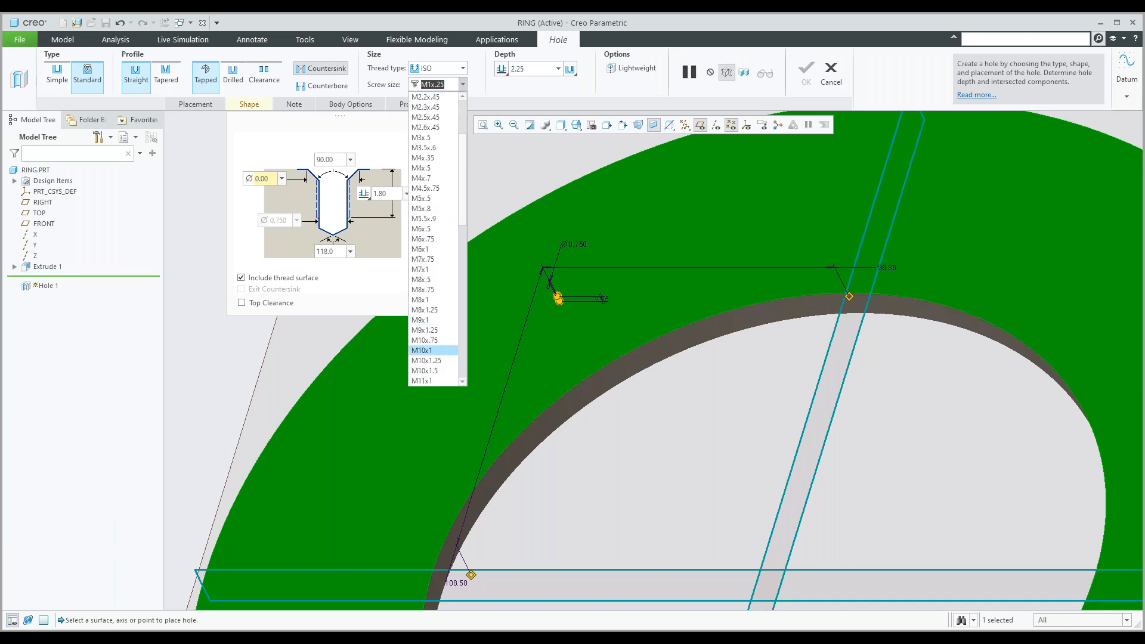
click(433, 350)
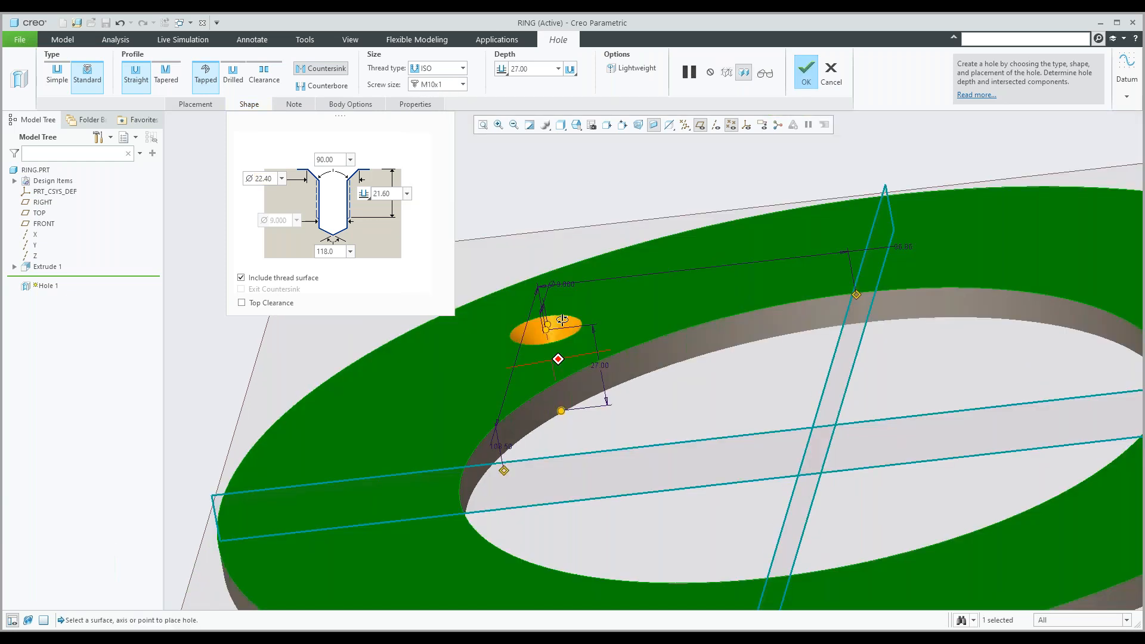
scroll(562, 320, up, 4)
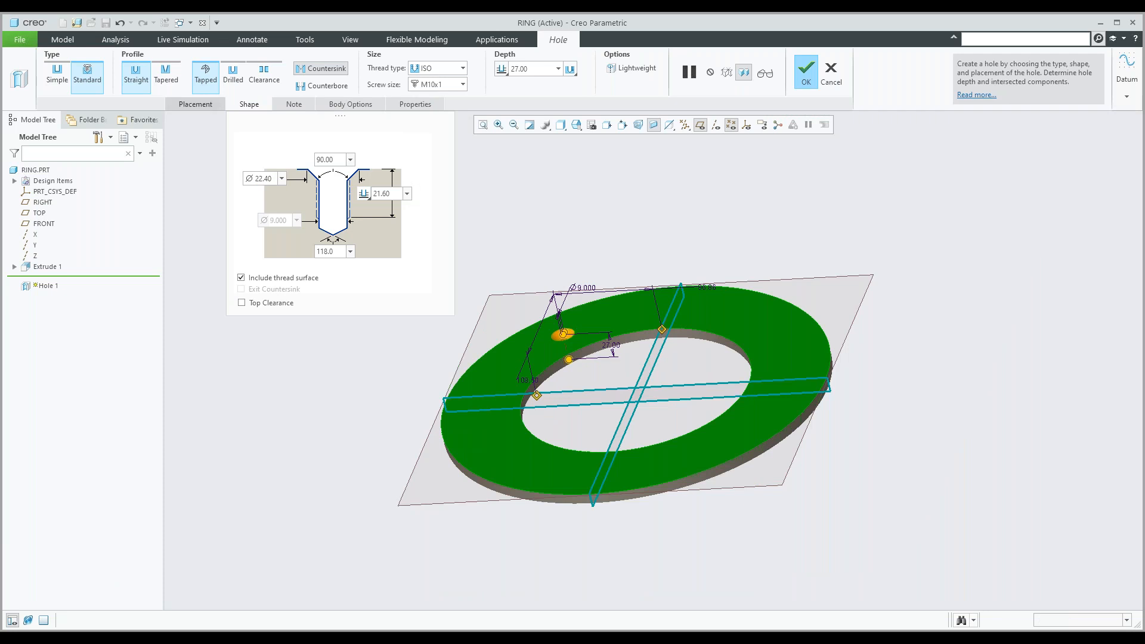
Detach the hole's Note and Shape settings as floating windows placed clear of the ring model.
click(195, 104)
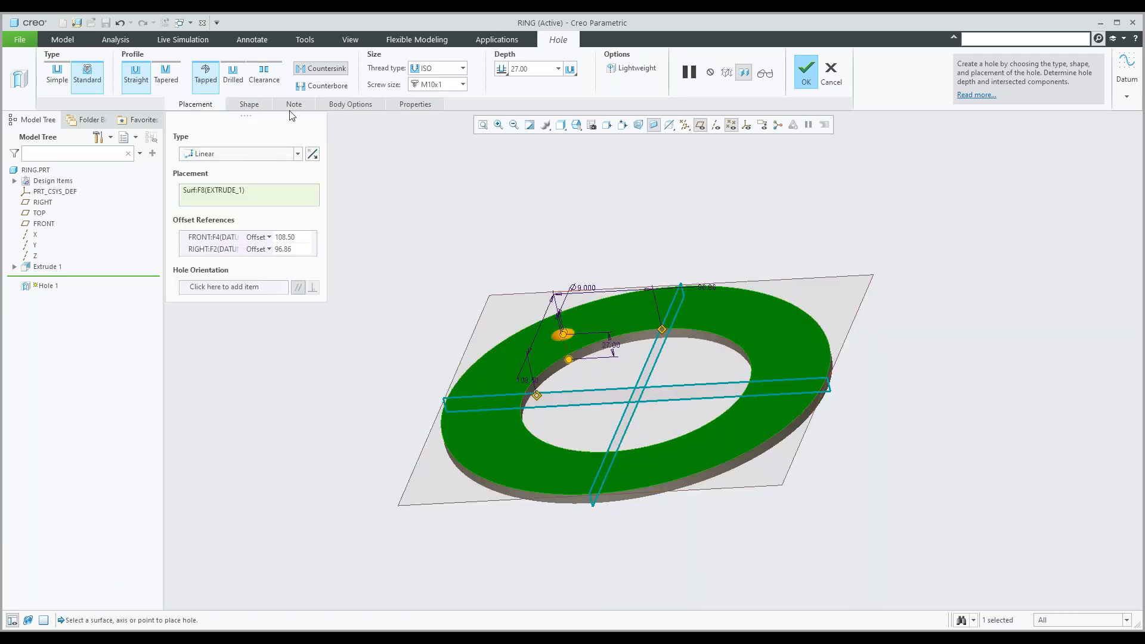
click(257, 105)
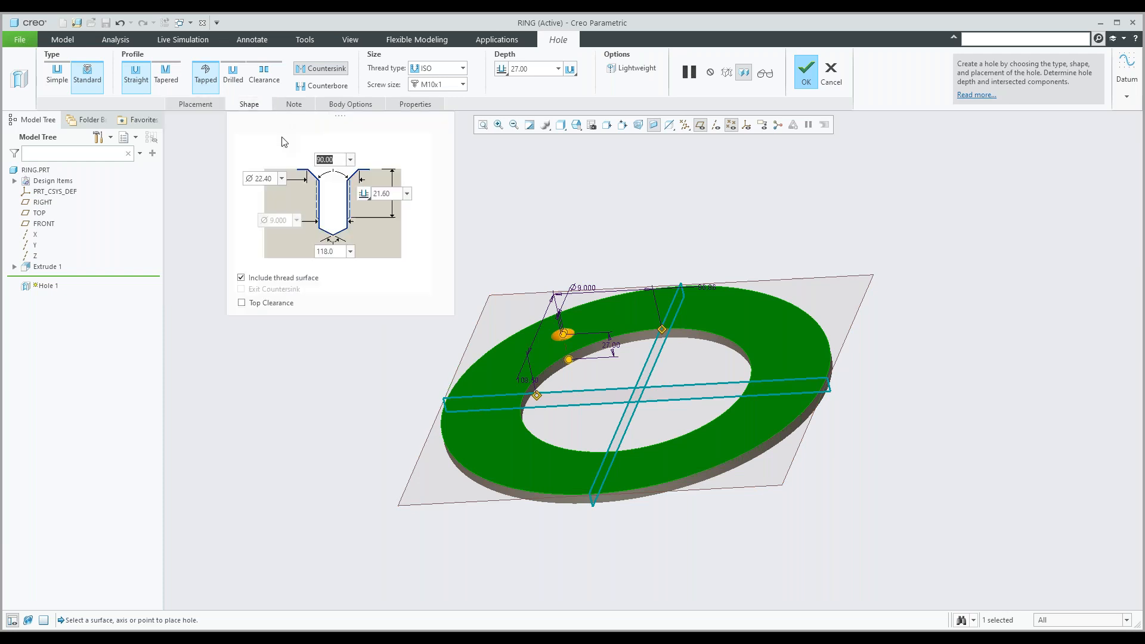
click(294, 105)
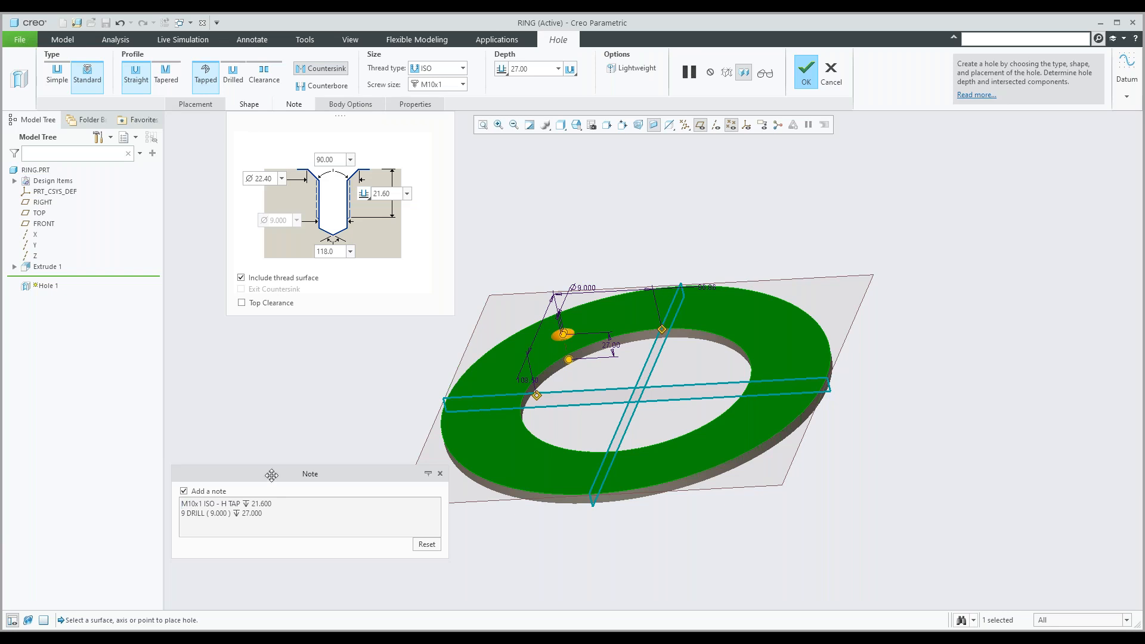
drag(273, 475, 267, 523)
click(249, 103)
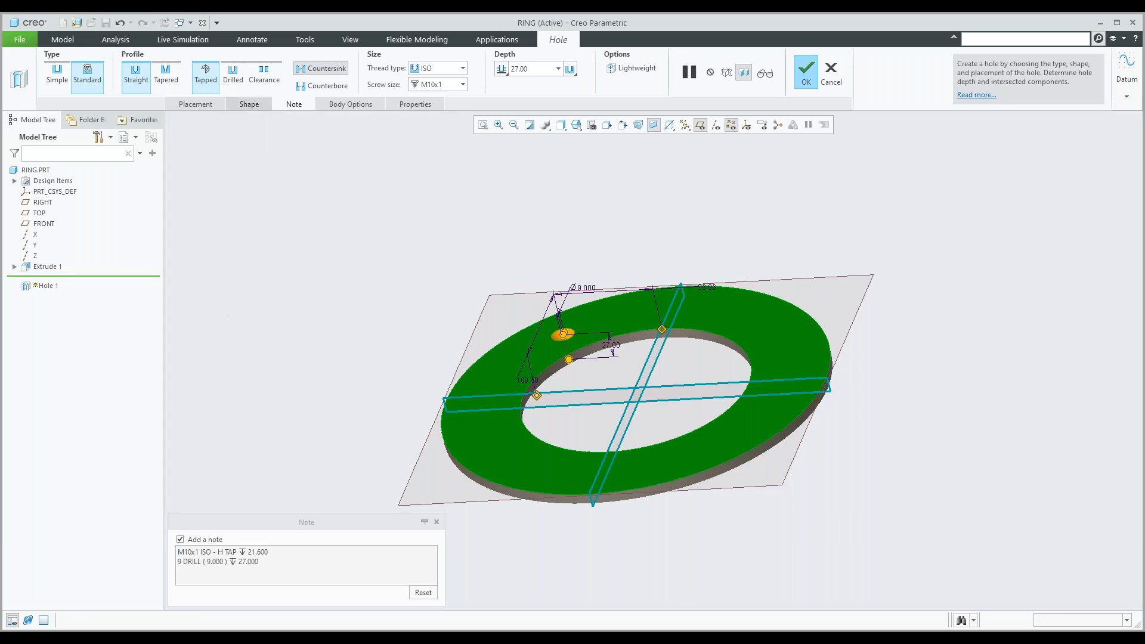
click(249, 104)
drag(340, 119, 1022, 124)
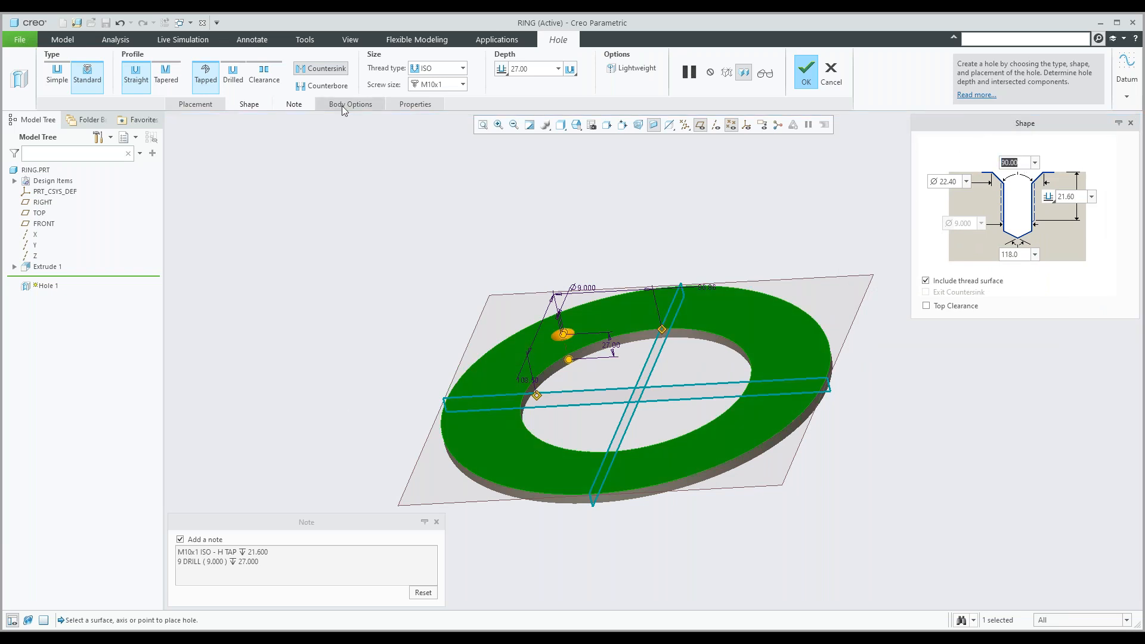
Switch the hole to clearance and back to tapped, with the drill depth running through all.
click(263, 76)
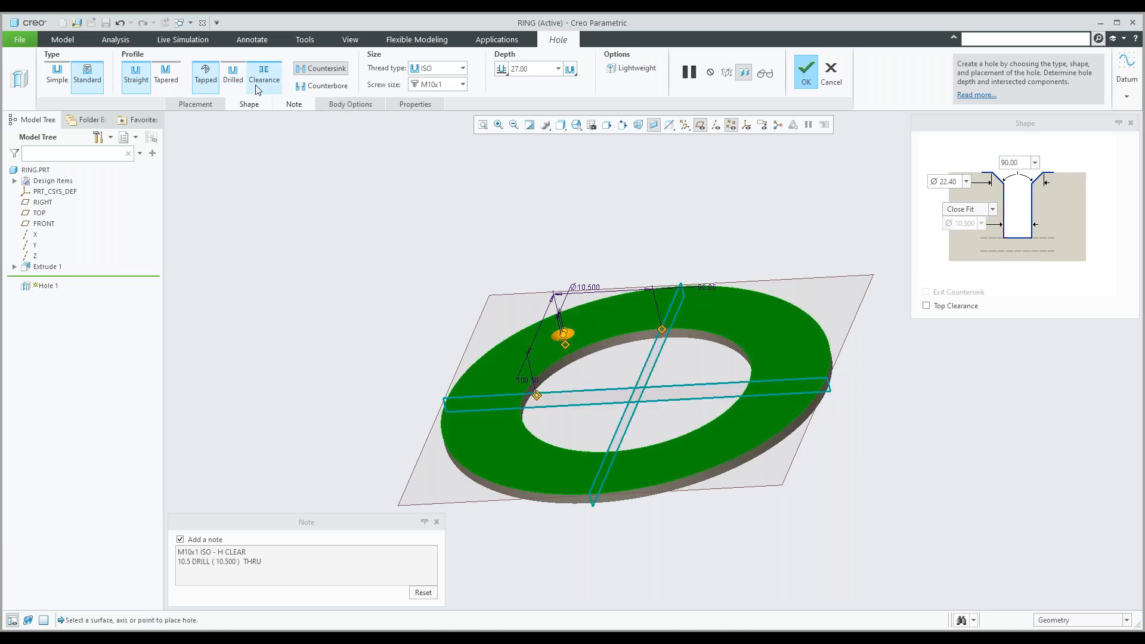
click(207, 84)
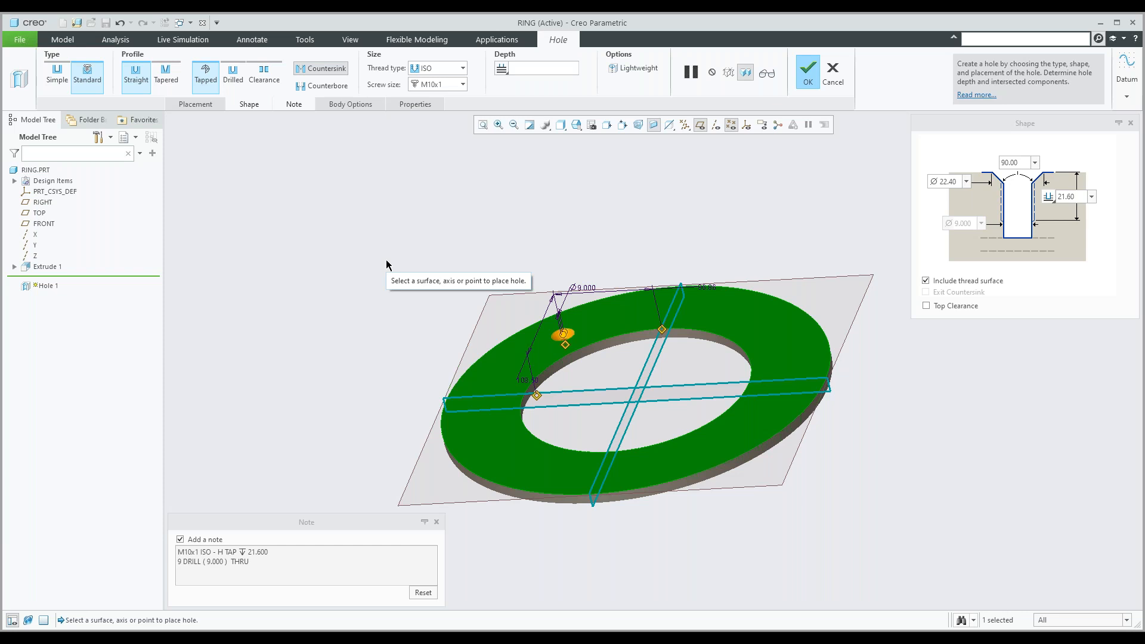
scroll(668, 360, up, 1)
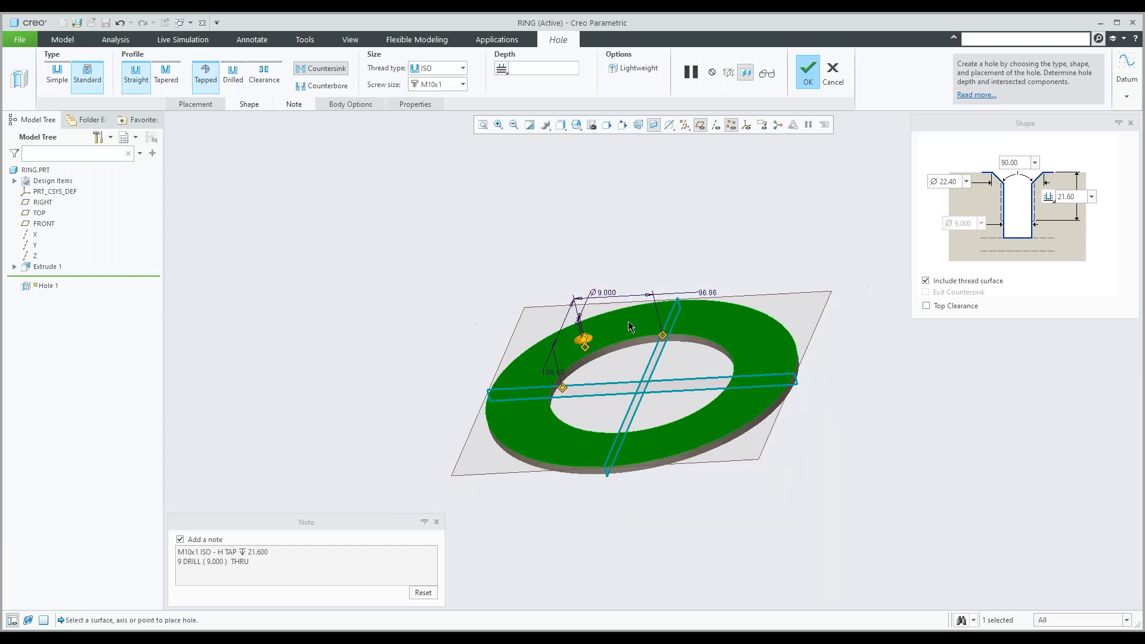
middle_drag(652, 363, 552, 313)
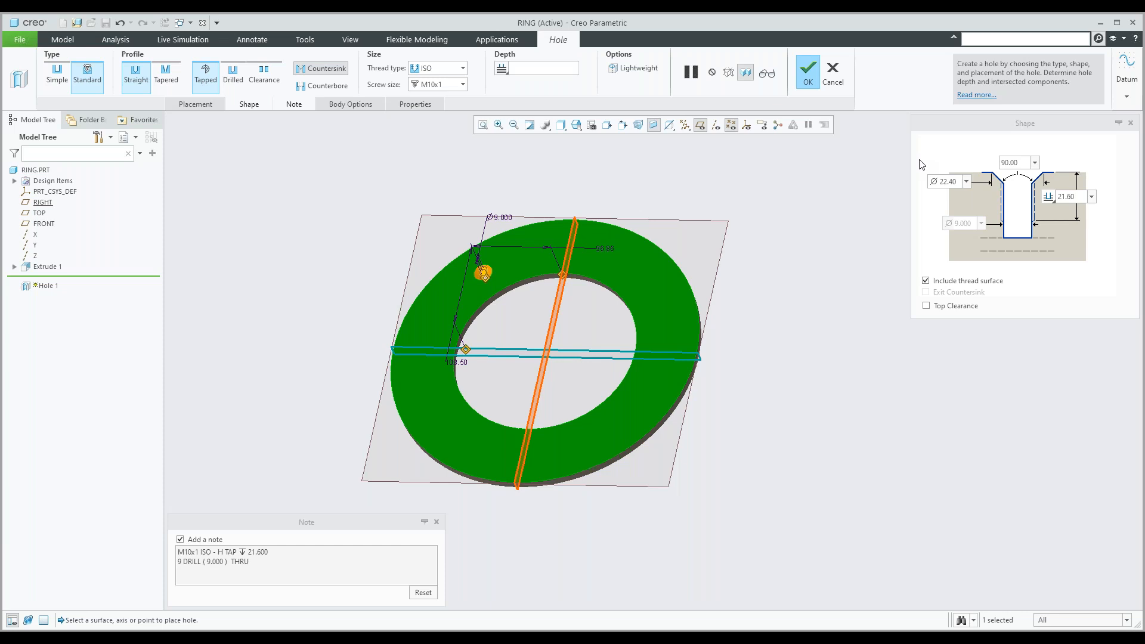
Cancel the hole feature in the ring part and switch to the PD2_ARM_ASSY.ASM assembly.
drag(992, 124, 966, 121)
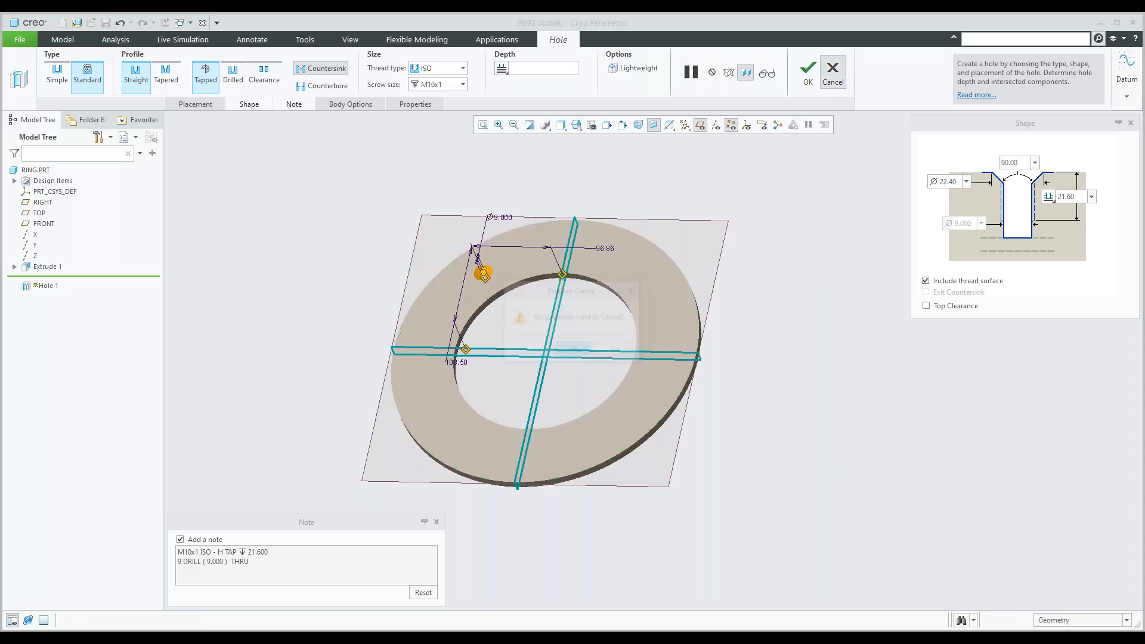
click(588, 349)
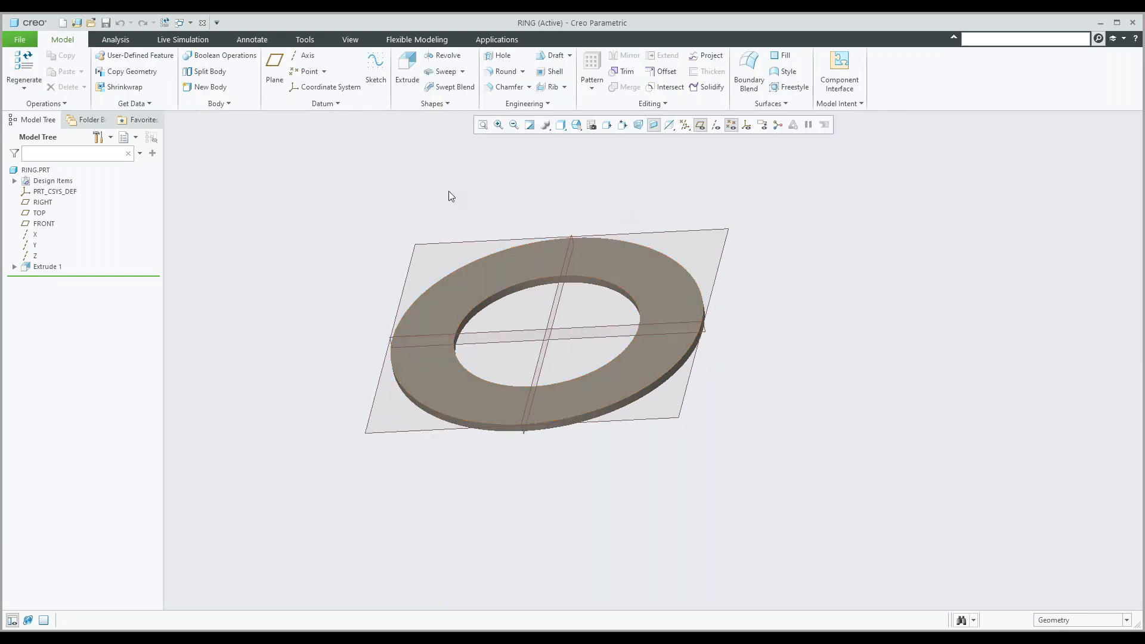
click(190, 23)
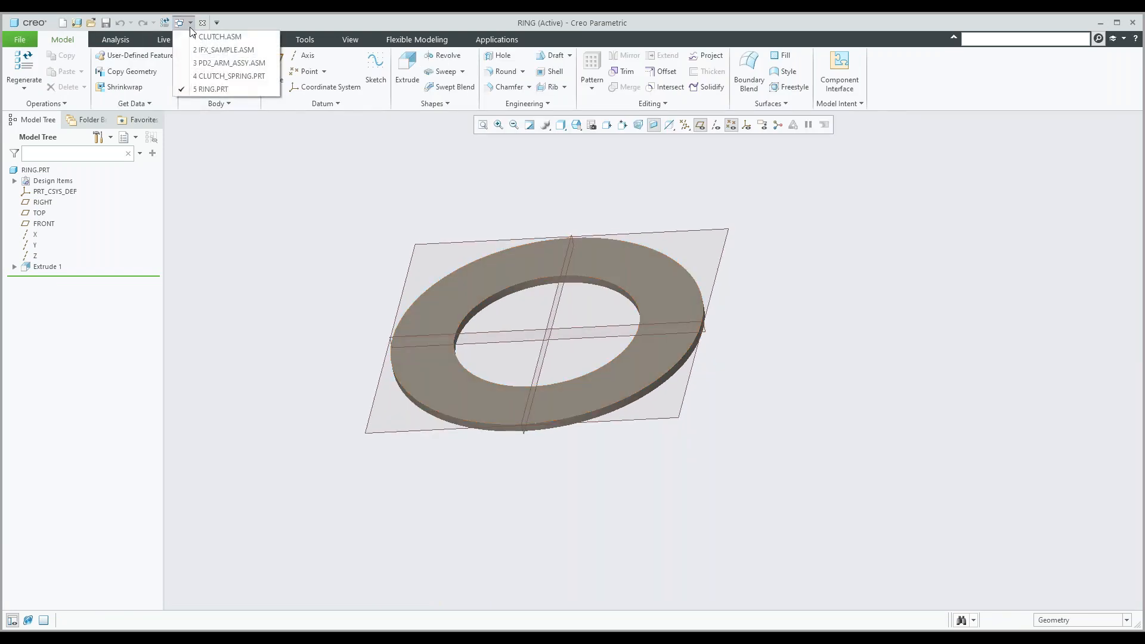
click(224, 63)
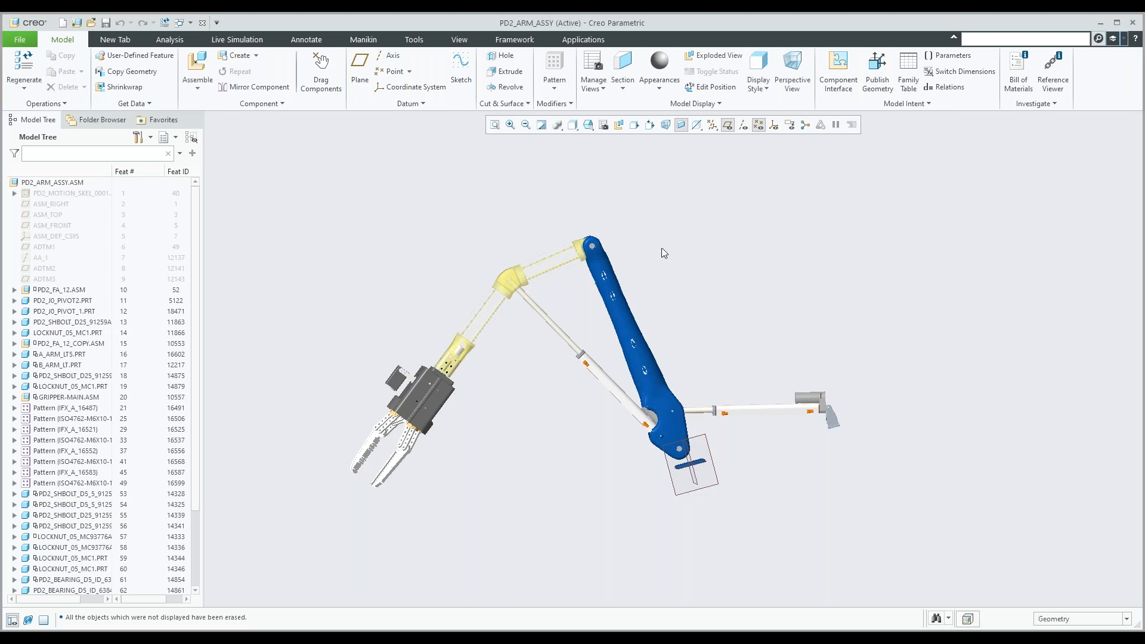
Make Body 1 of the blue A_ARM_LT5.PRT arm transparent.
click(698, 128)
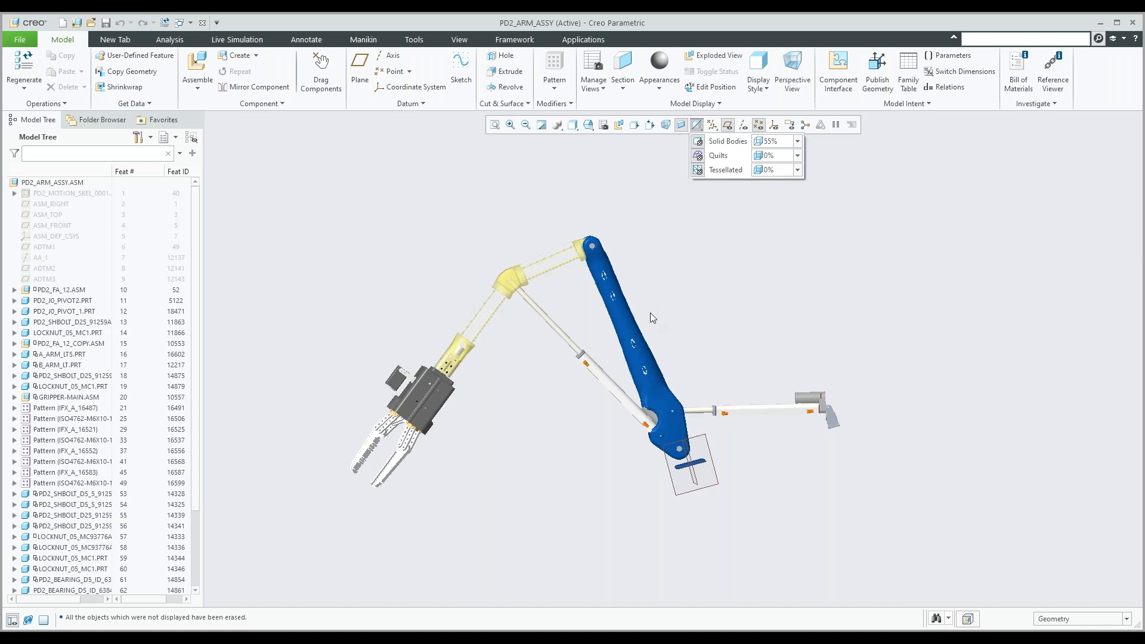
click(660, 299)
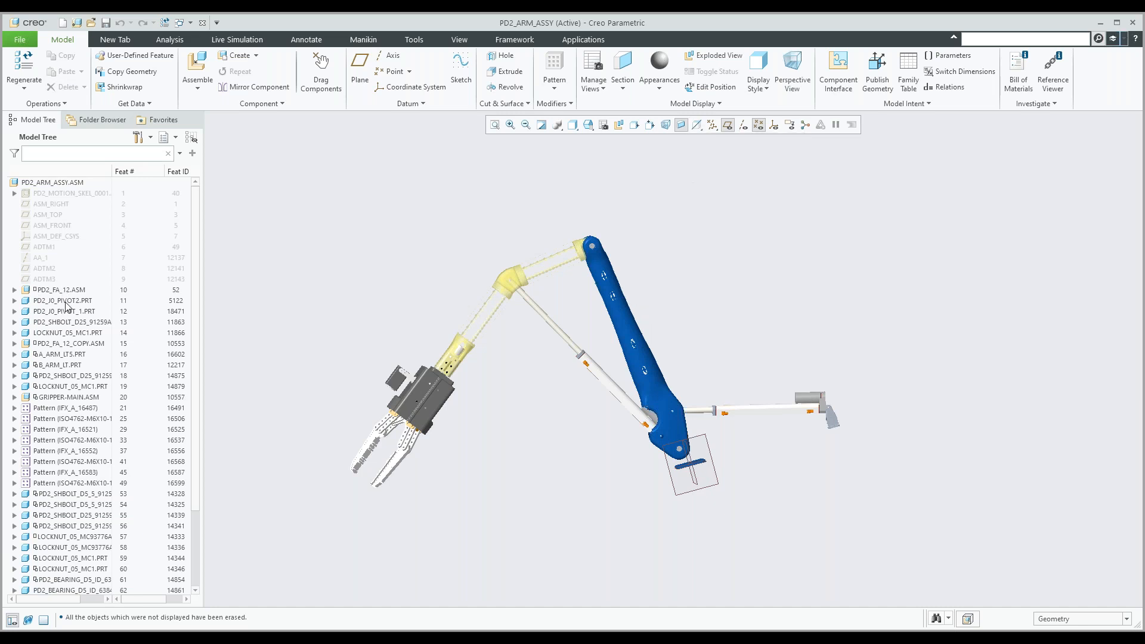
click(620, 318)
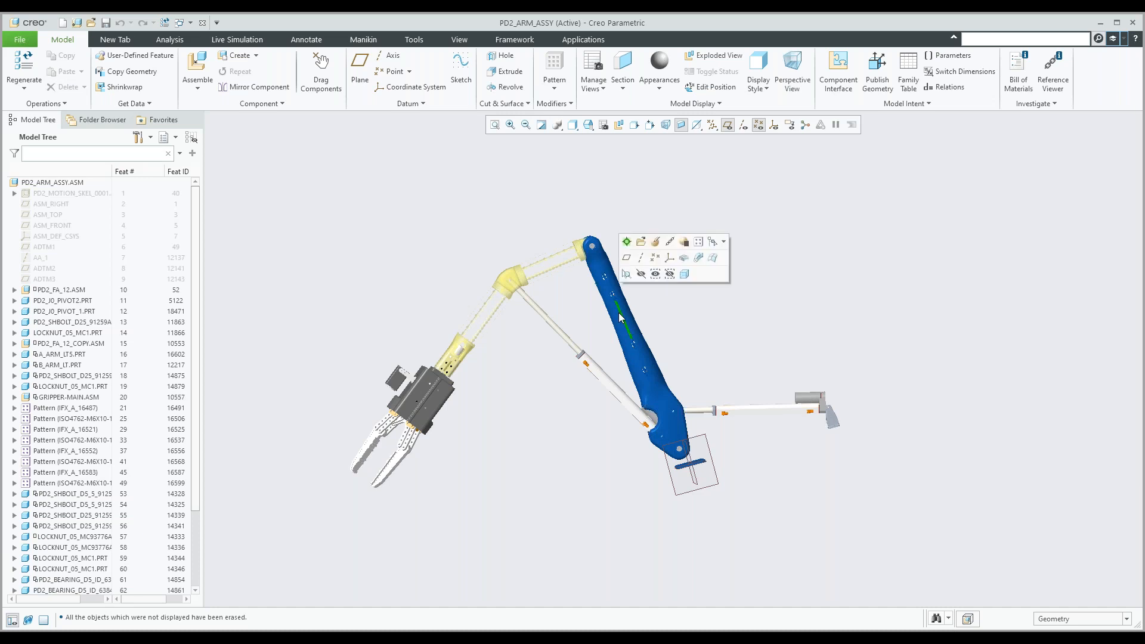
click(14, 355)
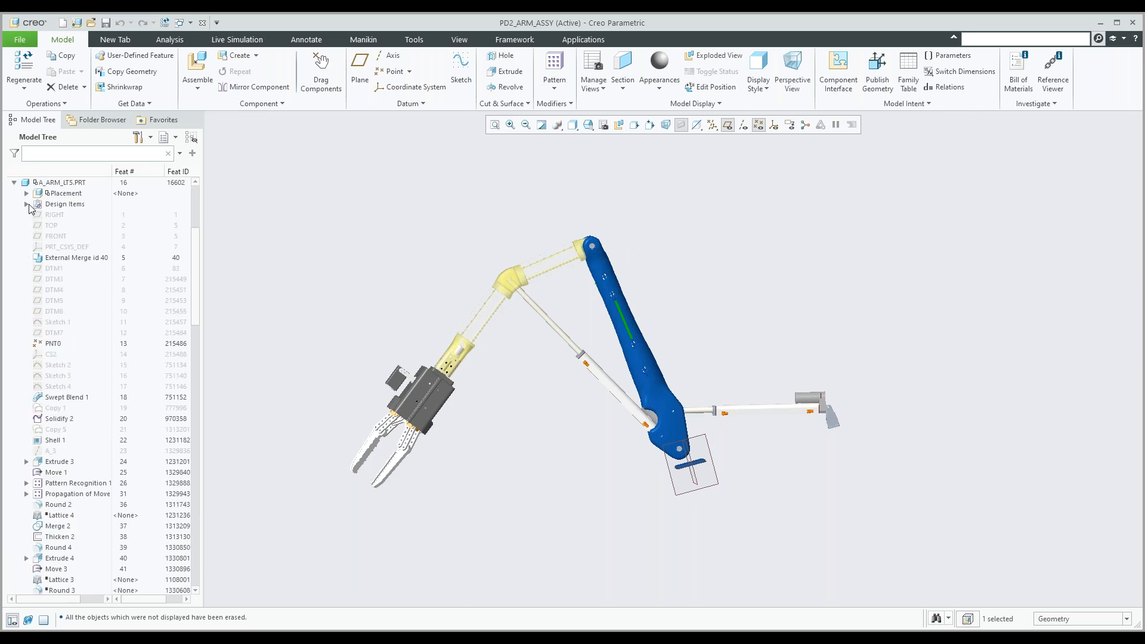
click(26, 204)
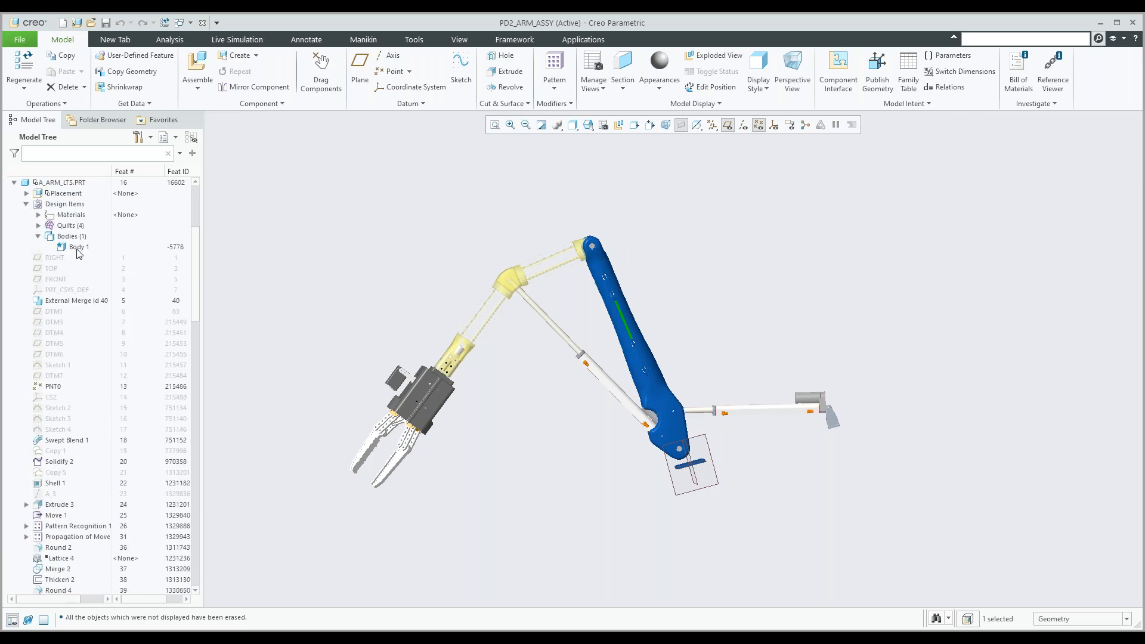
click(77, 250)
right_click(77, 252)
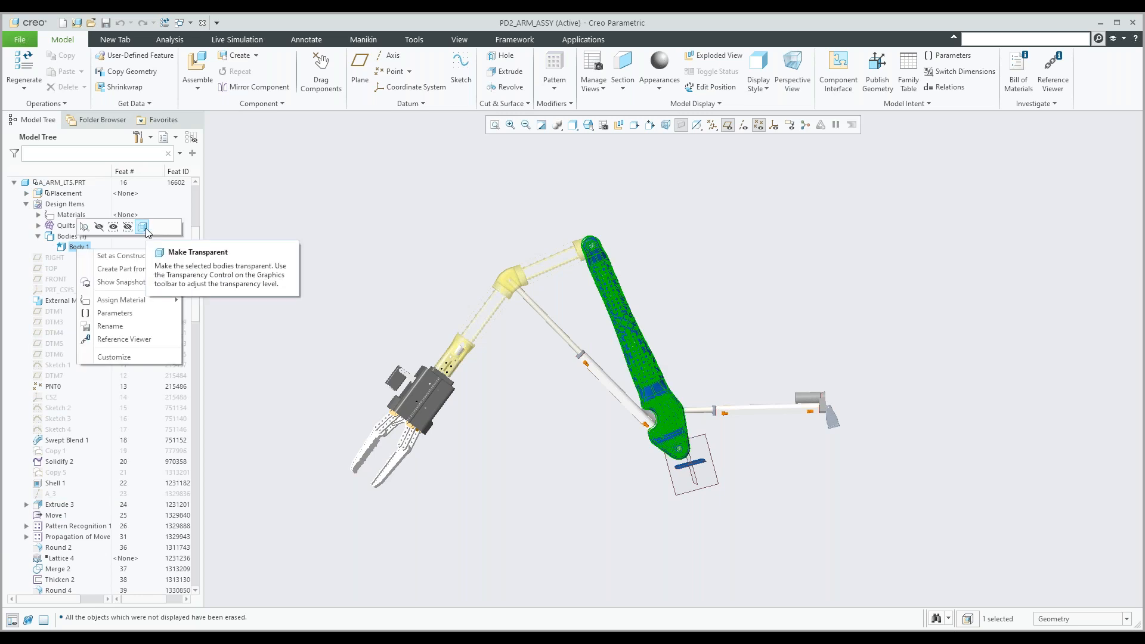
click(144, 228)
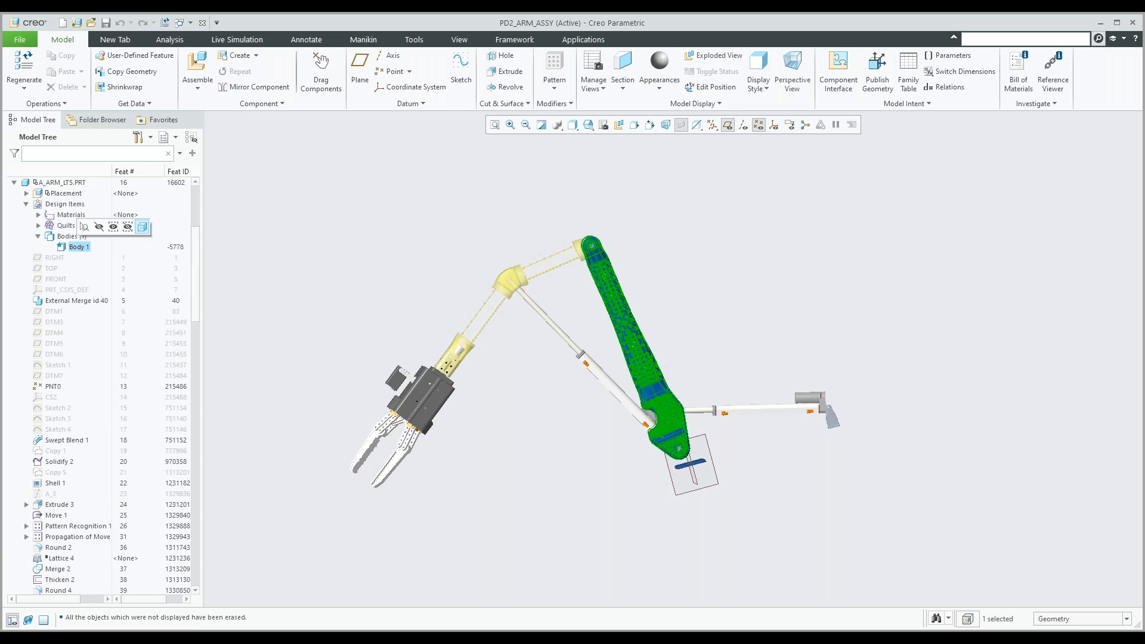
click(525, 200)
Try solid body transparency levels of 100% and 50%, and set the level to 75%.
scroll(608, 317, up, 1)
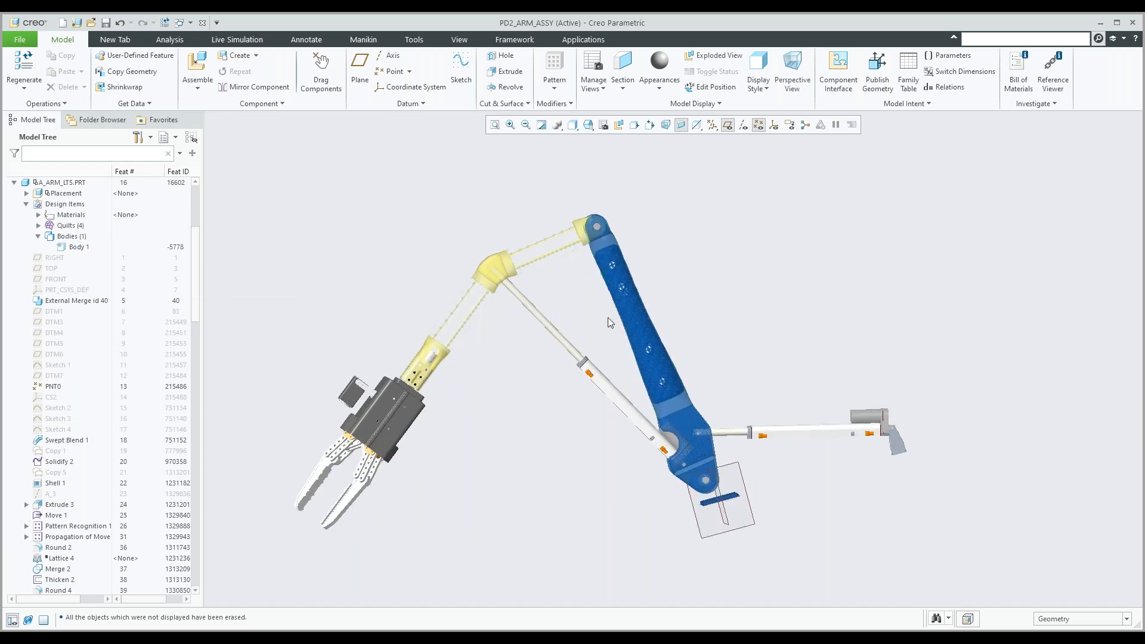
scroll(646, 309, up, 2)
scroll(647, 309, up, 1)
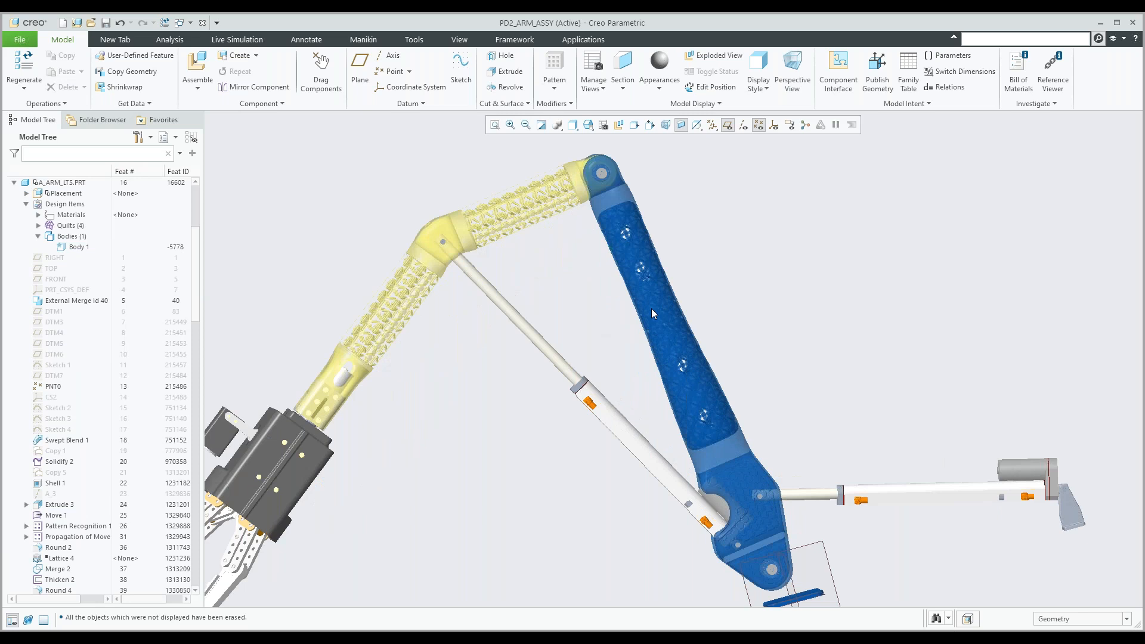
scroll(651, 309, down, 1)
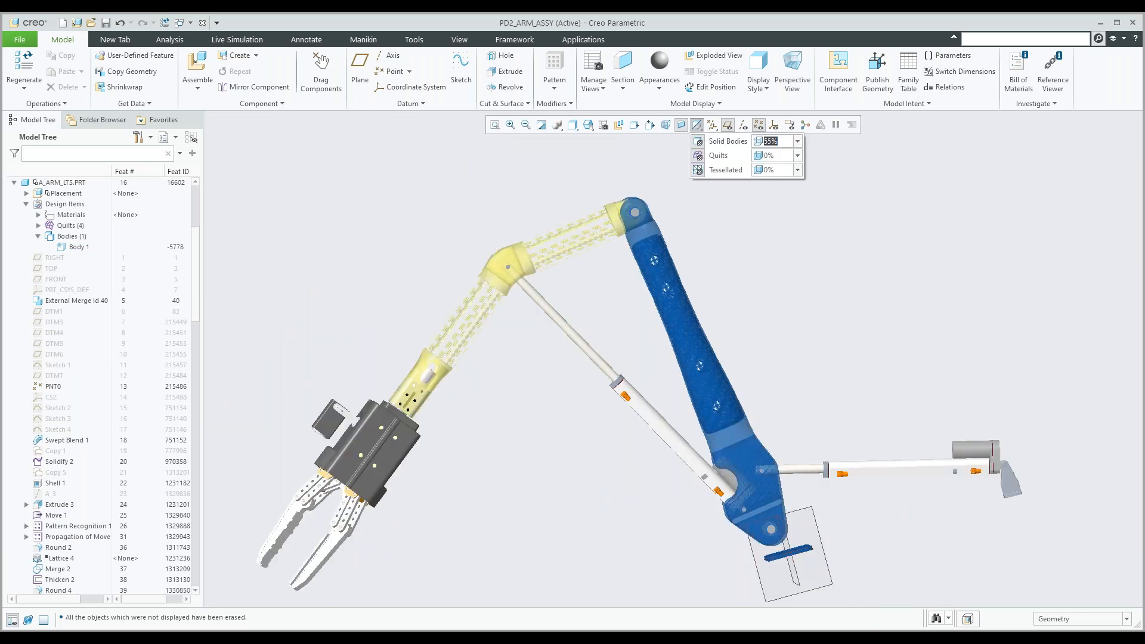
click(798, 141)
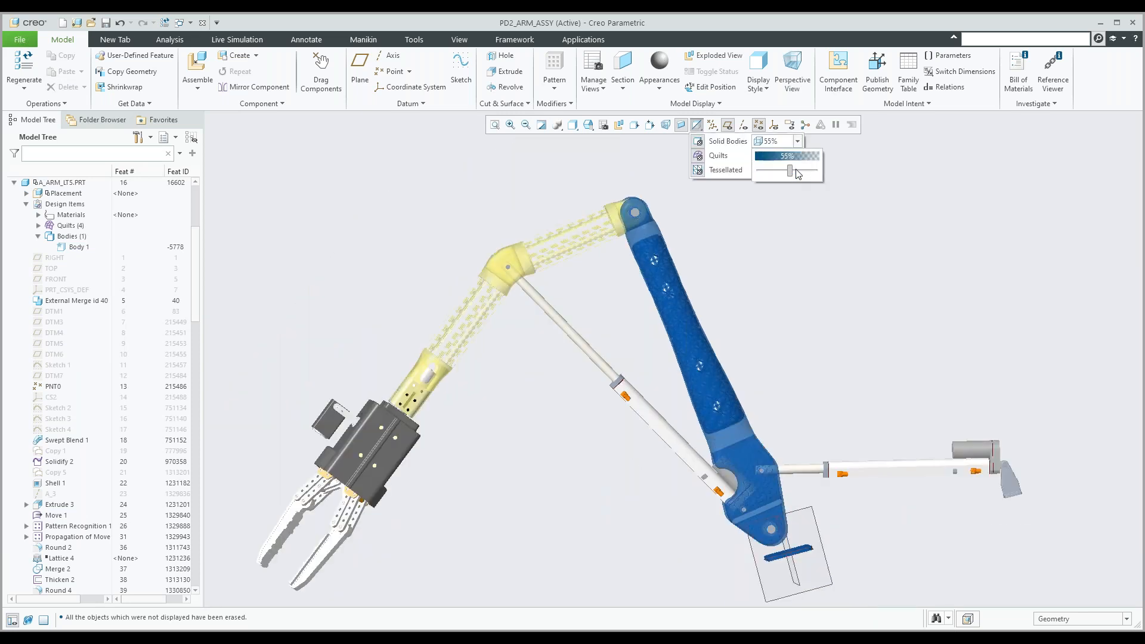
click(815, 173)
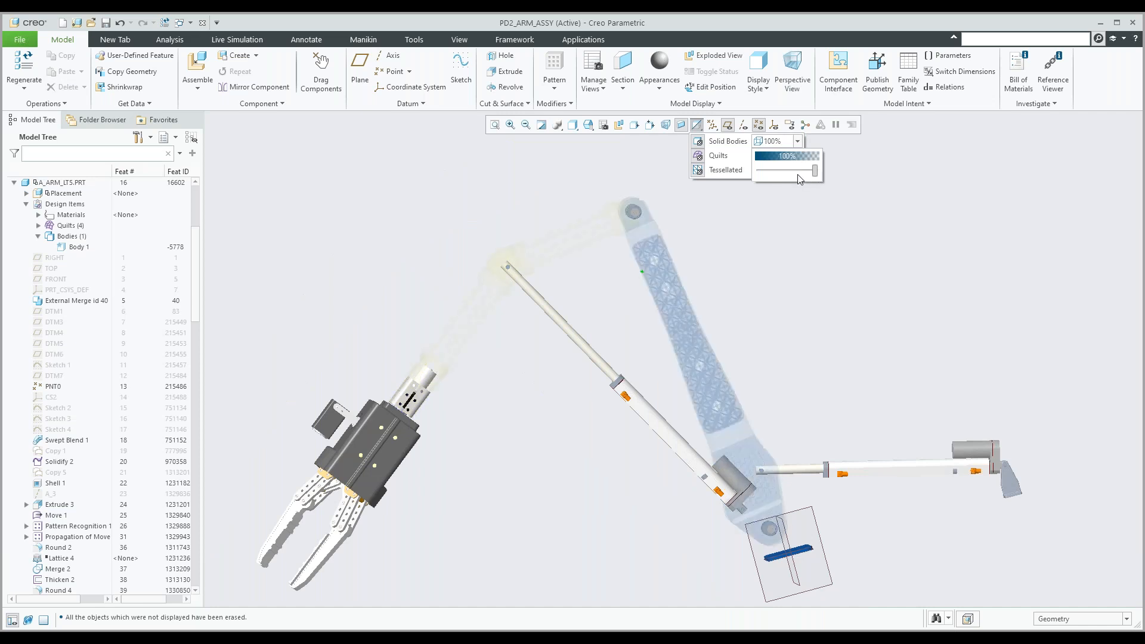
click(789, 171)
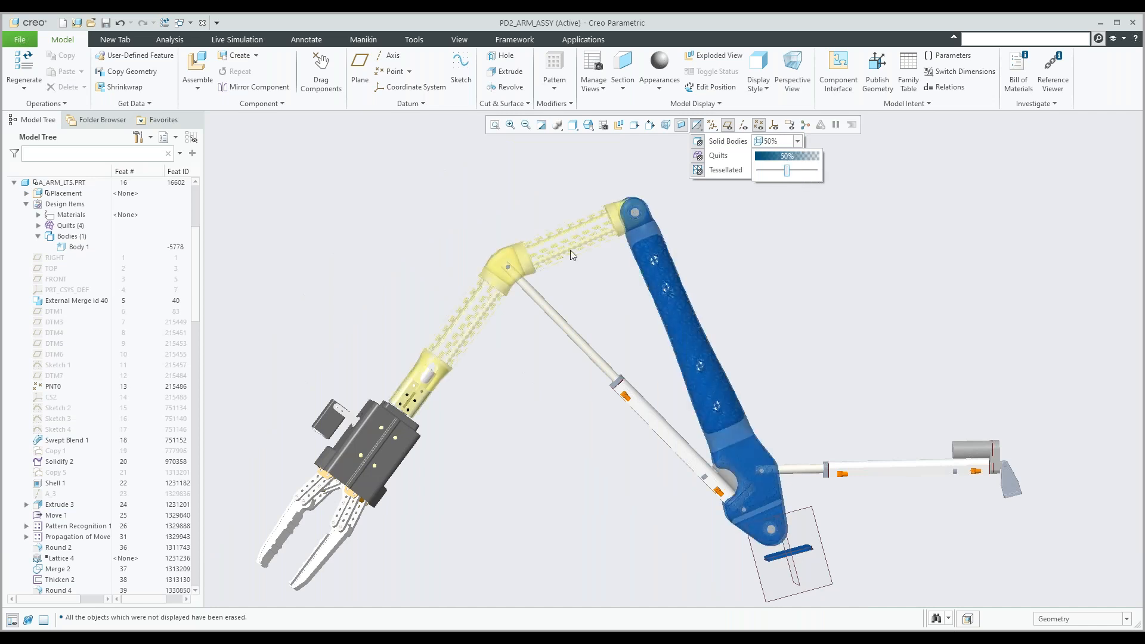
click(797, 171)
click(803, 171)
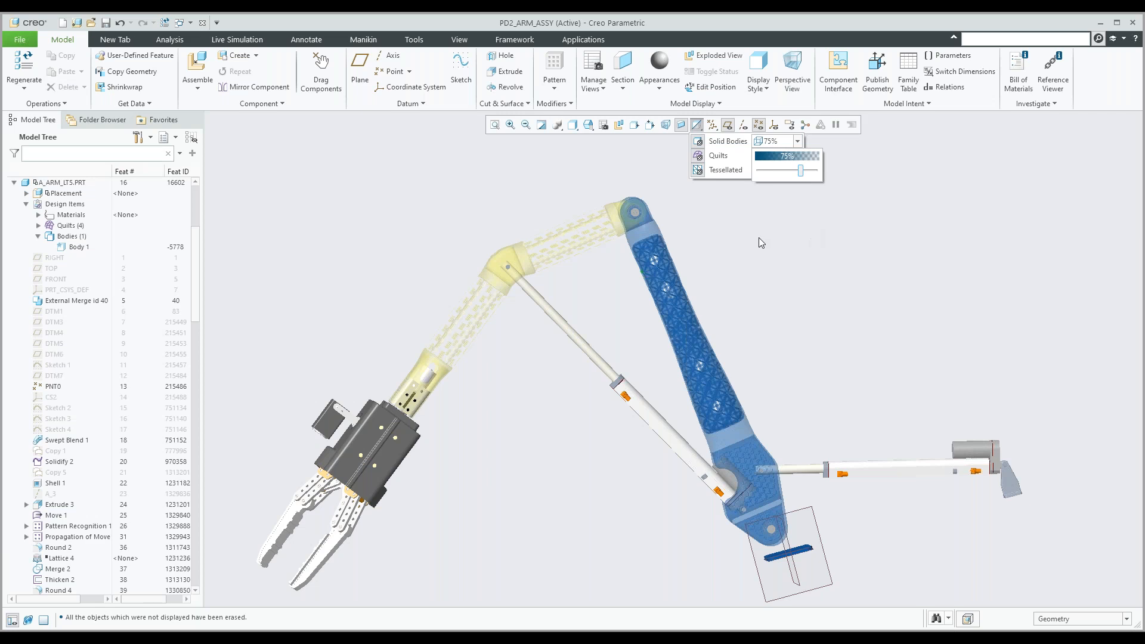
Turn off transparency for Body 1 of the A_ARM_LT5.PRT arm.
right_click(77, 248)
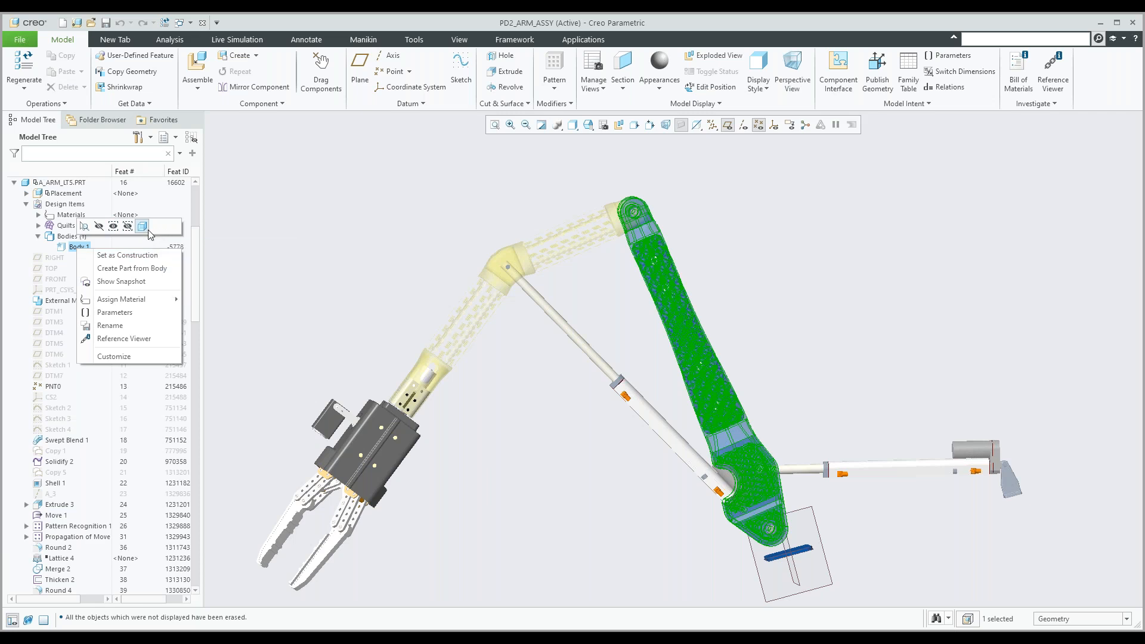
click(144, 229)
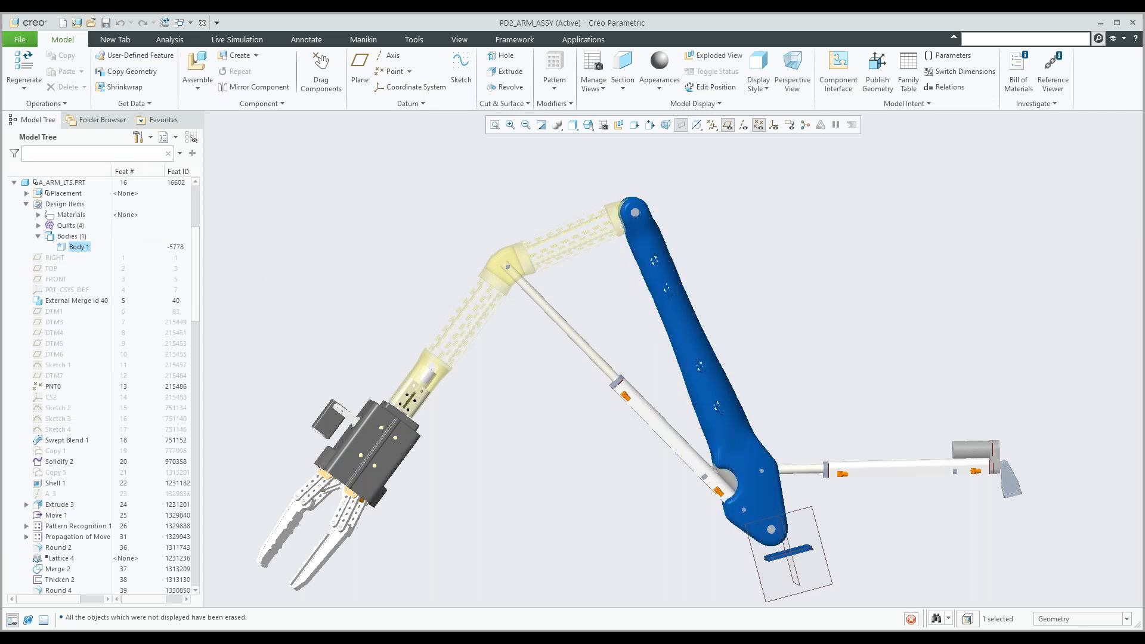
click(448, 296)
scroll(453, 292, down, 2)
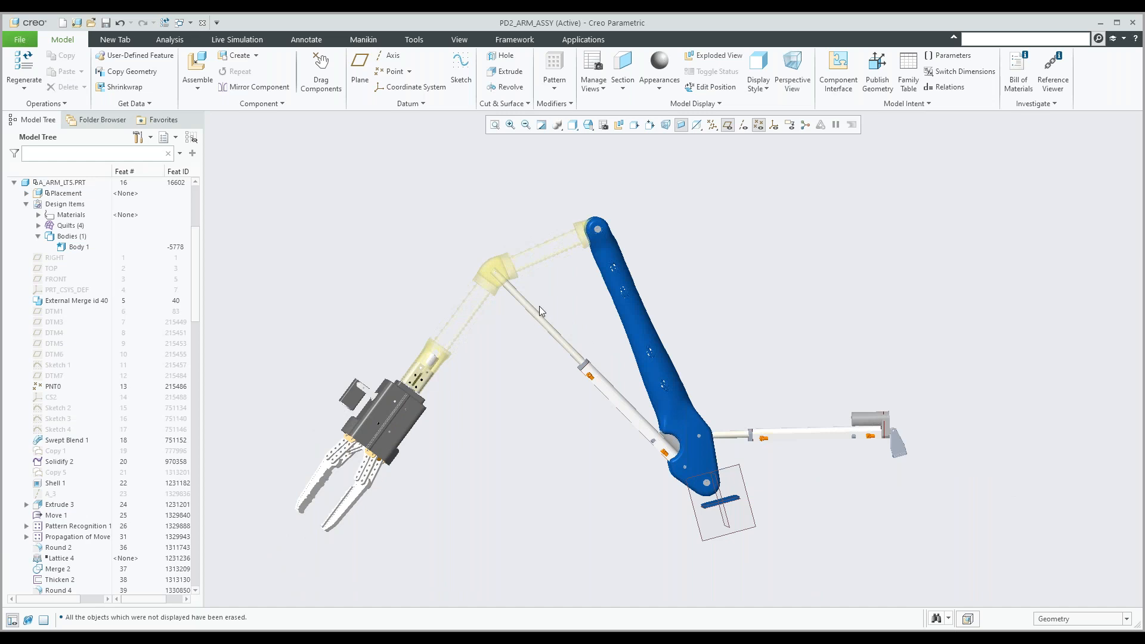
scroll(539, 306, down, 1)
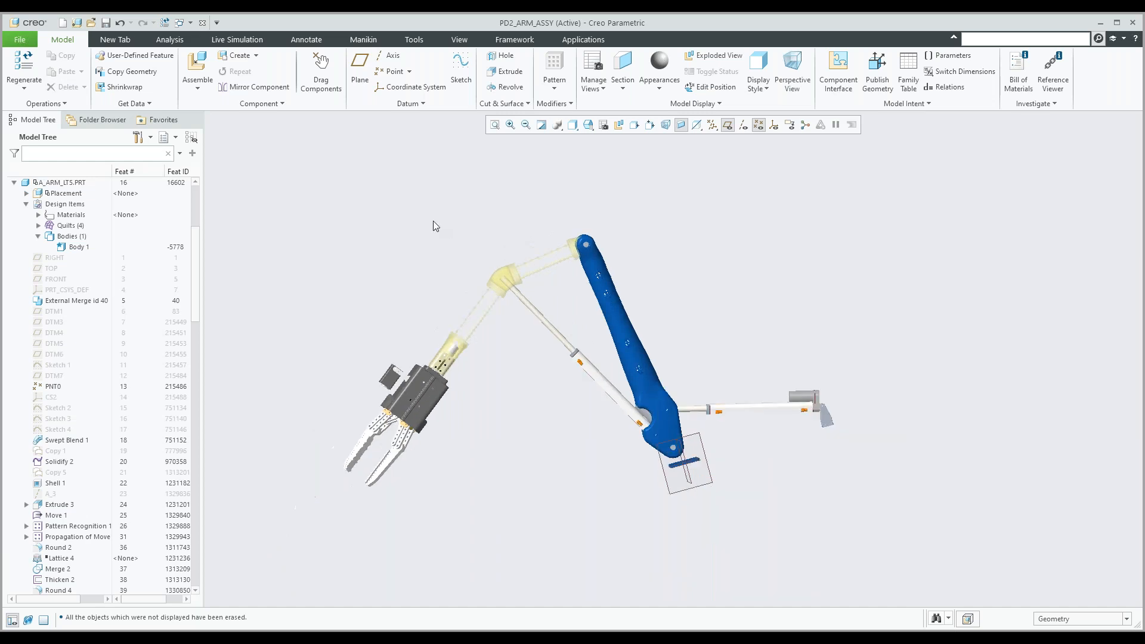
Switch to the IFX_SAMPLE.ASM assembly and try the open assy mapkey.
click(190, 24)
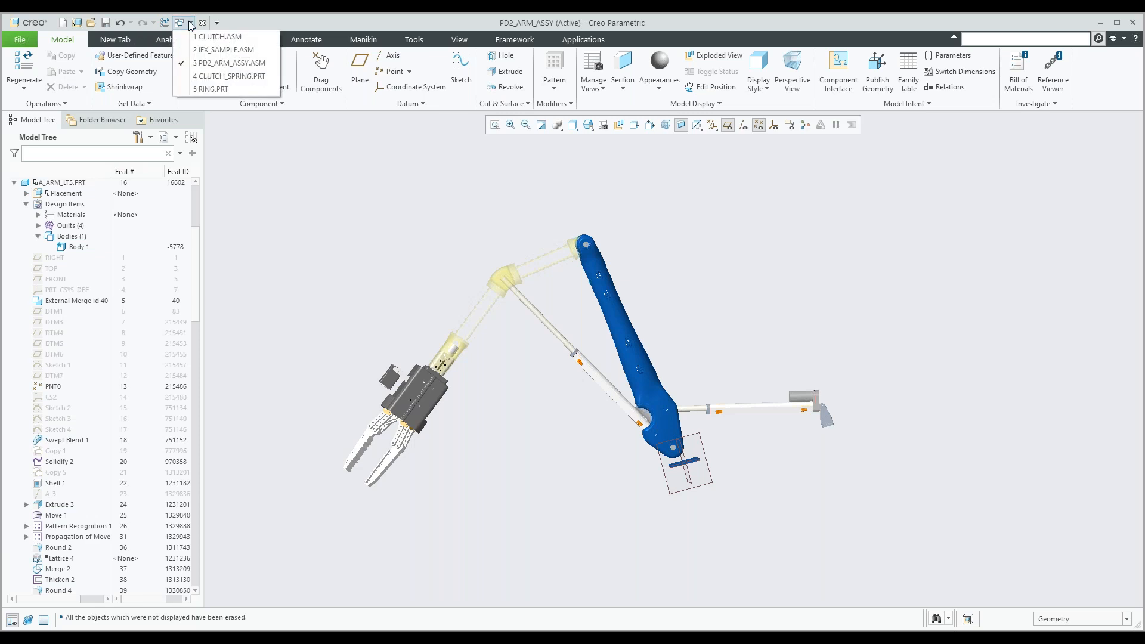
click(232, 51)
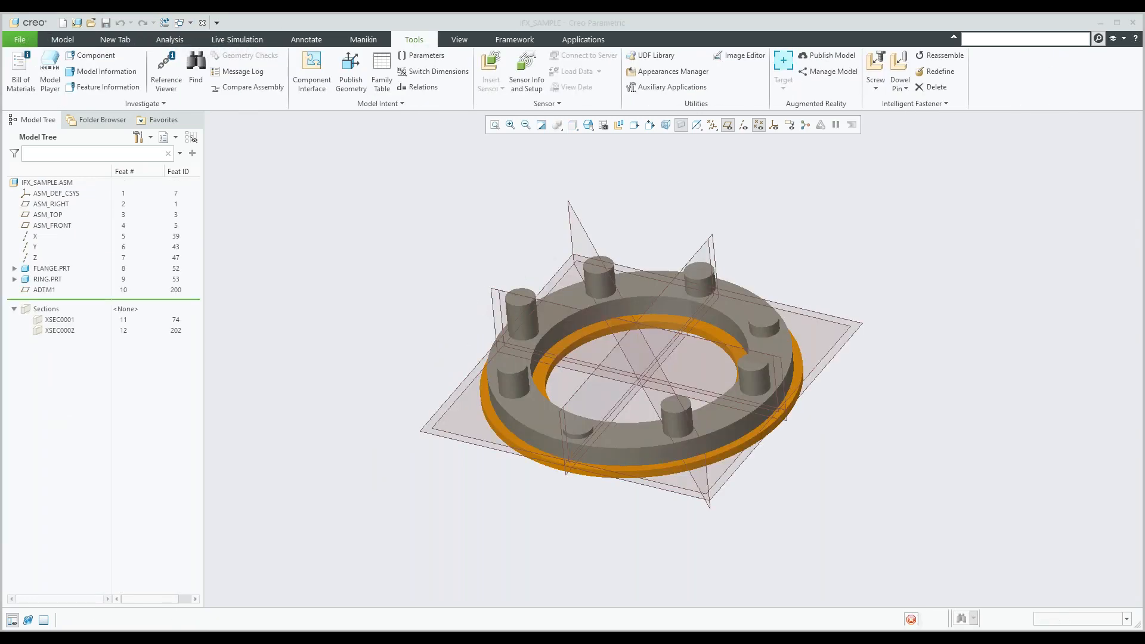
mouse_move(554, 265)
middle_down()
mouse_move(450, 231)
mouse_move(483, 270)
middle_up()
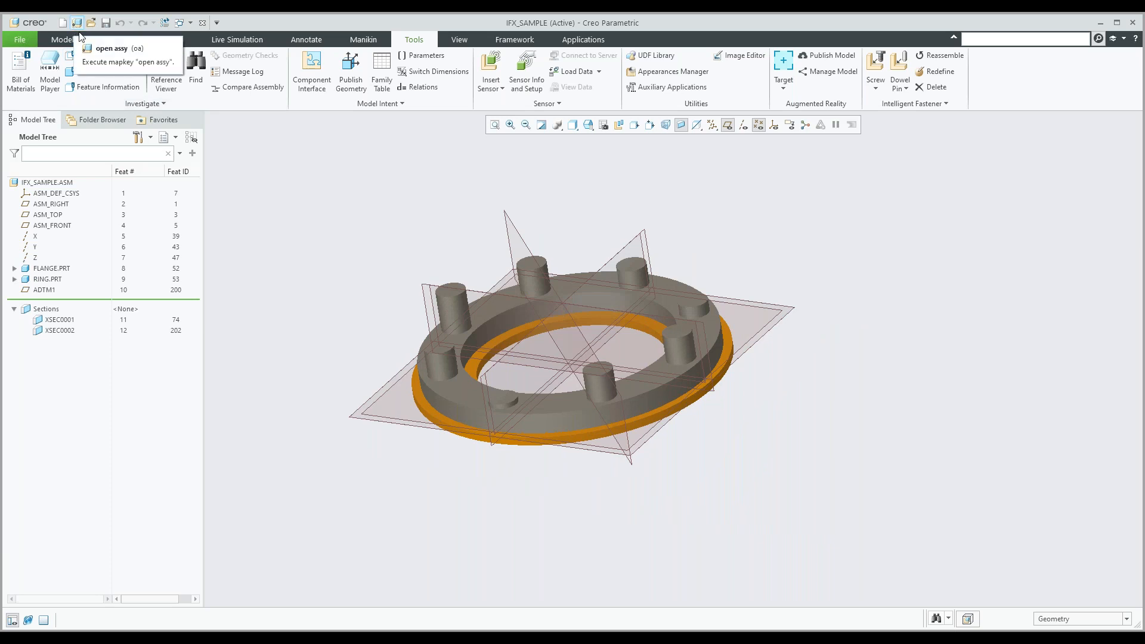
click(78, 27)
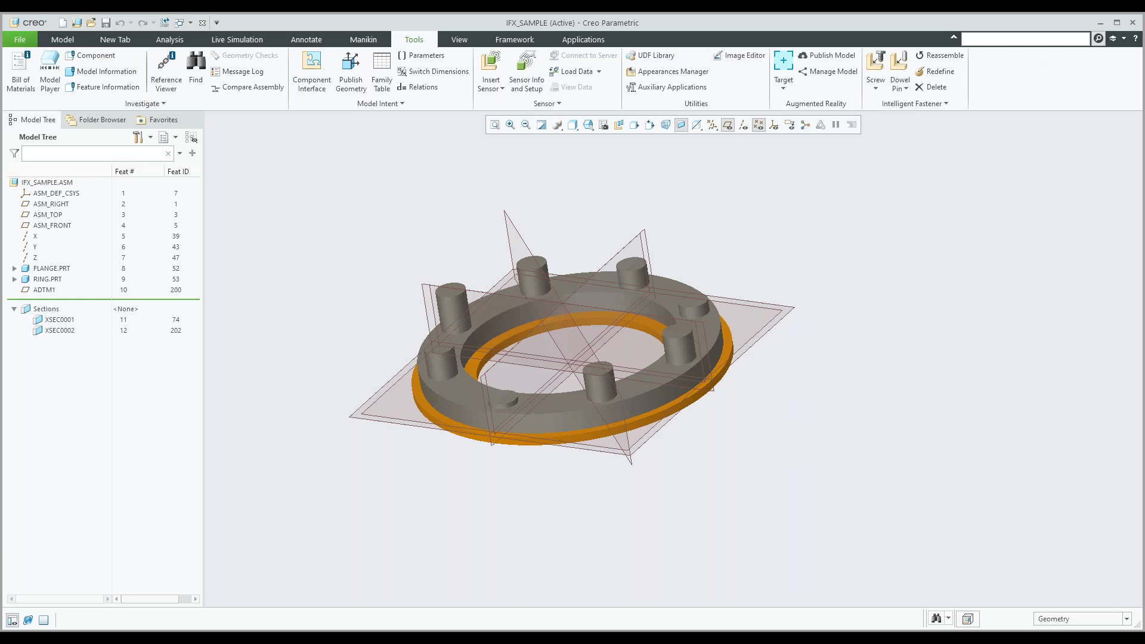
Find the Mapkeys command and start a new mapkey with keyboard shortcut prt and name Open Parts.
text(map)
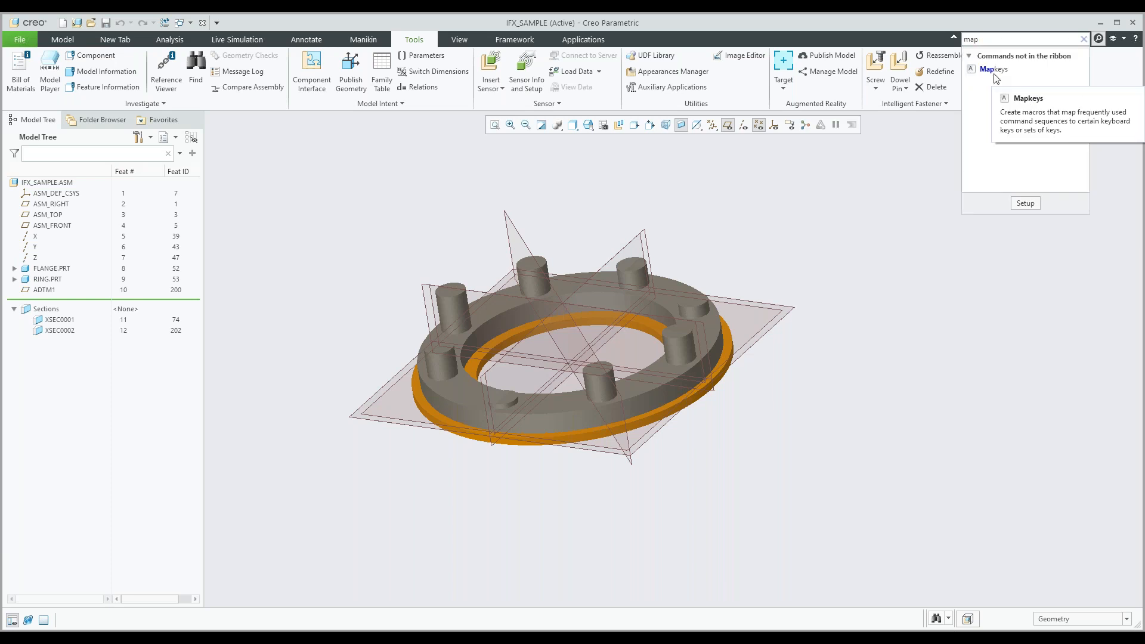
click(994, 71)
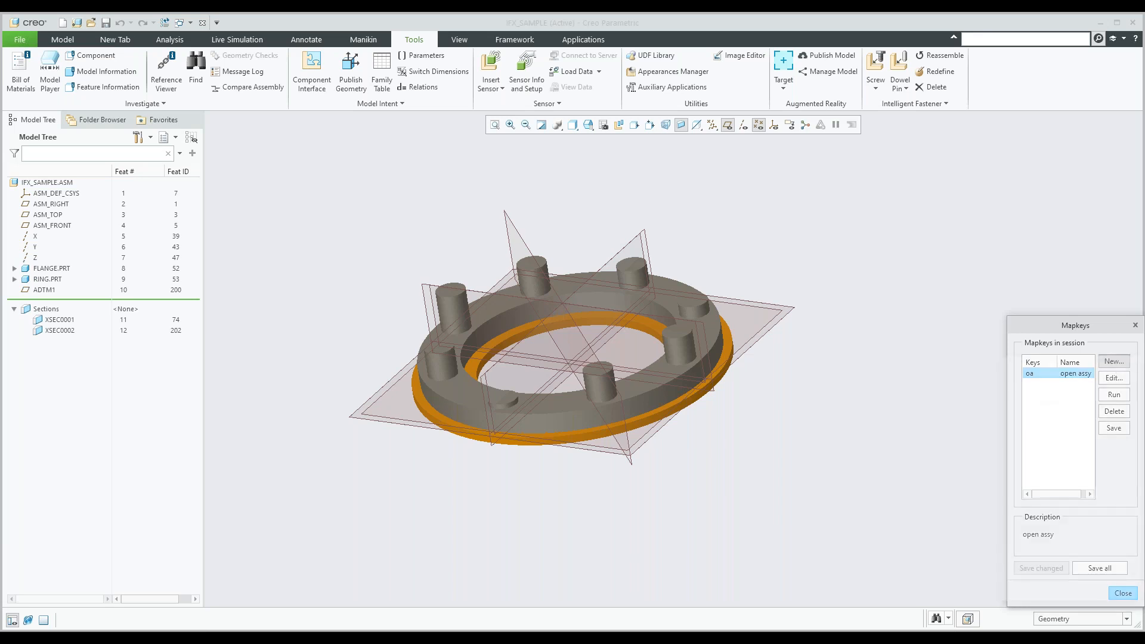
click(1113, 361)
click(1020, 396)
key(BackSpace)
key(BackSpace)
key(BackSpace)
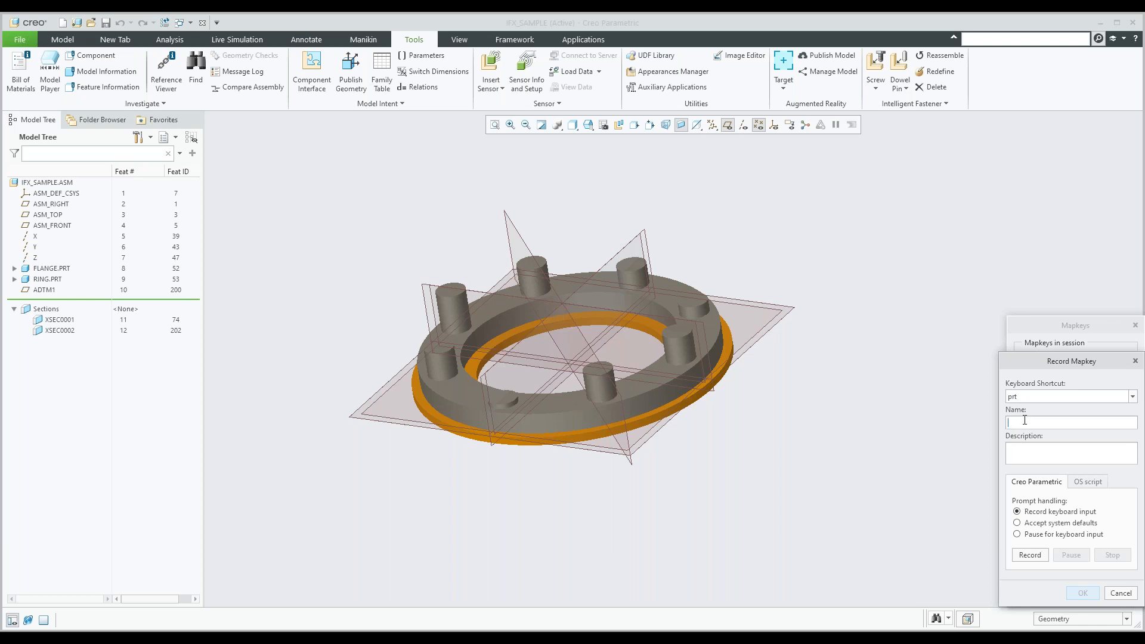
text(Open Parts)
Record the Open Parts mapkey actions: bring up the file opening dialog and filter the type to Part (*.prt).
click(1033, 556)
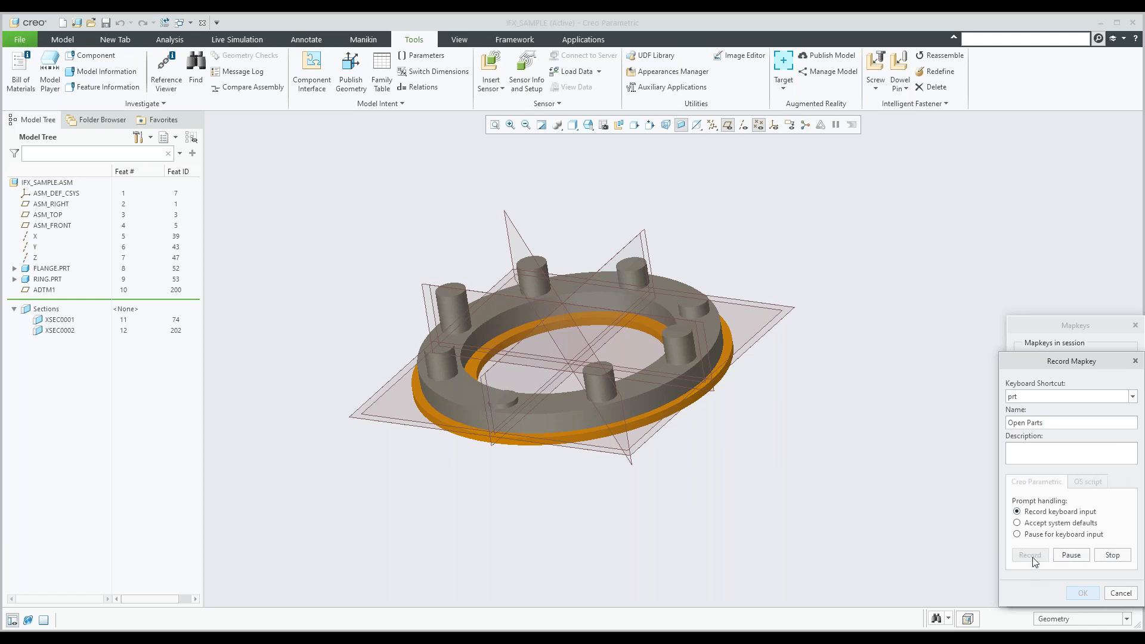
click(20, 40)
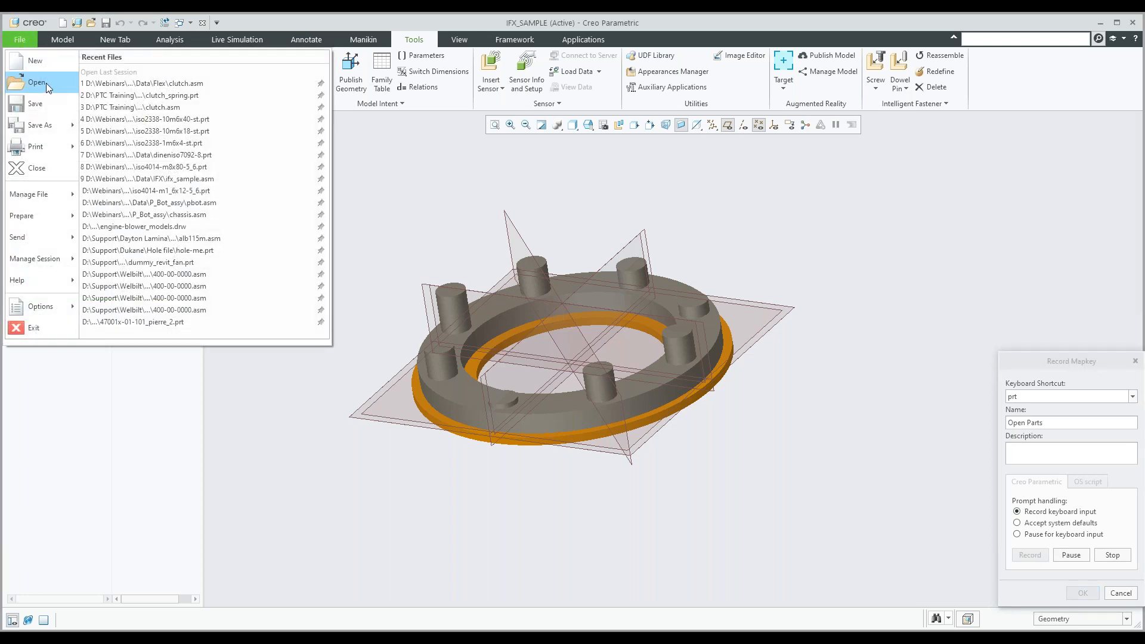
click(45, 83)
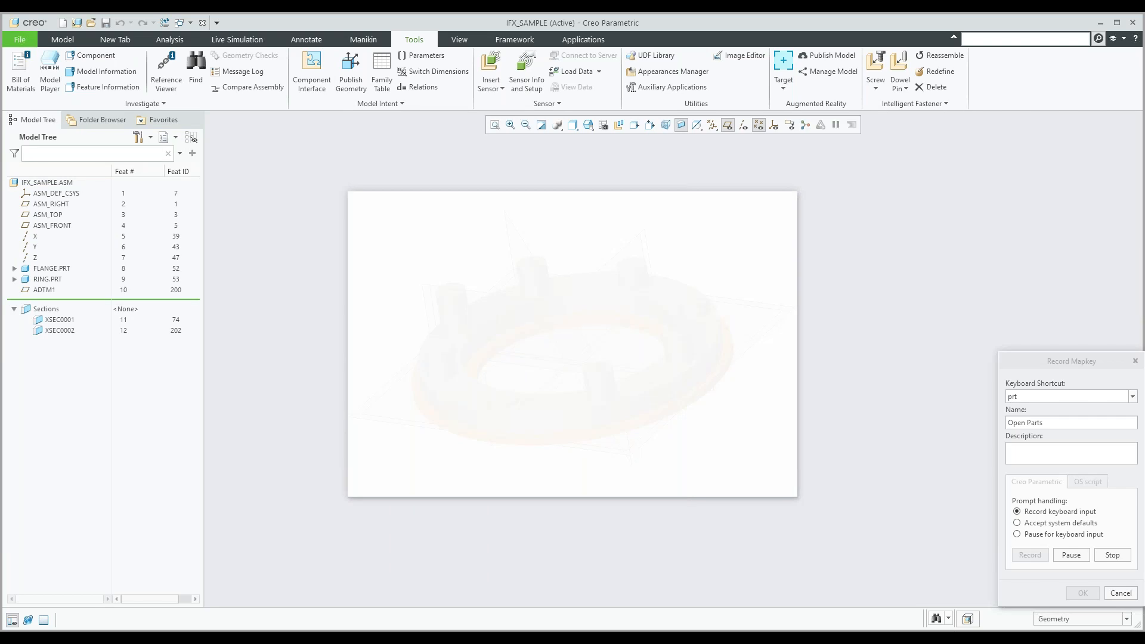
click(650, 472)
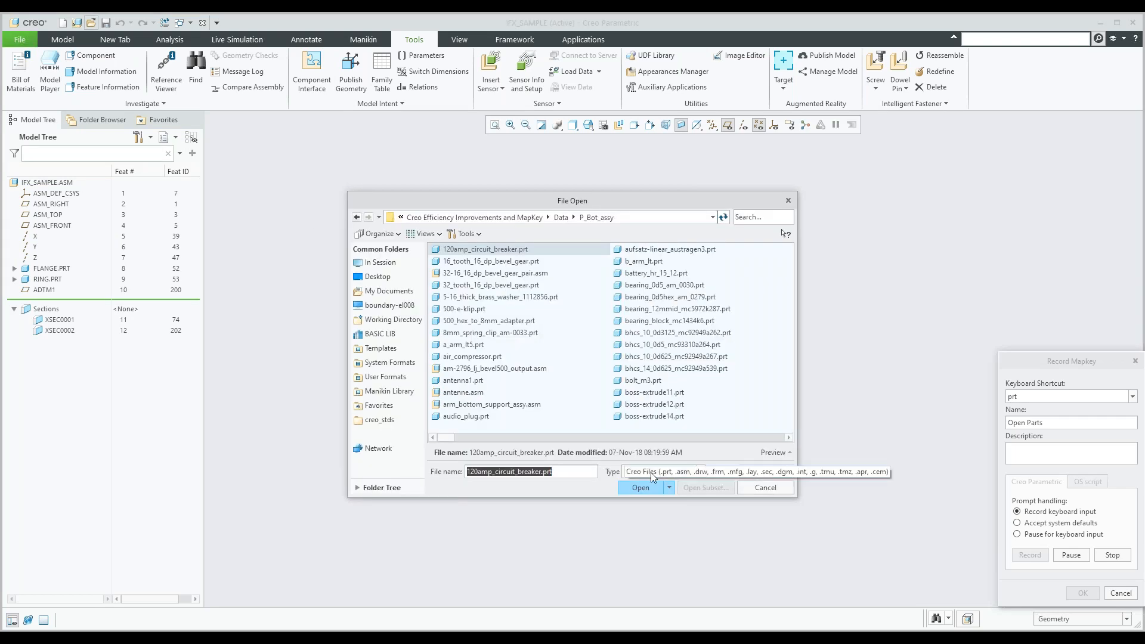
click(646, 194)
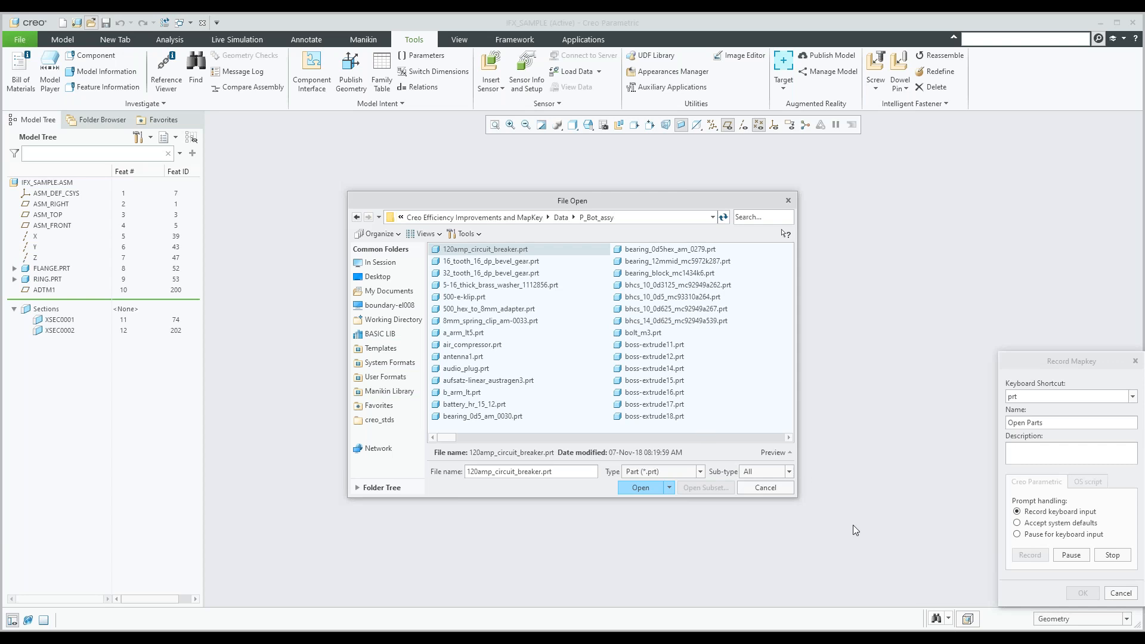
Stop recording and save the prt mapkey, reassign the conflicting P shortcut to it, and close the mapkey list.
click(1113, 557)
click(1083, 594)
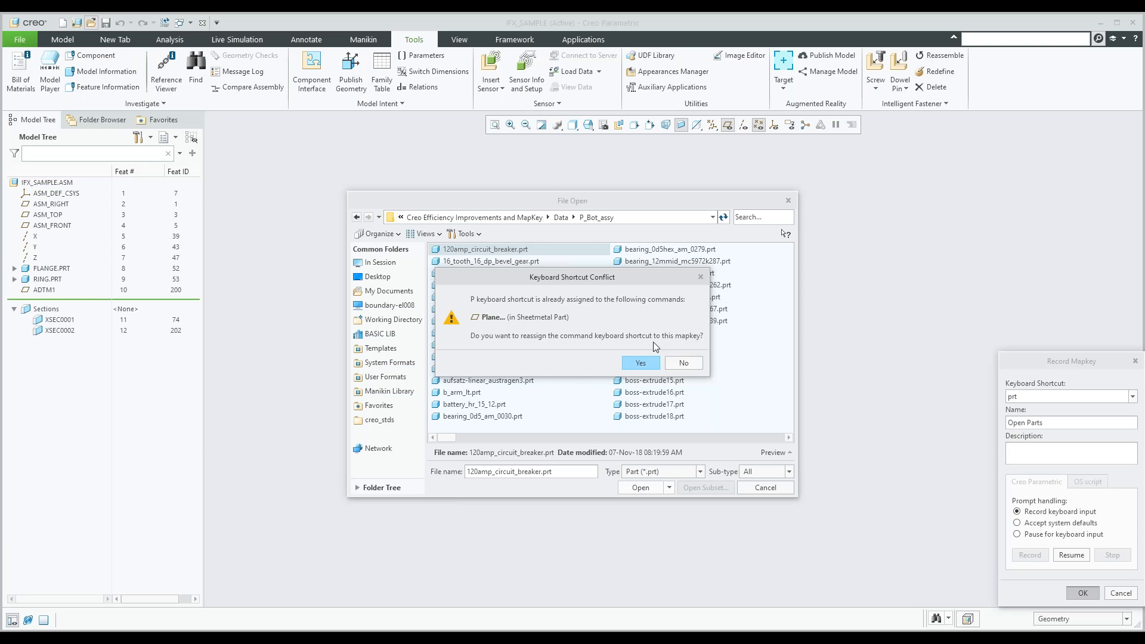
click(641, 363)
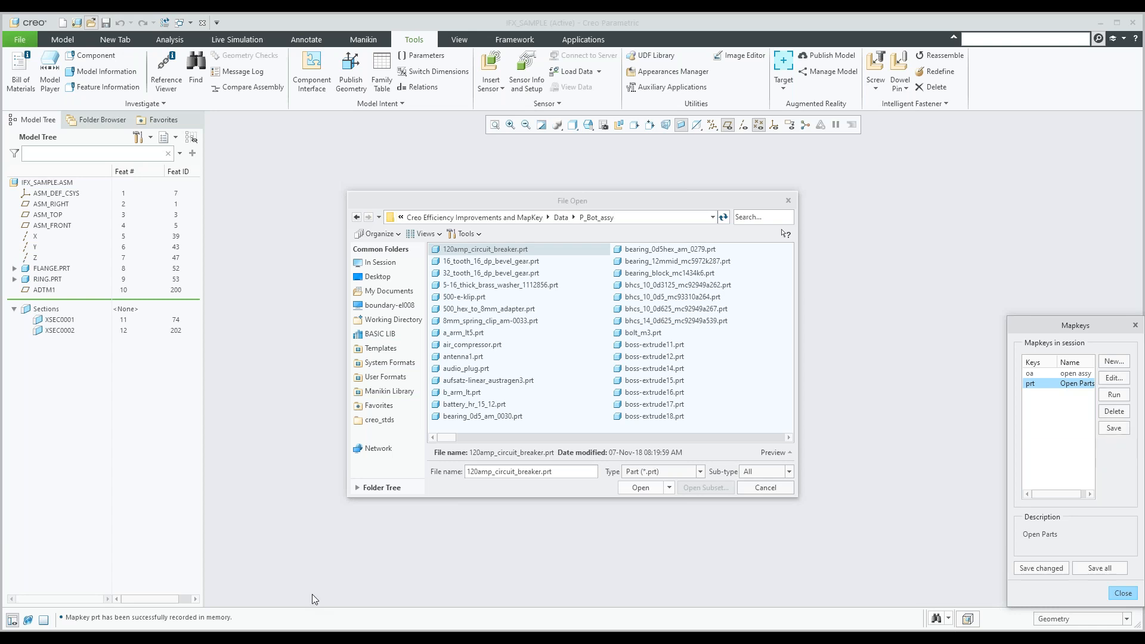
key(Return)
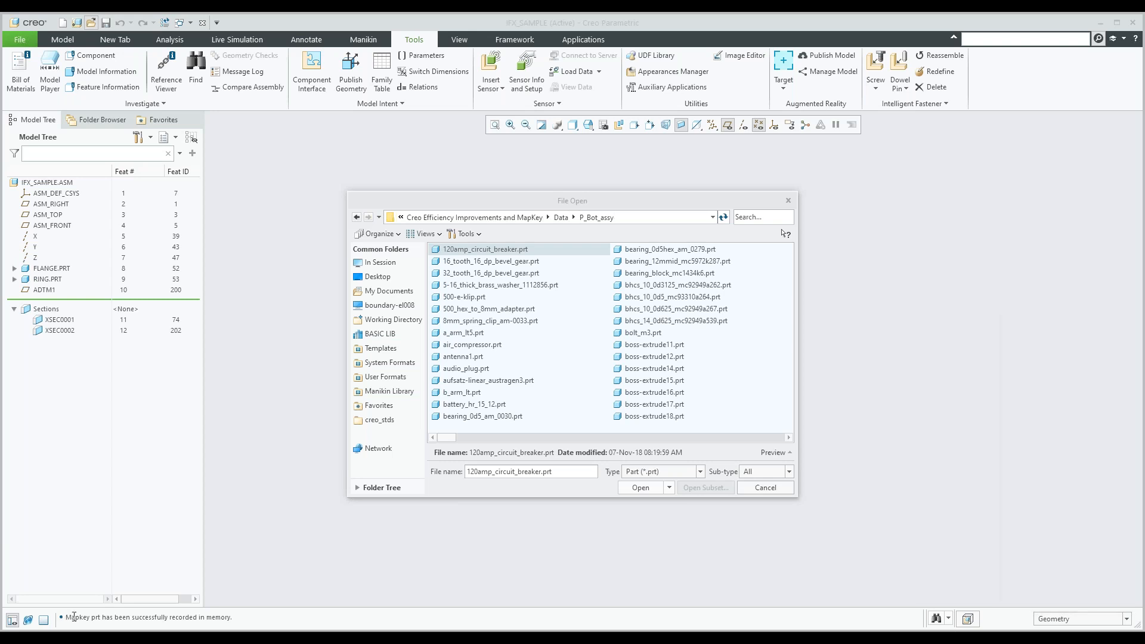
Review the mapkey status message and available file types, and browse the parts in the Flex folder under Data.
drag(67, 617, 279, 615)
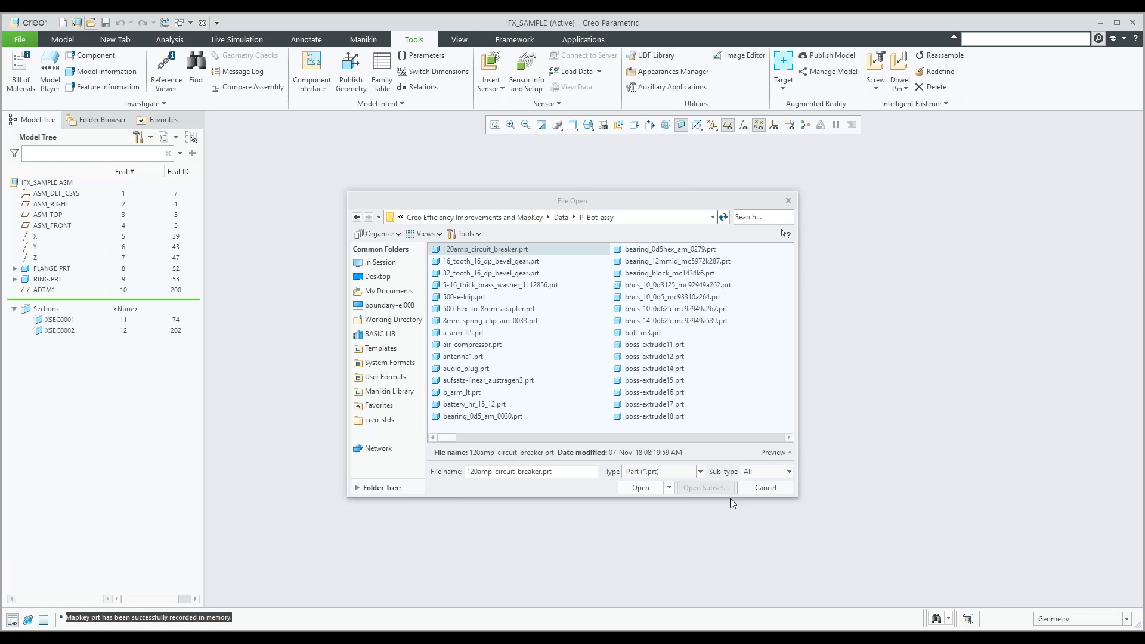
click(674, 472)
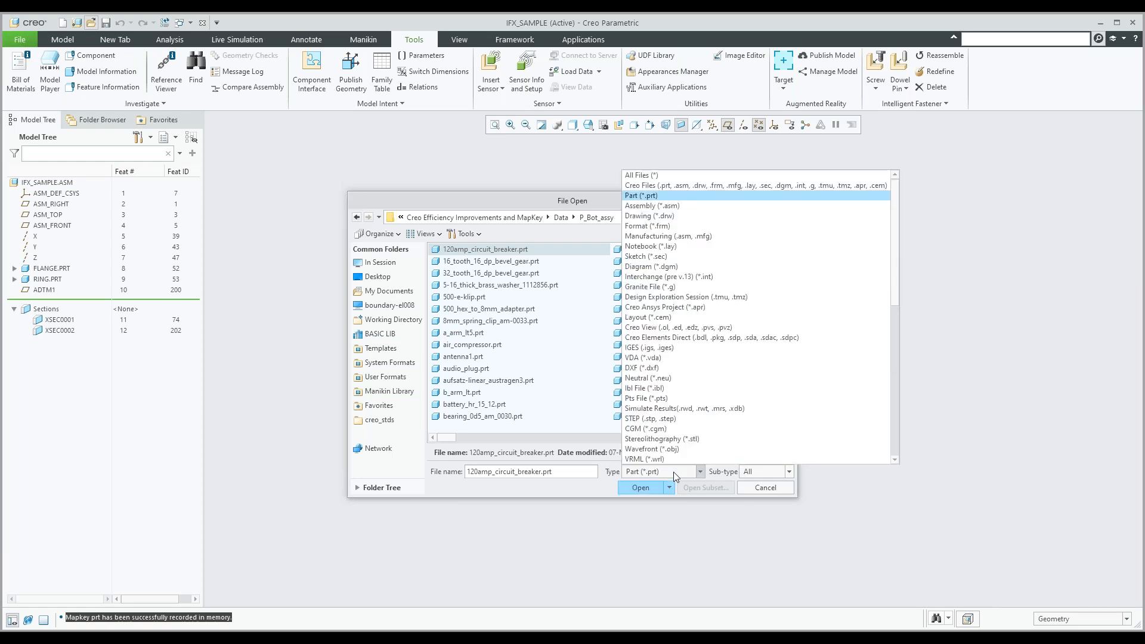
click(654, 186)
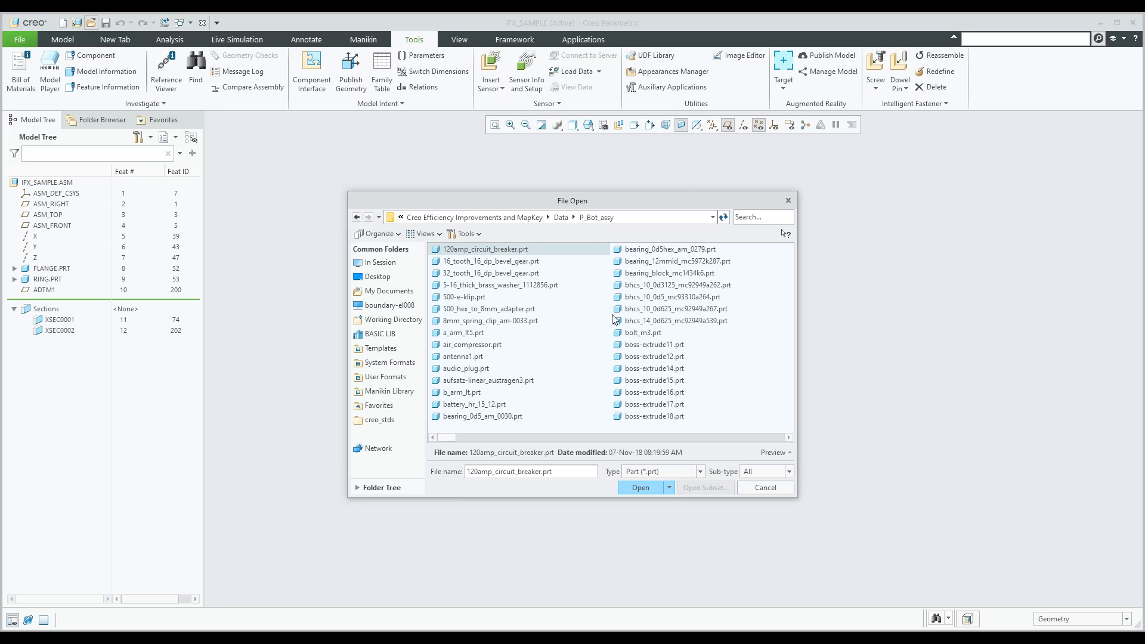
click(562, 218)
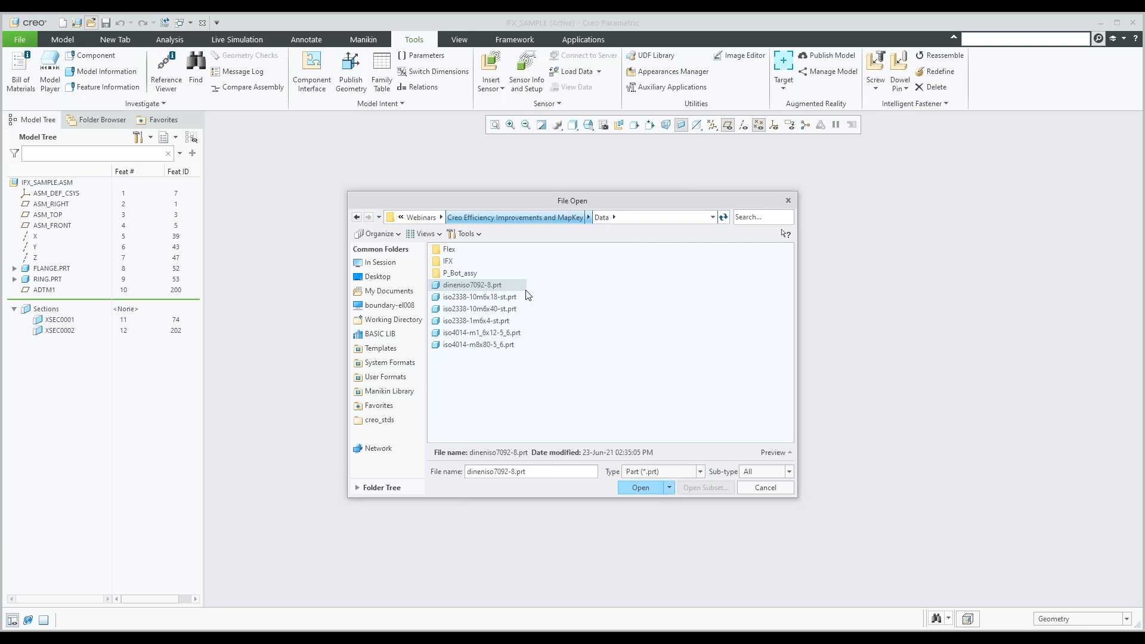
double_click(456, 251)
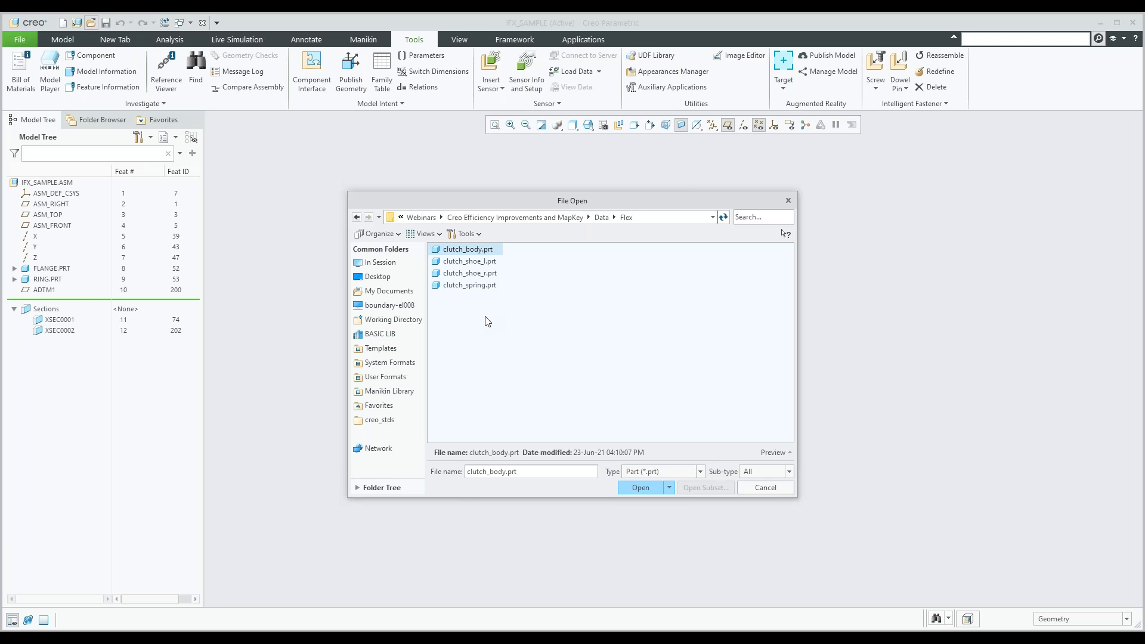
Filter the Flex folder to Assembly (*.asm), look over the sub-type options, and cancel without opening a file.
click(676, 477)
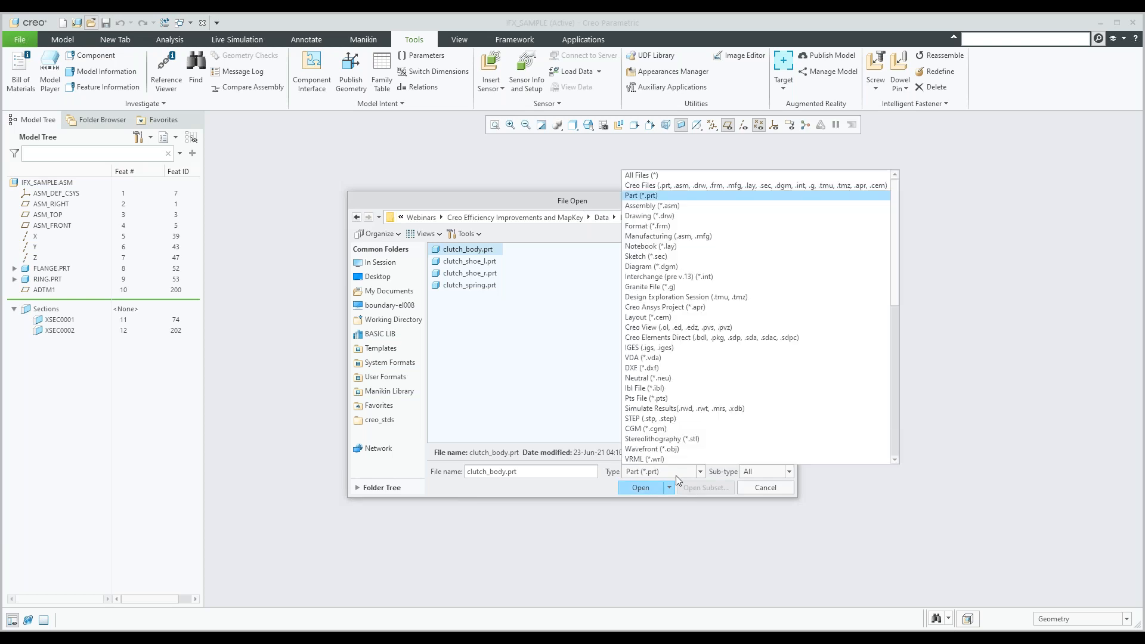
click(661, 206)
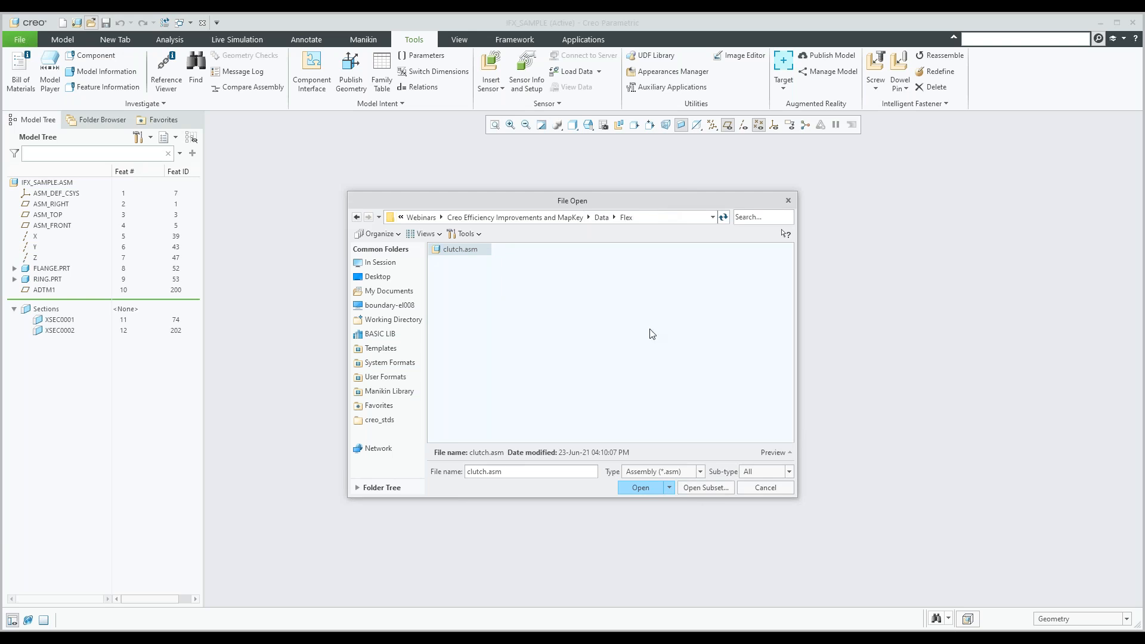
click(759, 477)
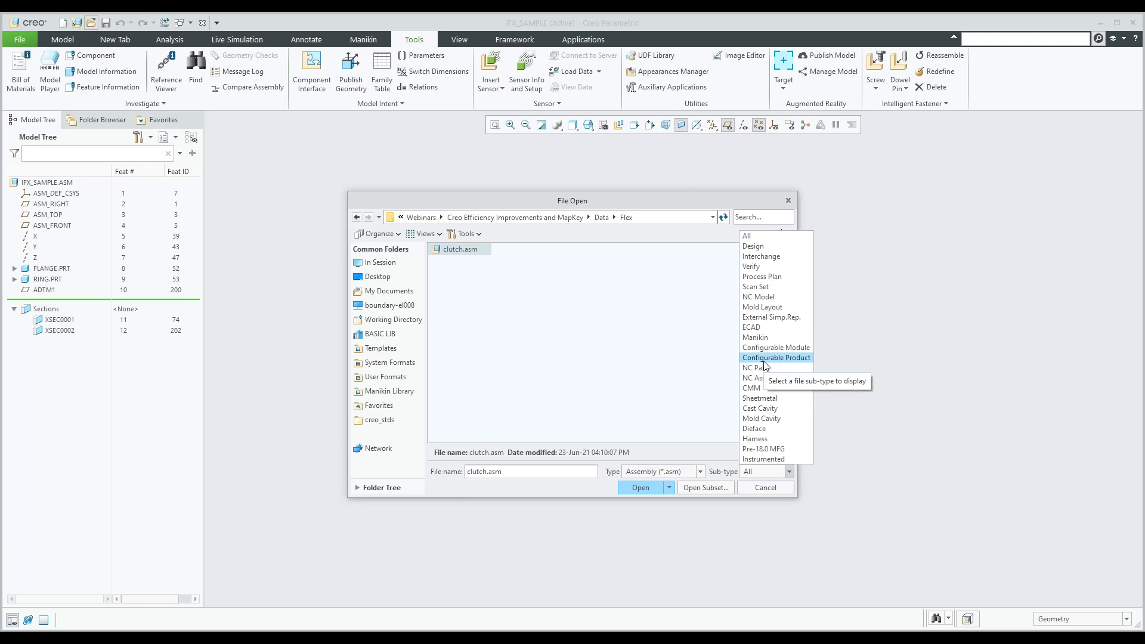
click(768, 499)
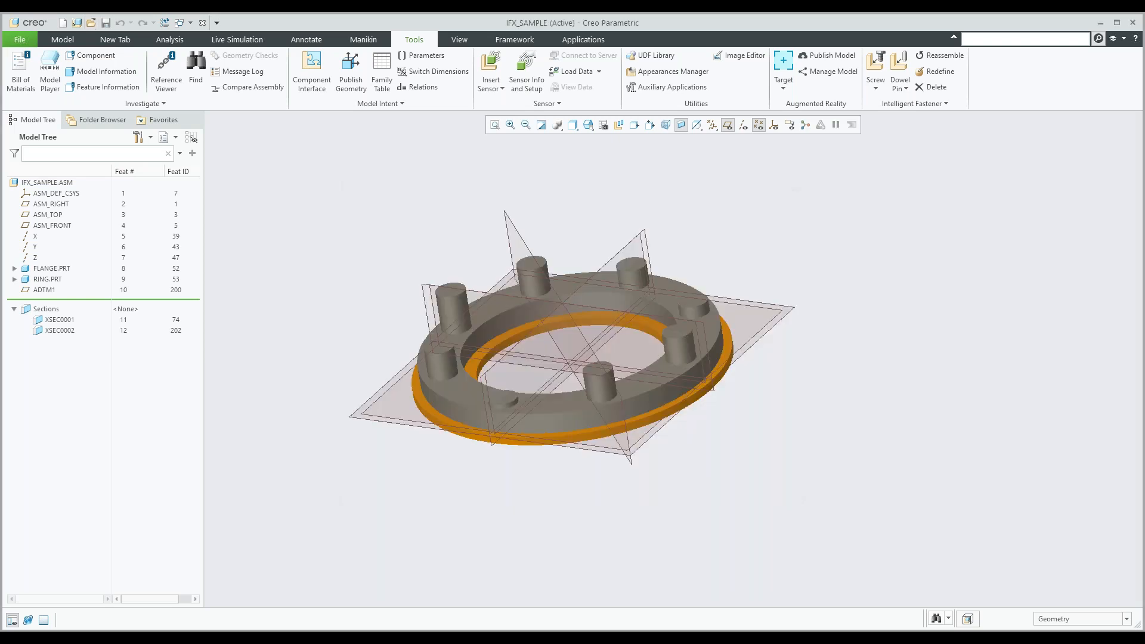
Create a new solid part named prt0001 with the default template.
click(62, 23)
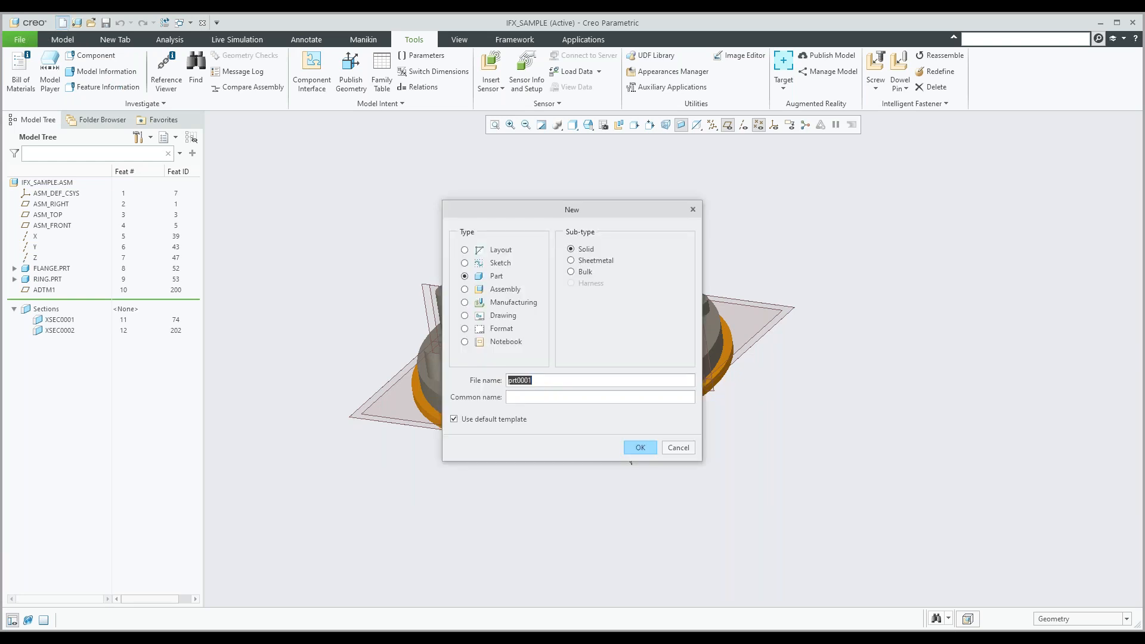
click(649, 452)
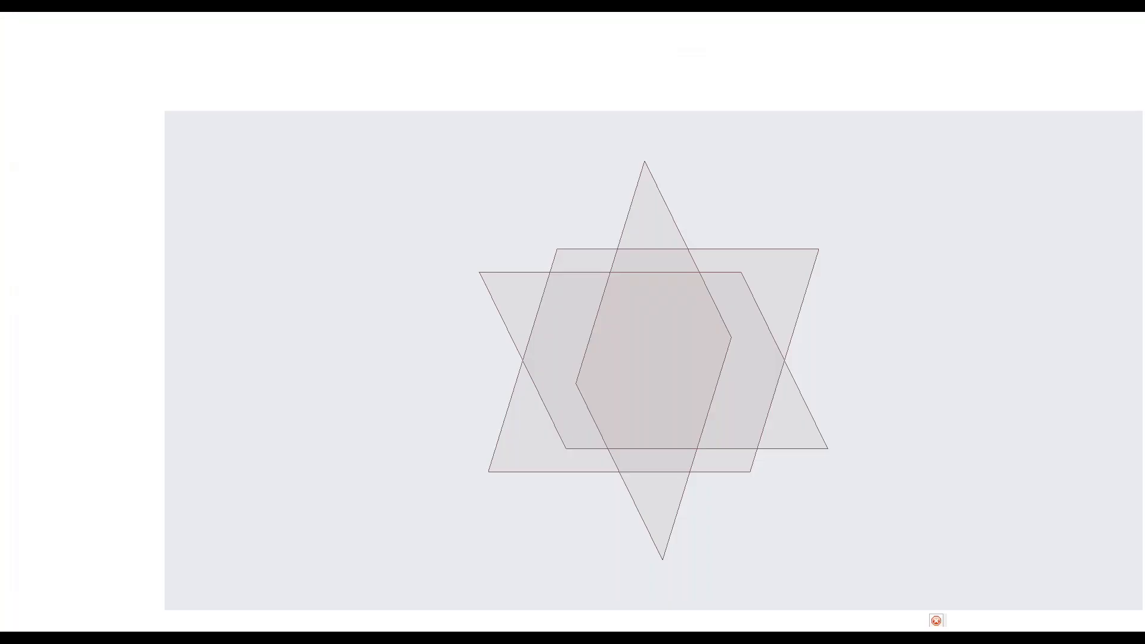
scroll(628, 421, up, 1)
shift+middle_drag(633, 401, 563, 397)
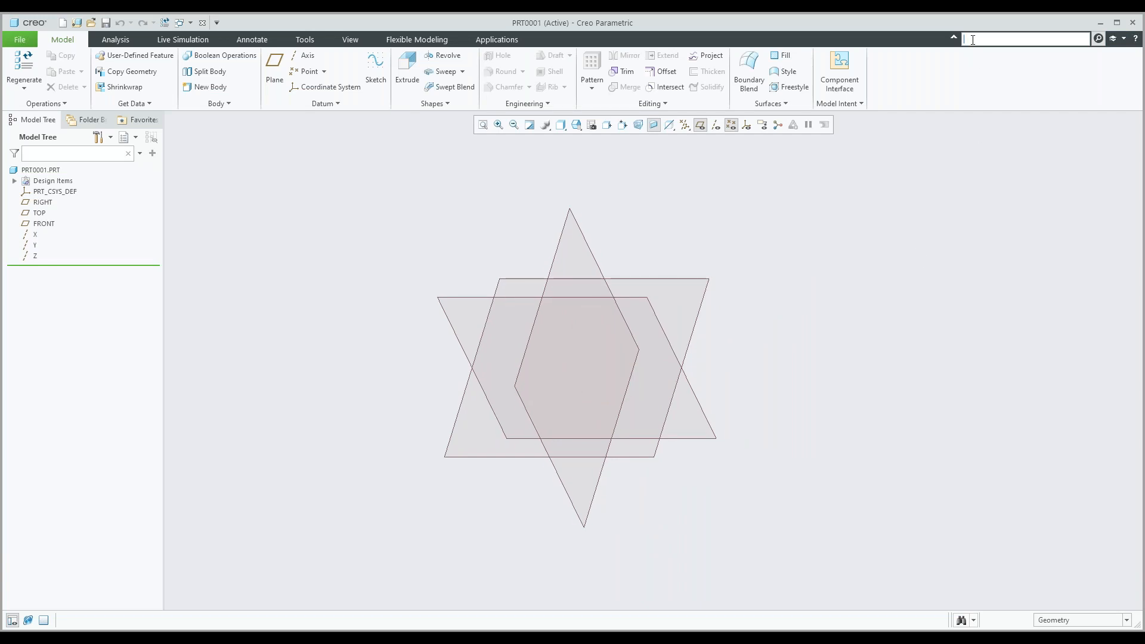
Find the Mapkeys command and start recording a new mapkey with keyboard shortcut fl.
text(map)
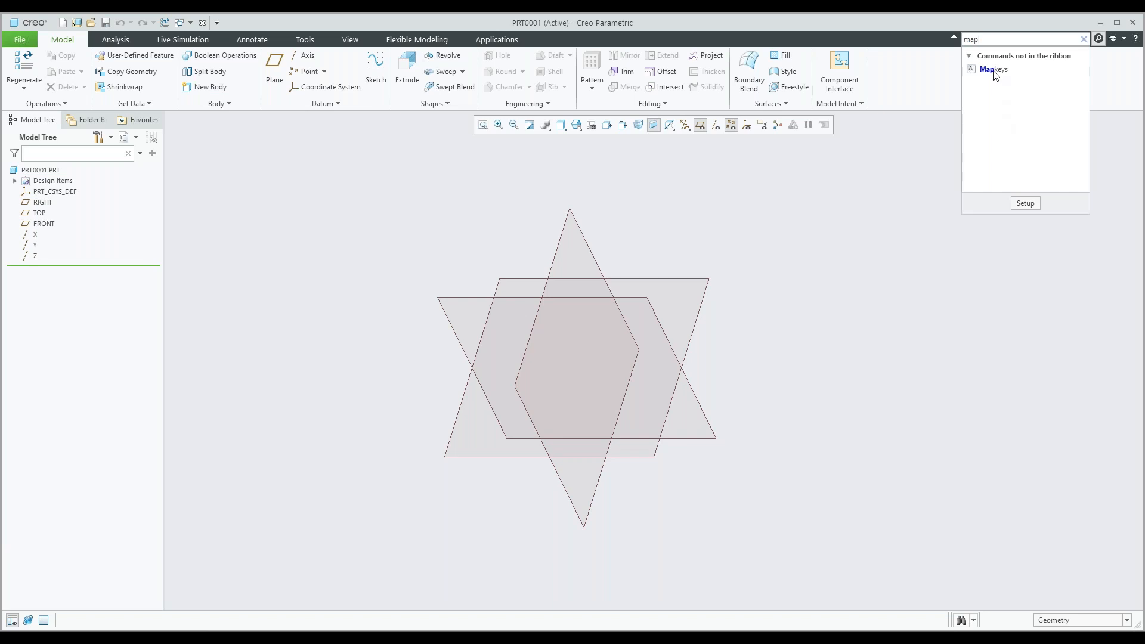
click(994, 70)
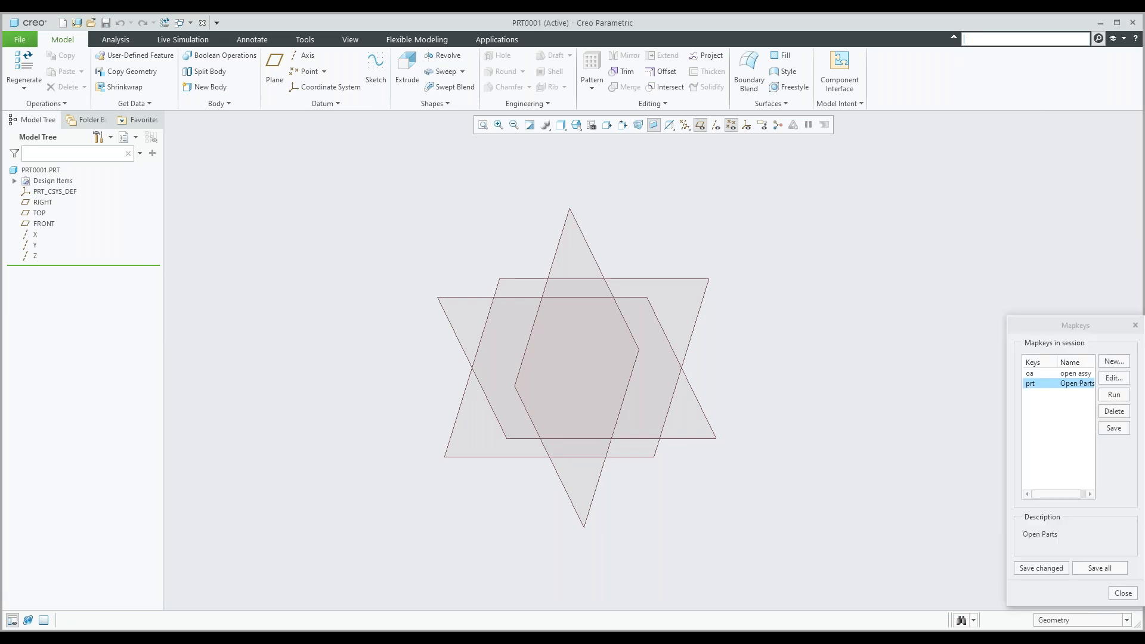
text(fl)
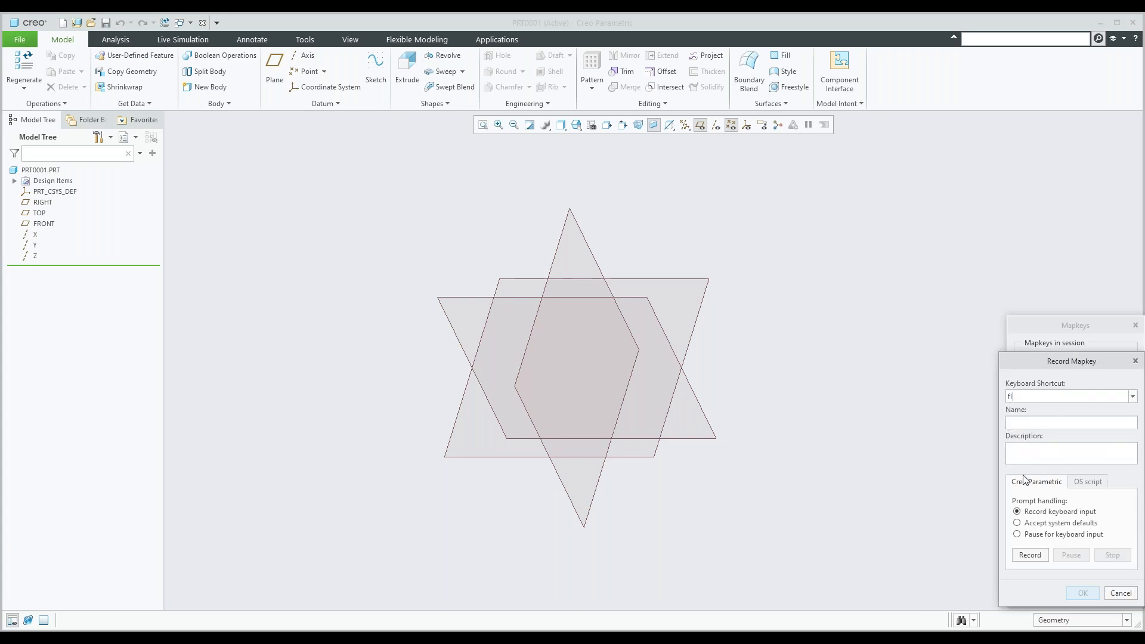
click(1028, 554)
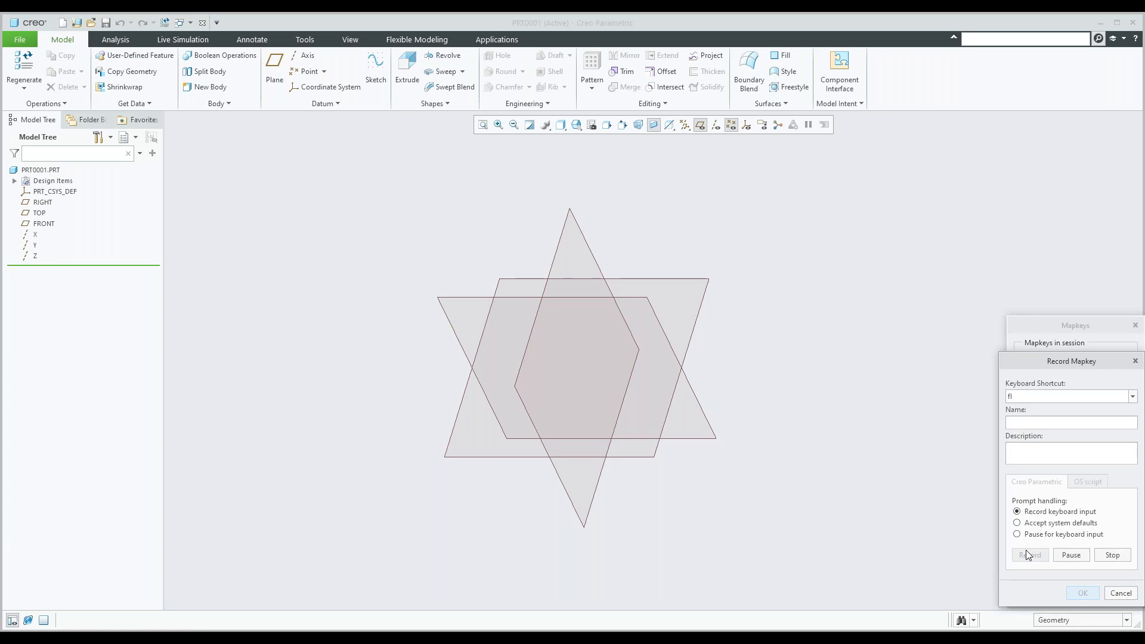
Start an Extrude on the FRONT plane and sketch a circle about 267 in diameter centred on the origin.
click(407, 72)
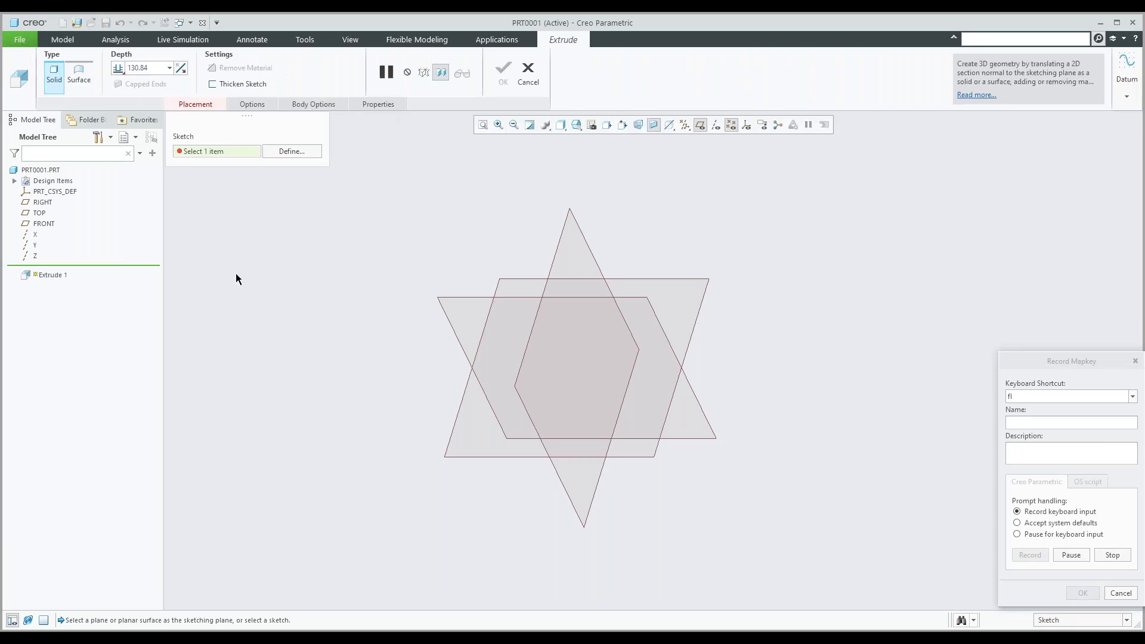
click(43, 224)
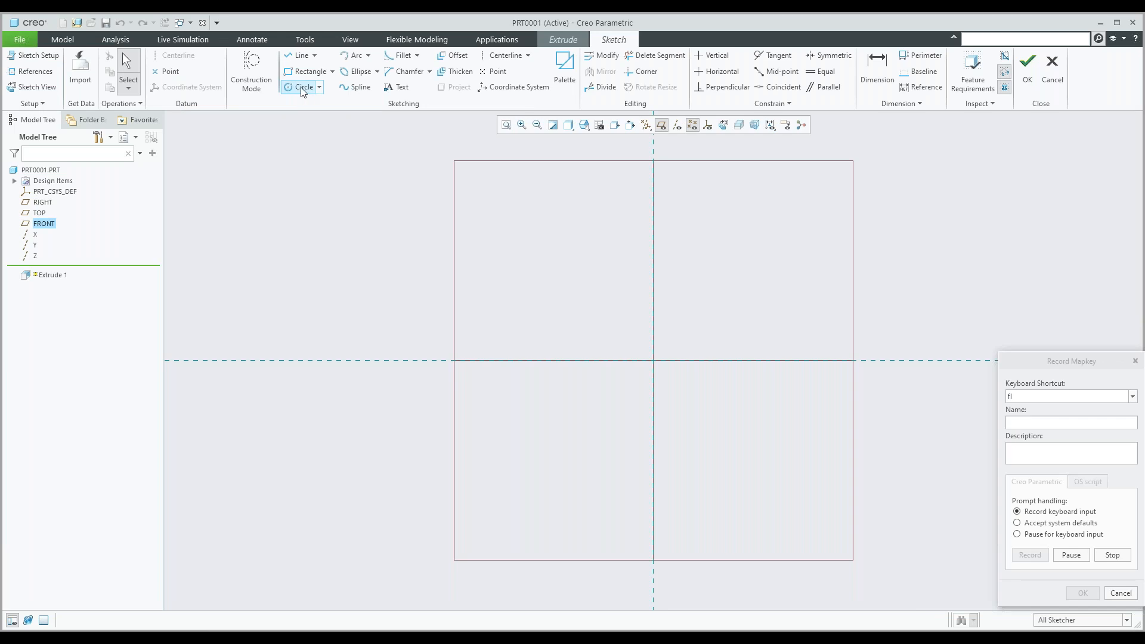
click(303, 87)
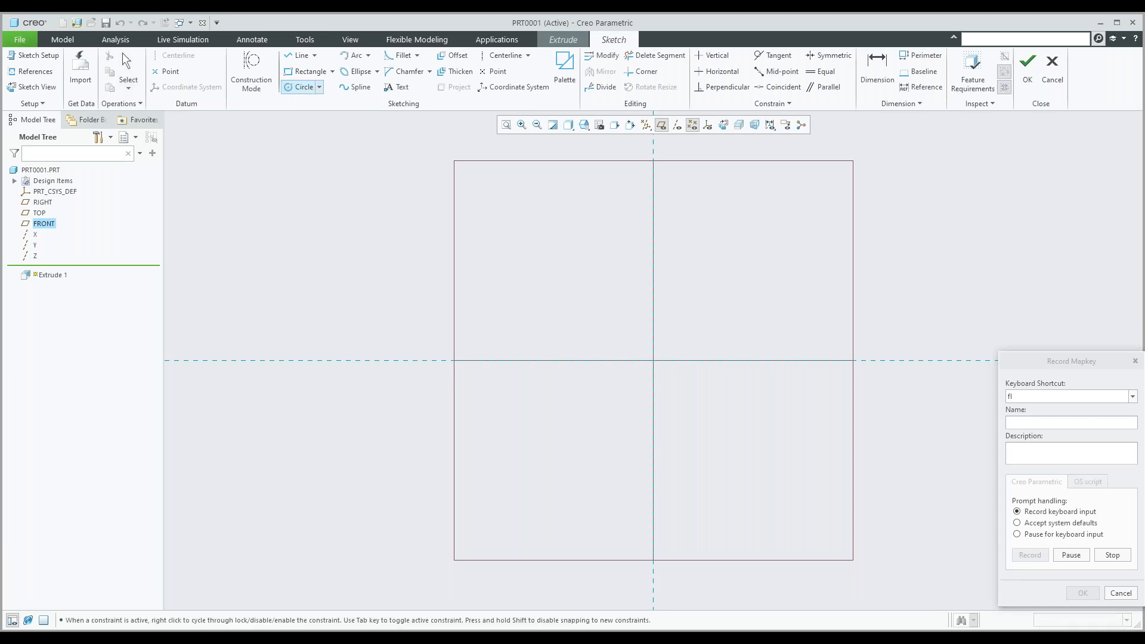
click(653, 361)
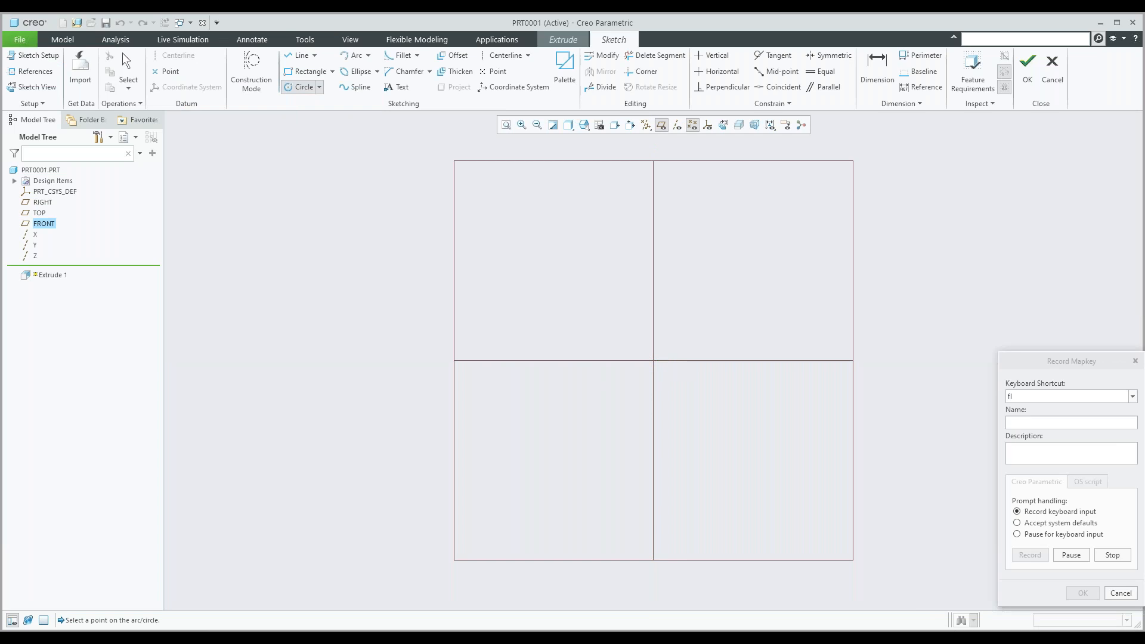
click(713, 276)
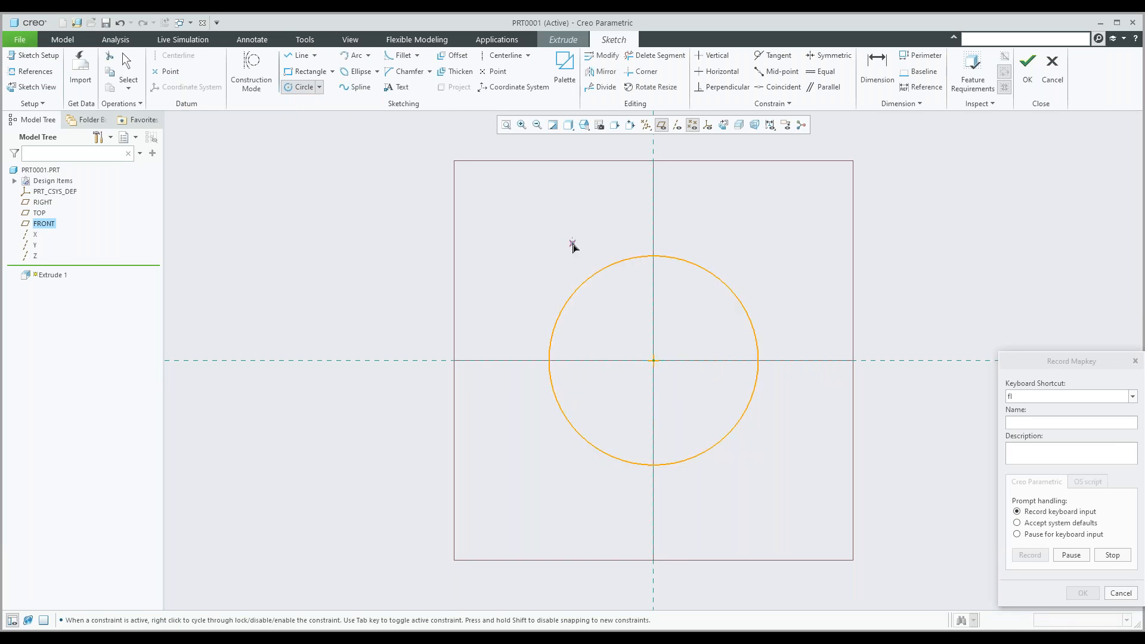
middle_click(573, 247)
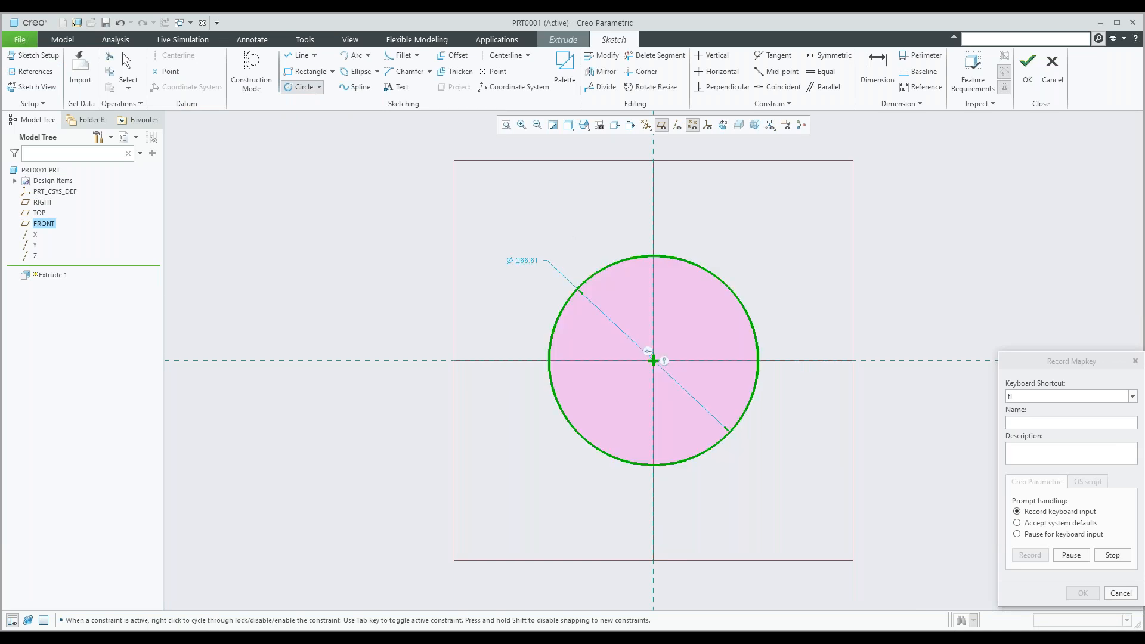
Set the circle's diameter to 300.
click(527, 263)
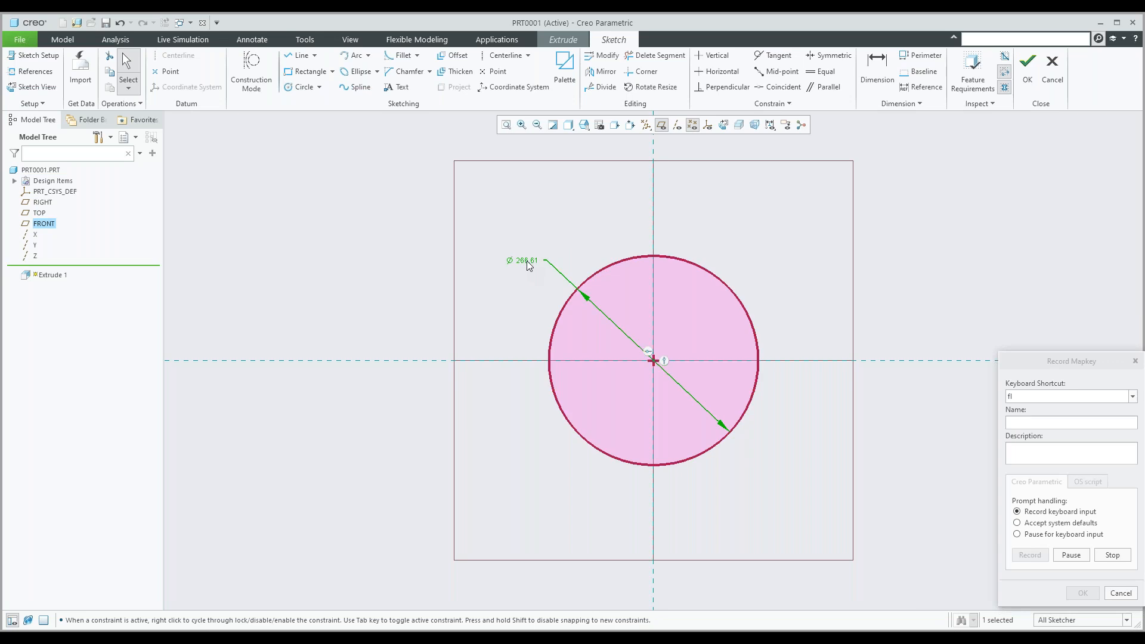
double_click(528, 260)
text(300)
key(Return)
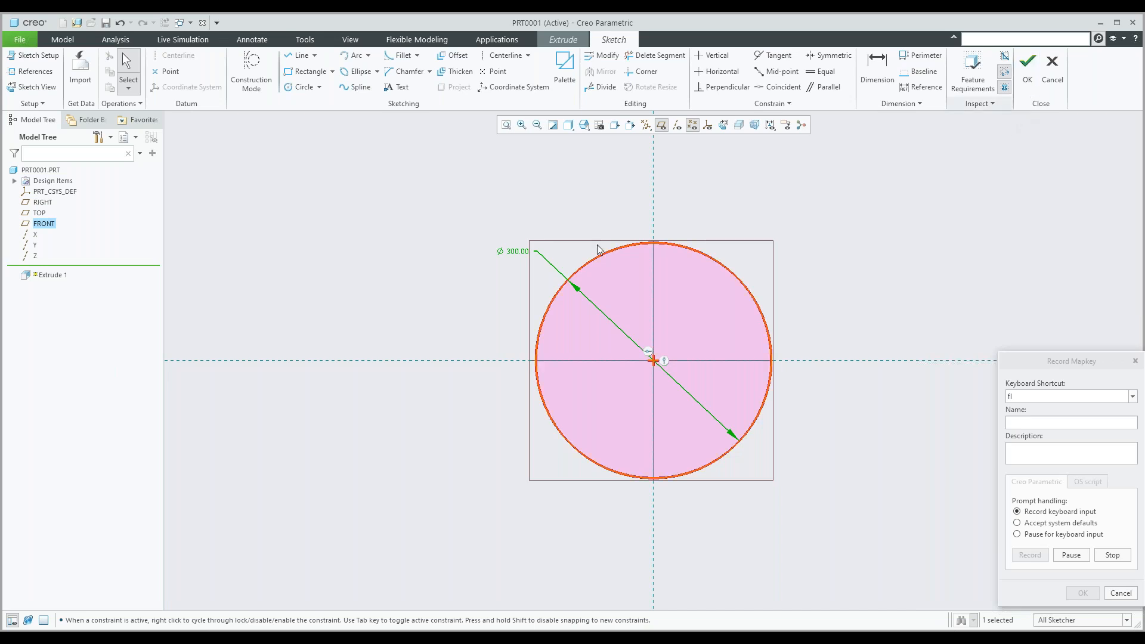
Offset the 300 diameter circle by -25 to add a concentric inner circle.
click(455, 58)
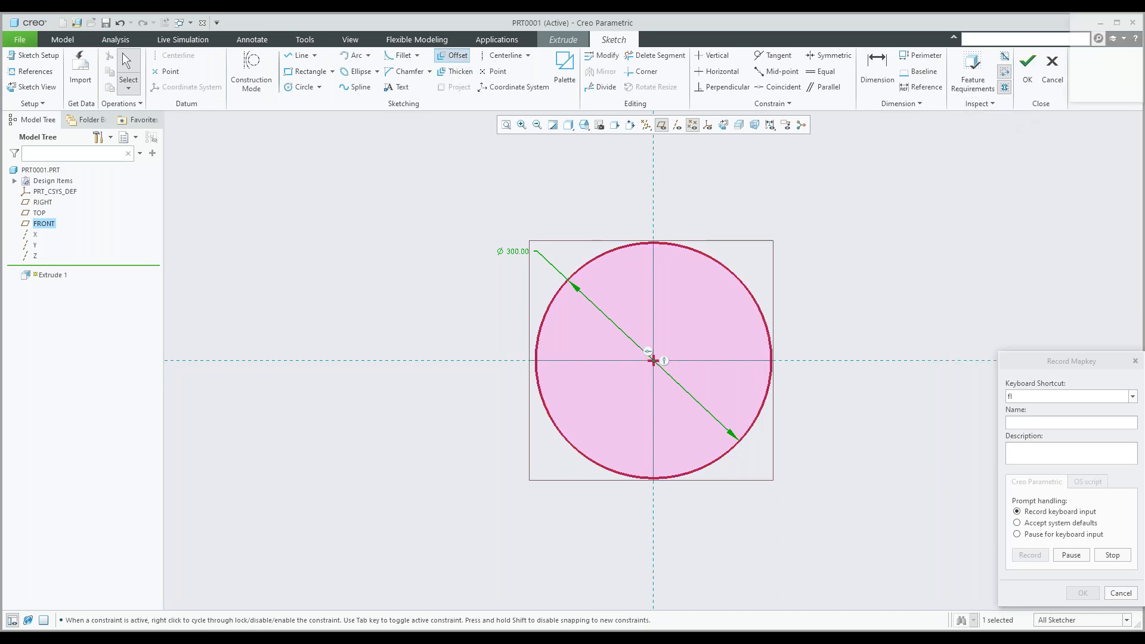
click(612, 257)
text(-25)
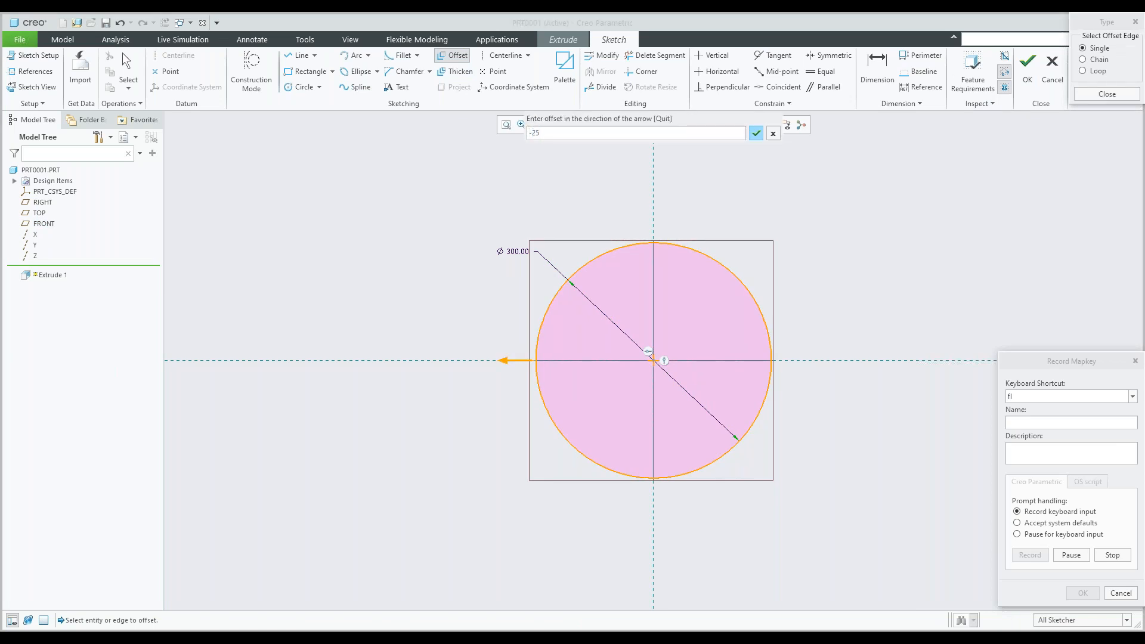
key(Return)
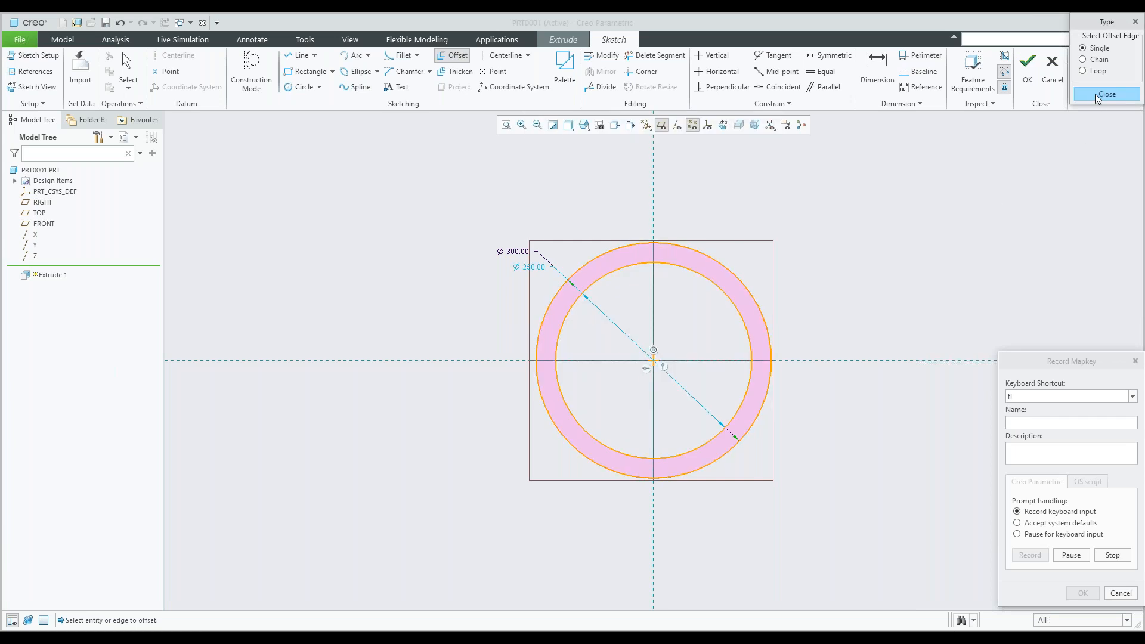
Finish the offset and the ring sketch, and extrude the profile to a depth of 25.
click(1095, 95)
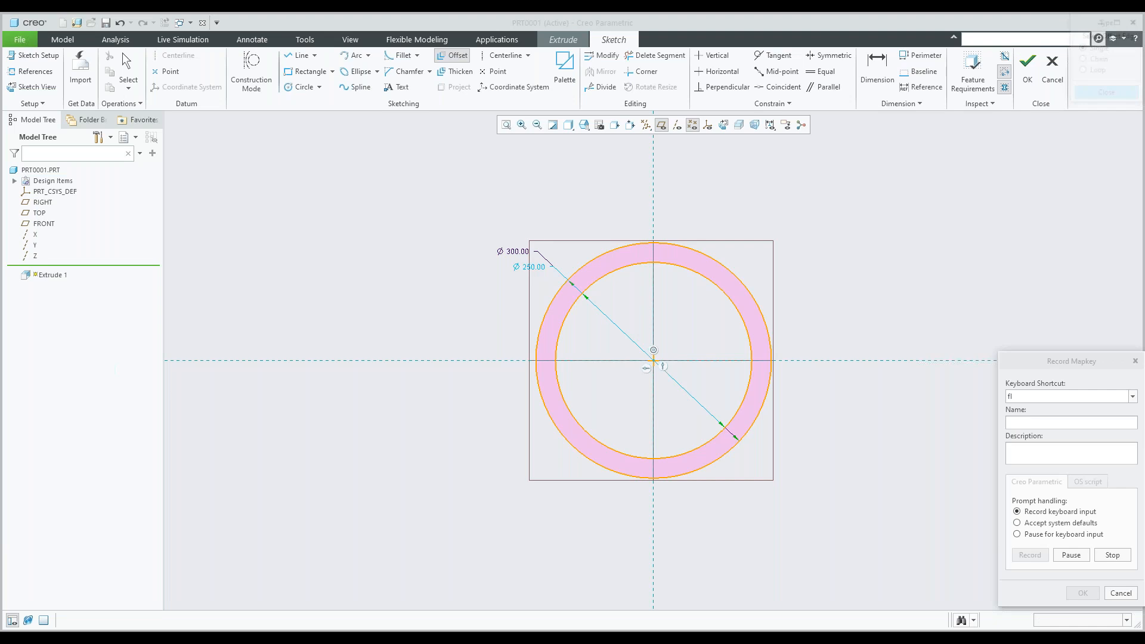
click(1028, 70)
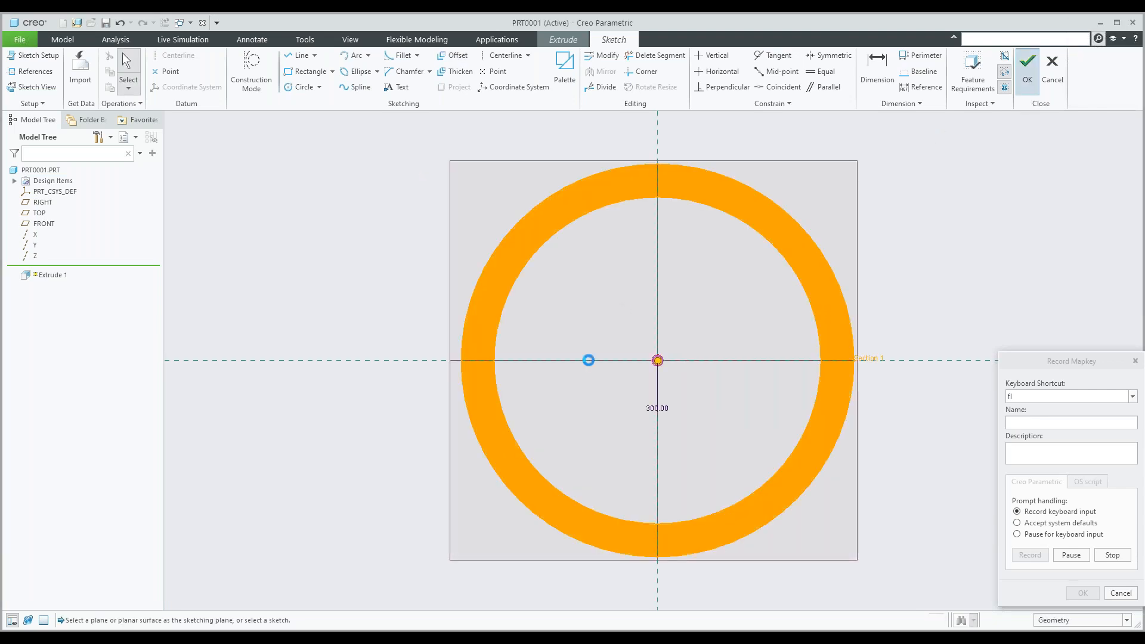
scroll(586, 360, up, 1)
middle_drag(589, 355, 597, 388)
click(143, 68)
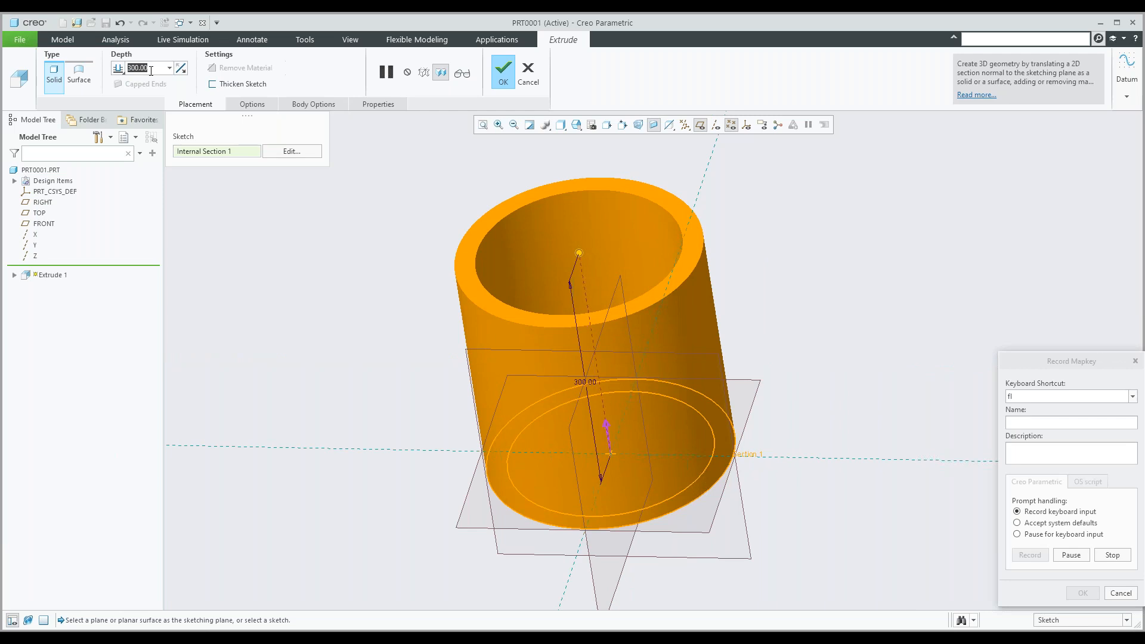
text(25)
key(Return)
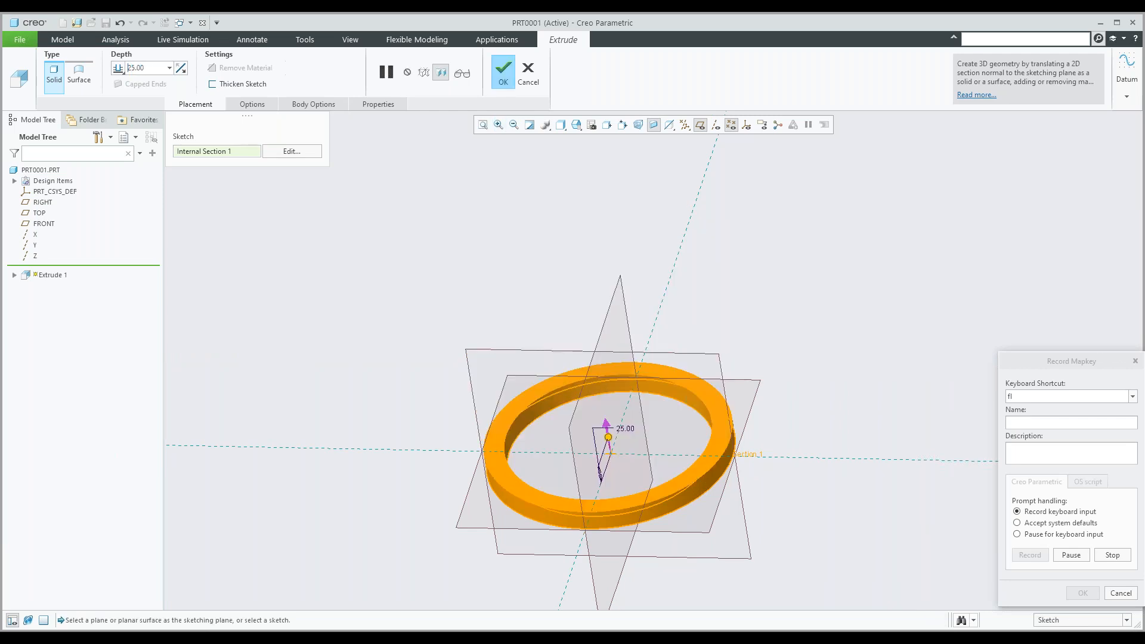
click(504, 72)
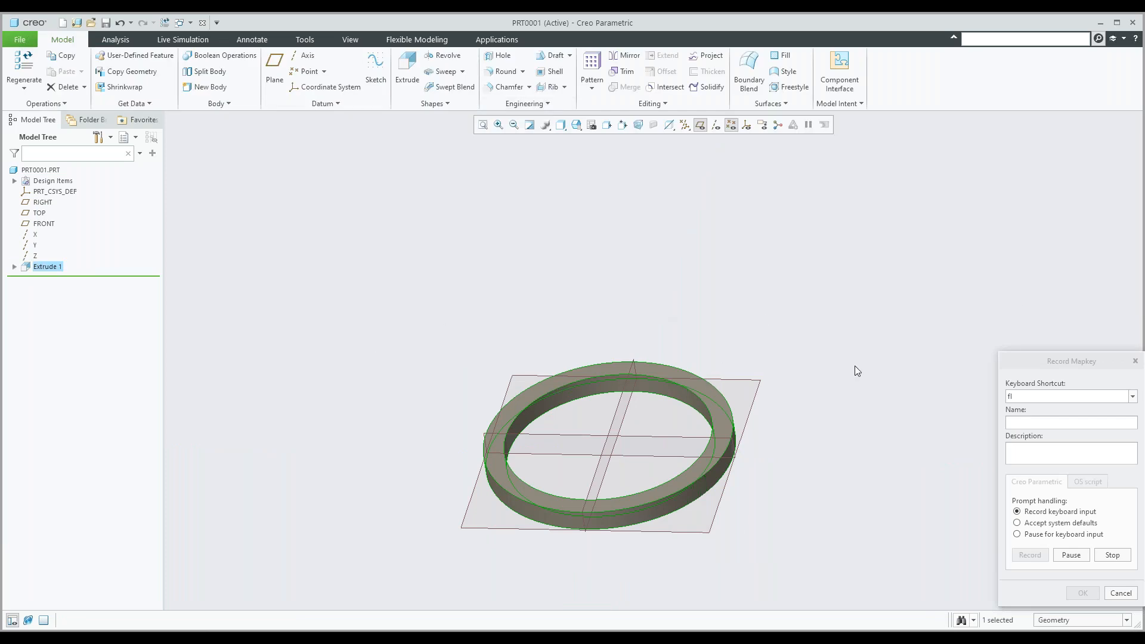
Stop the recording and save the fl mapkey.
click(1113, 556)
click(1113, 555)
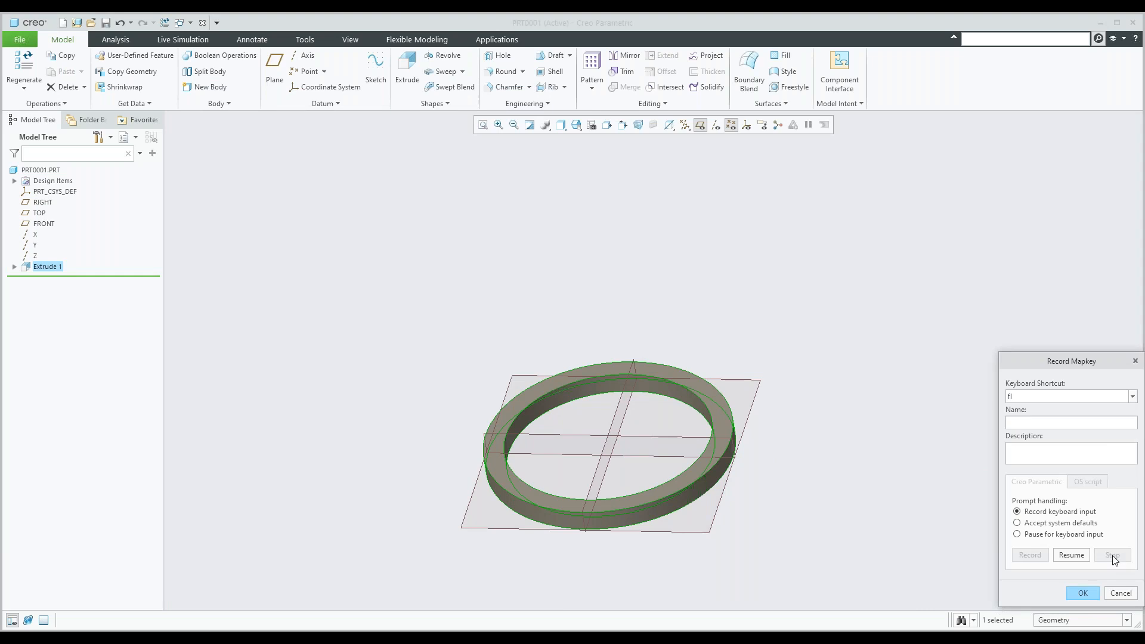
click(1083, 594)
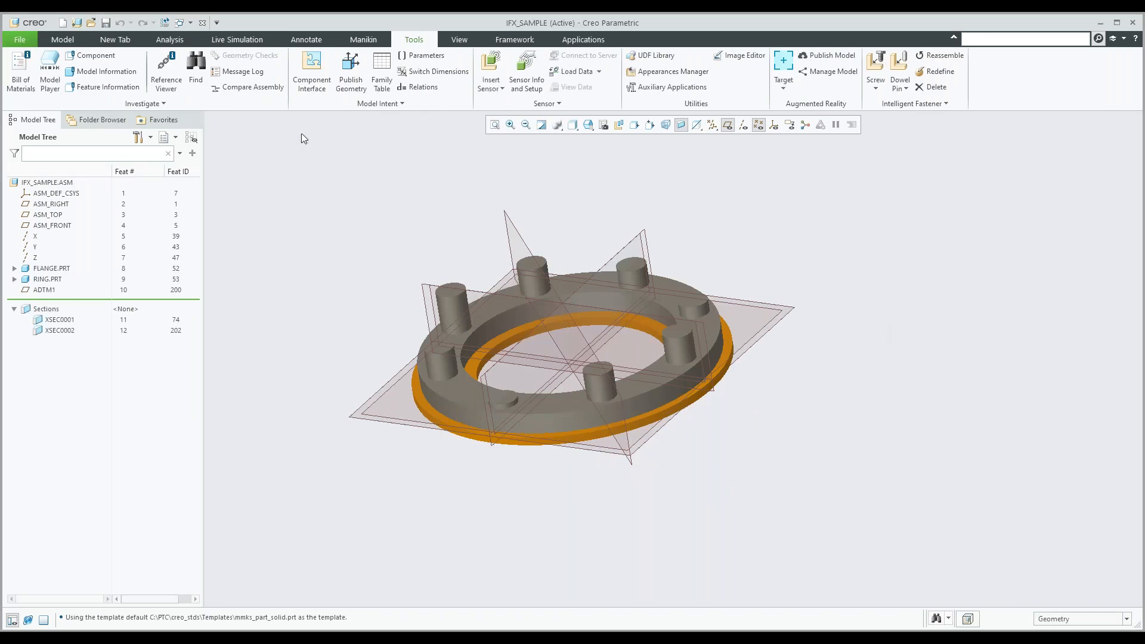
Switch to the PRT0001 part window and delete its Extrude 1 feature.
click(190, 23)
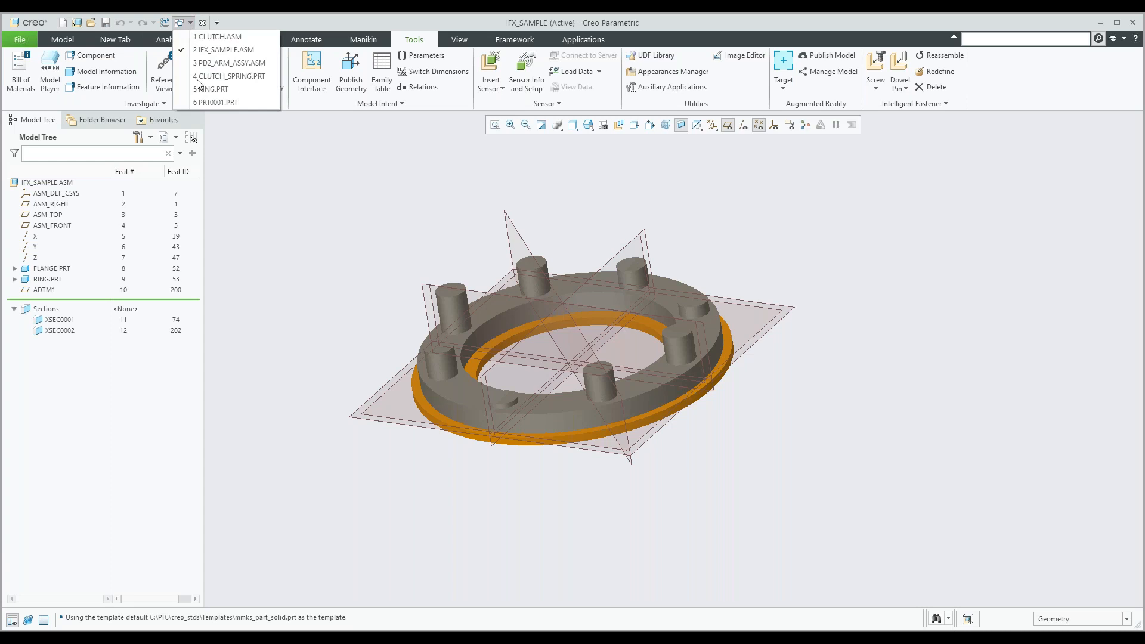
click(226, 102)
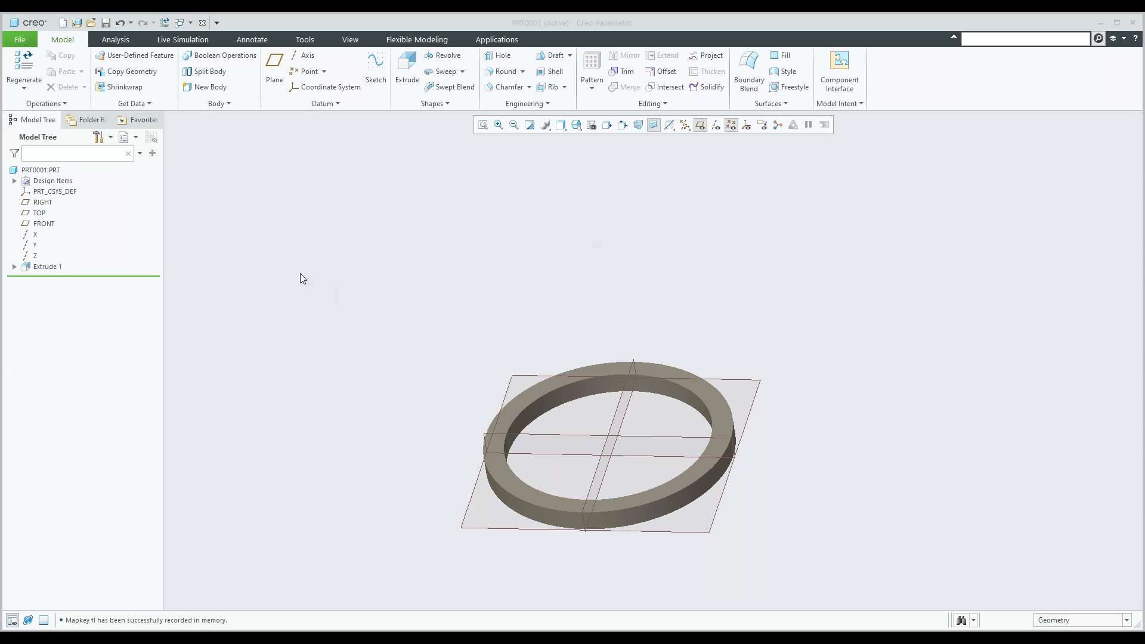
click(47, 269)
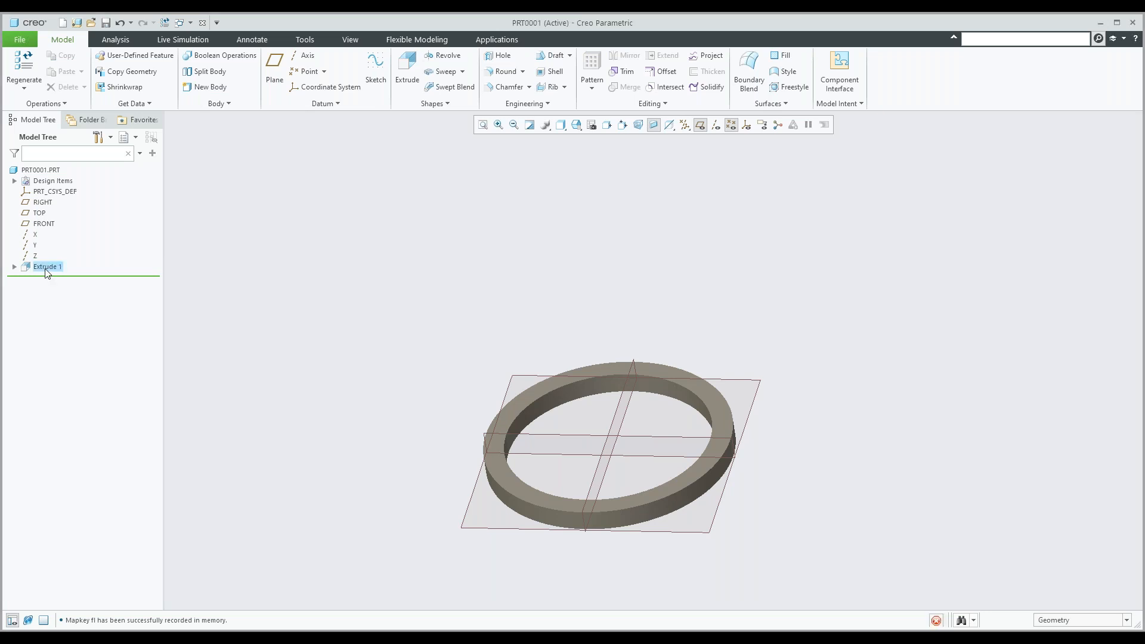
right_click(47, 272)
click(119, 360)
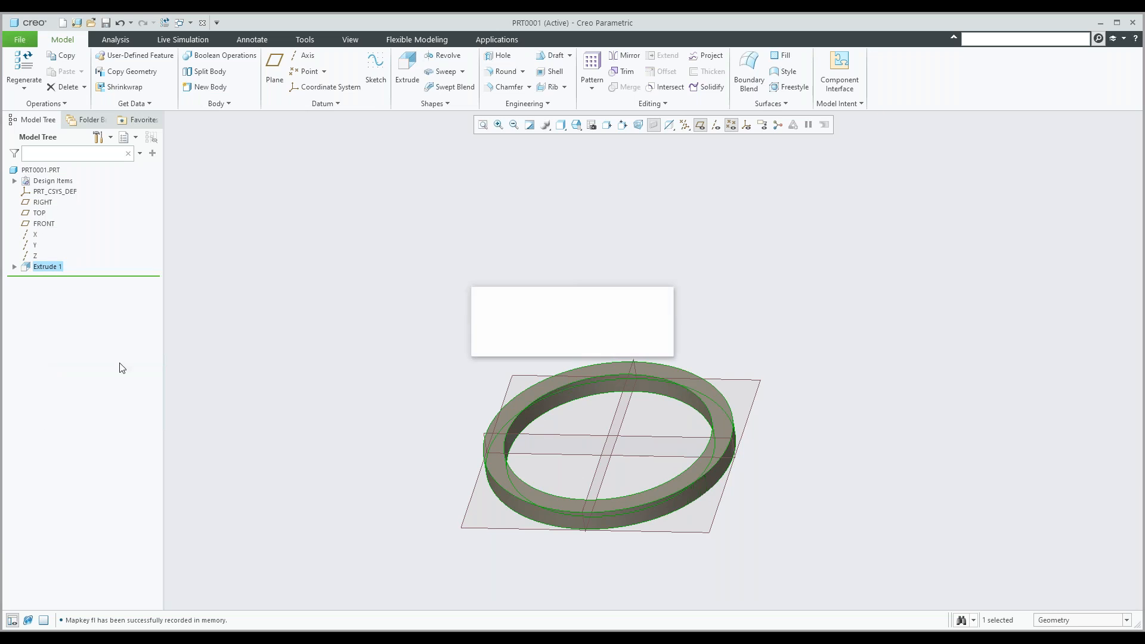
key(Return)
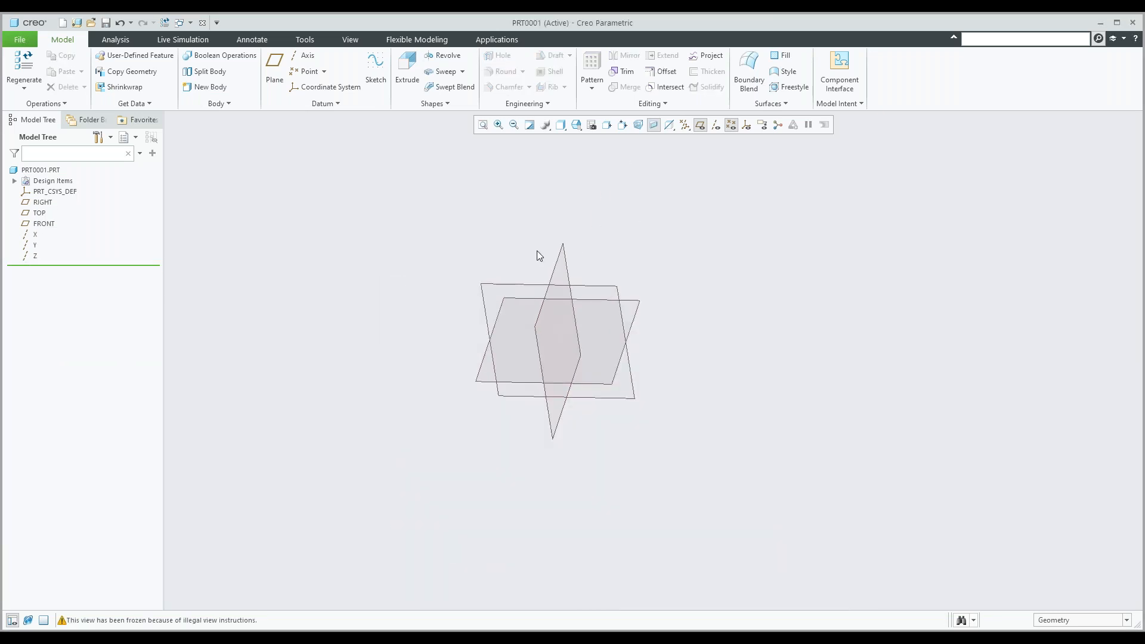
Start an Extrude on the FRONT plane, sketch an origin-centred circle about 249 in diameter, and offset it outward by 30.
key(x)
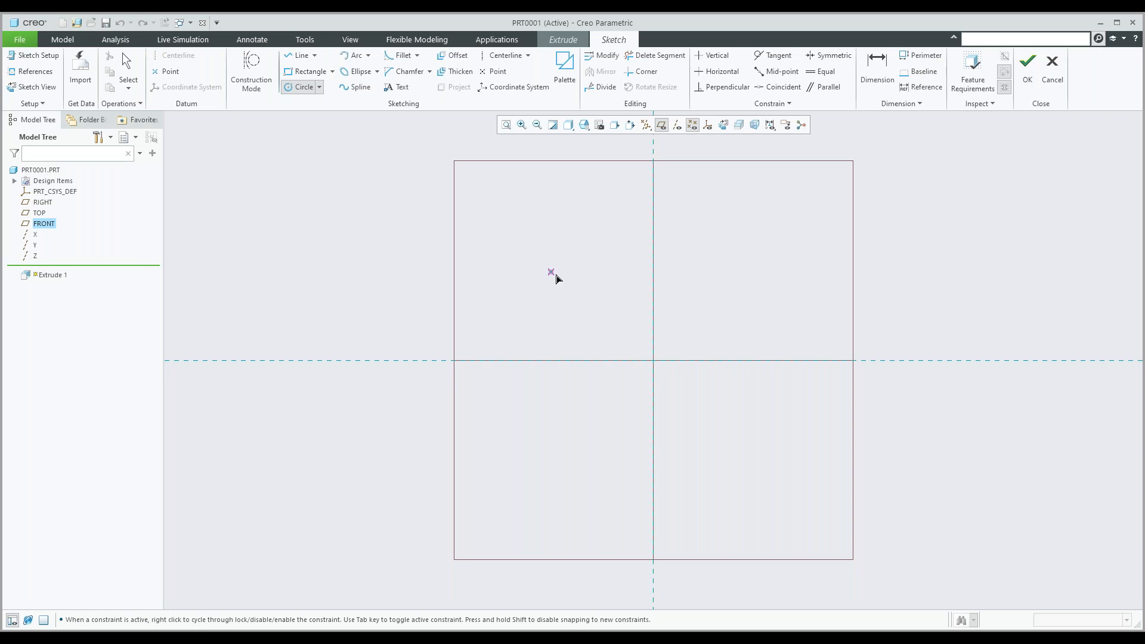
click(307, 92)
click(654, 361)
click(726, 296)
middle_click(745, 287)
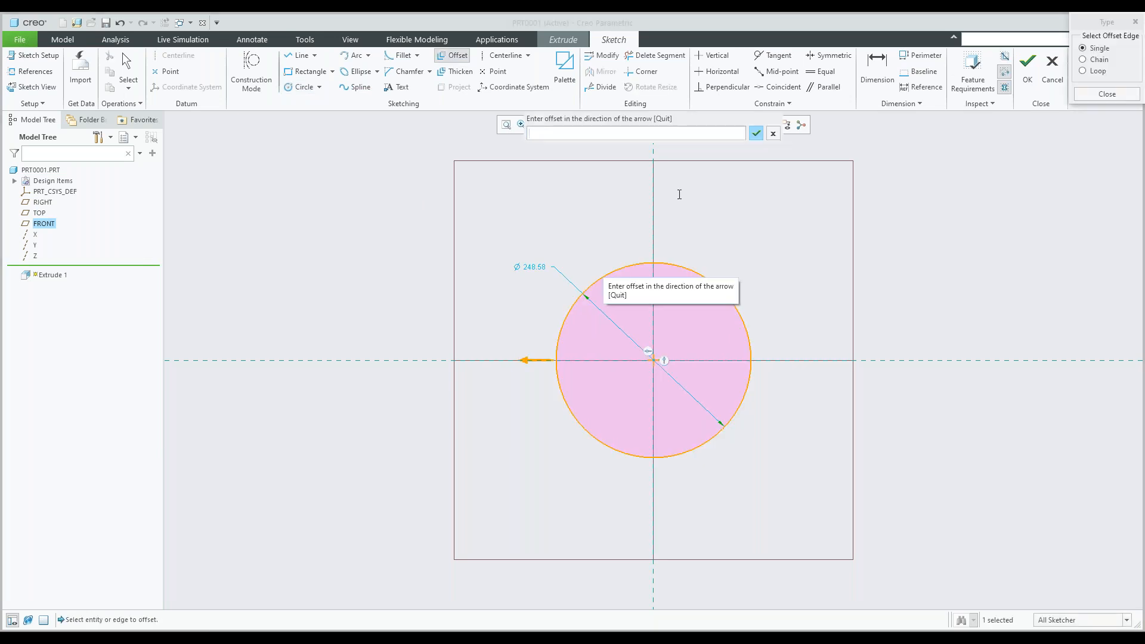
text(30)
key(Return)
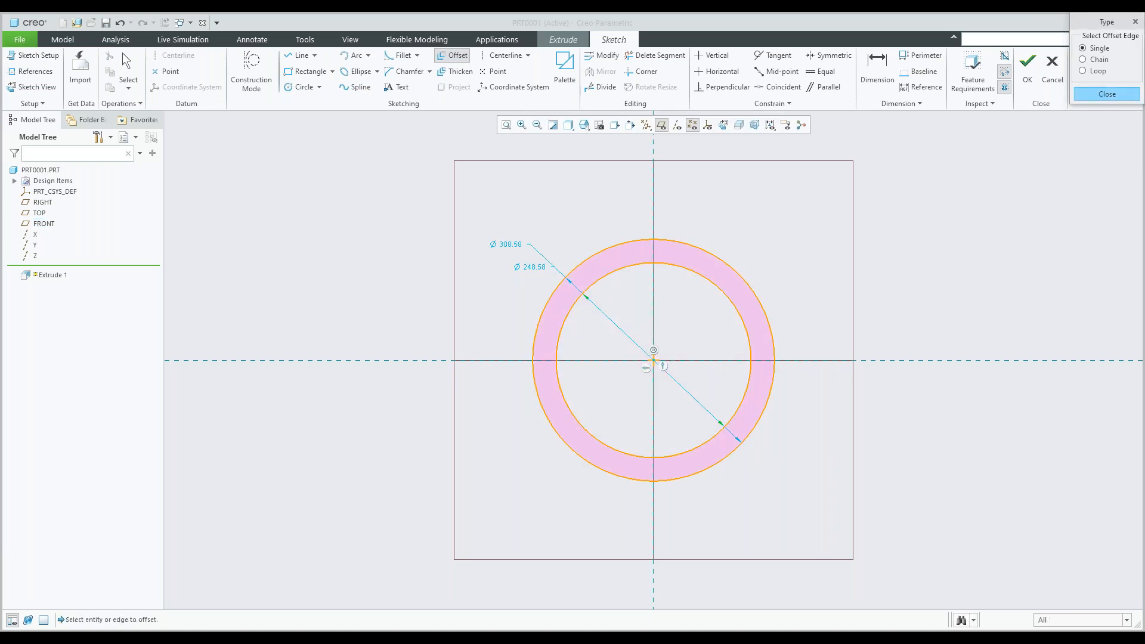
click(1107, 94)
Set the outer circle's diameter to 300 and the inner circle's diameter to 250.
double_click(511, 244)
text(300)
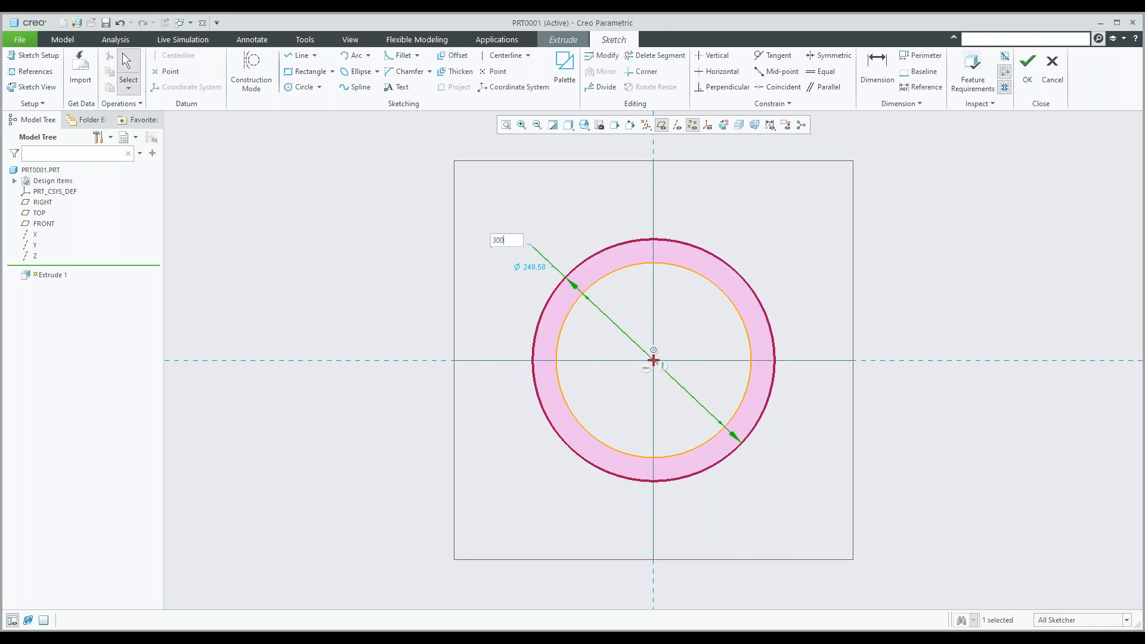
key(Return)
double_click(535, 268)
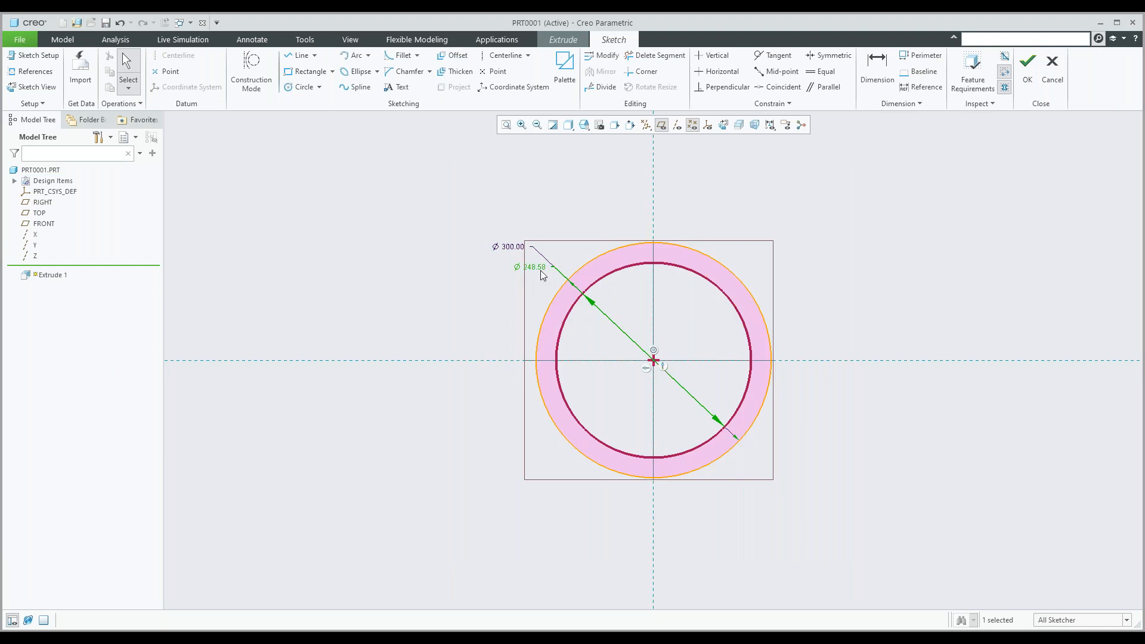
text(250)
key(Return)
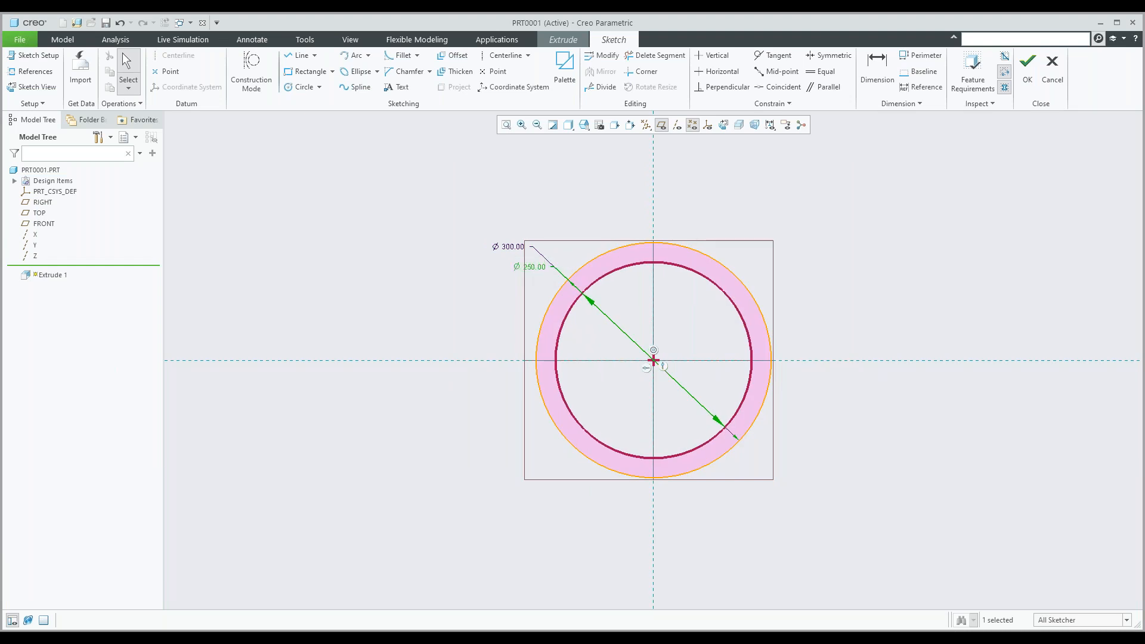
Accept the two-circle sketch and complete the Extrude with a depth of 25.
click(1026, 79)
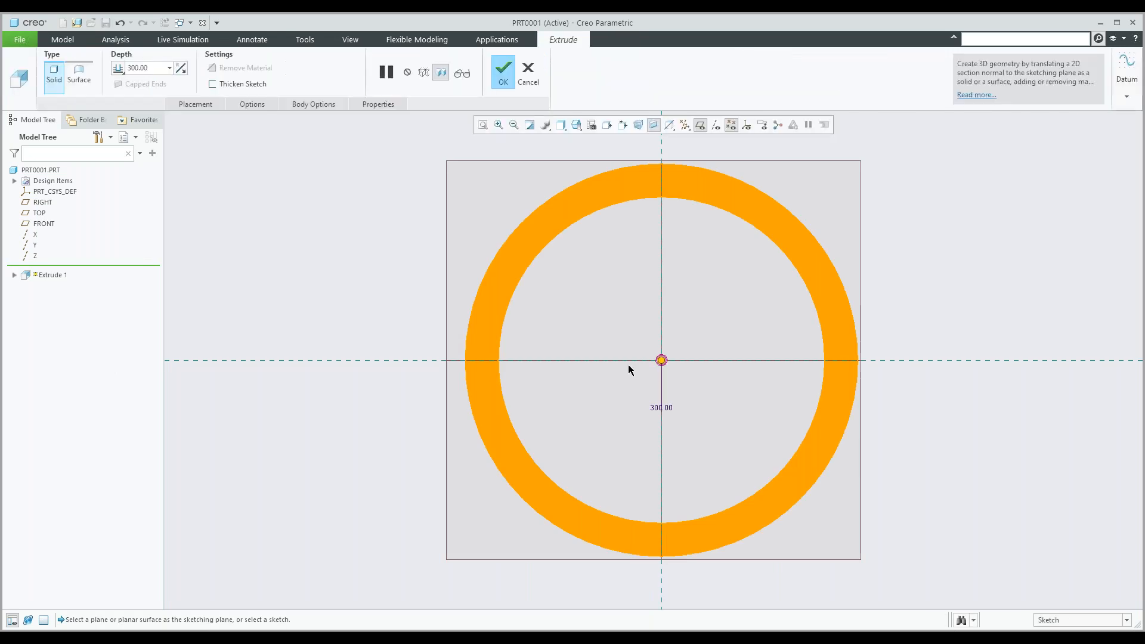
key(ctrl+d)
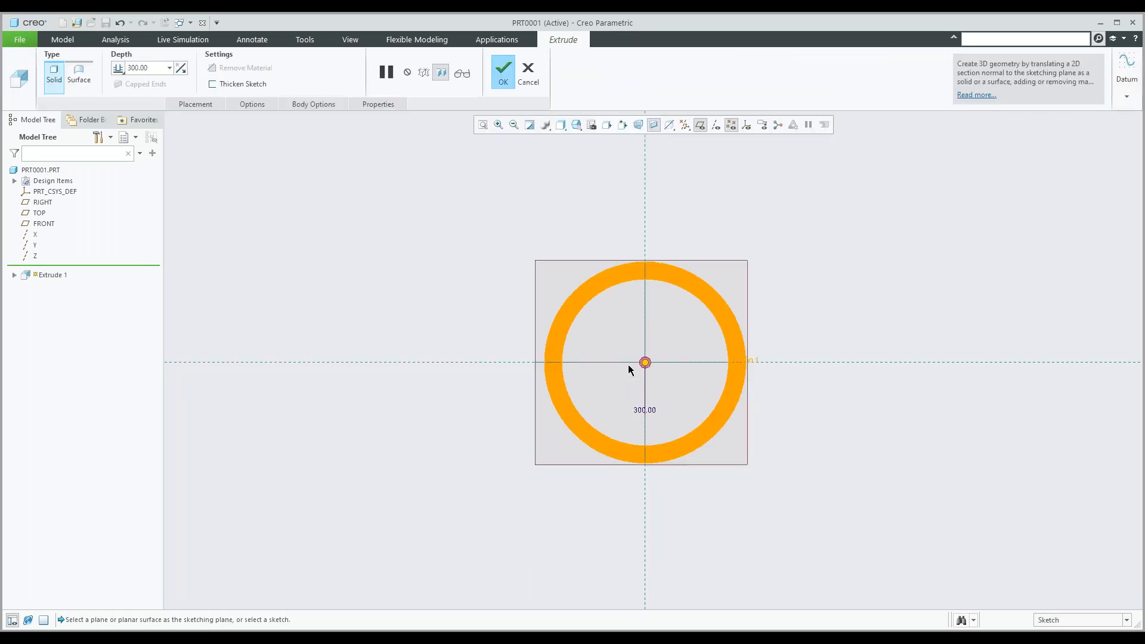
double_click(151, 68)
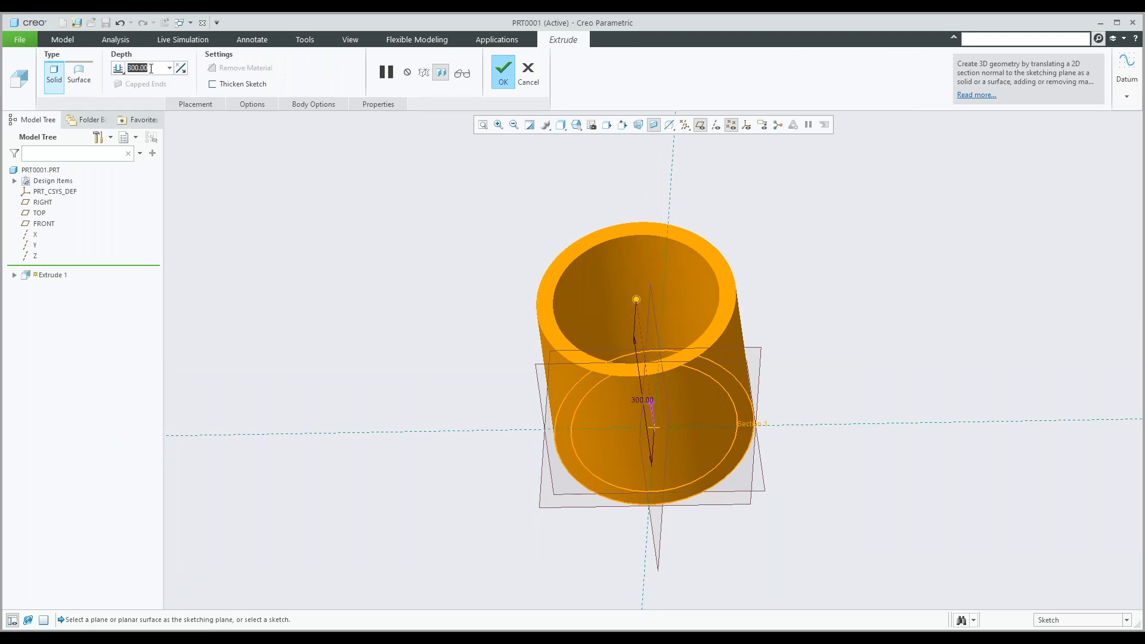
text(25)
key(Return)
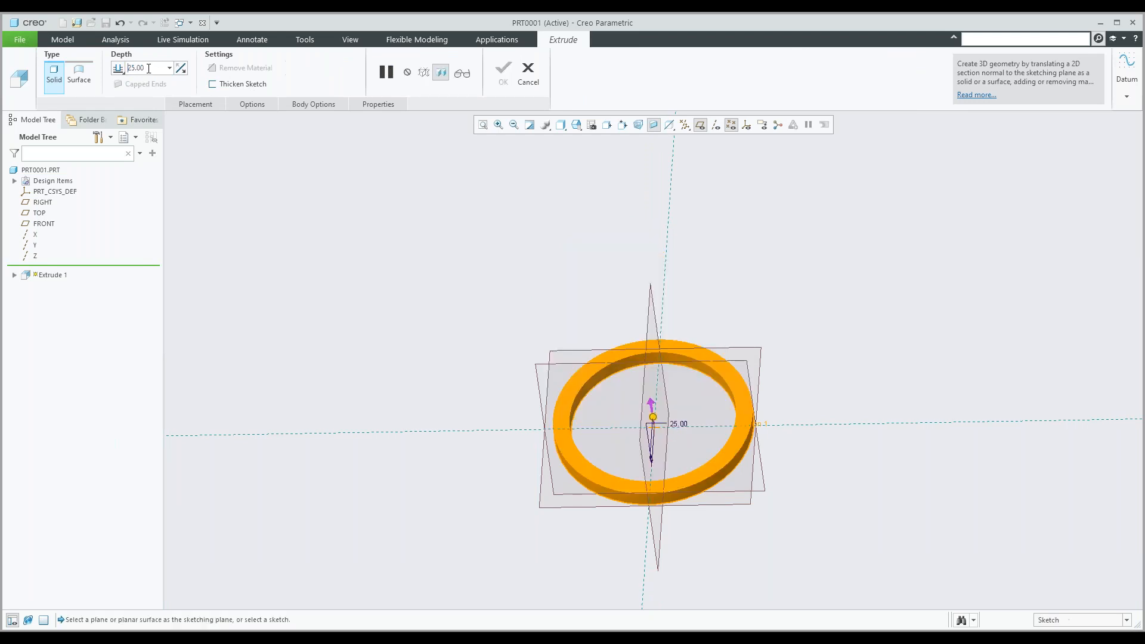
middle_click(228, 136)
mouse_move(584, 379)
middle_down()
mouse_move(581, 340)
mouse_move(576, 393)
middle_up()
click(588, 299)
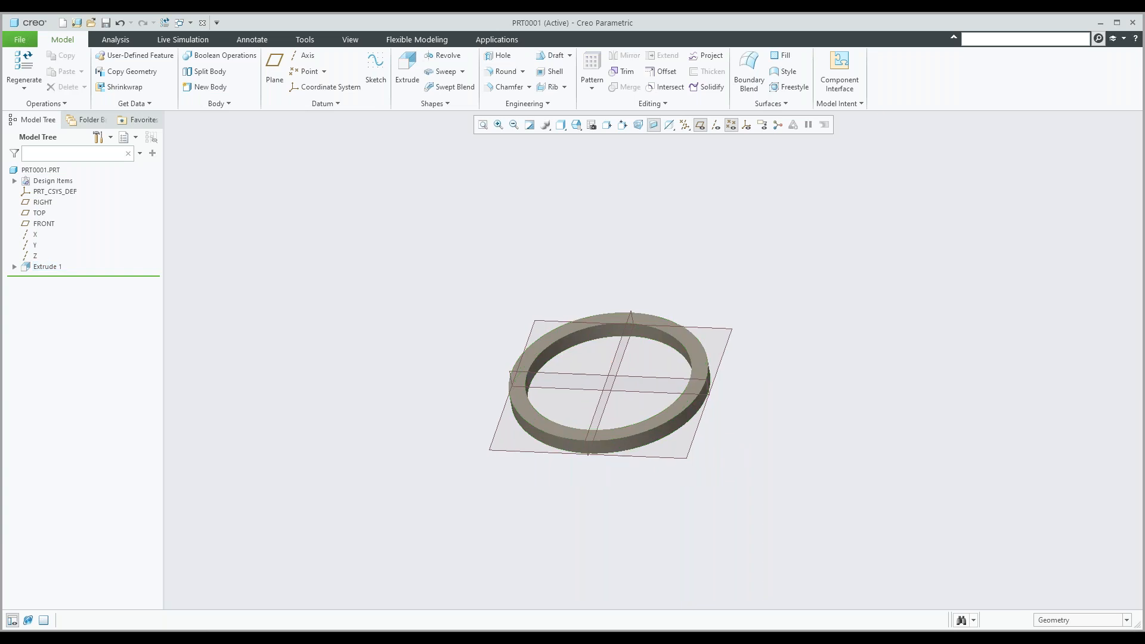
middle_drag(627, 291, 578, 279)
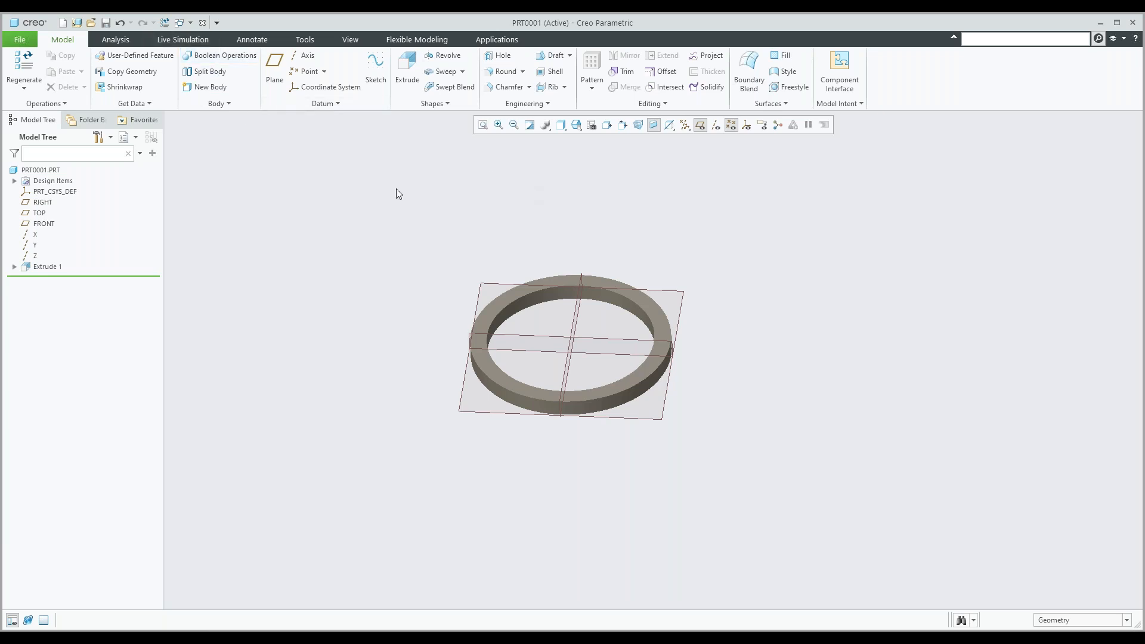
Switch to the IFX_SAMPLE assembly window and open its RING.PRT component.
click(191, 23)
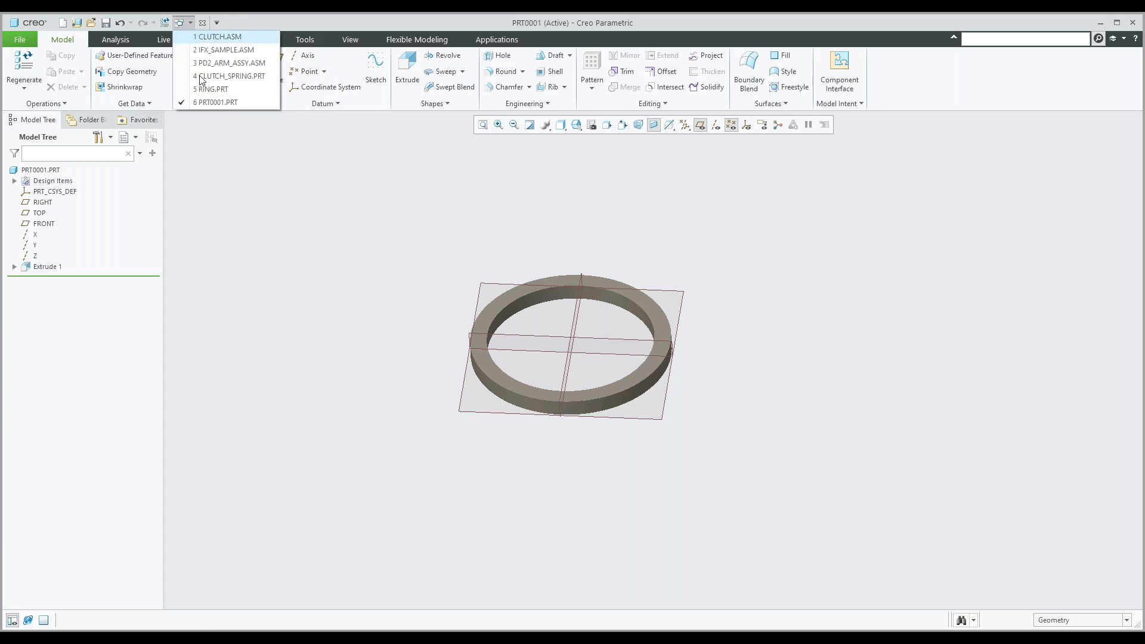
click(221, 50)
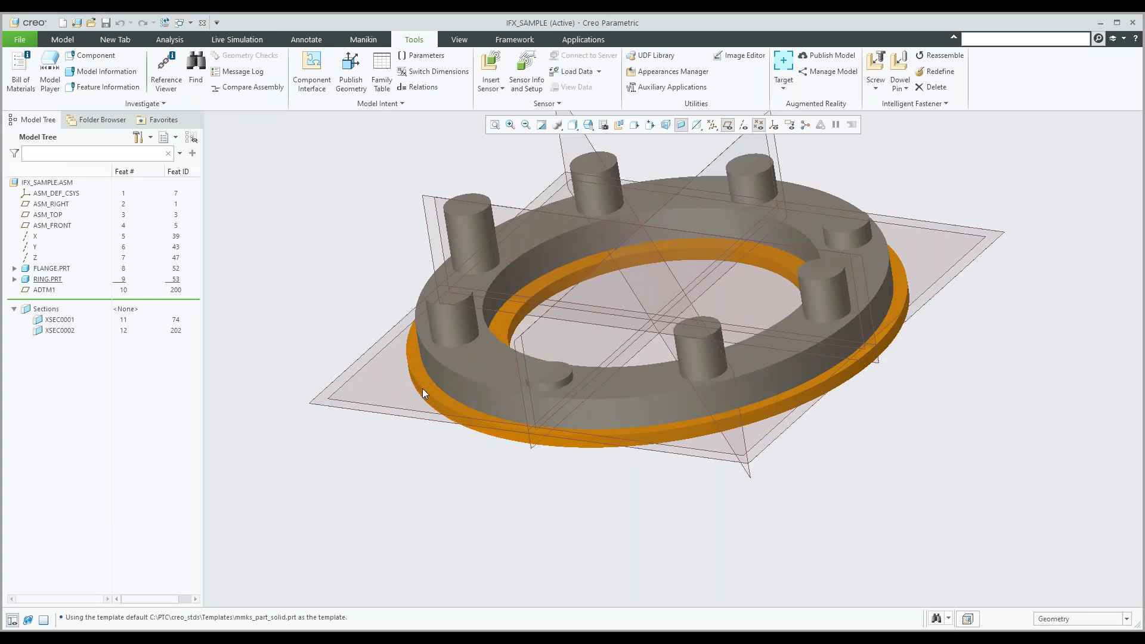
click(422, 388)
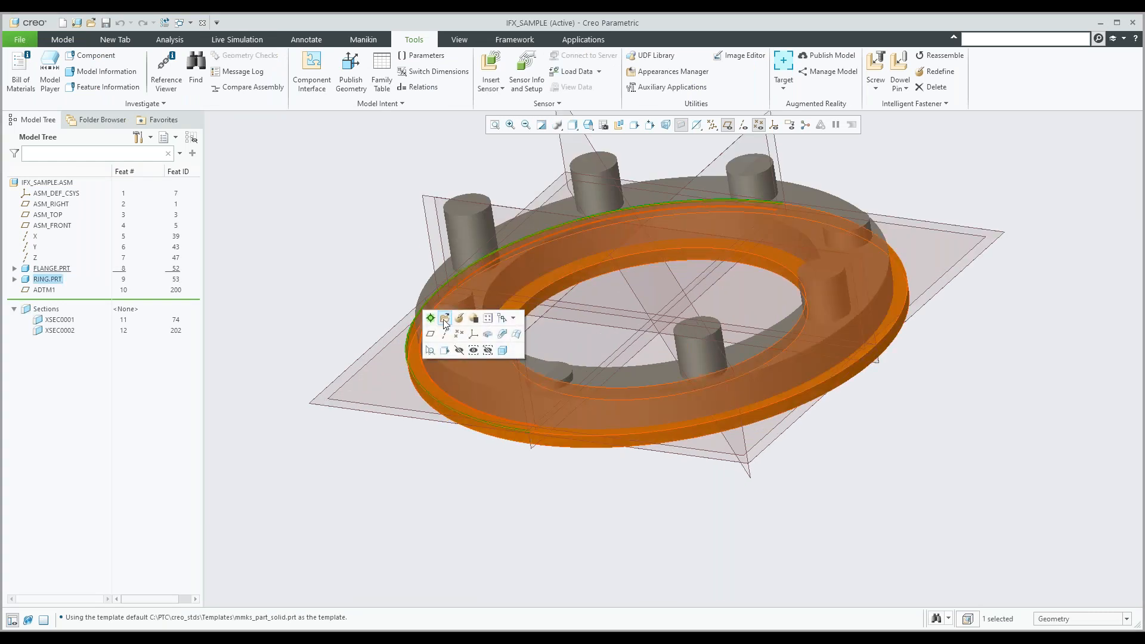
click(444, 321)
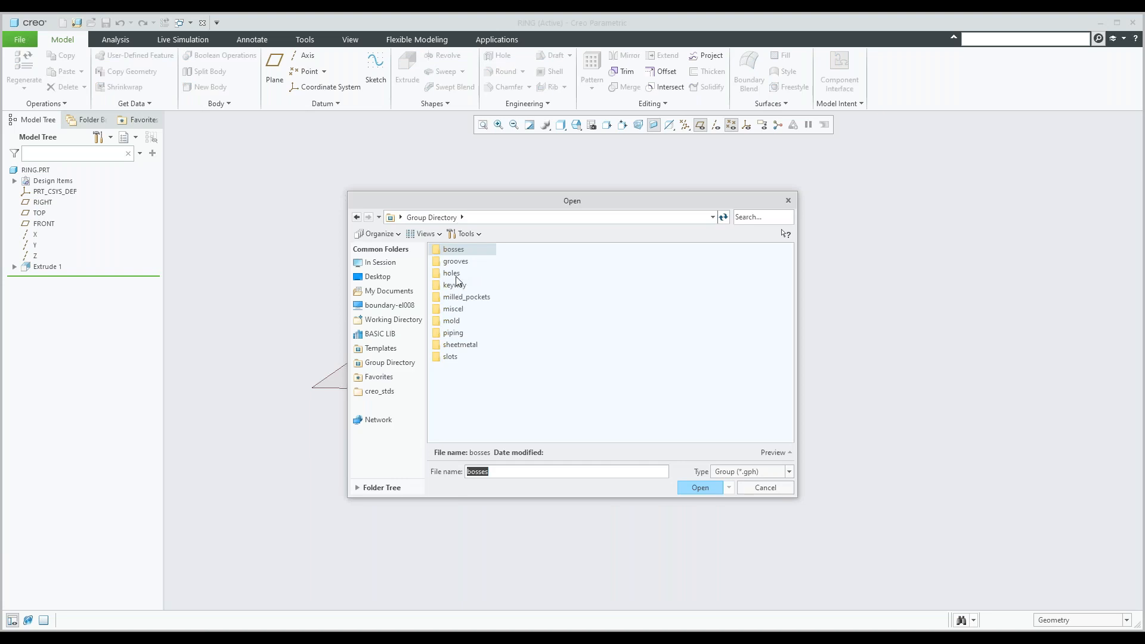
Insert the user-defined feature hole_m10_var.gph from the holes folder, using advanced reference configuration.
double_click(457, 274)
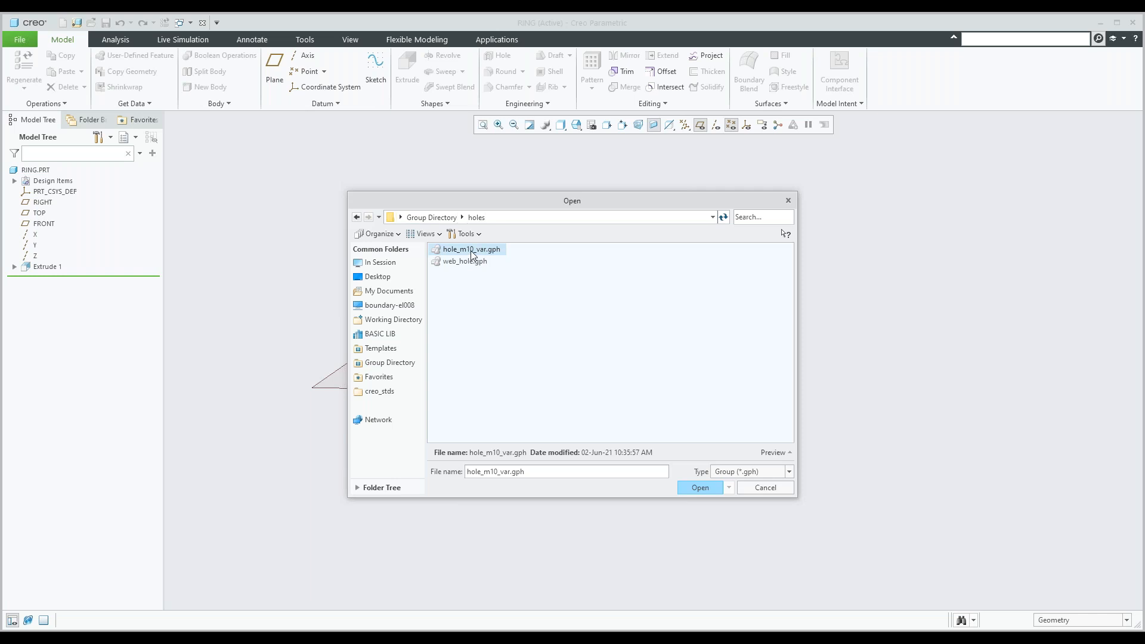
double_click(472, 254)
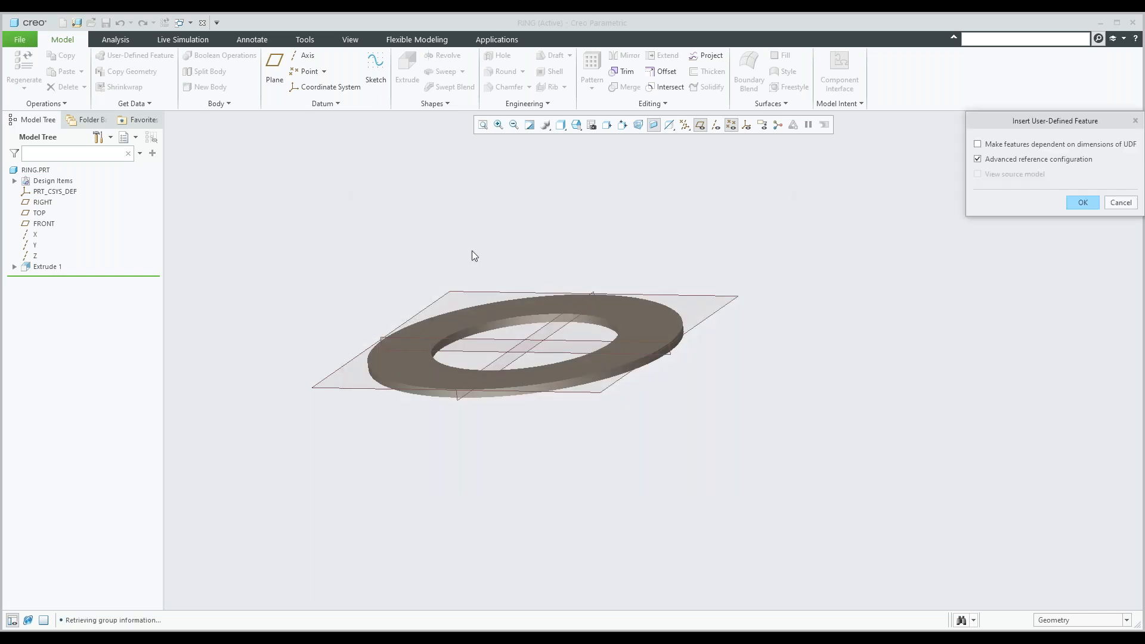
click(1082, 202)
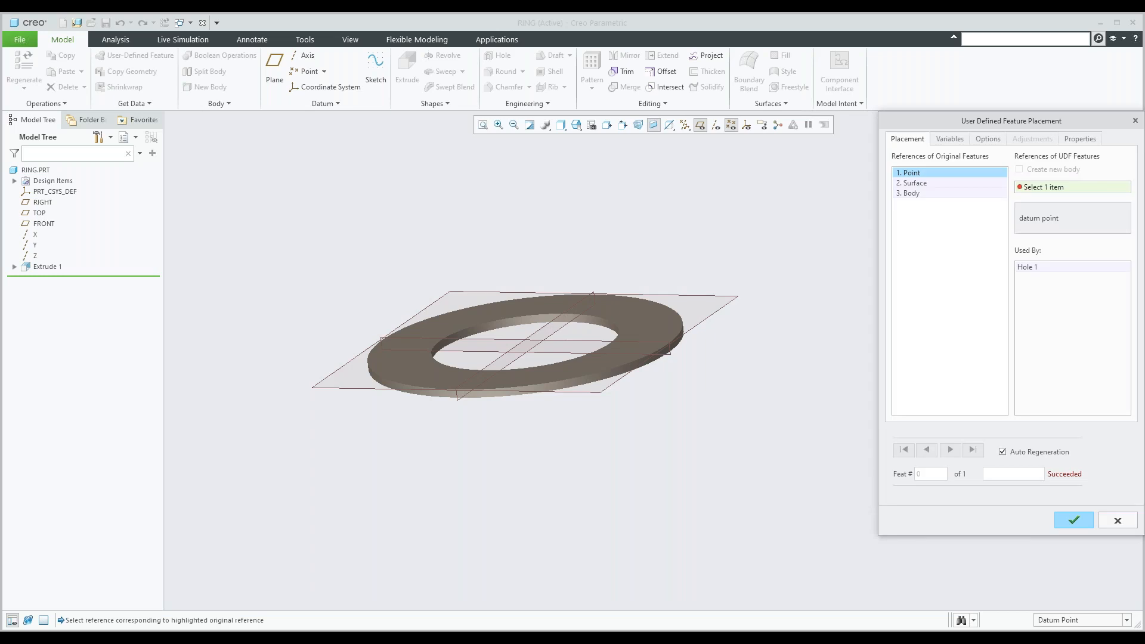
Place a datum point on the ring's flat face, offset about 75.20 from the RIGHT plane and 127.96 from the FRONT plane.
mouse_move(691, 251)
middle_down()
mouse_move(696, 268)
mouse_move(668, 280)
middle_up()
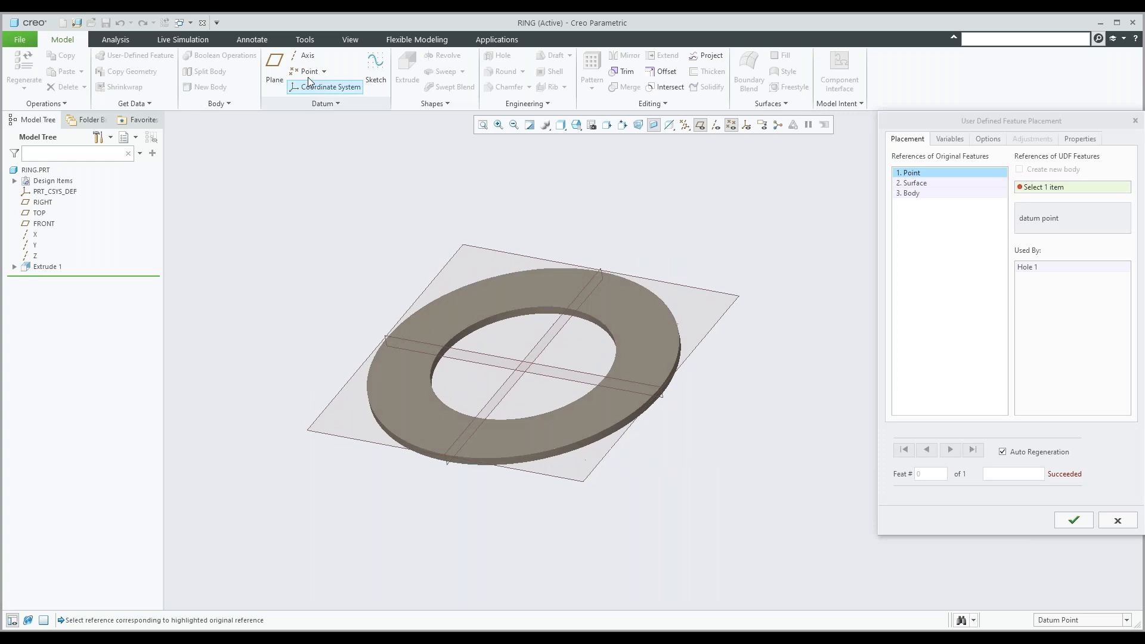
click(306, 71)
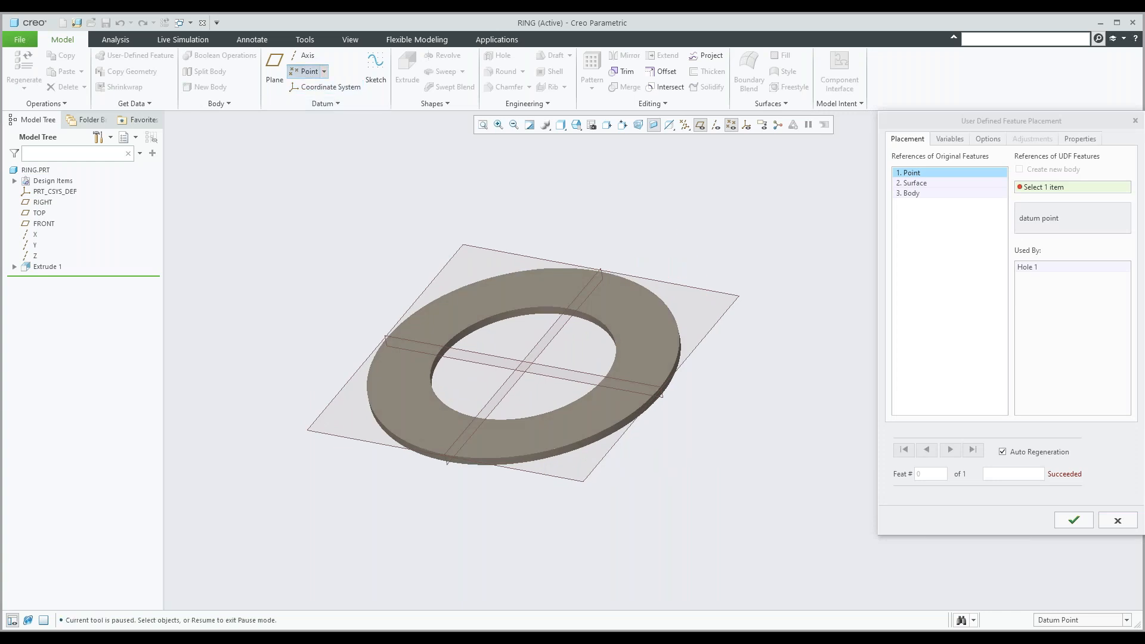
click(632, 309)
scroll(613, 307, down, 2)
drag(600, 282, 566, 278)
drag(652, 366, 579, 409)
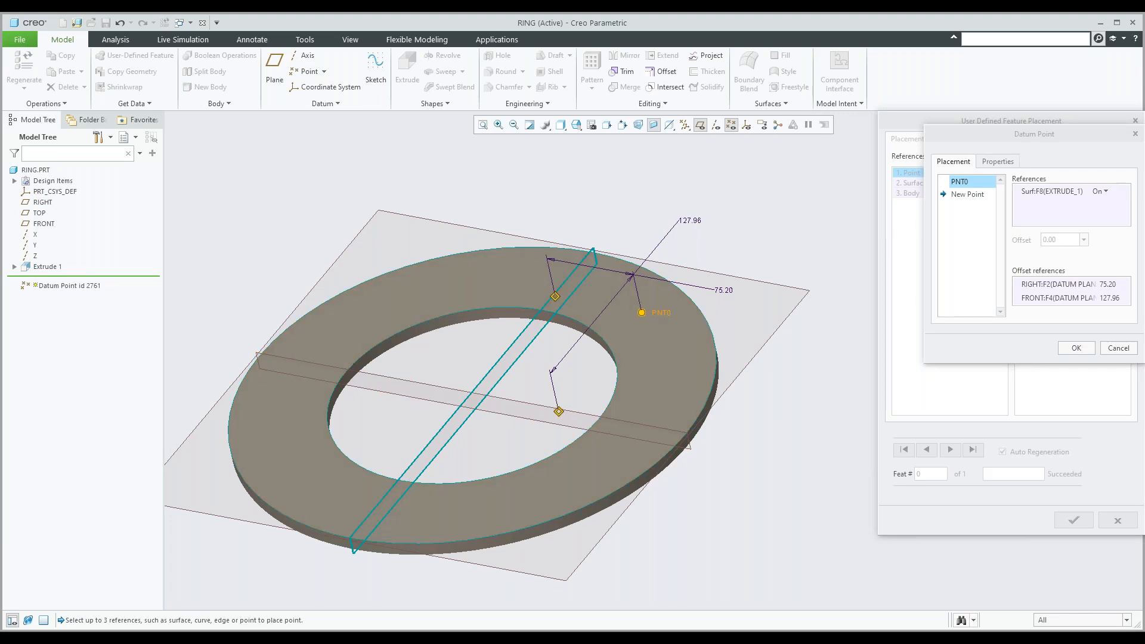
Confirm the datum point on the ring's upper face, offset 75.20 from RIGHT and 127.96 from FRONT.
key(Return)
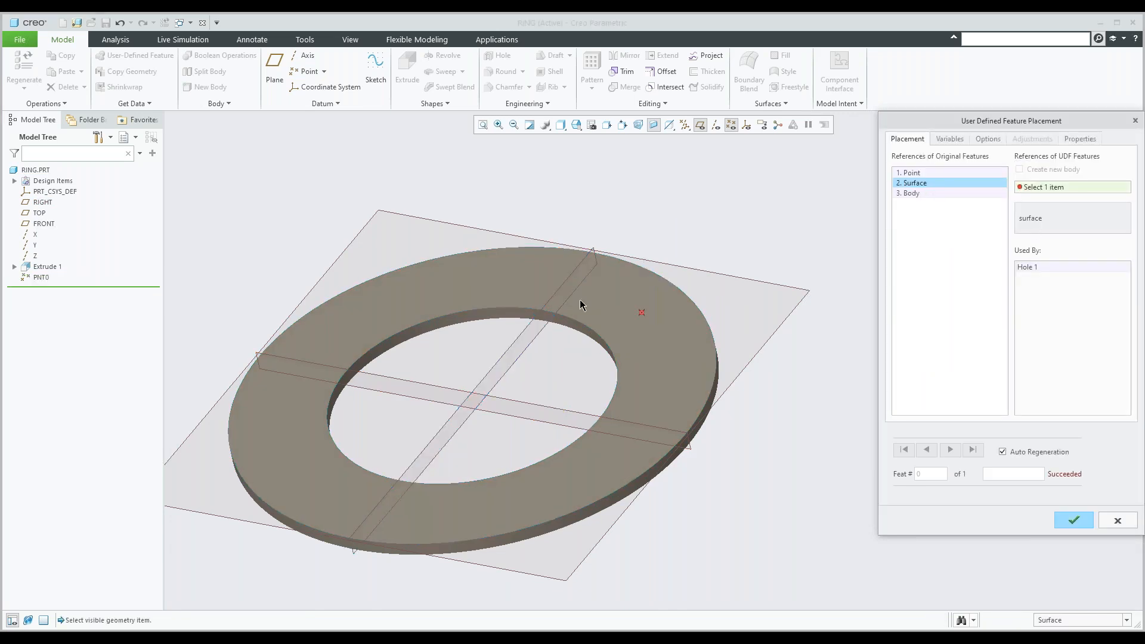
Try to place the HOLE_M10_VAR user-defined feature with the ring's upper face and Body 1 as references, and abandon the placement.
click(611, 297)
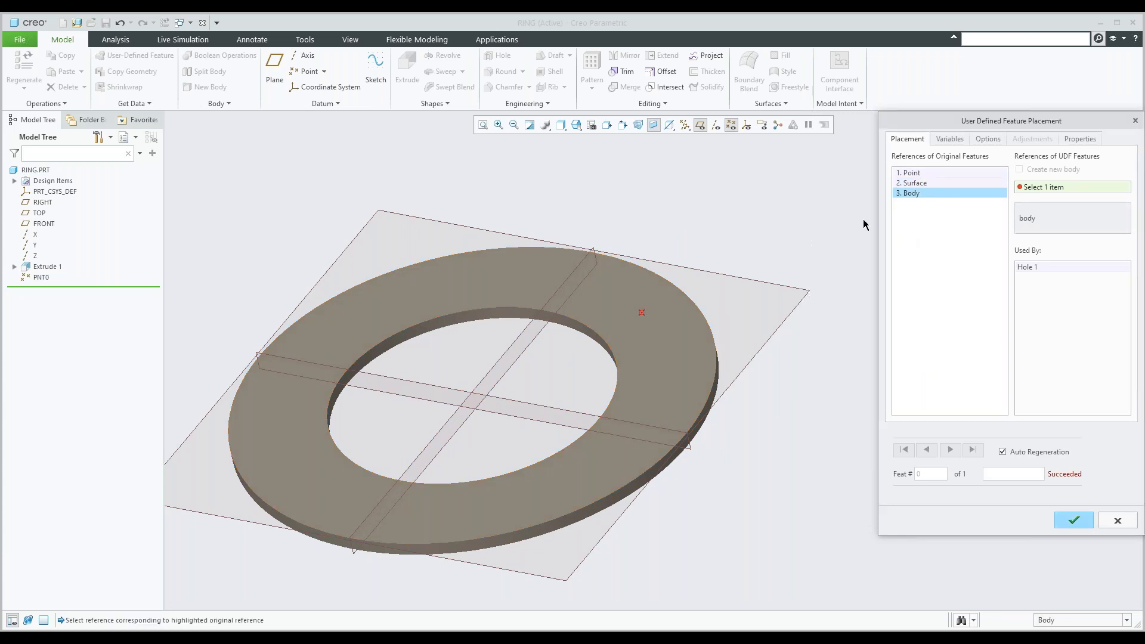
click(15, 182)
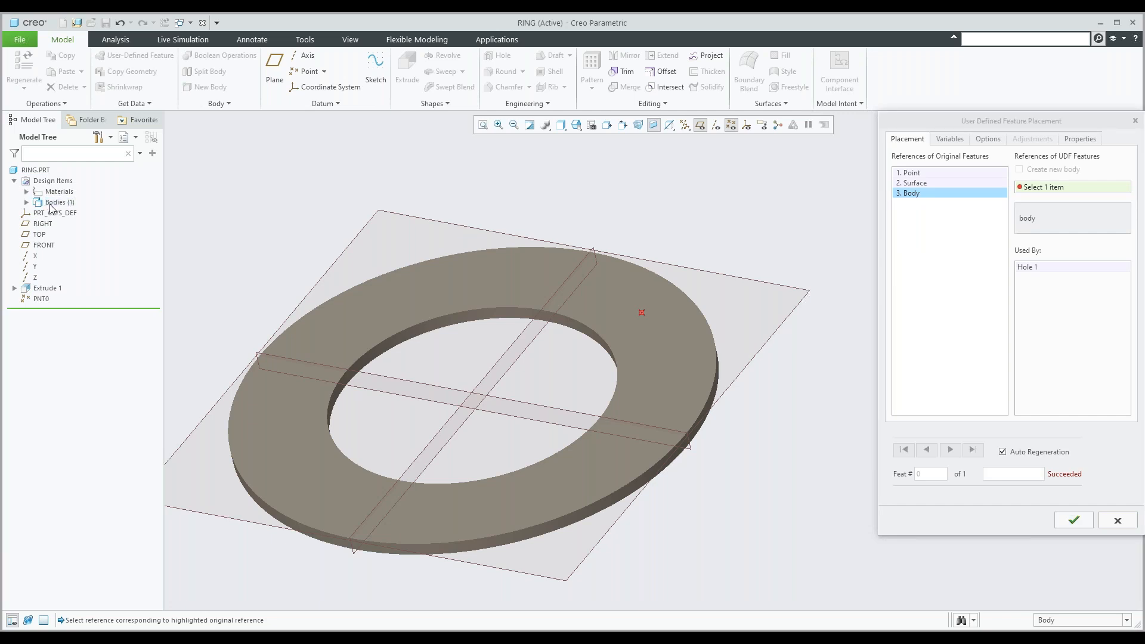
click(27, 202)
click(64, 213)
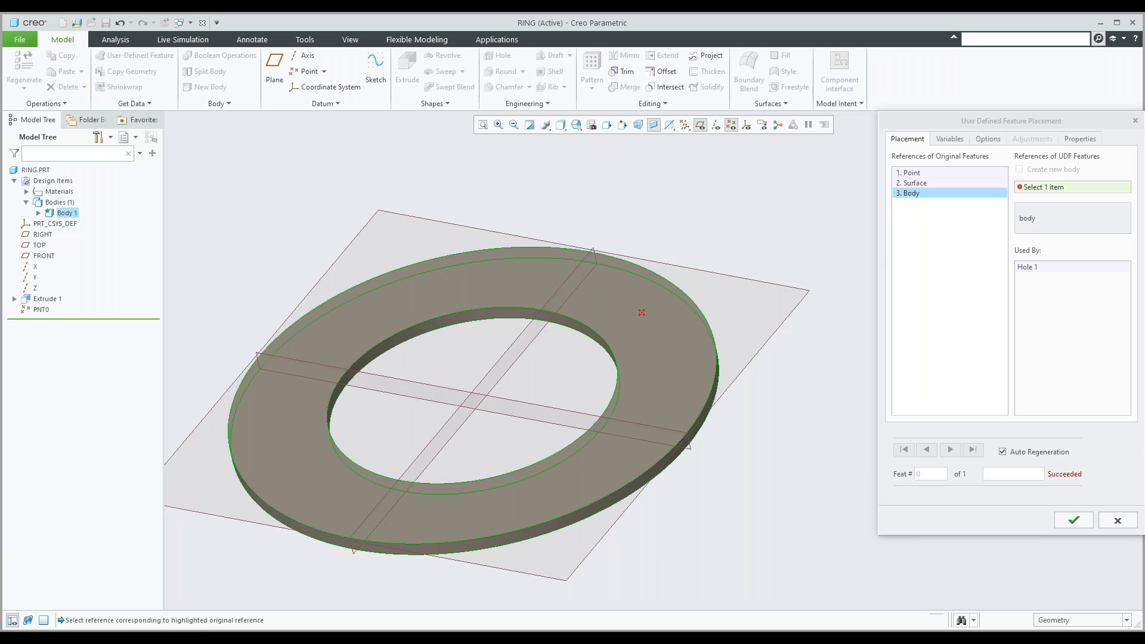
click(705, 343)
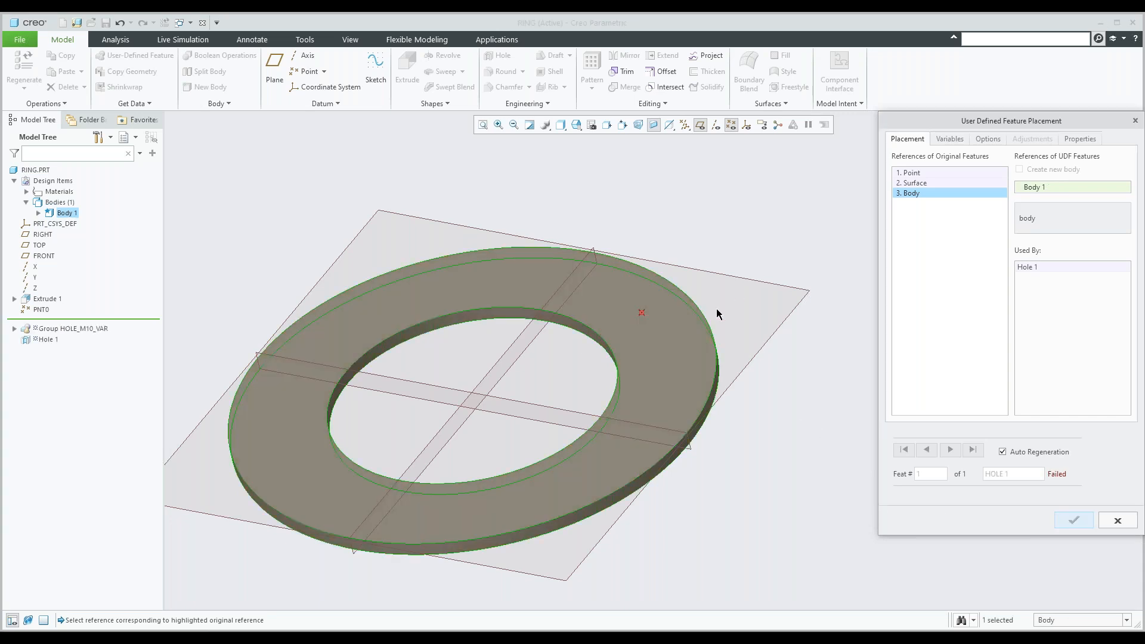
mouse_move(718, 313)
middle_down()
mouse_move(729, 285)
mouse_move(719, 287)
middle_up()
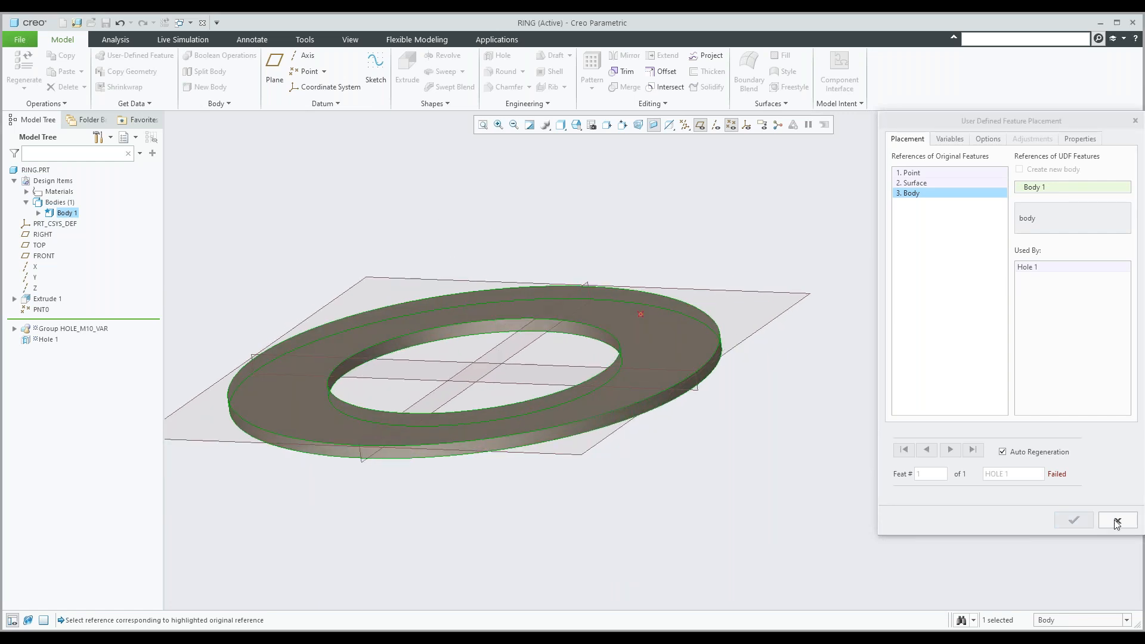
click(1117, 521)
click(614, 351)
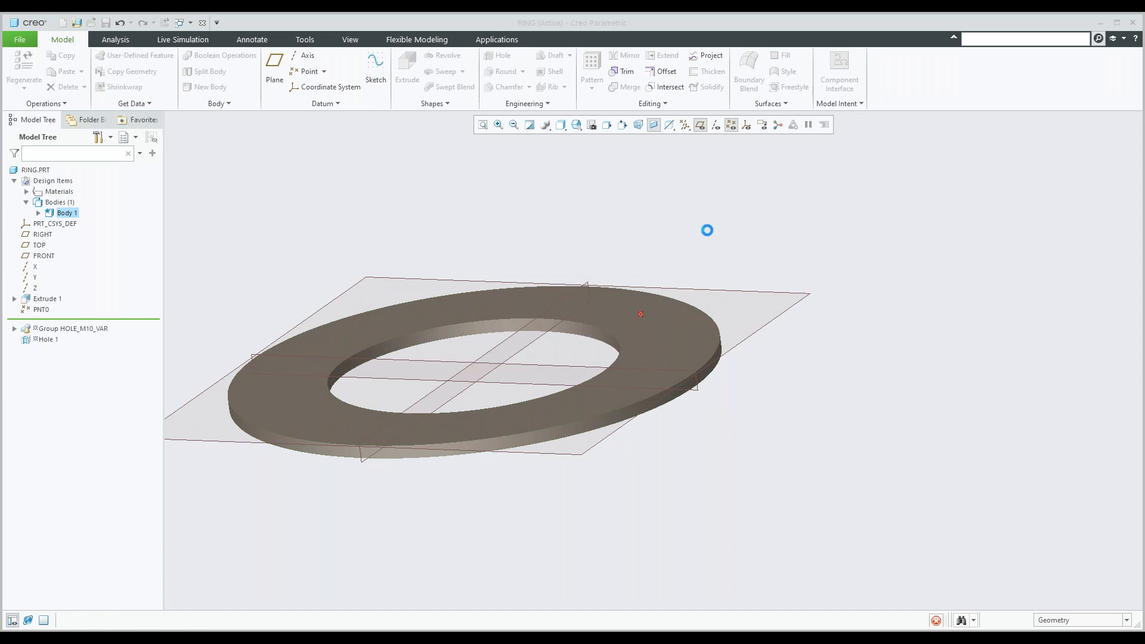
Set the ring's extrusion depth to 50.
click(43, 300)
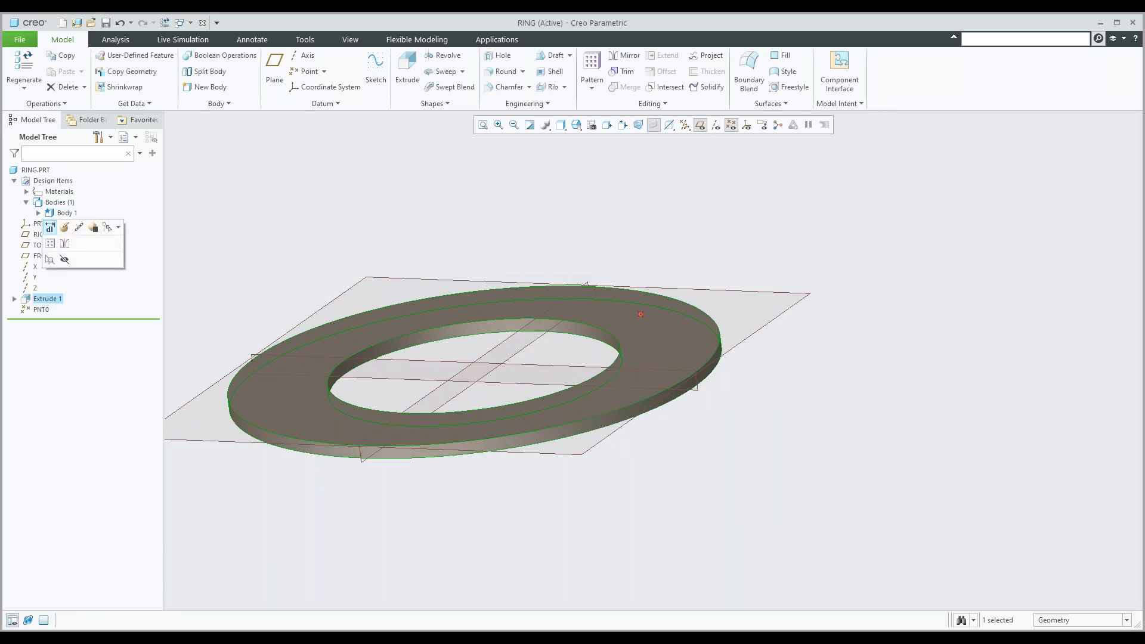
click(50, 228)
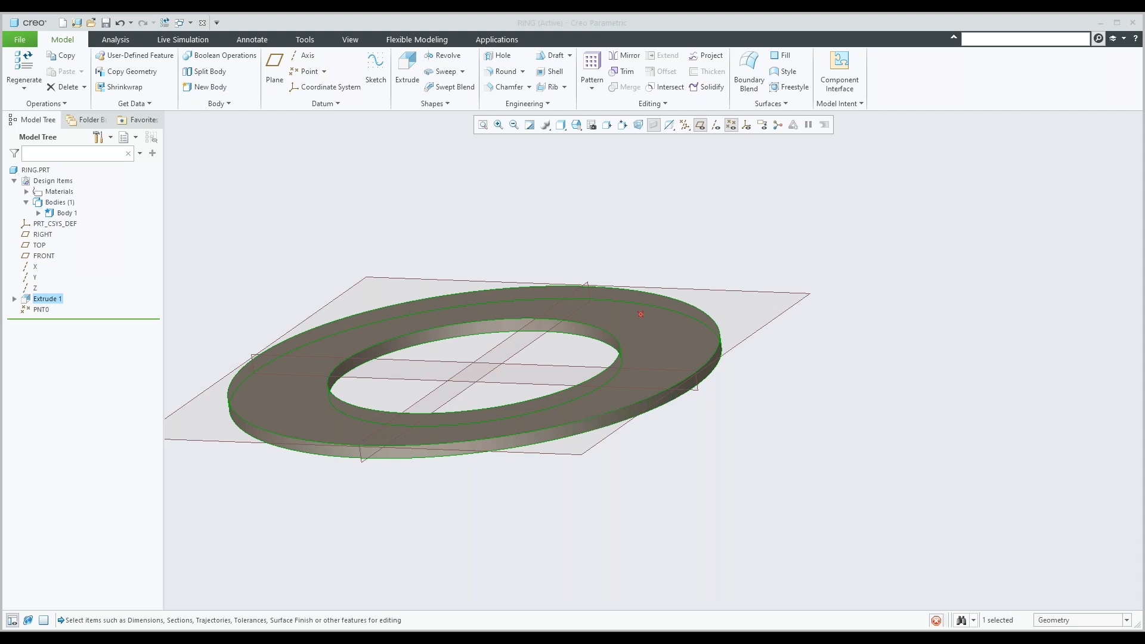
double_click(213, 363)
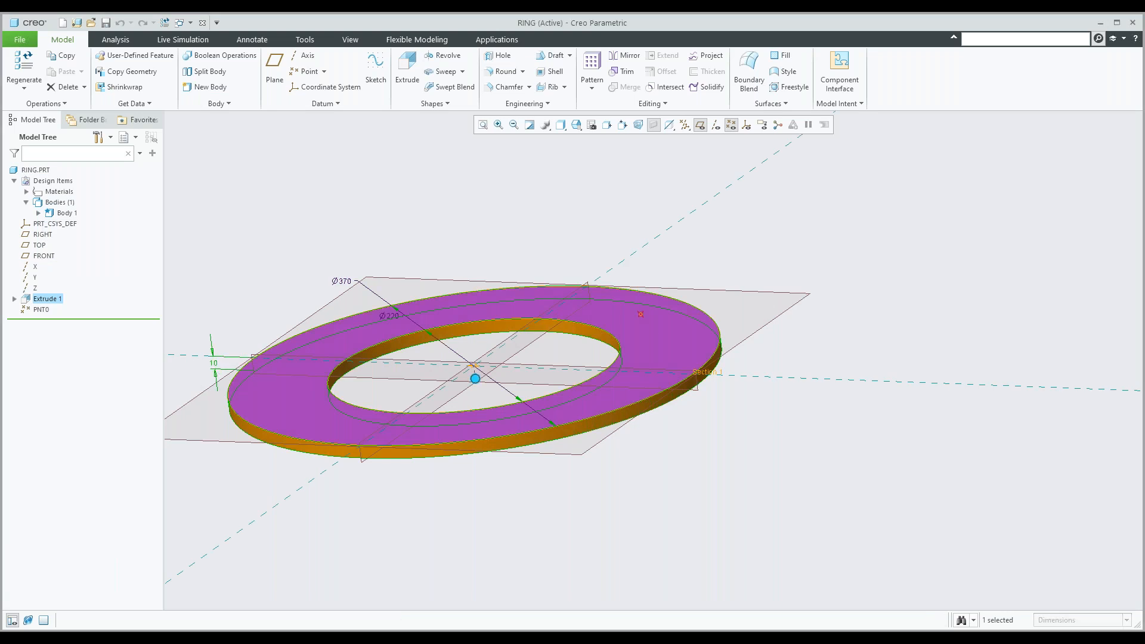
text(50)
key(Return)
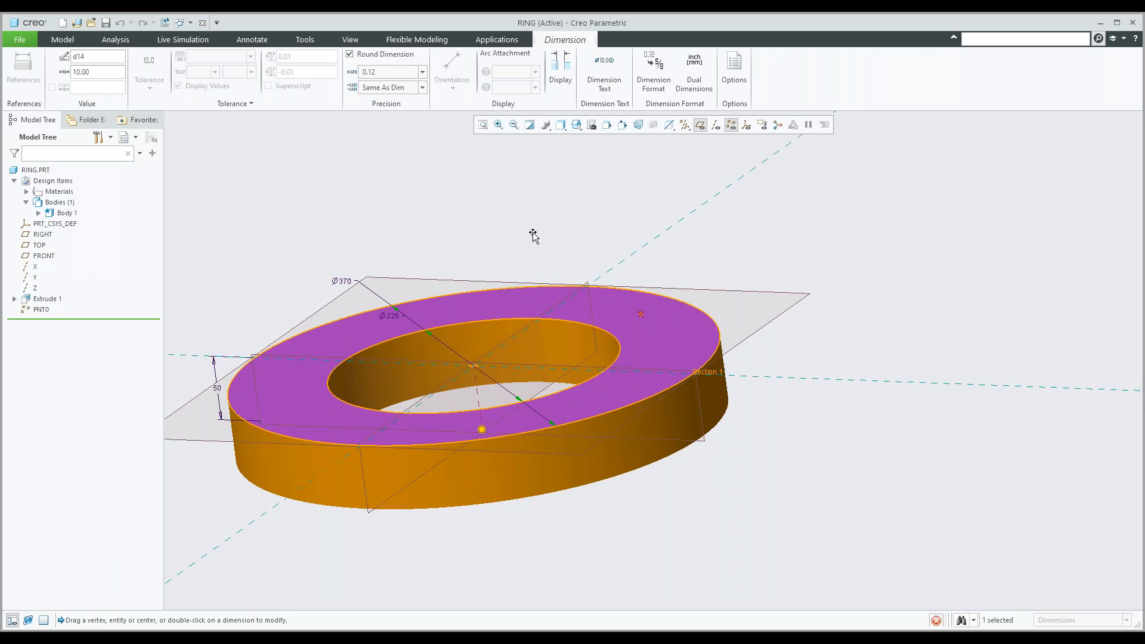
click(534, 233)
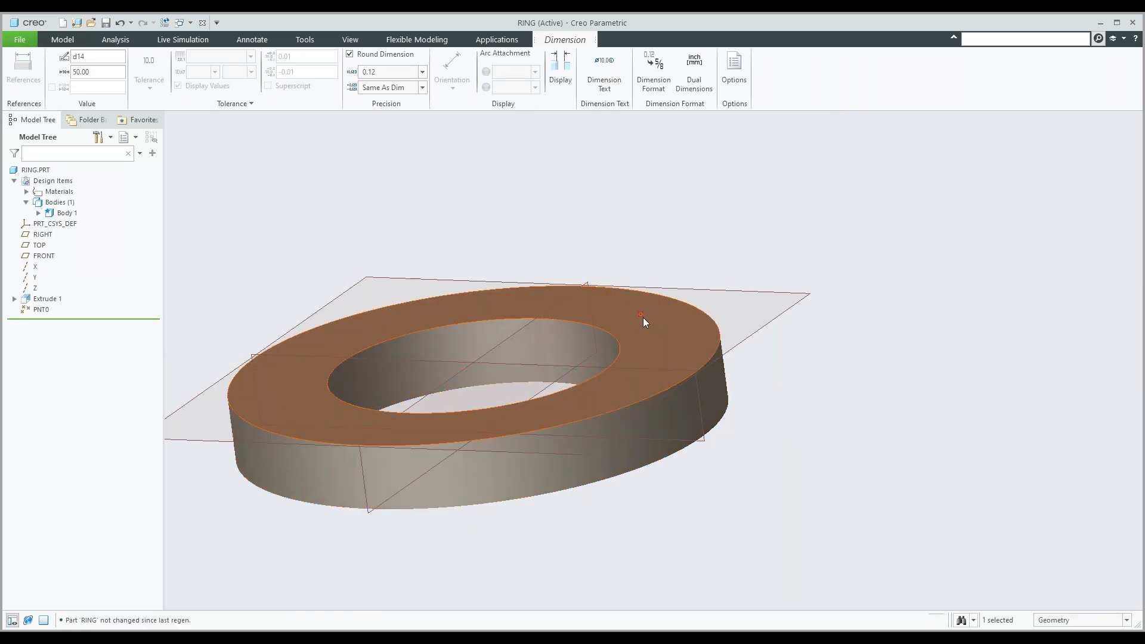
click(679, 260)
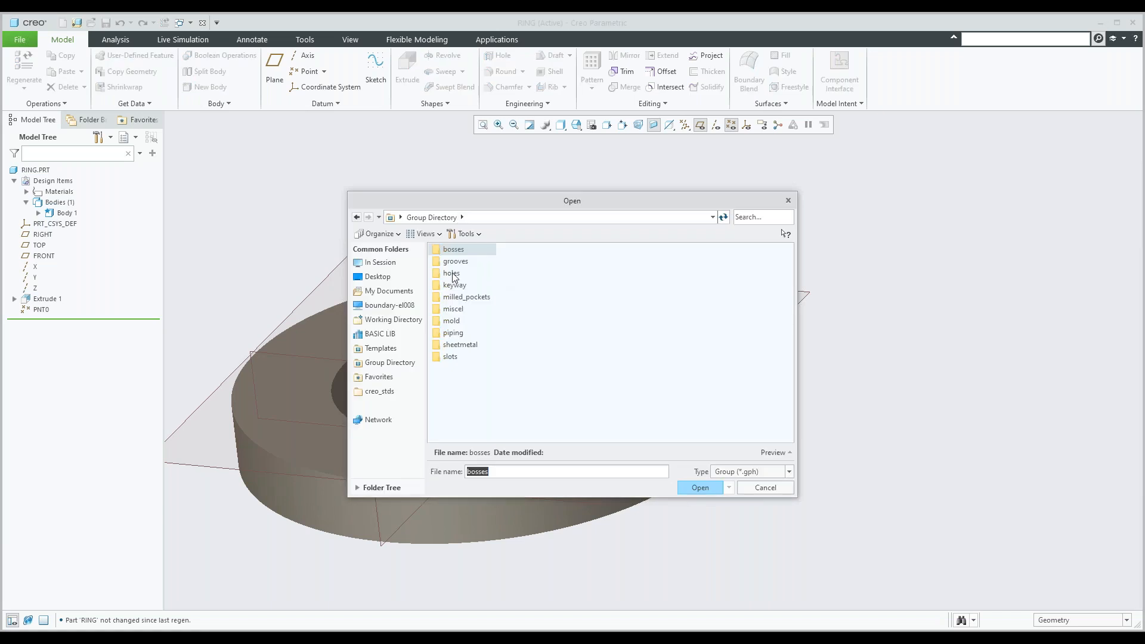
Load the HOLE_M10_VAR user-defined feature from the holes folder of the group library for placement.
double_click(452, 273)
double_click(465, 251)
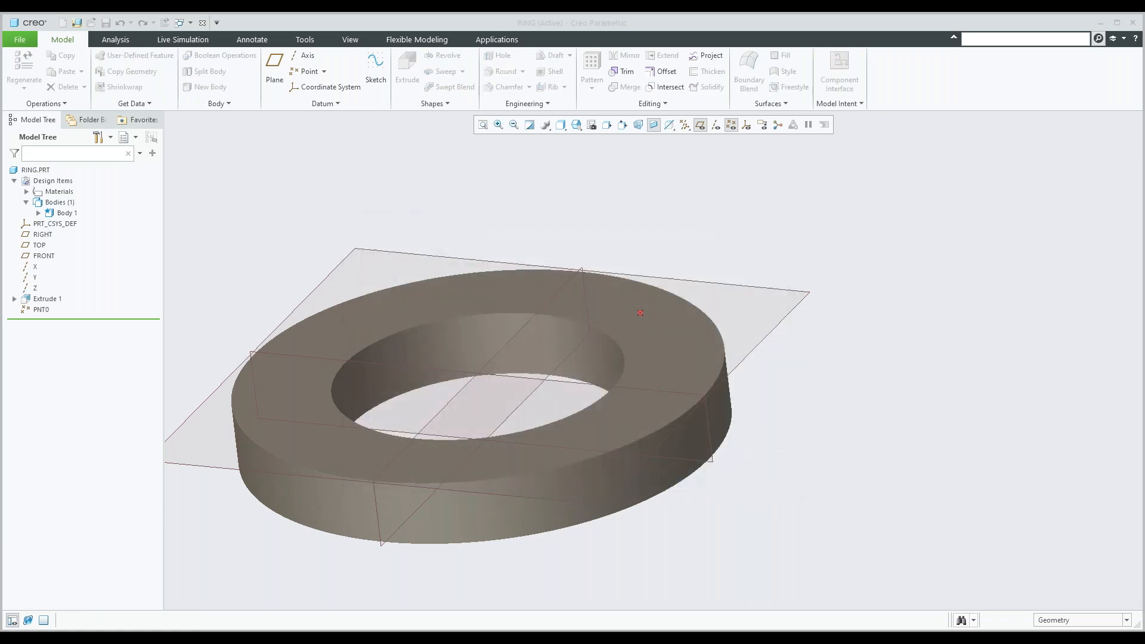
click(1083, 201)
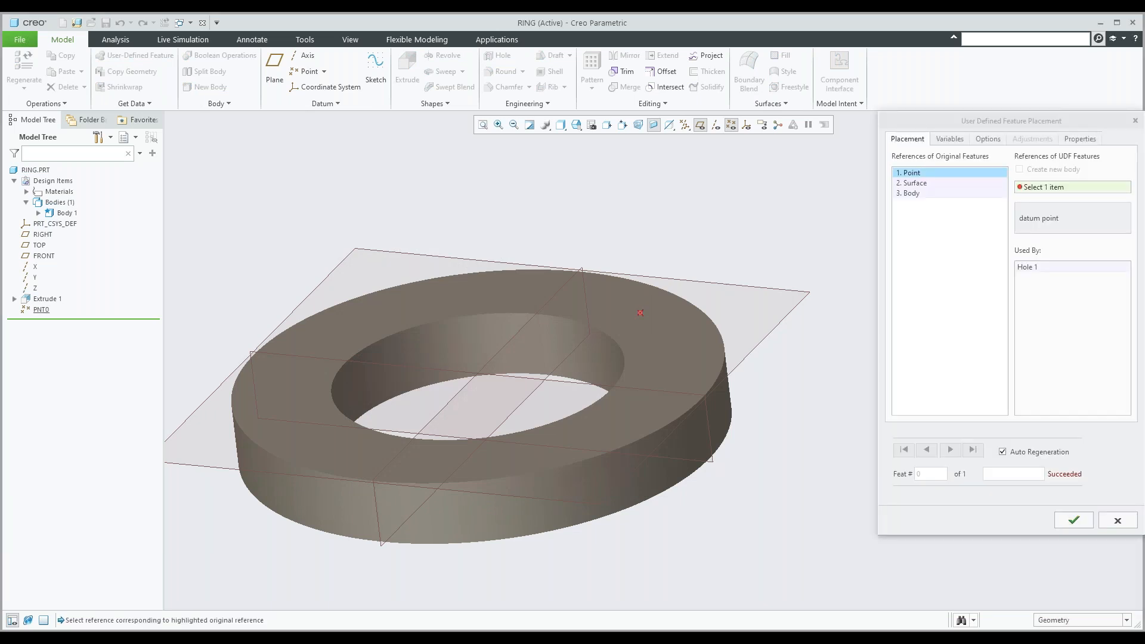
Assign PNT0, the ring's upper face and Body 1 as the user-defined hole's references and complete its placement.
click(640, 313)
click(567, 292)
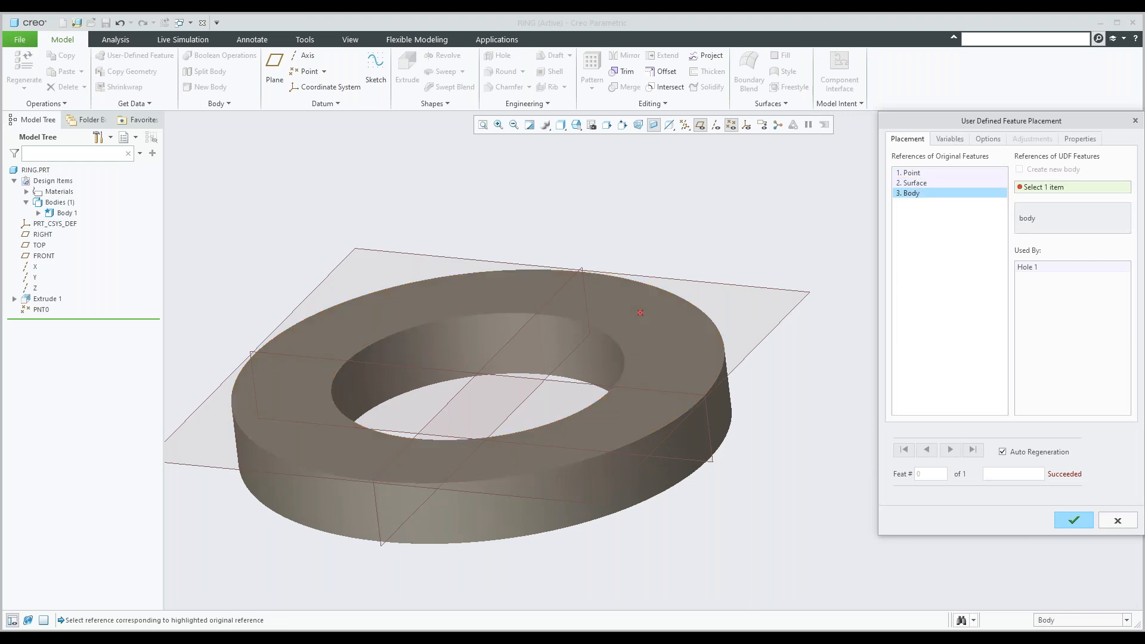
click(66, 213)
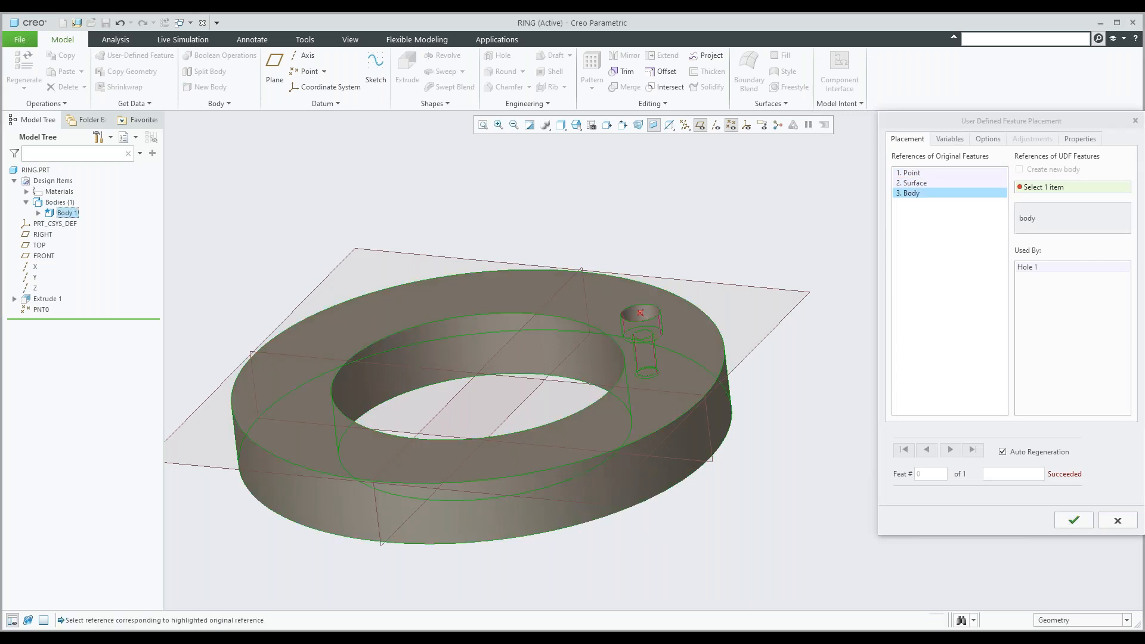
middle_drag(703, 281, 692, 257)
scroll(665, 299, down, 3)
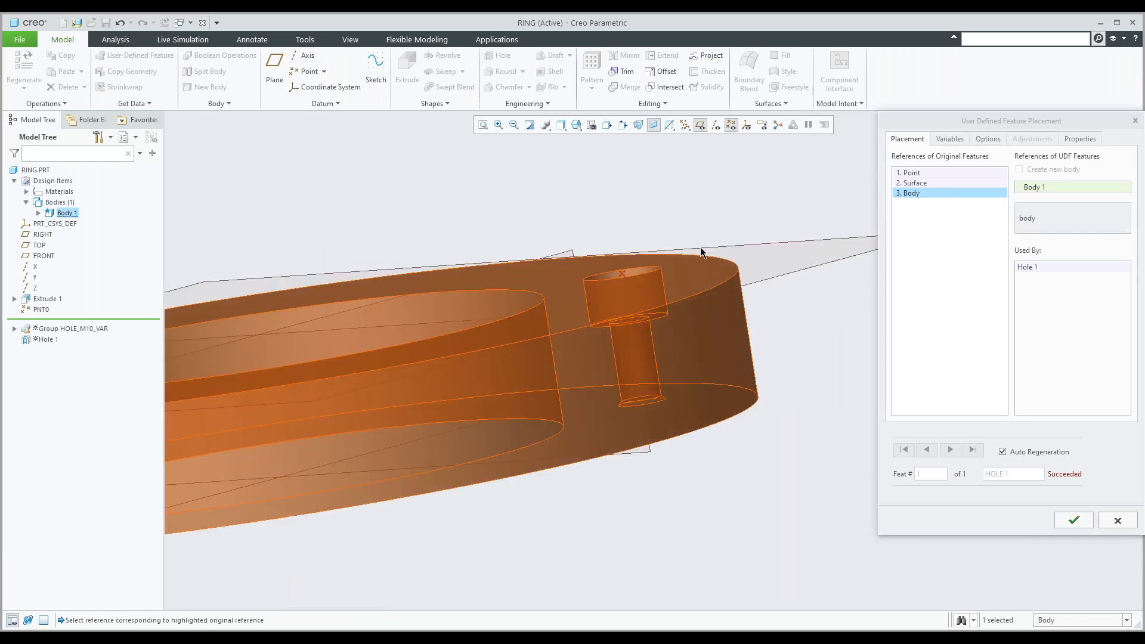
mouse_move(700, 289)
middle_down()
mouse_move(698, 247)
mouse_move(717, 317)
middle_up()
scroll(717, 318, up, 2)
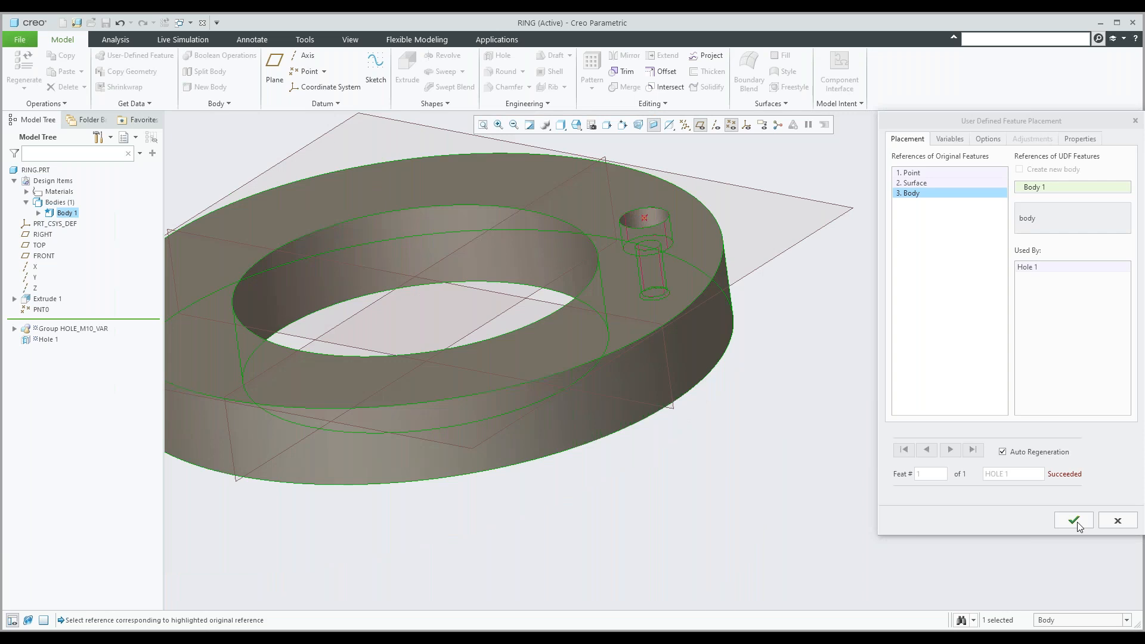
click(1077, 522)
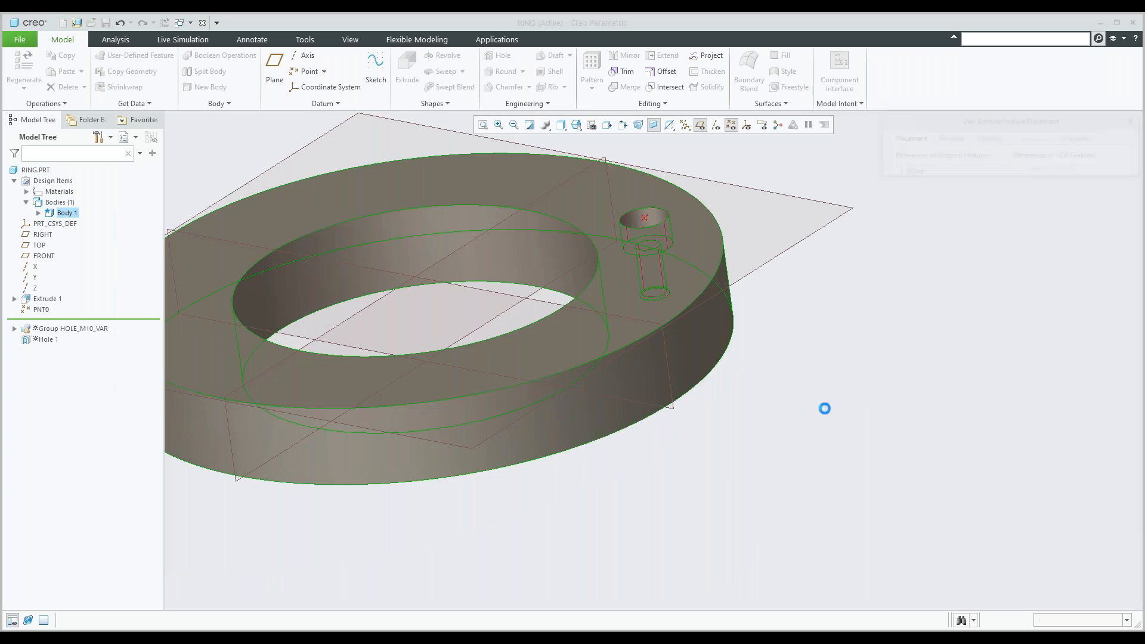
scroll(828, 328, up, 2)
mouse_move(828, 328)
middle_down()
mouse_move(788, 338)
mouse_move(804, 382)
middle_up()
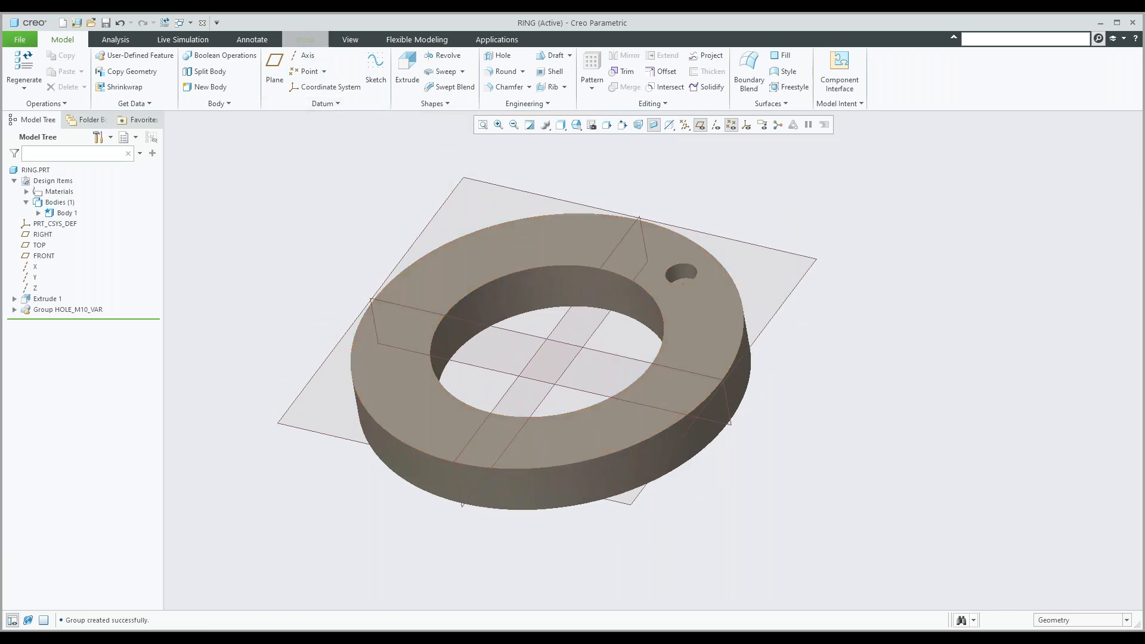
click(305, 39)
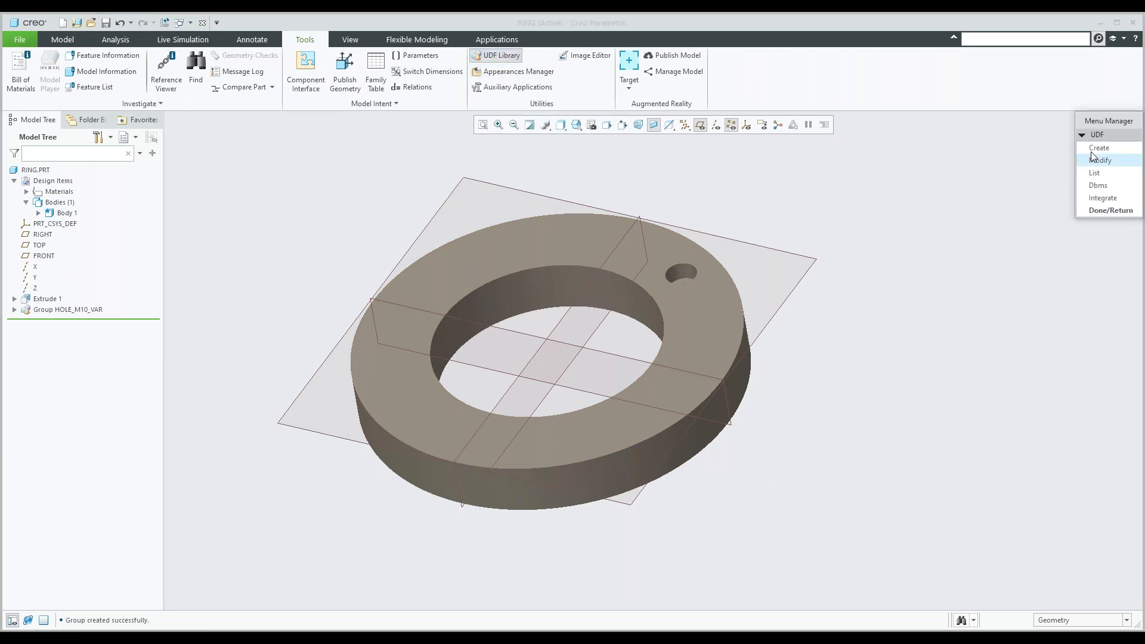
click(1095, 148)
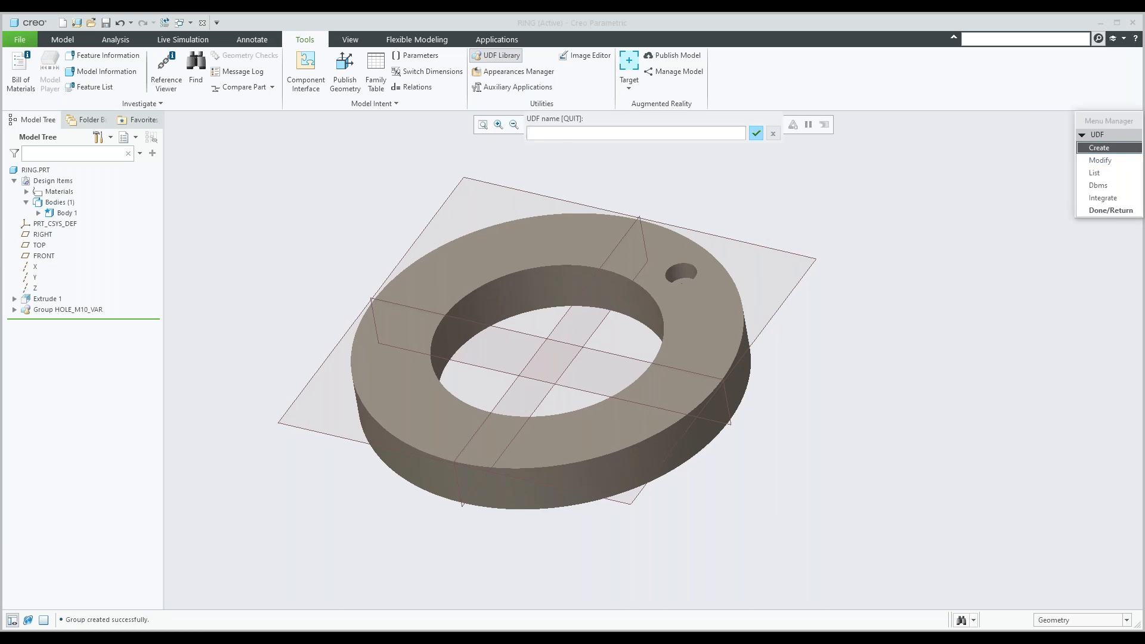
key(Escape)
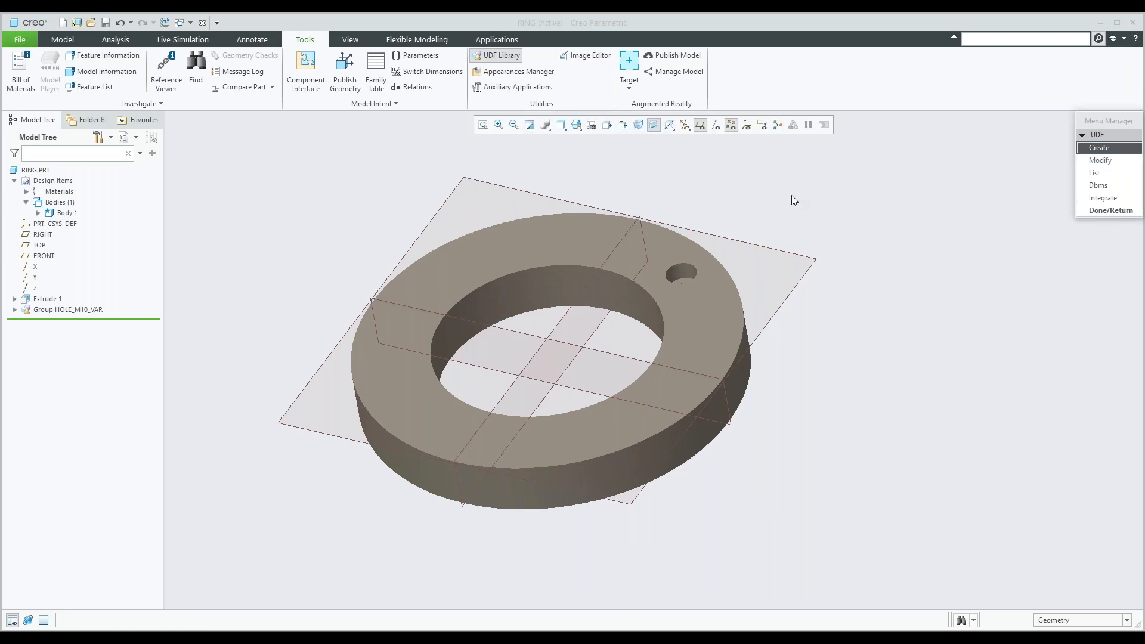
click(1093, 213)
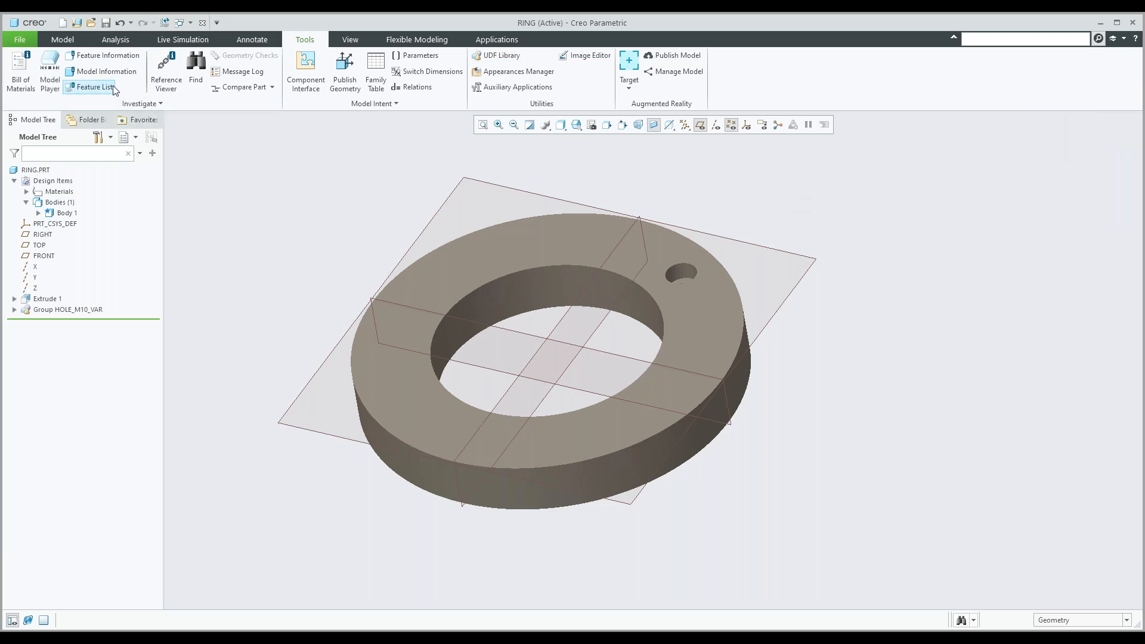
Start a hole on the ring's upper face, offset about 69.05 from the FRONT plane and 125.57 from the RIGHT plane.
click(63, 40)
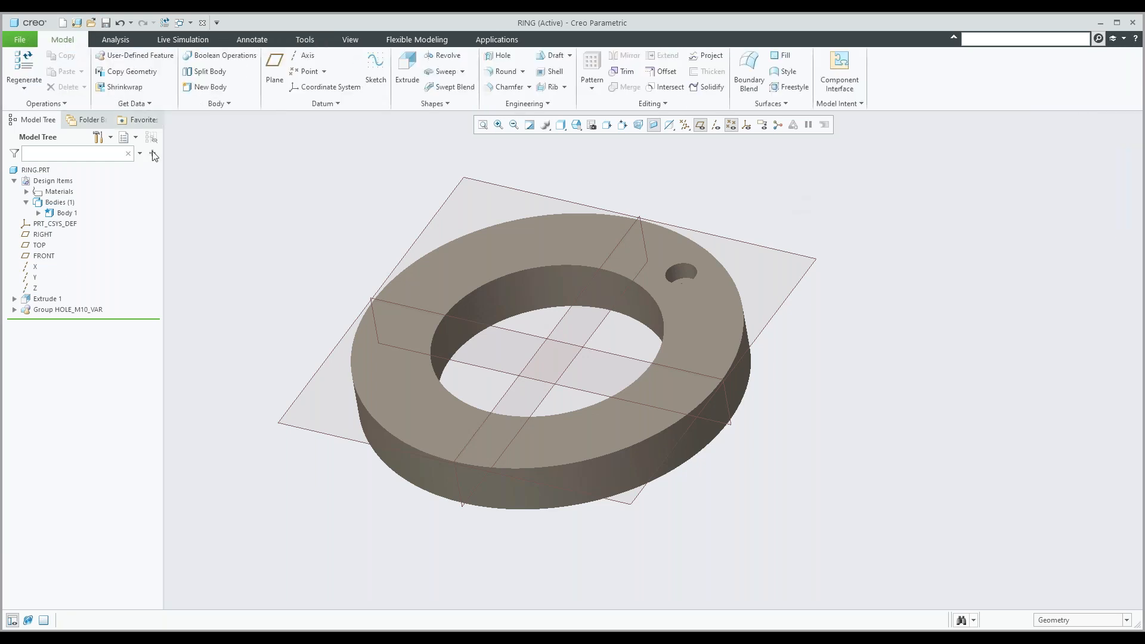
click(500, 57)
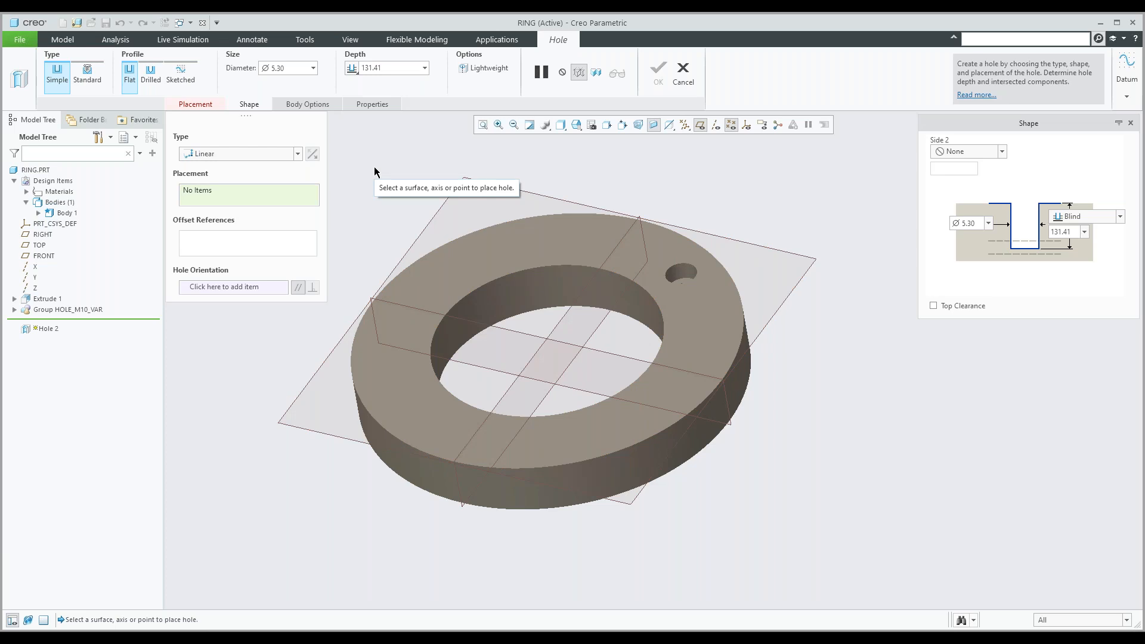
click(464, 269)
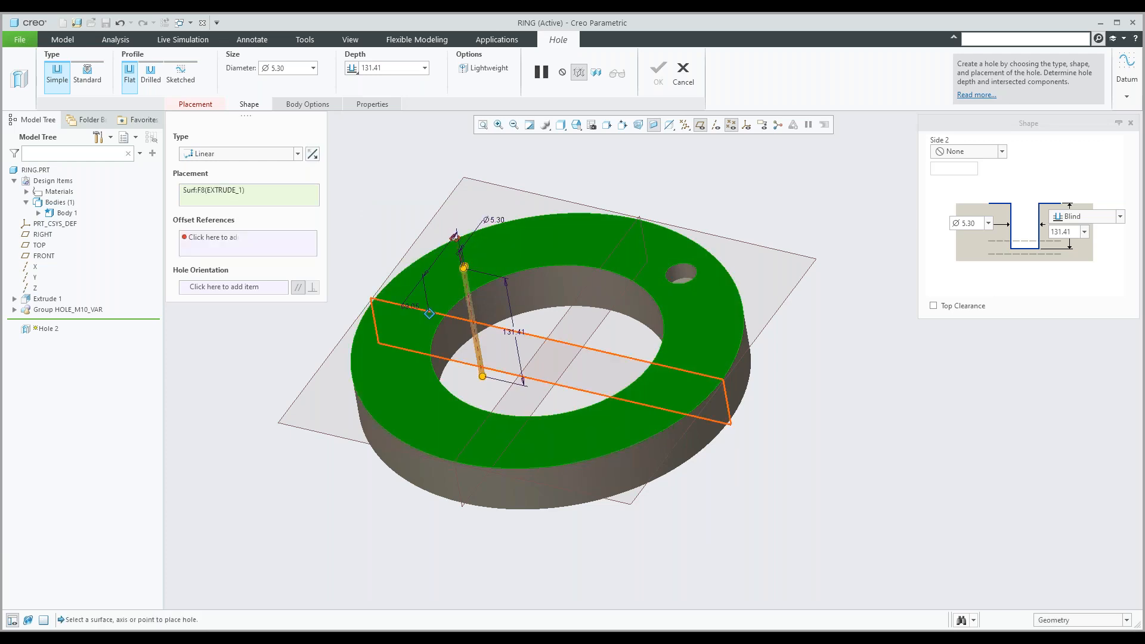
drag(455, 238, 581, 296)
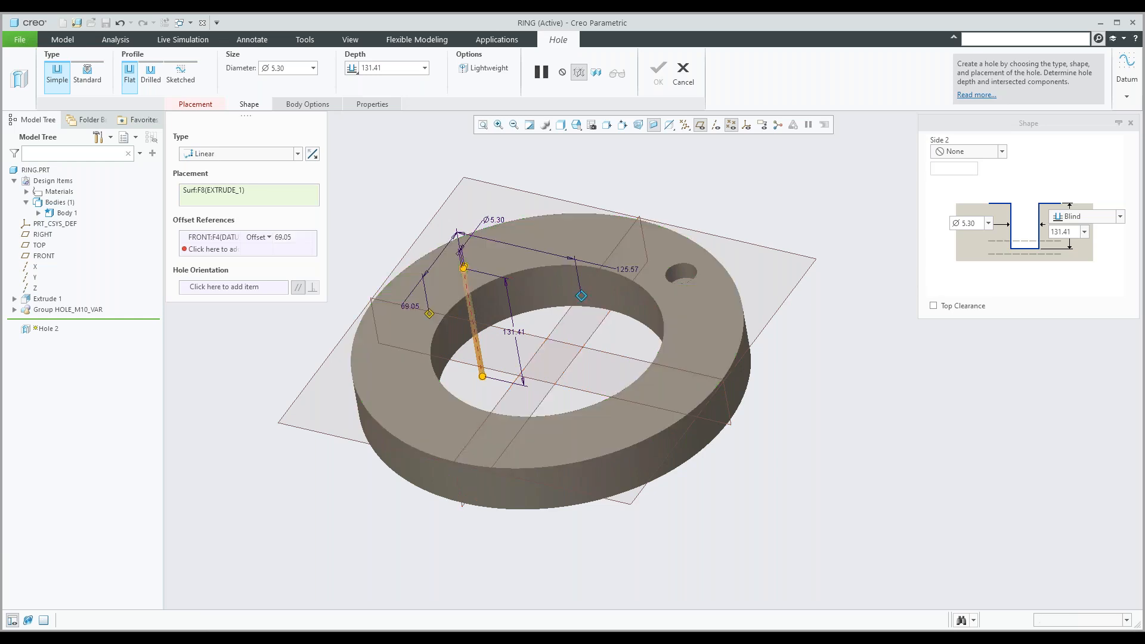
click(581, 296)
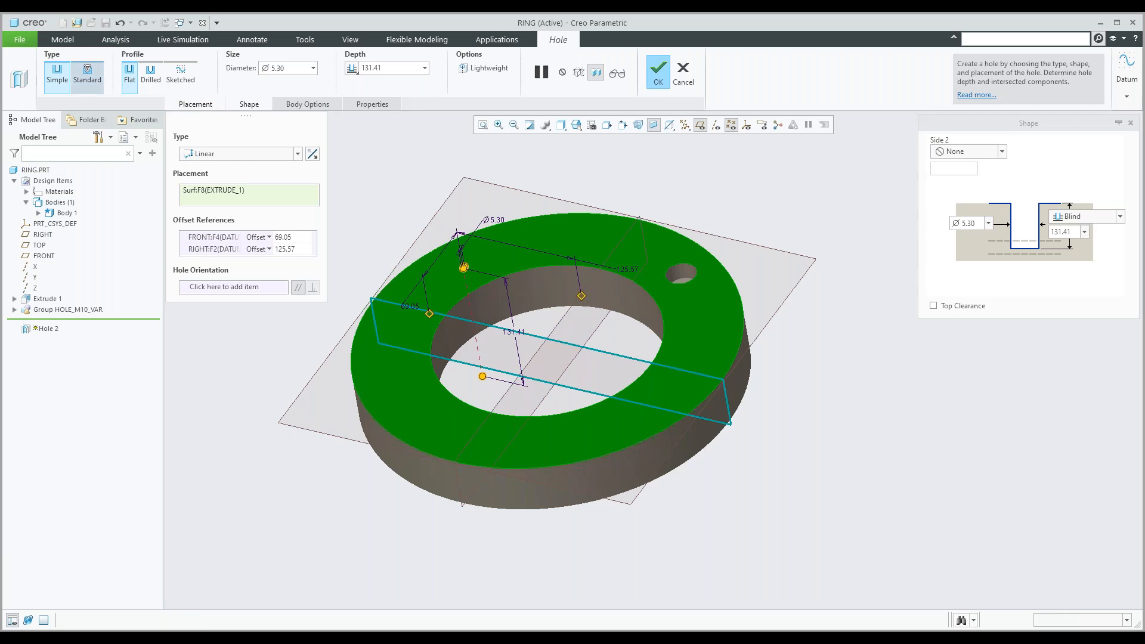
Make the new hole a standard tapped ISO hole with screw size M10x1.5.
click(87, 74)
click(463, 84)
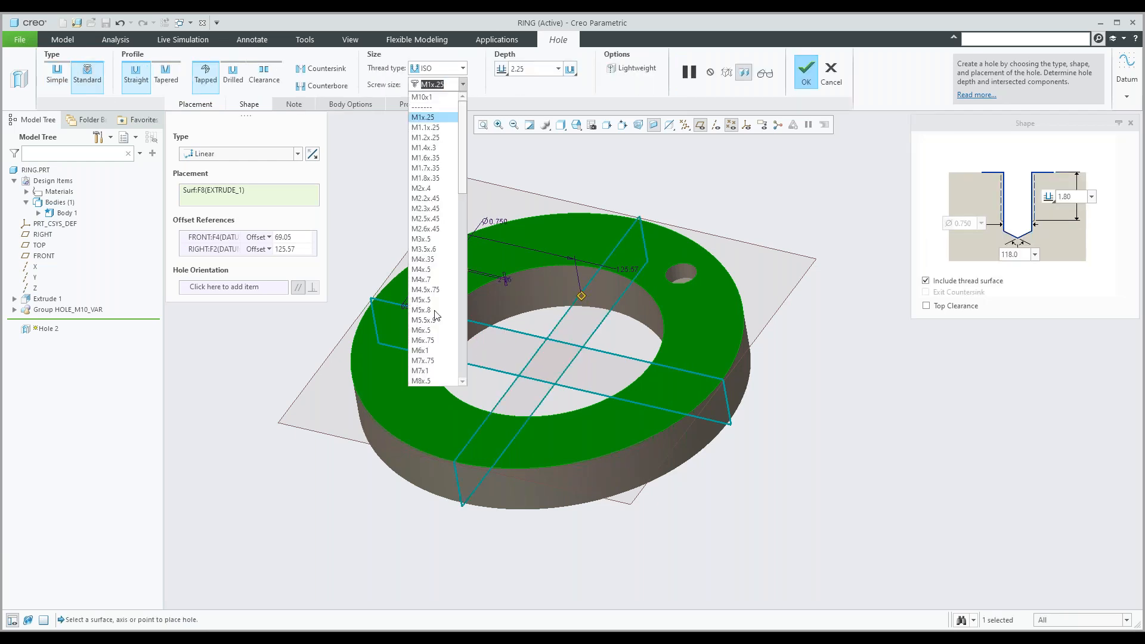
scroll(436, 319, down, 5)
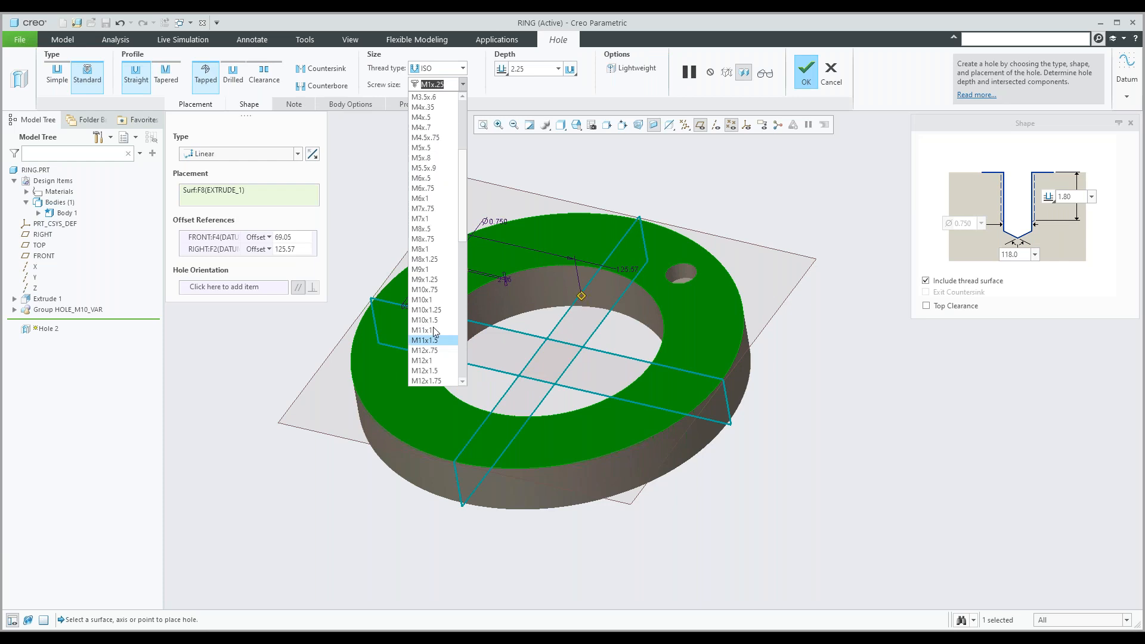
click(424, 320)
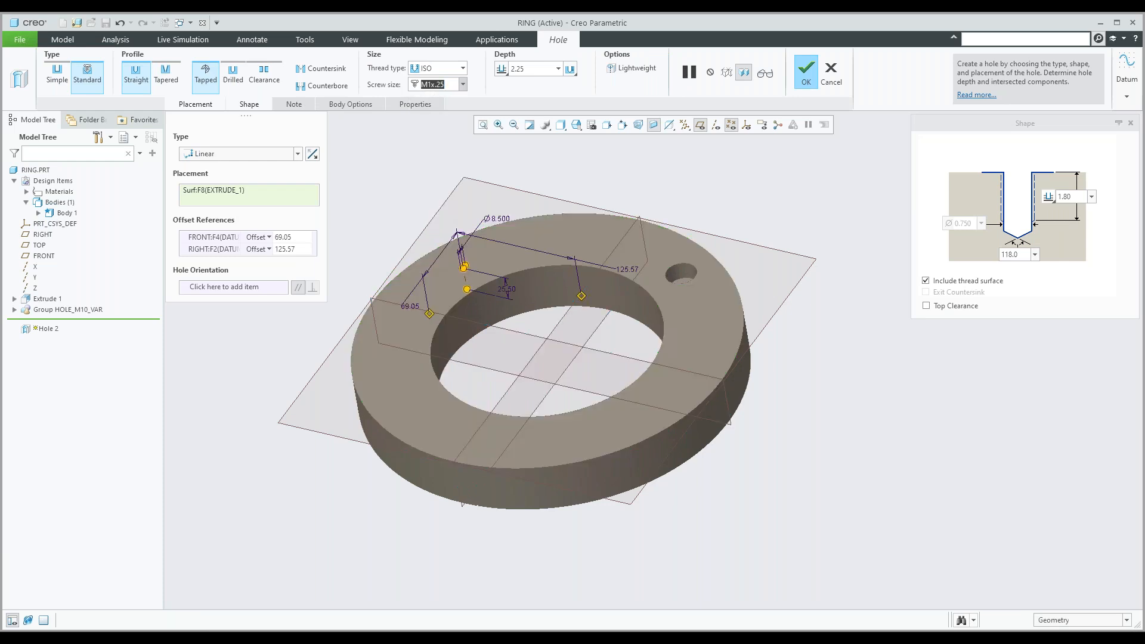
scroll(467, 291, down, 3)
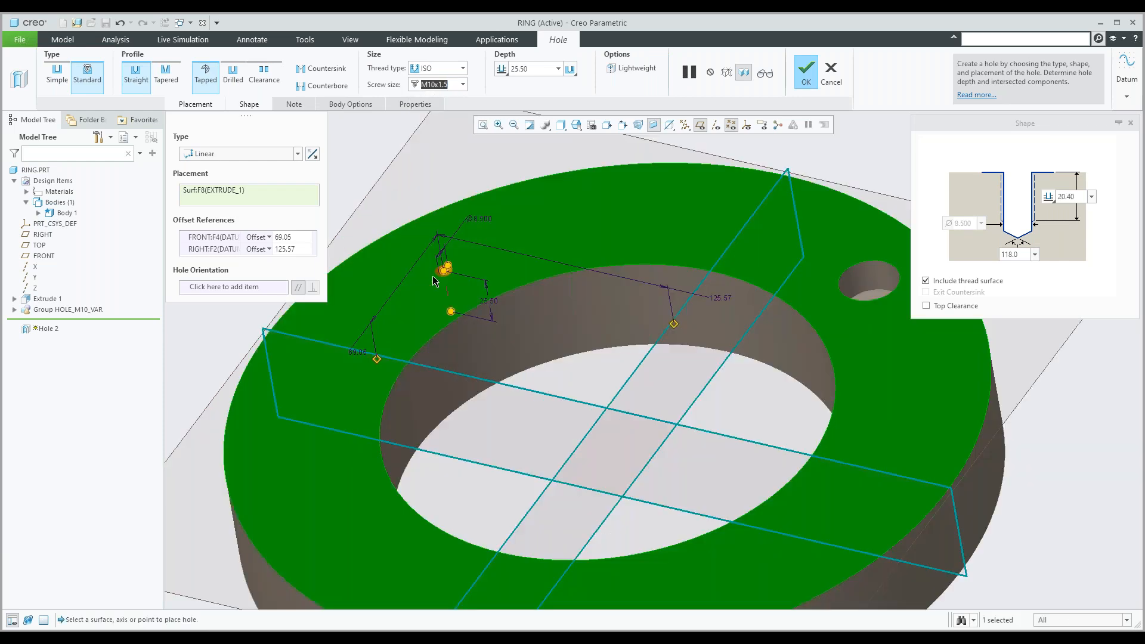
scroll(432, 275, down, 4)
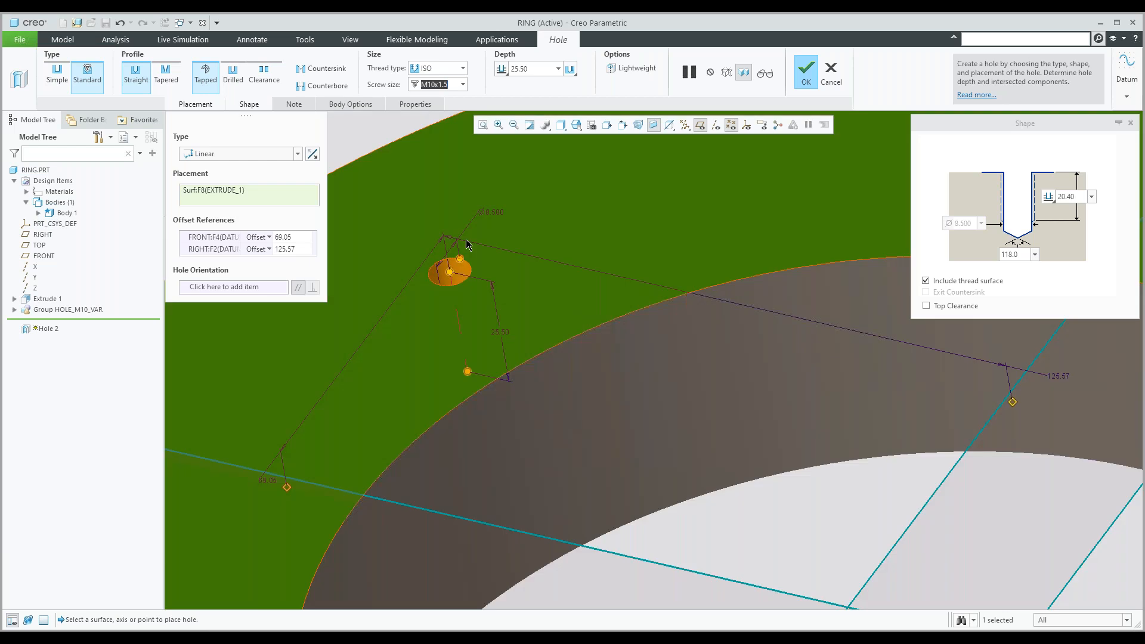
Add a counterbore 17.50 in diameter and 10.00 deep to the tapped hole, set the drill depth to 30.00 and complete the hole.
click(322, 86)
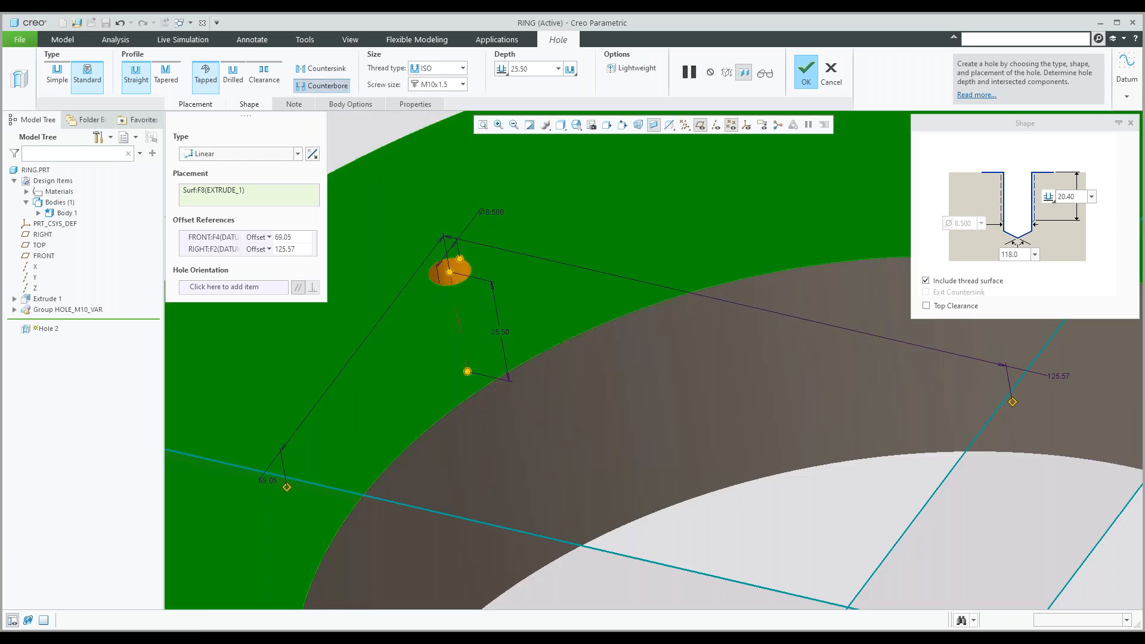
click(321, 68)
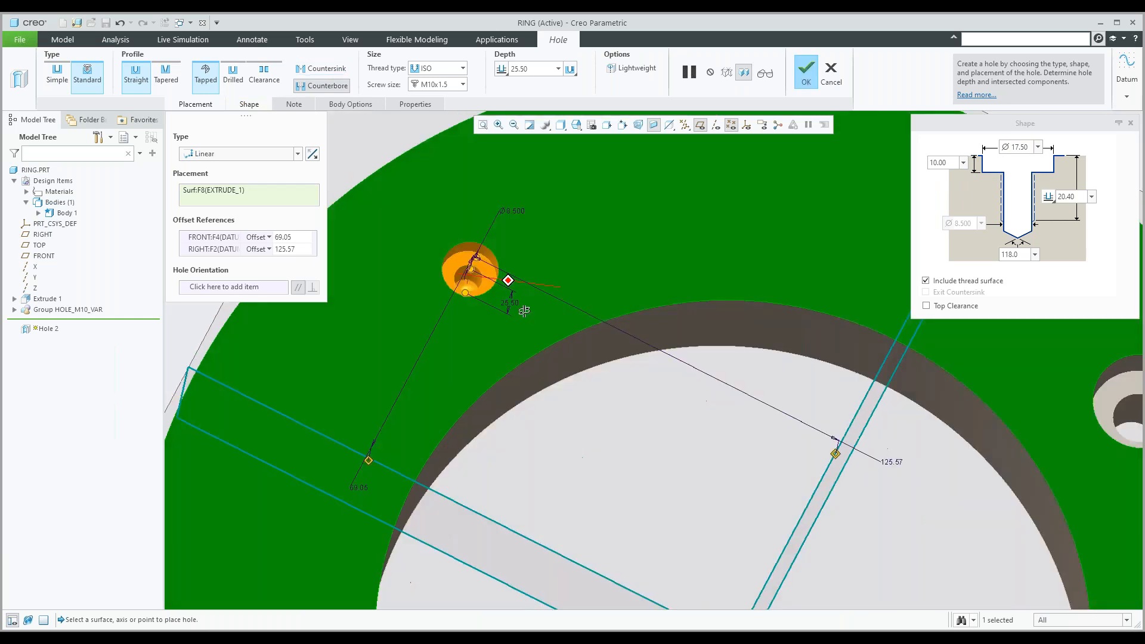
middle_drag(524, 311, 524, 248)
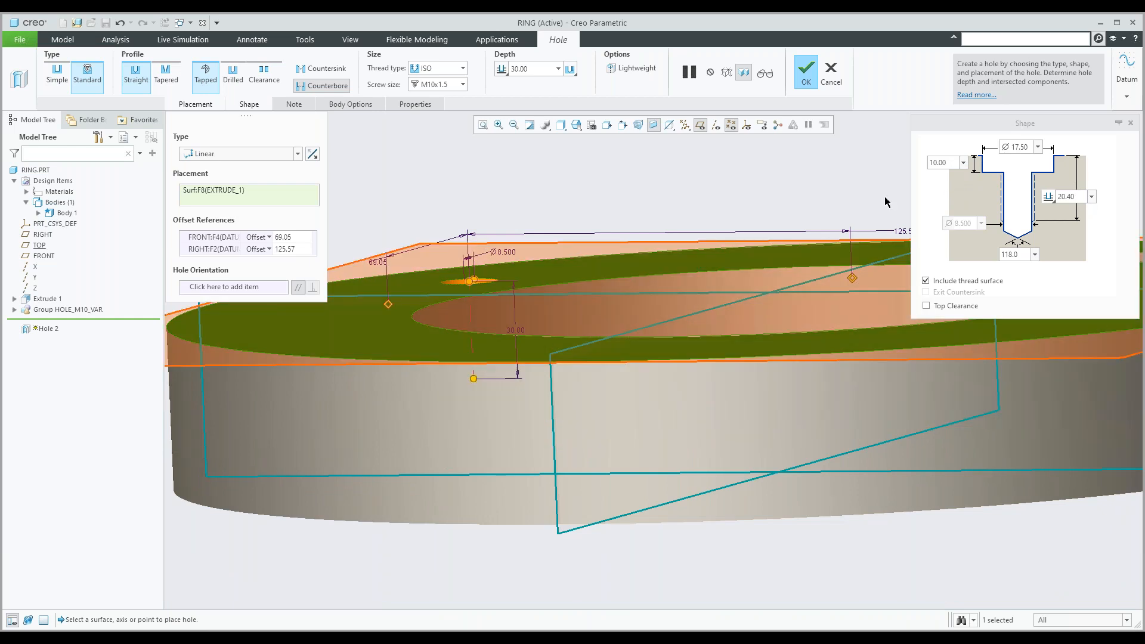
click(806, 78)
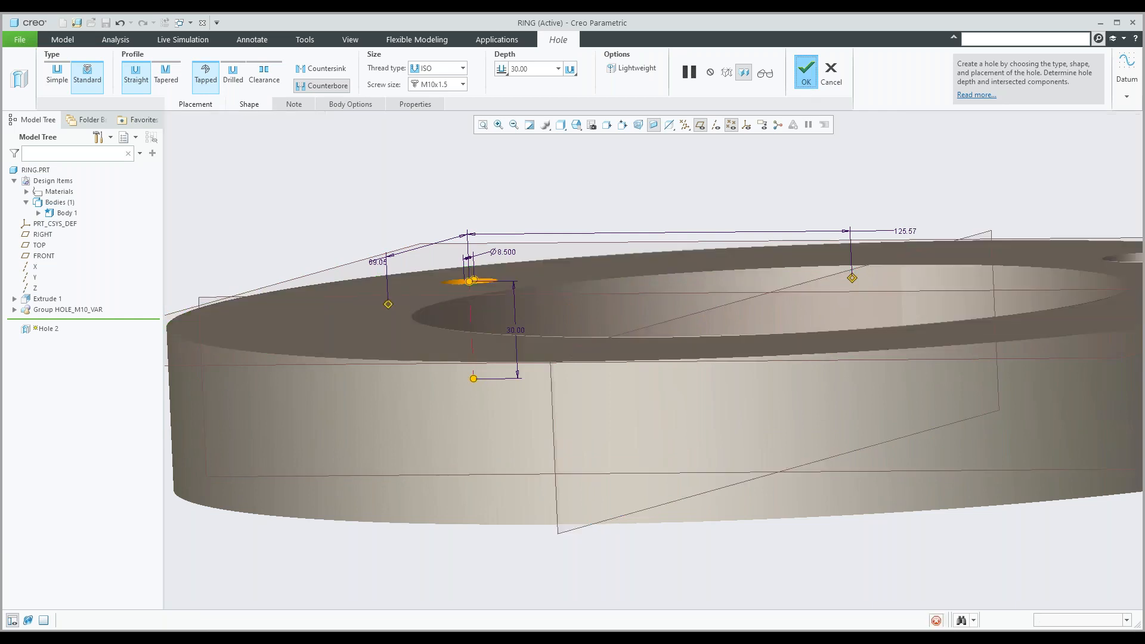
mouse_move(433, 225)
middle_down()
mouse_move(431, 263)
mouse_move(281, 241)
middle_up()
click(281, 241)
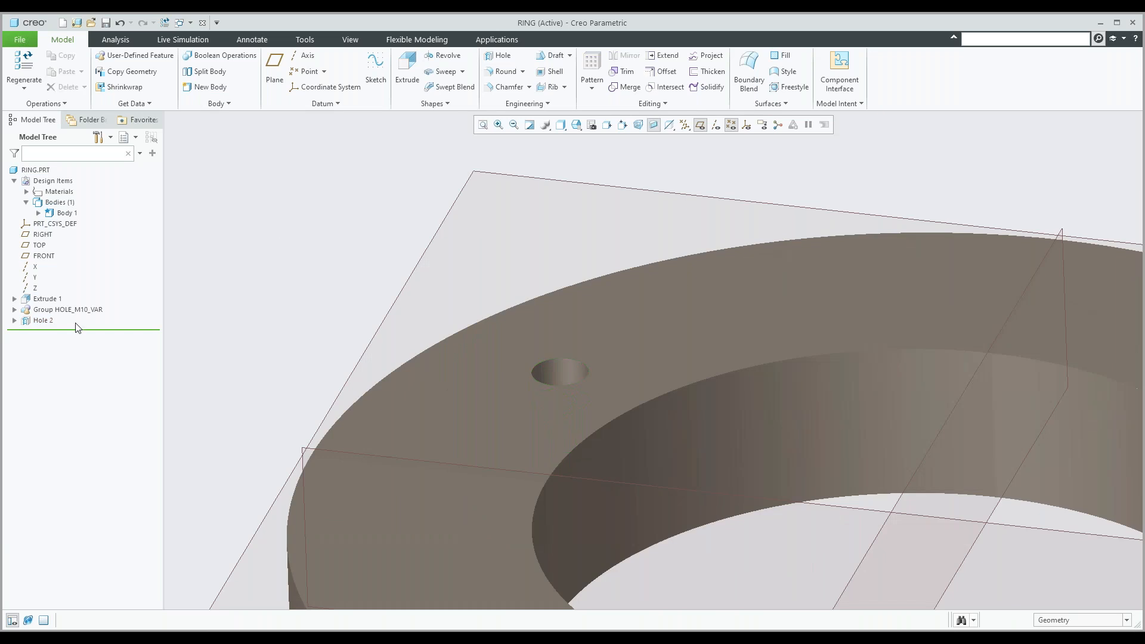
click(39, 321)
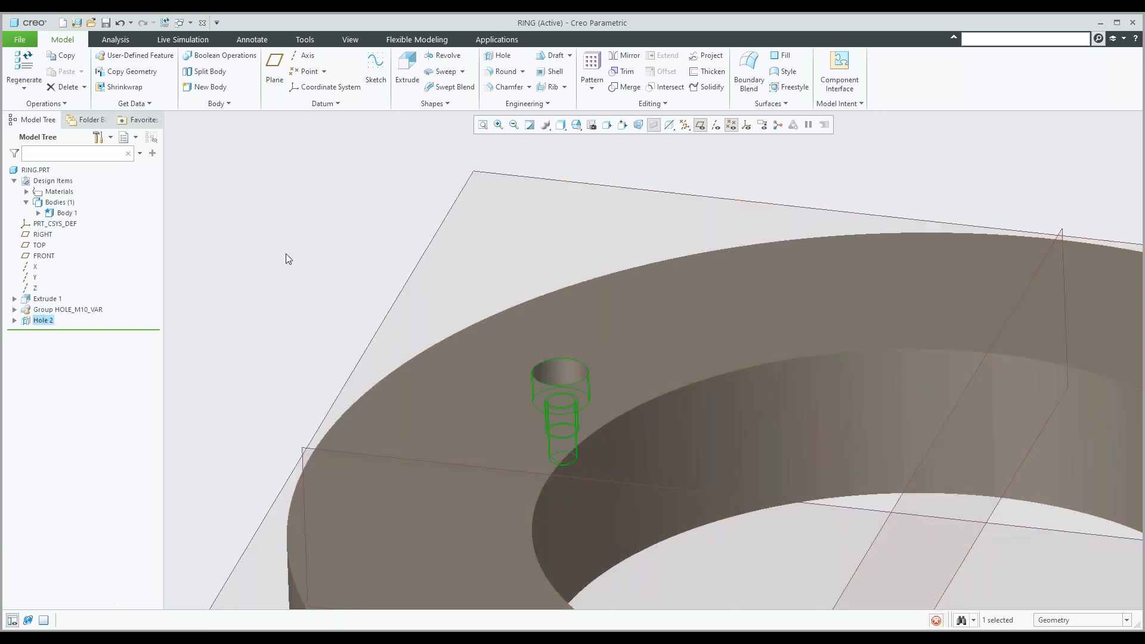
click(286, 254)
Start a stand-alone user-defined feature named Hole_web in the UDF library, including the reference part.
scroll(286, 254, up, 2)
shift+middle_drag(312, 249, 312, 269)
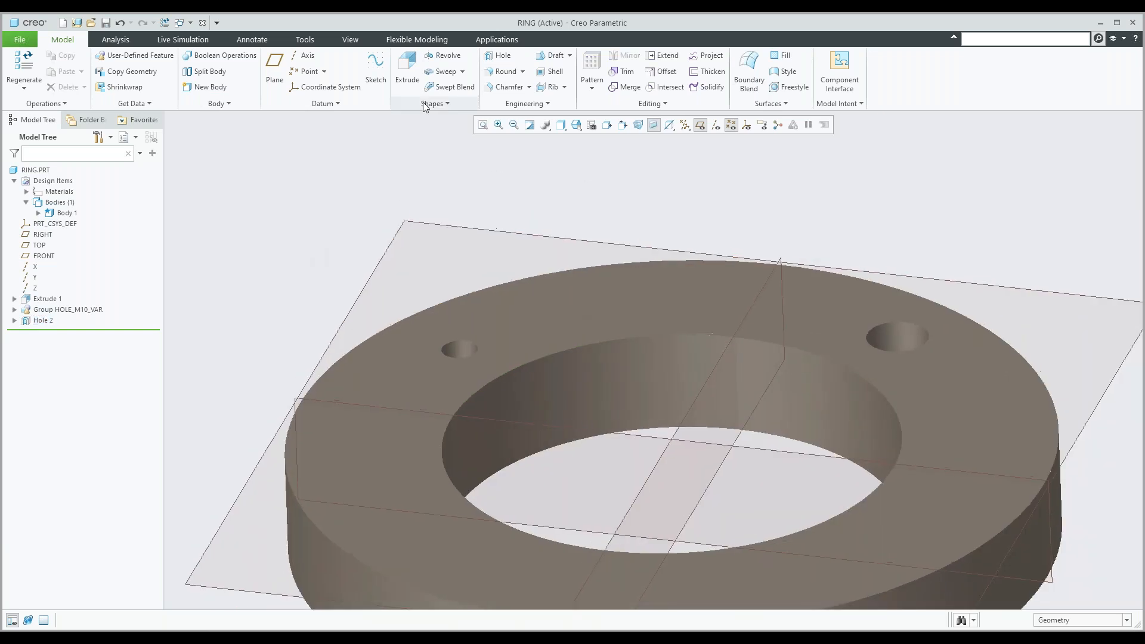
click(314, 41)
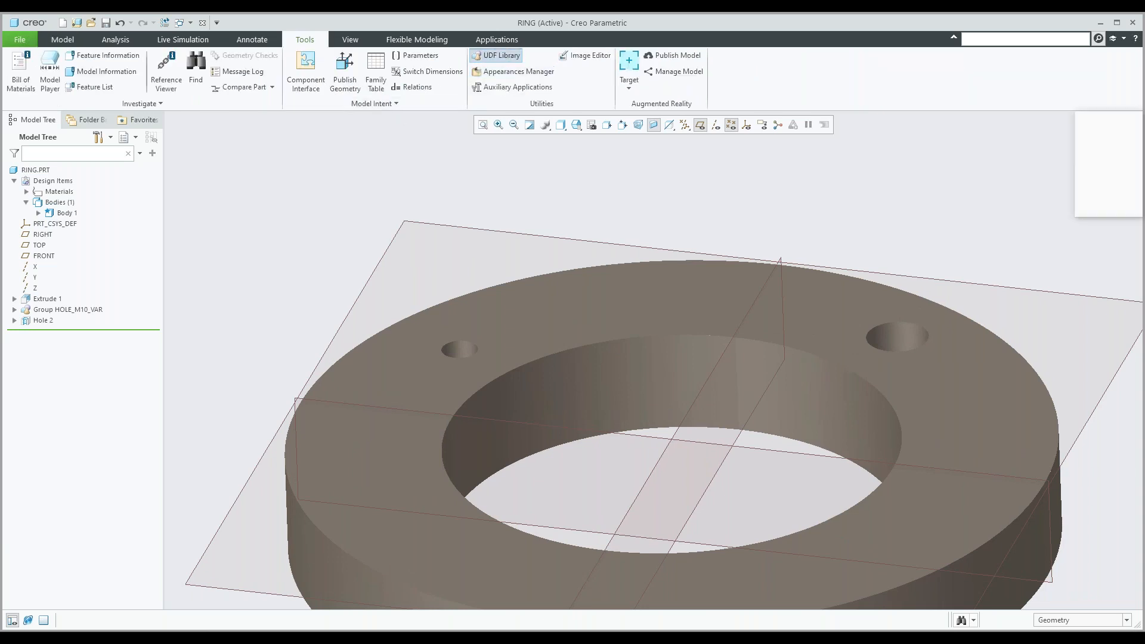
click(501, 55)
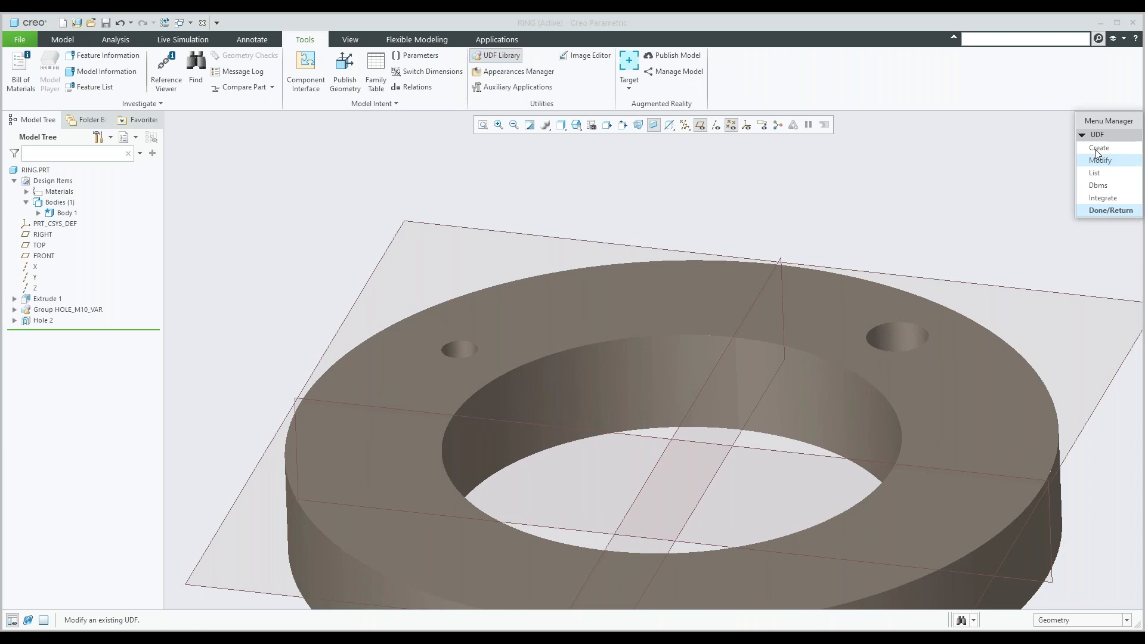
click(1095, 148)
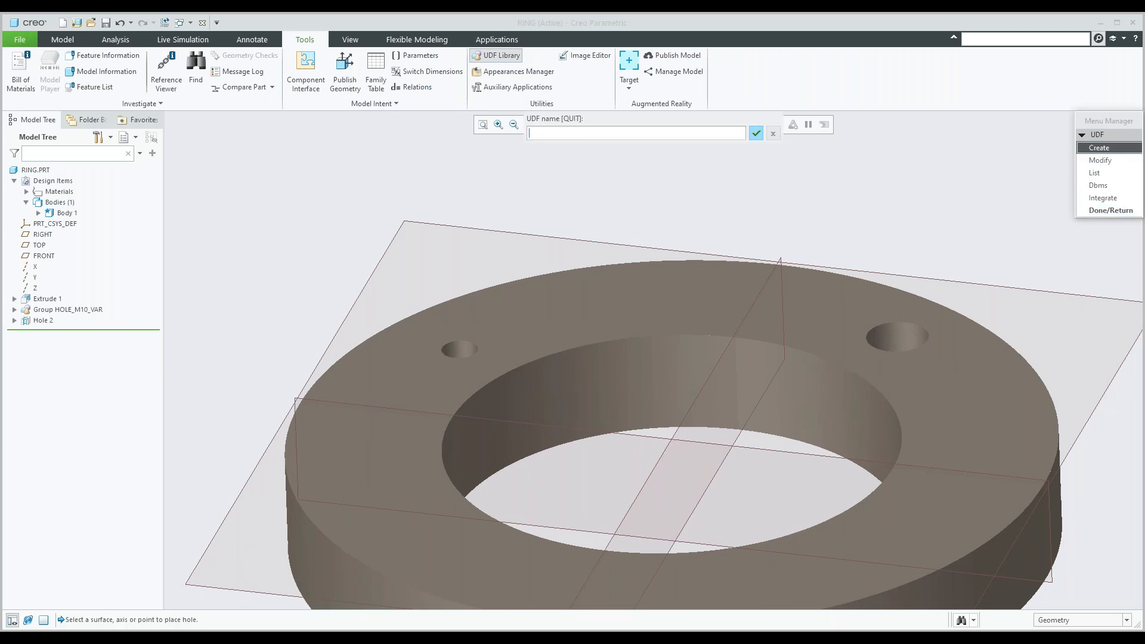
text(Hole_web)
click(756, 136)
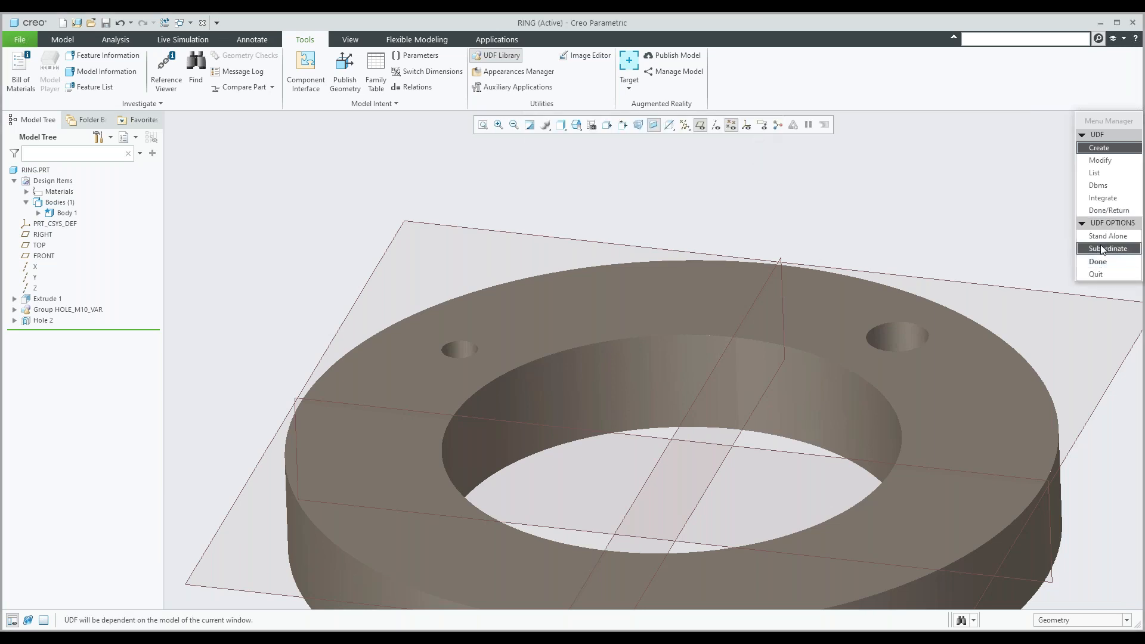
click(1104, 249)
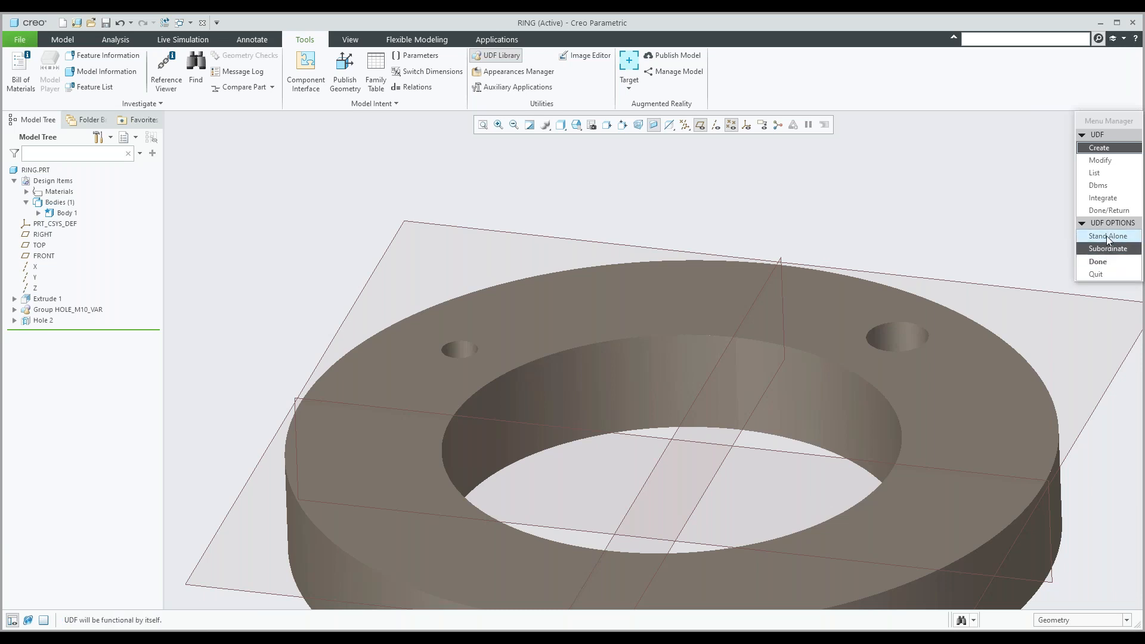
click(1107, 235)
click(1099, 262)
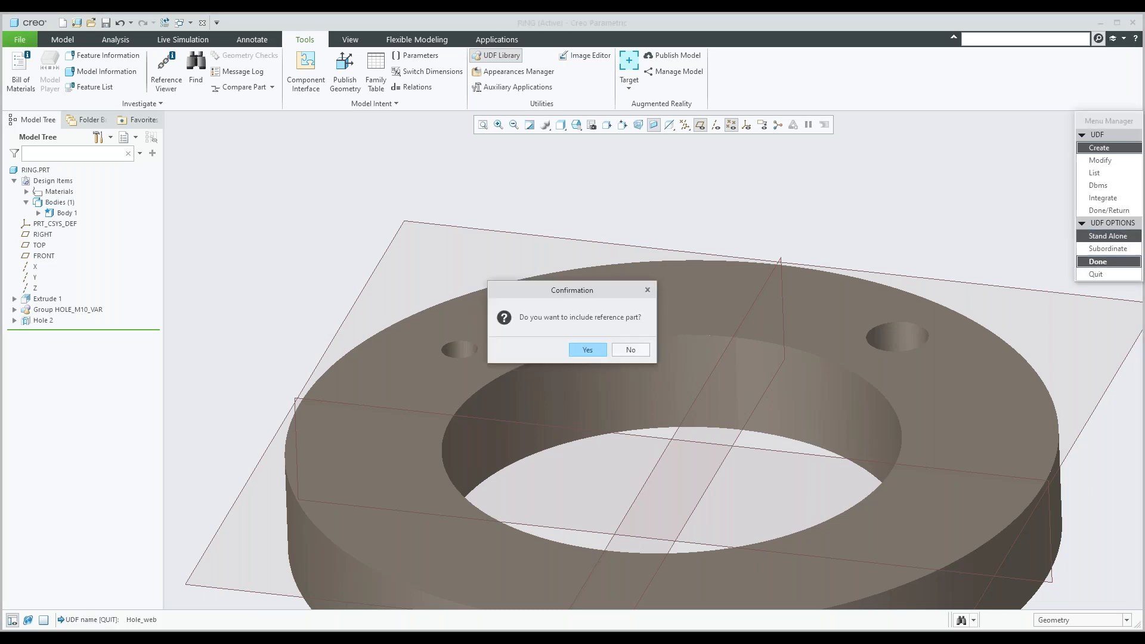
click(590, 350)
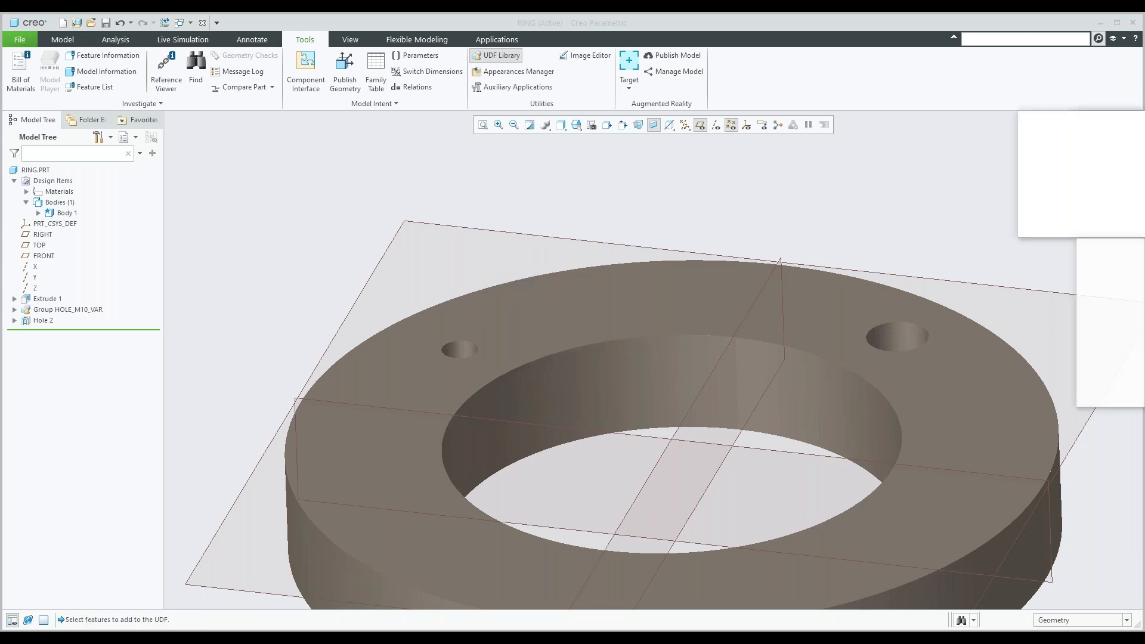
Add Hole 2 as the only feature of the Hole_web user-defined feature and finish the feature selection.
scroll(638, 260, up, 3)
shift+middle_drag(666, 267, 583, 267)
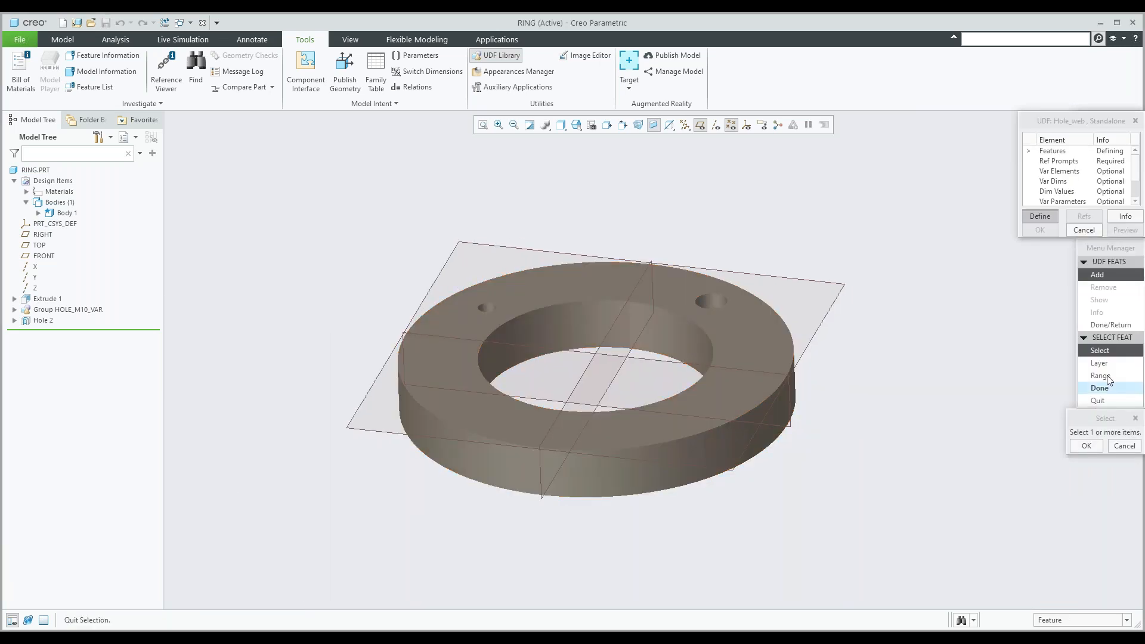
drag(1084, 249, 1033, 249)
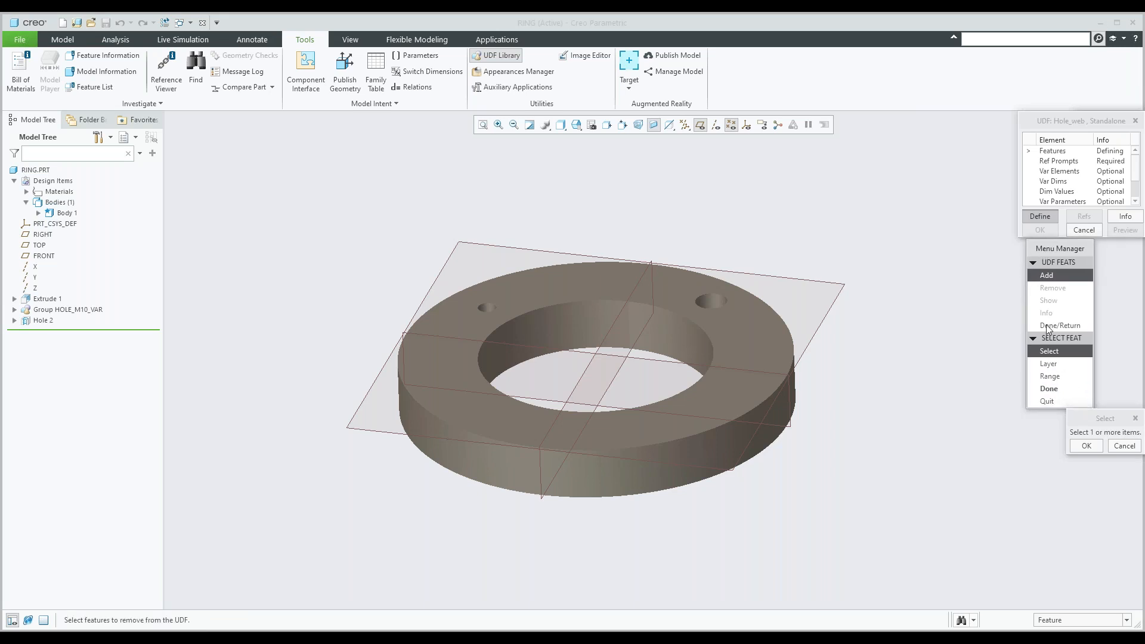
click(43, 322)
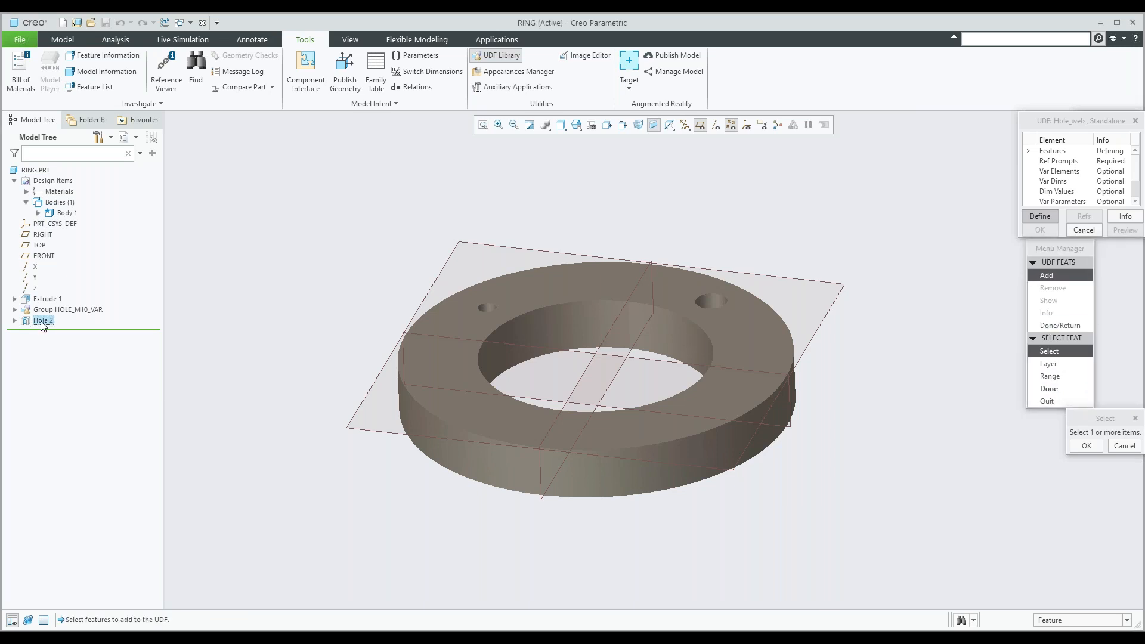
click(1087, 446)
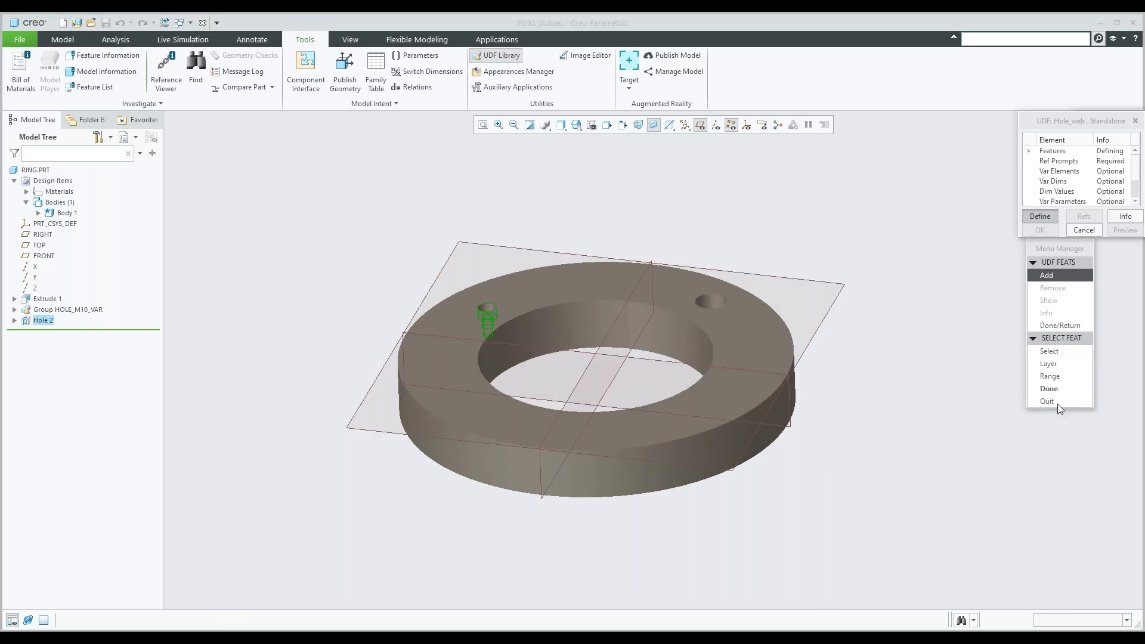
click(1053, 388)
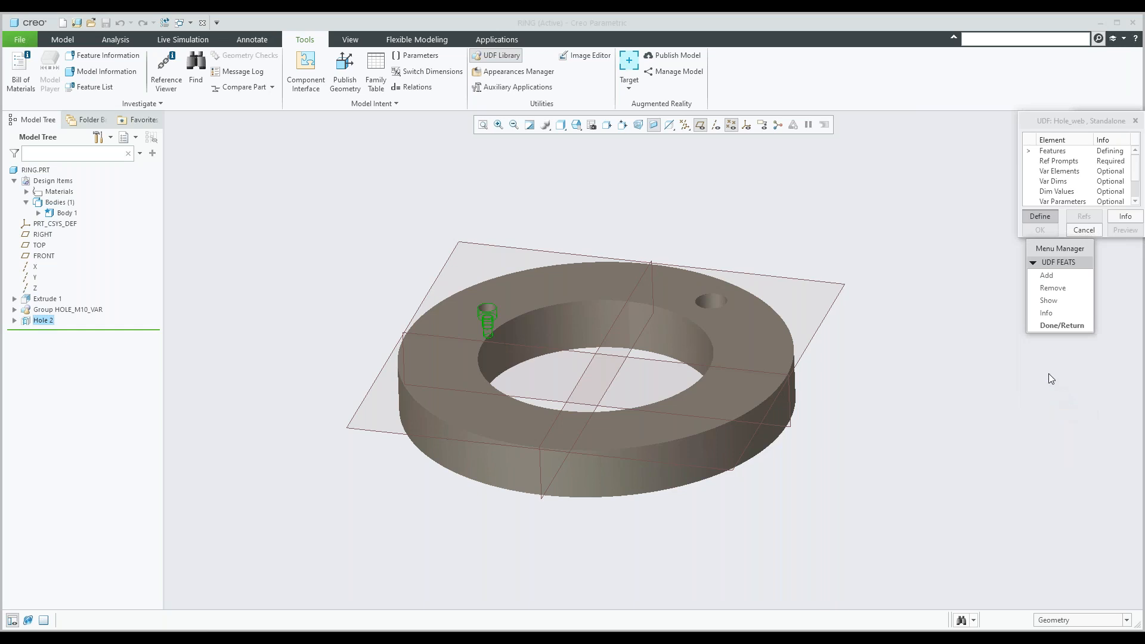
click(1059, 325)
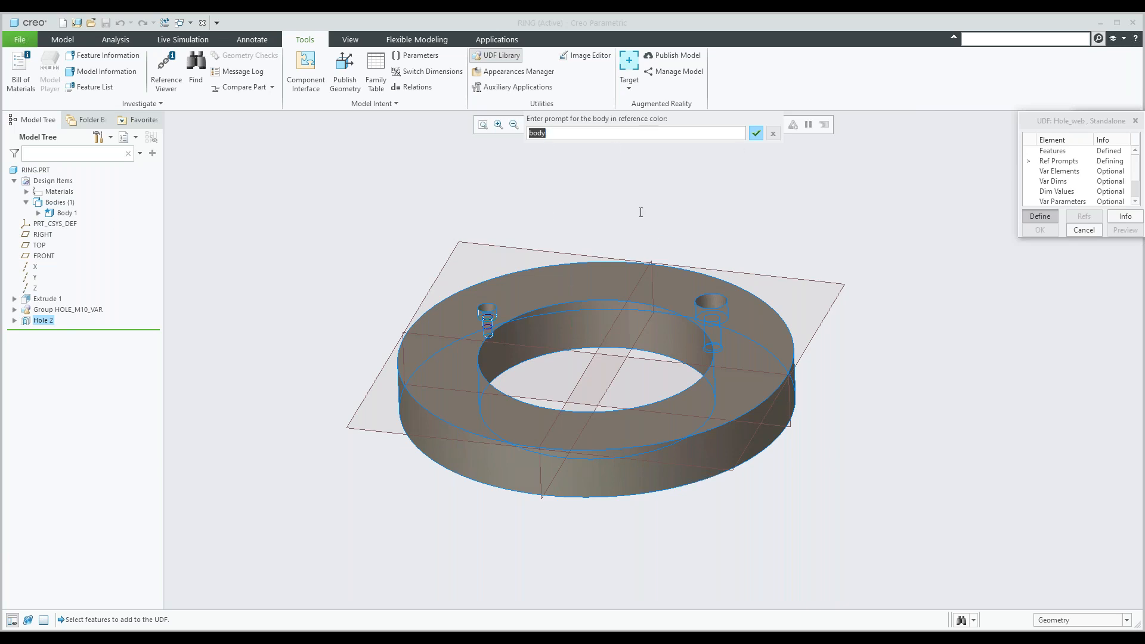
Accept the prompt "body" for the body reference and name the ring's upper face prompt Start_surface.
click(756, 135)
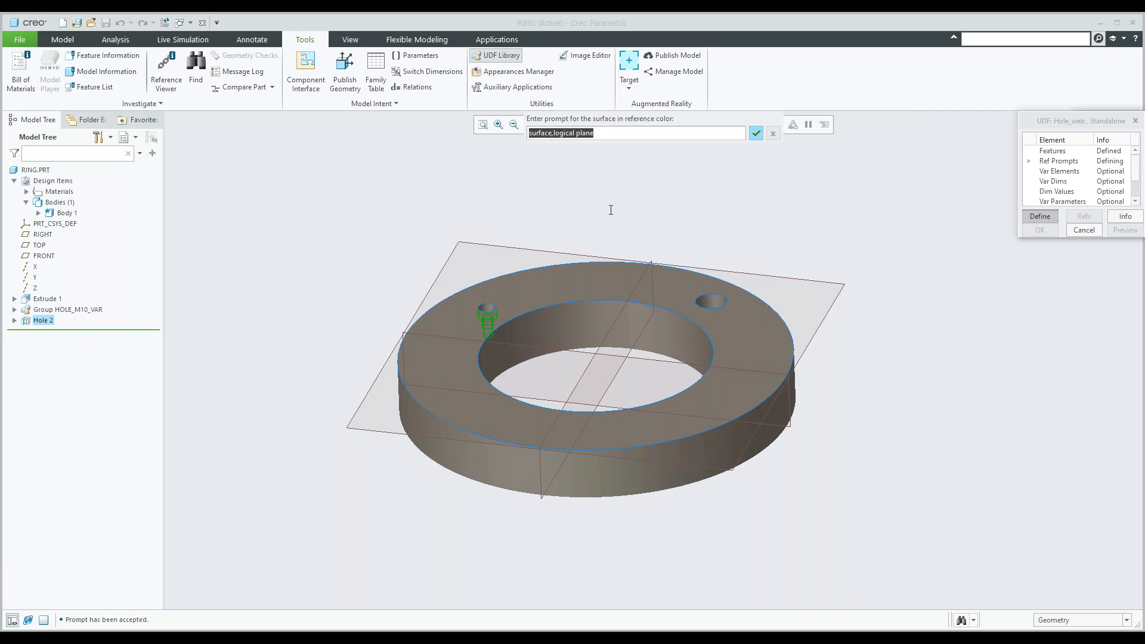
click(602, 133)
key(BackSpace)
key(BackSpace)
key(BackSpace)
key(BackSpace)
key(BackSpace)
key(BackSpace)
key(BackSpace)
key(BackSpace)
key(BackSpace)
key(BackSpace)
key(BackSpace)
key(BackSpace)
text(Start)
text(-)
key(BackSpace)
text(_surface)
click(756, 135)
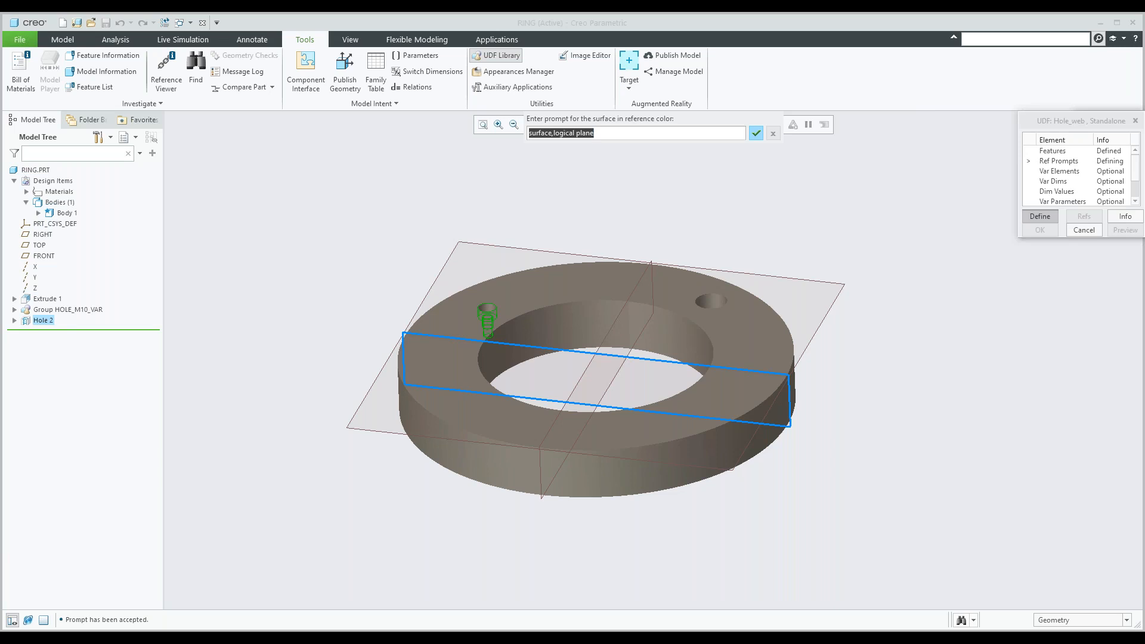
Name the FRONT plane's reference prompt Plane_1 and give the RIGHT plane's prompt a matching Plane_ name.
double_click(584, 133)
drag(594, 133, 528, 134)
text(Plane_1)
key(Return)
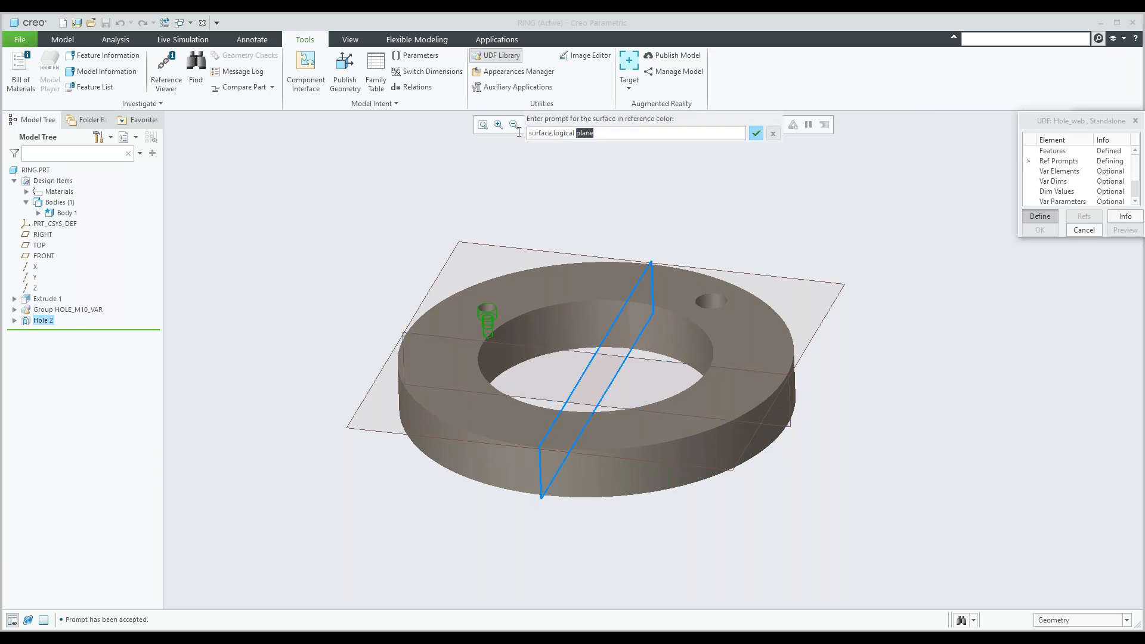
text(Plane_)
key(Return)
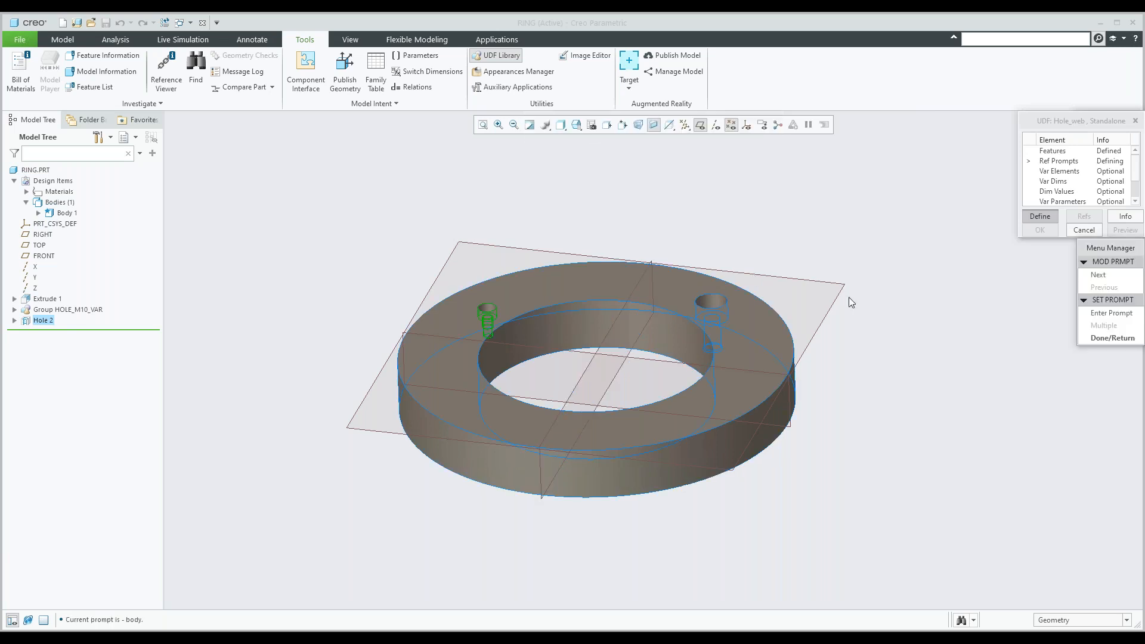
Finish the reference prompts, store the Hole_web user-defined feature and leave the UDF library.
click(1111, 338)
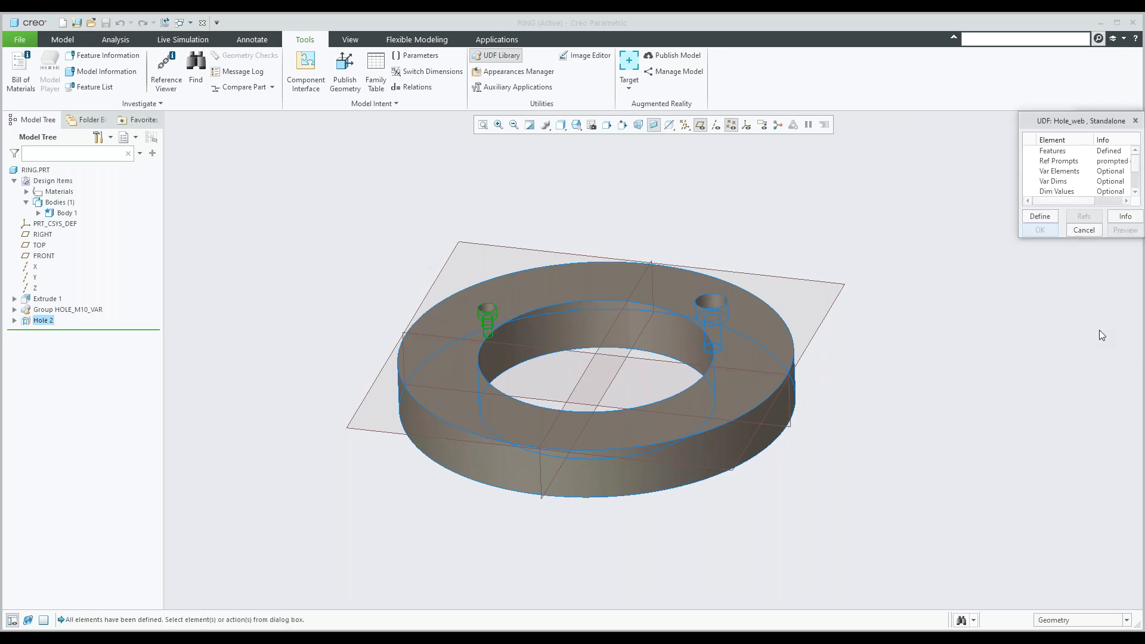
click(1044, 233)
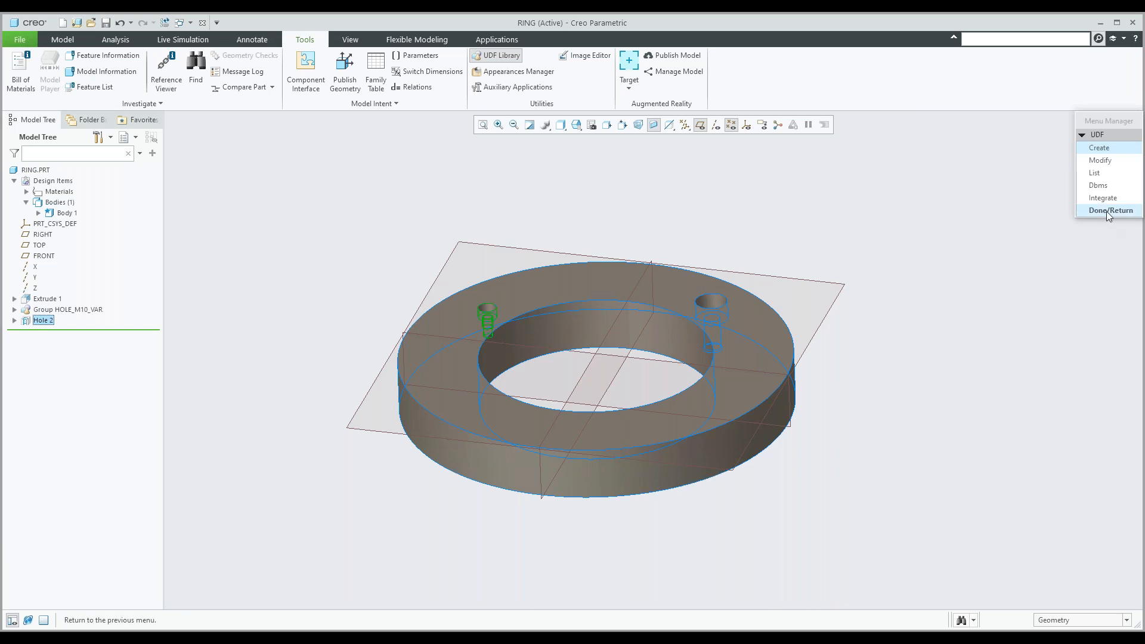
click(1108, 211)
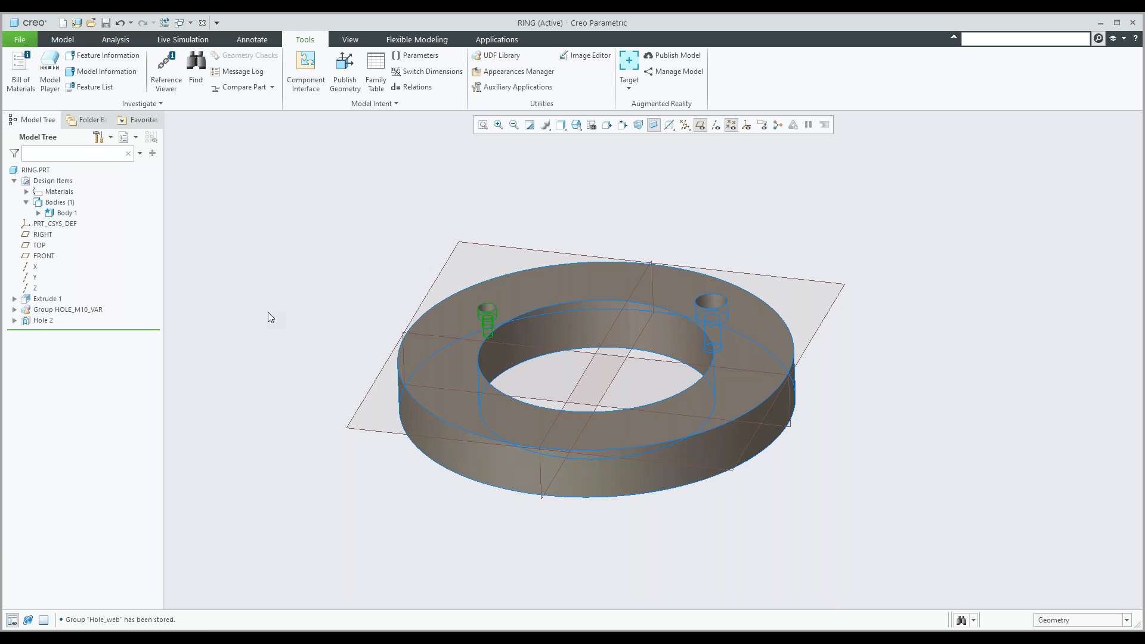
Roll the model back to just after Extrude 1 and load hole_web.gph from the working directory with advanced reference configuration.
drag(57, 329, 66, 306)
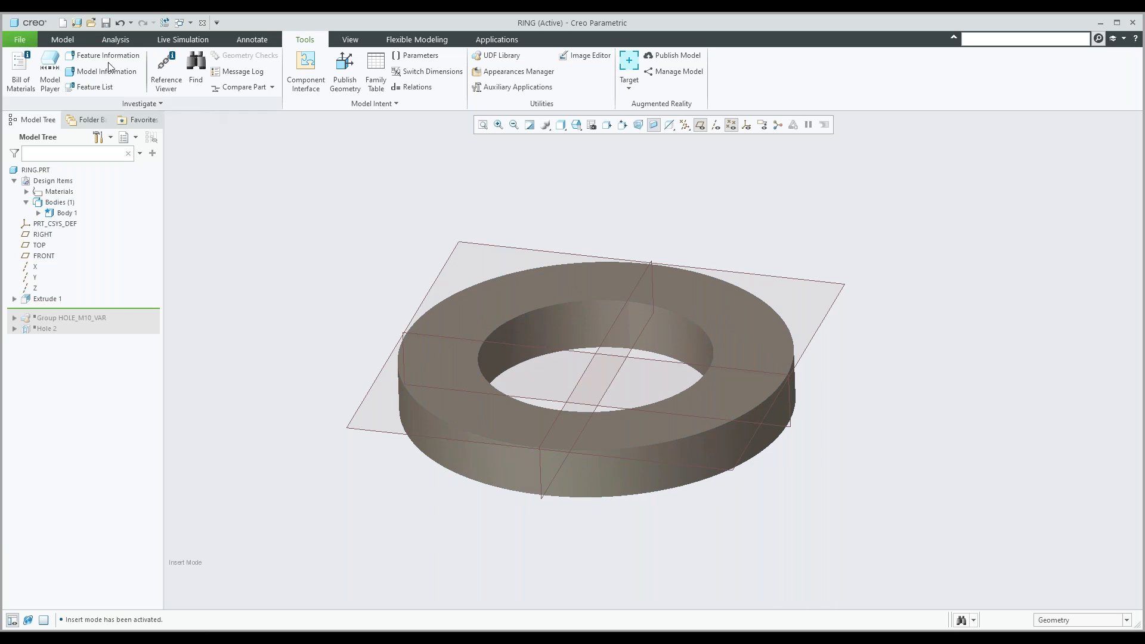
click(63, 40)
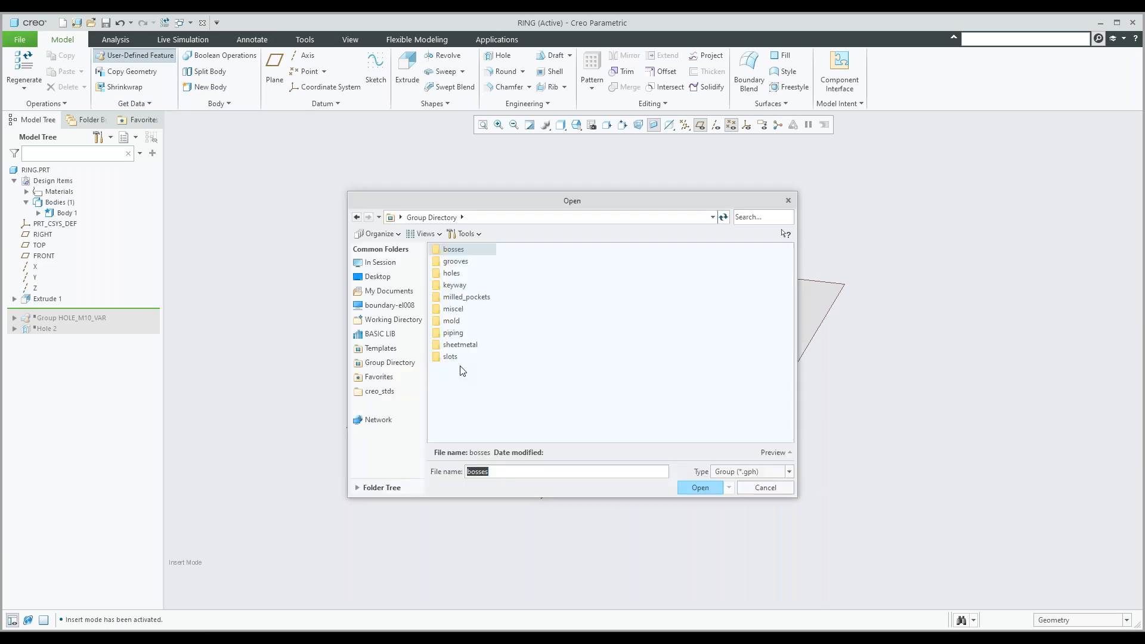
click(393, 320)
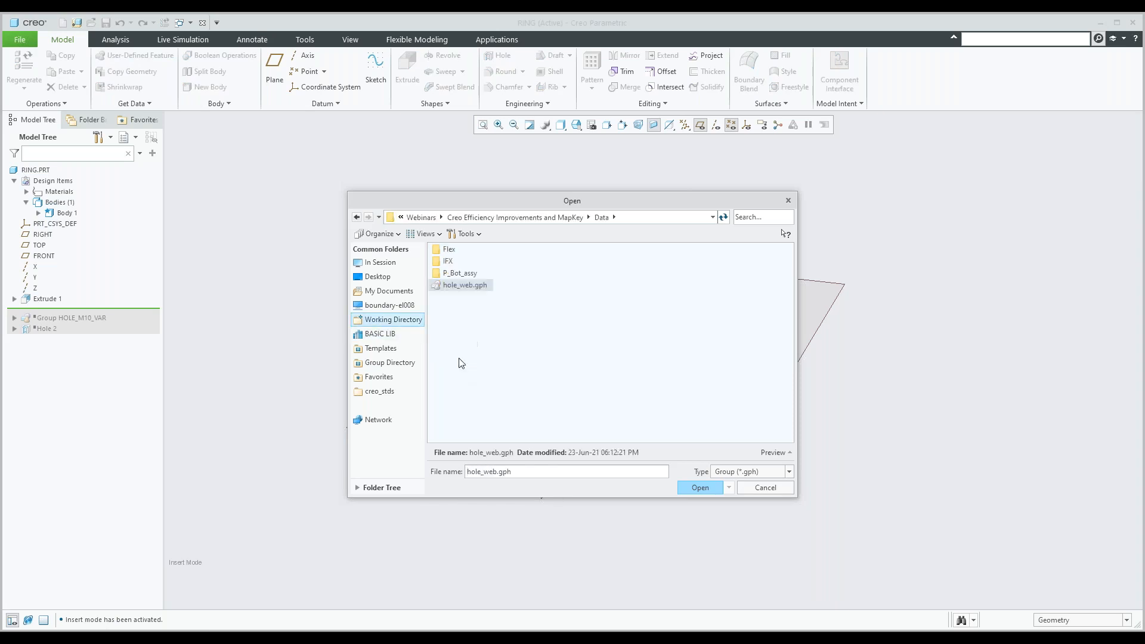
double_click(465, 285)
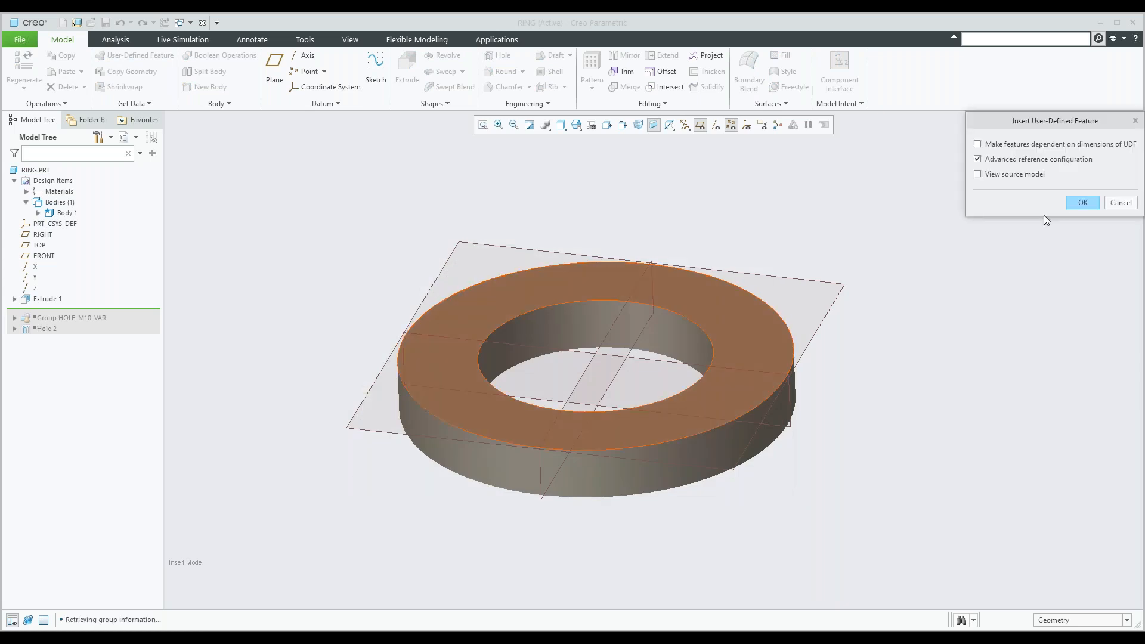
click(1069, 204)
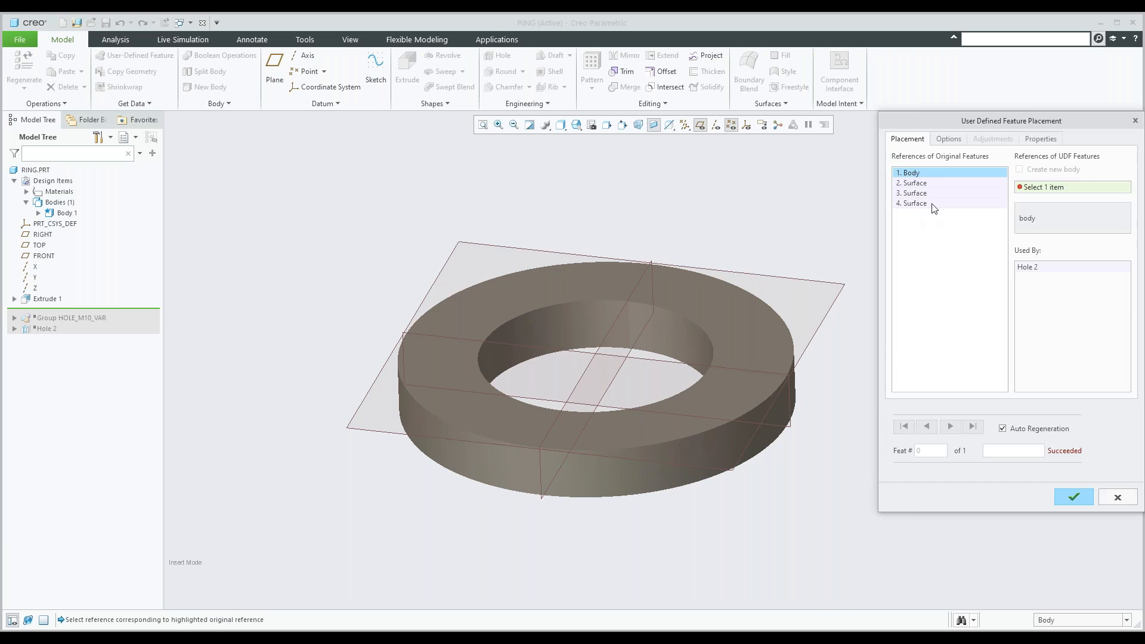
Try to place Hole_web using Body 1, the ring's upper face, and the FRONT and RIGHT datum planes as its references.
click(67, 213)
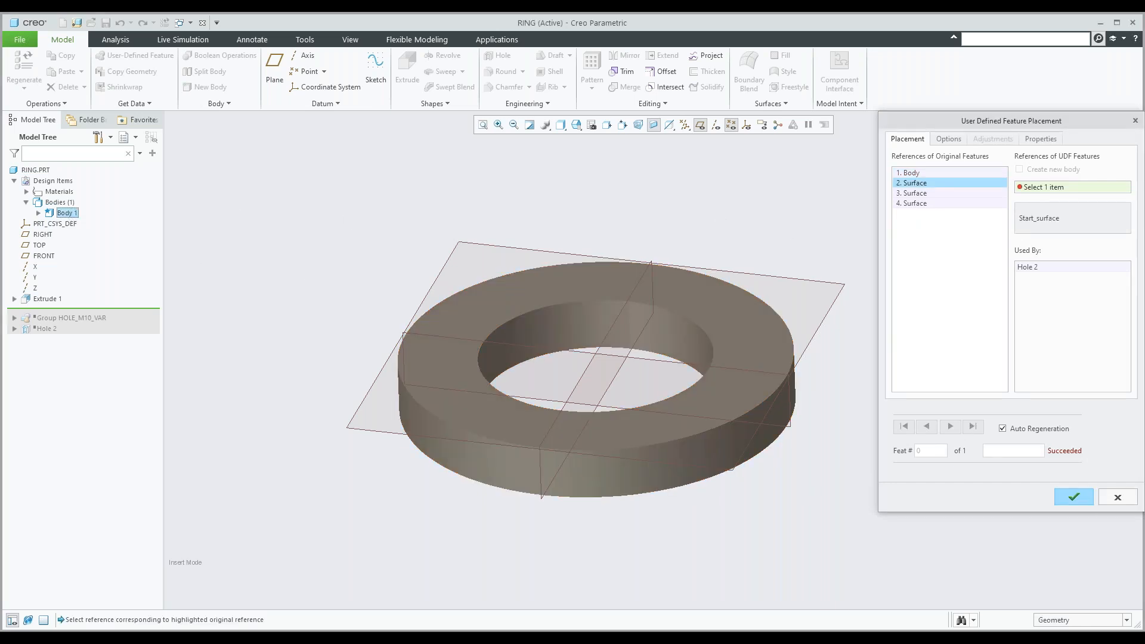
click(517, 290)
click(517, 290)
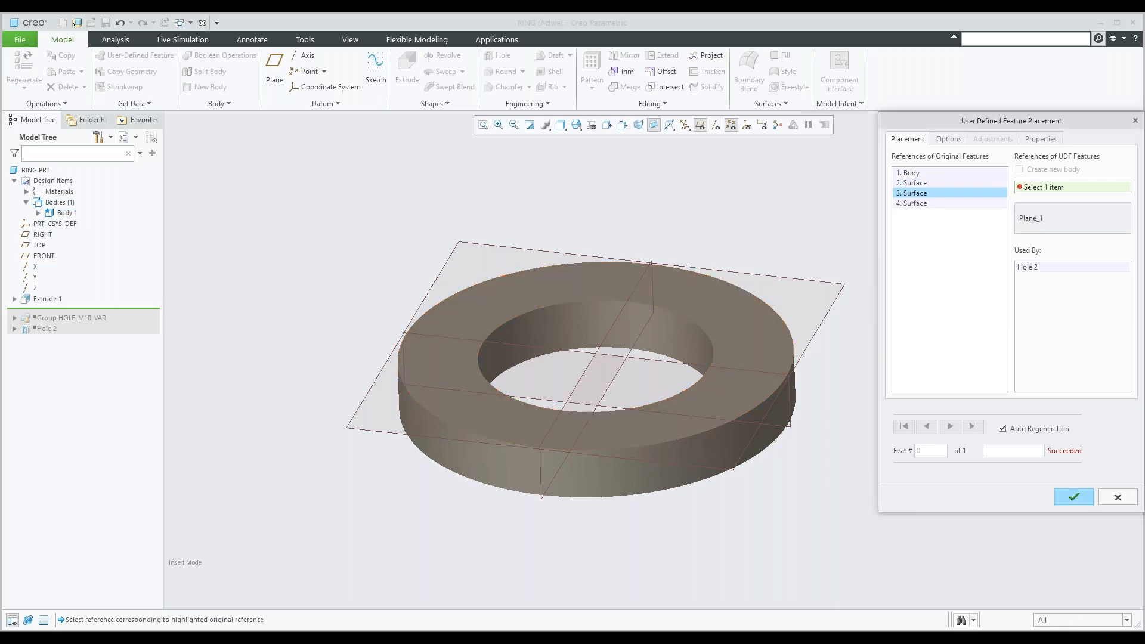
click(427, 336)
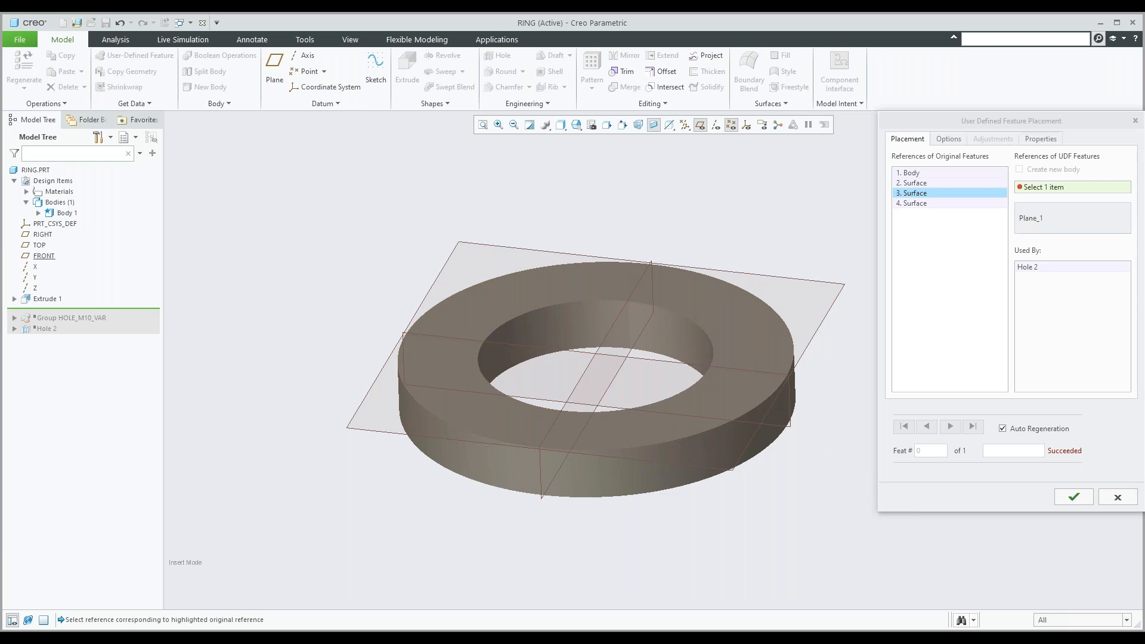
click(617, 327)
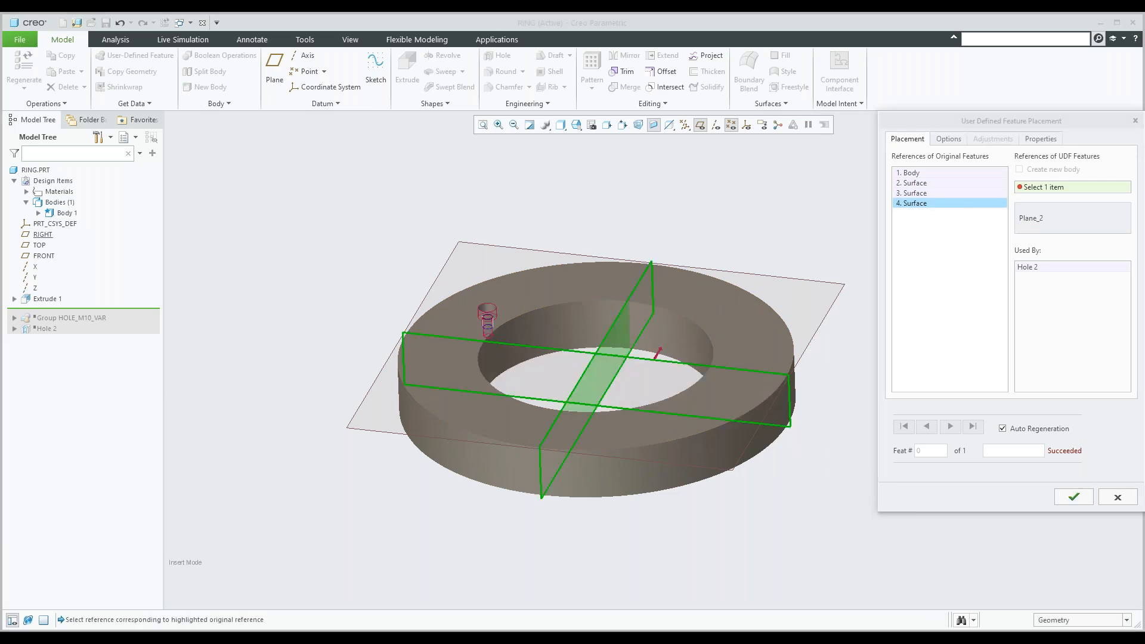
mouse_move(510, 311)
middle_down()
mouse_move(505, 331)
mouse_move(490, 327)
middle_up()
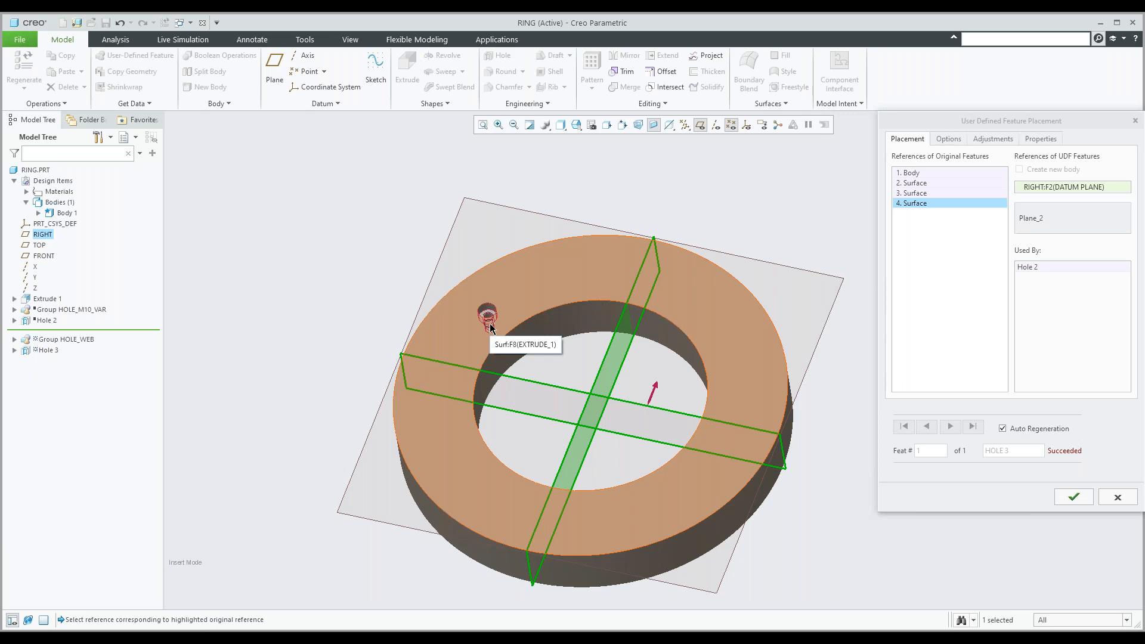
click(636, 335)
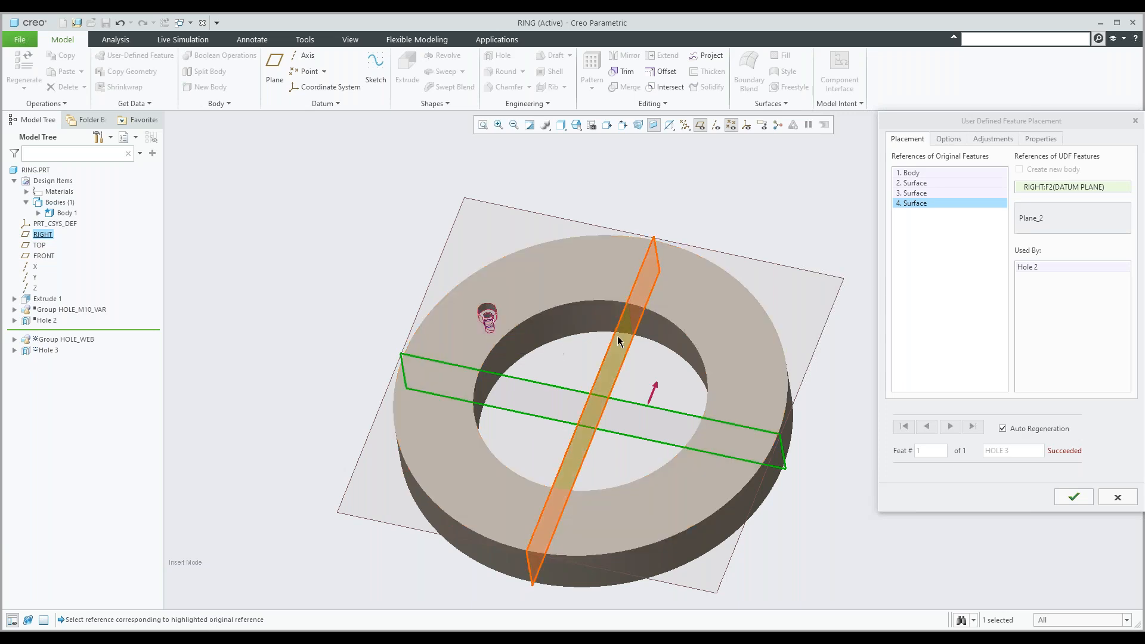
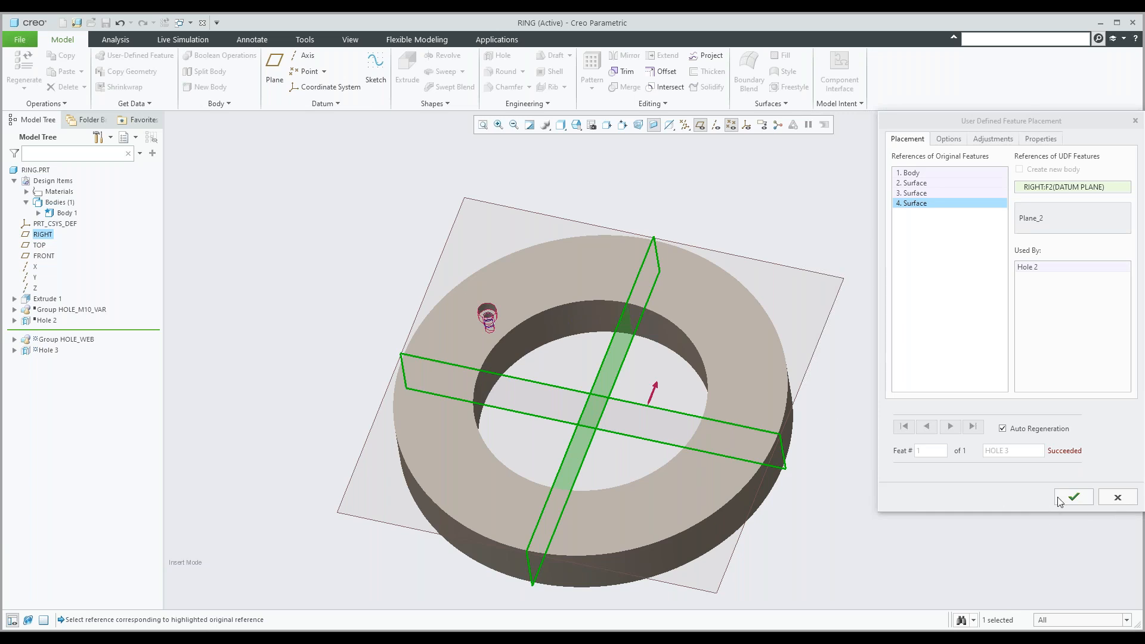
click(1123, 498)
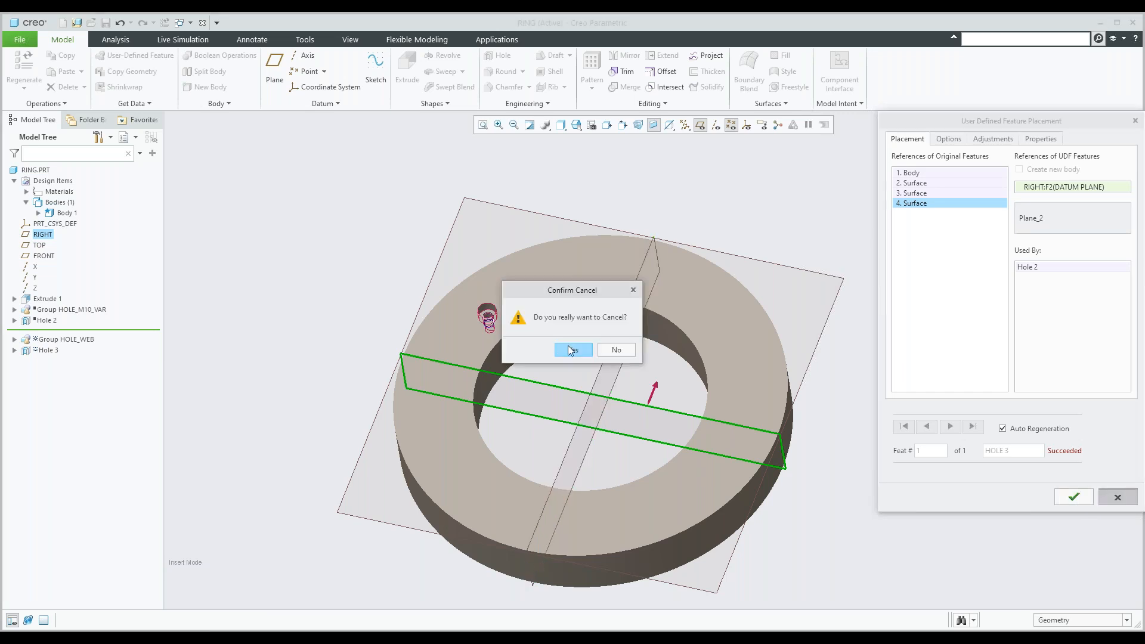
key(Return)
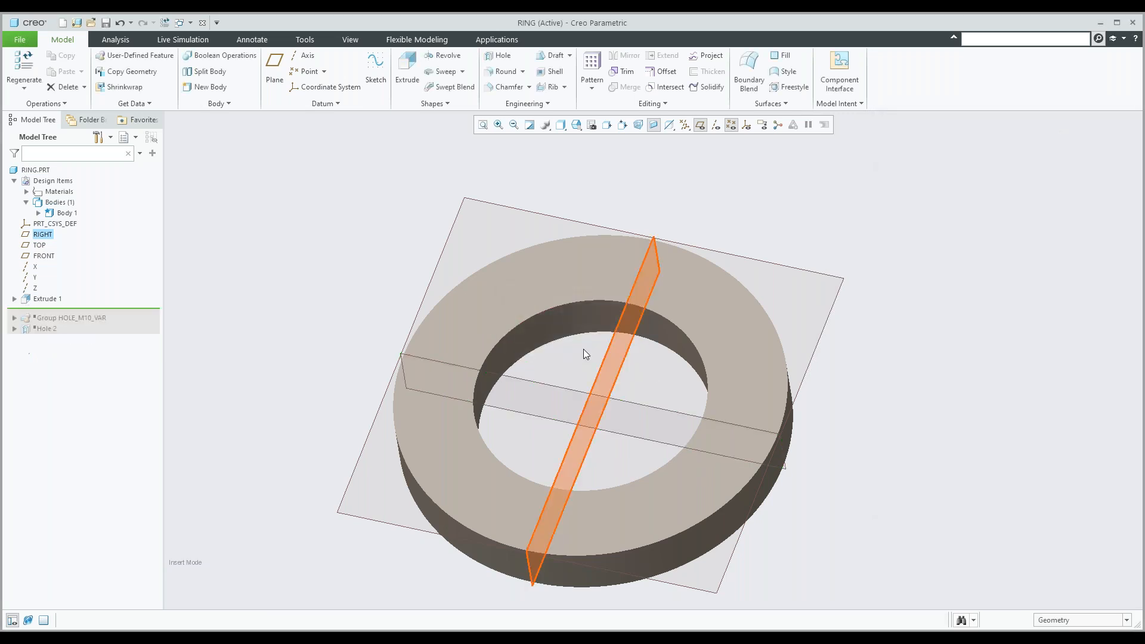
Switch to the IFX_SAMPLE assembly, hide its datum planes and display the axes.
scroll(818, 292, up, 3)
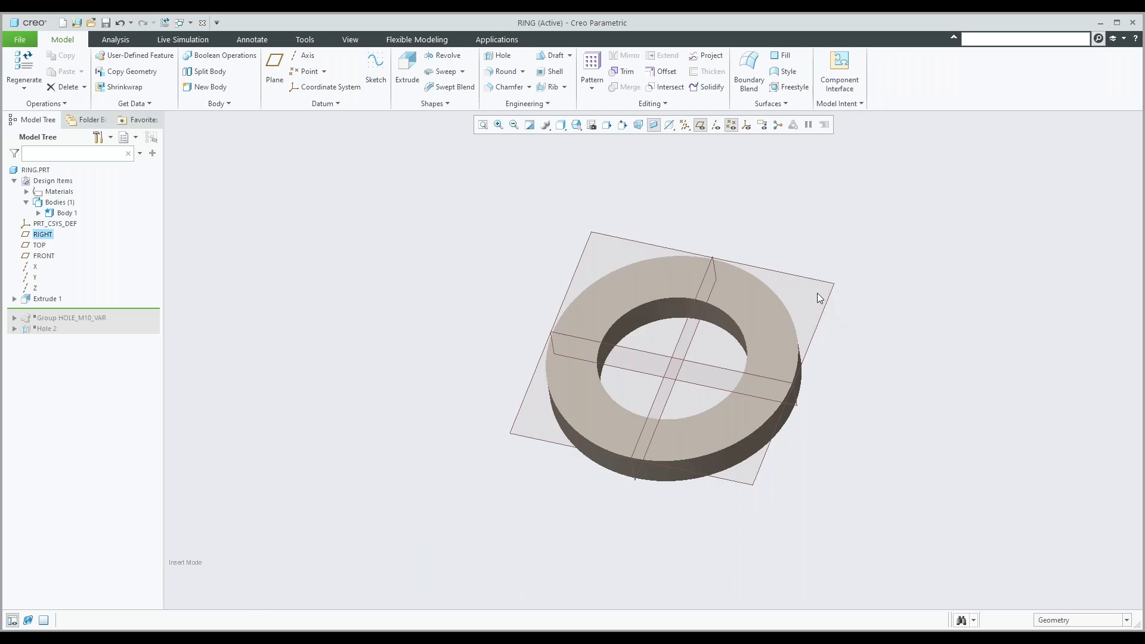
click(191, 24)
click(222, 49)
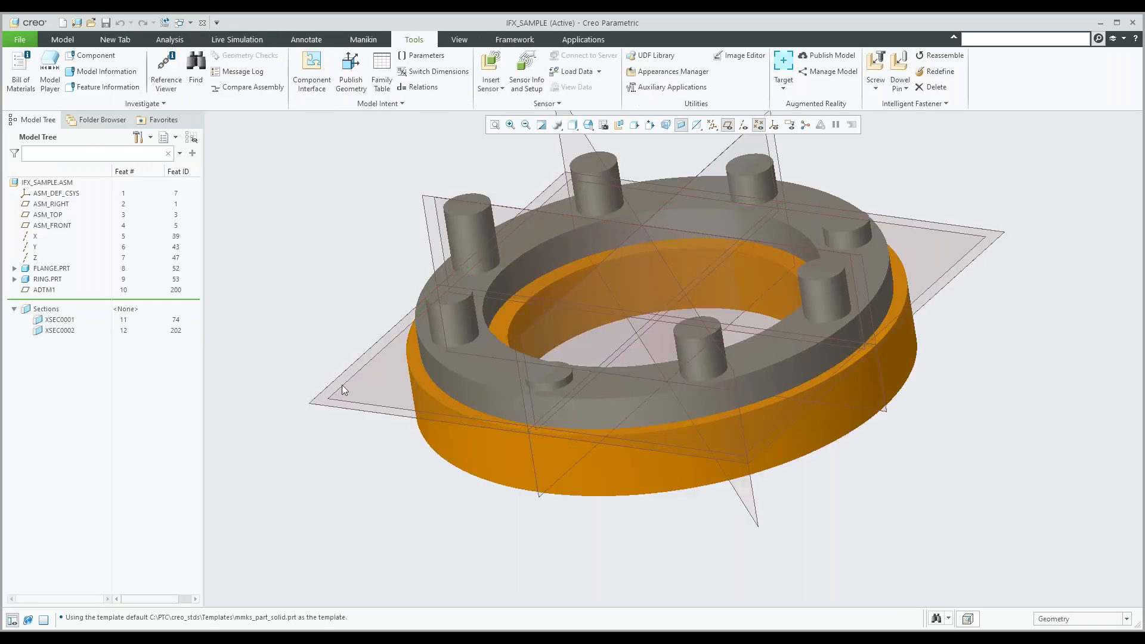
mouse_move(501, 361)
middle_down()
mouse_move(425, 412)
mouse_move(442, 398)
middle_up()
click(727, 124)
middle_drag(704, 197, 688, 220)
scroll(689, 220, up, 2)
click(742, 124)
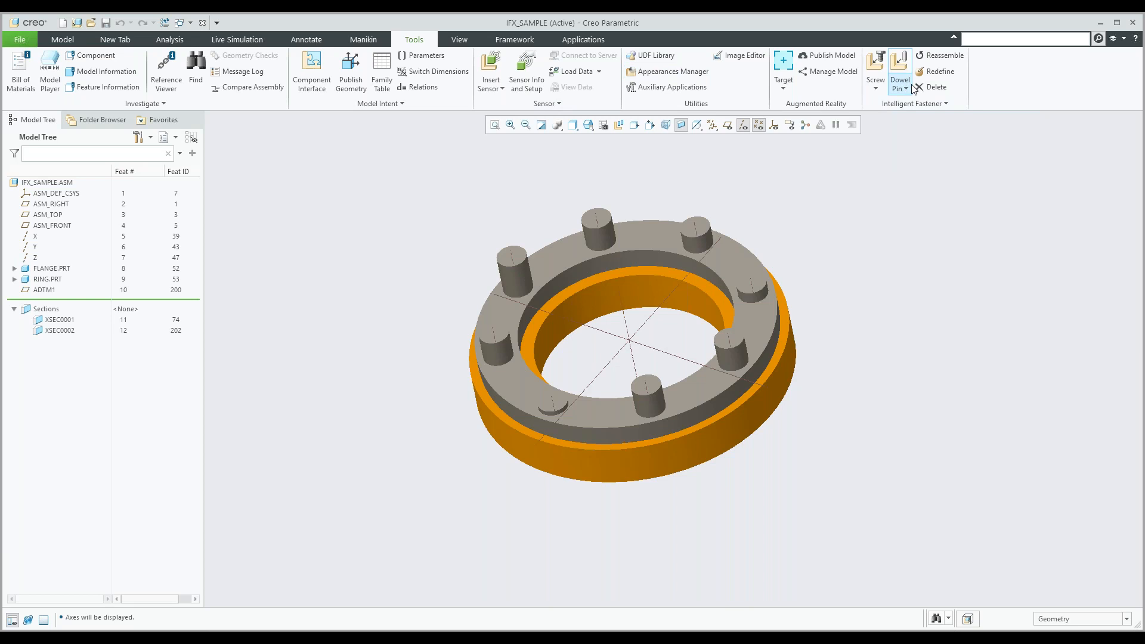
Start assembling an Intelligent Fastener screw on reference and set flange axis A_9 as the position reference.
click(66, 38)
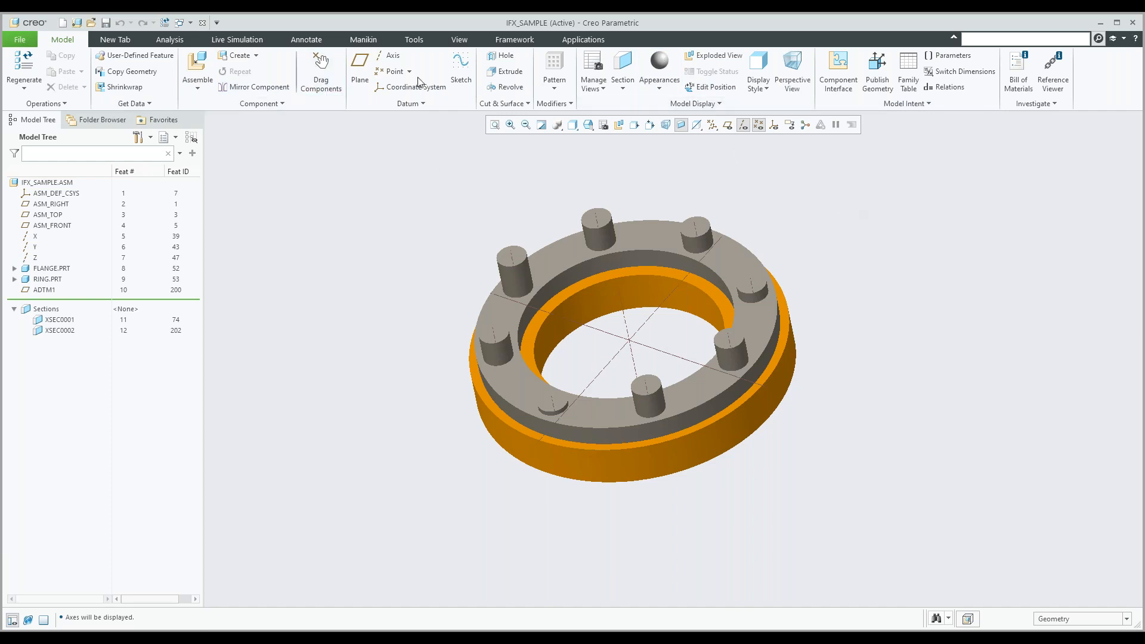
click(417, 39)
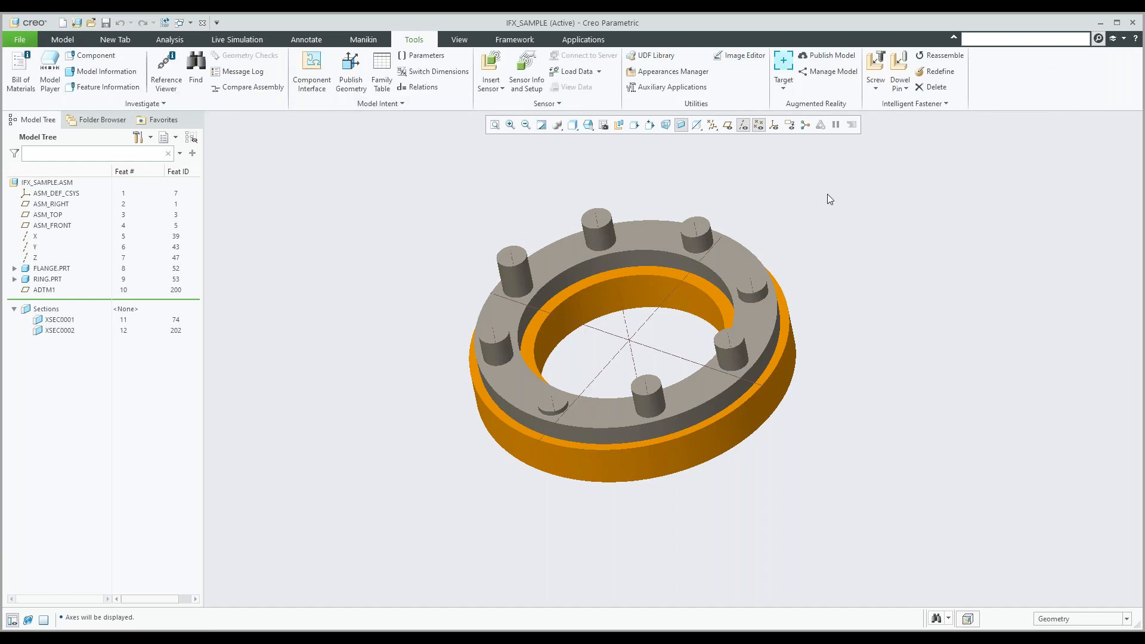
click(876, 88)
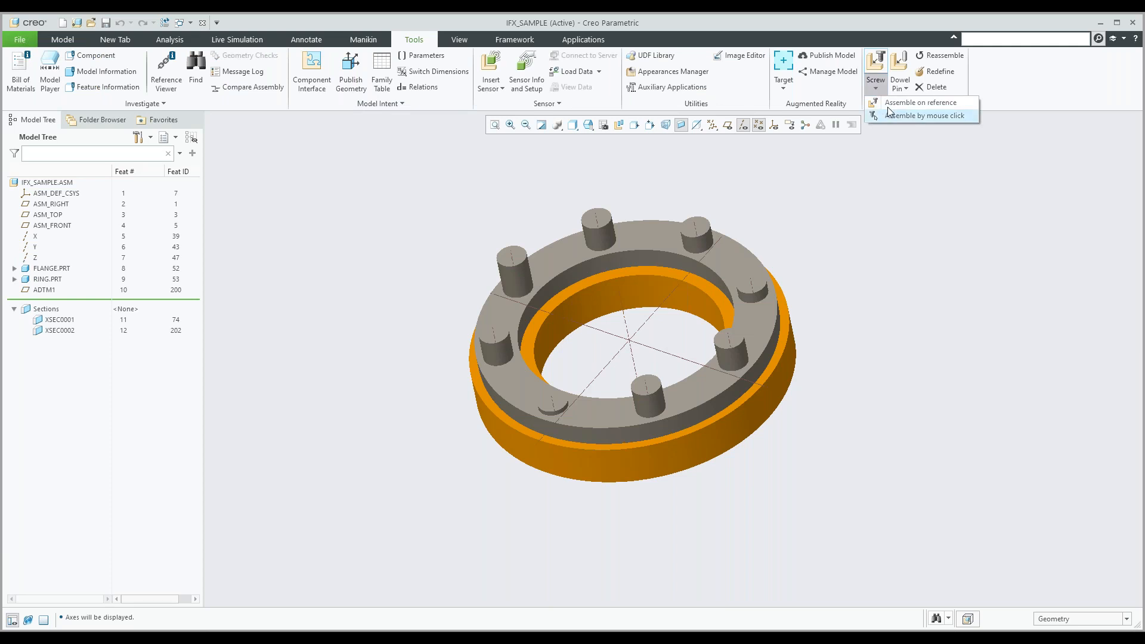
click(892, 107)
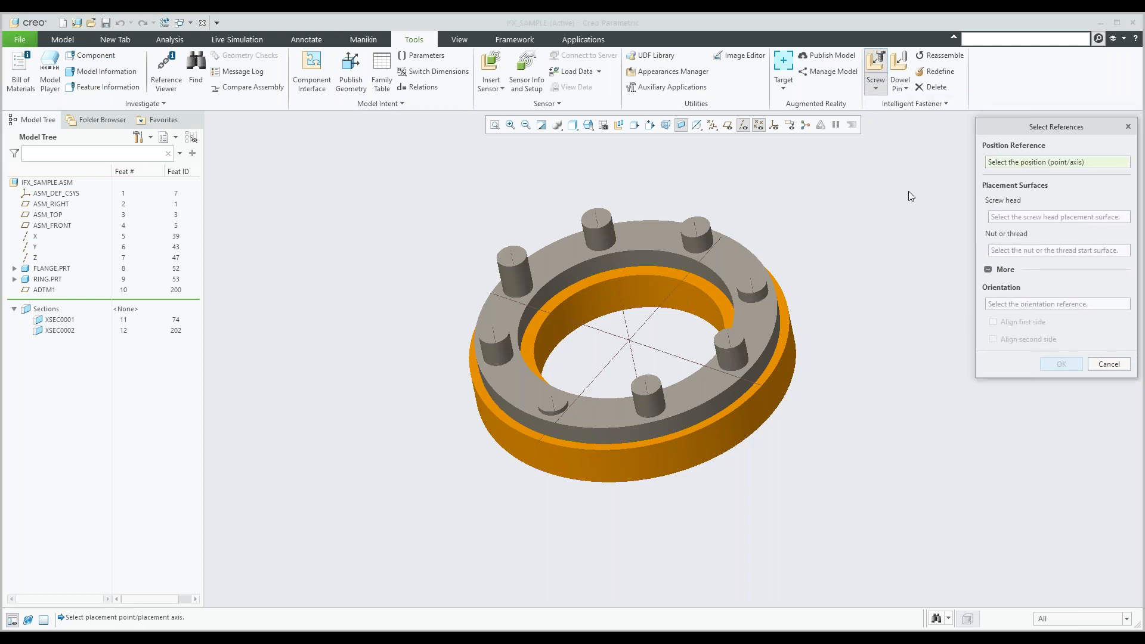
shift+middle_drag(588, 311, 447, 307)
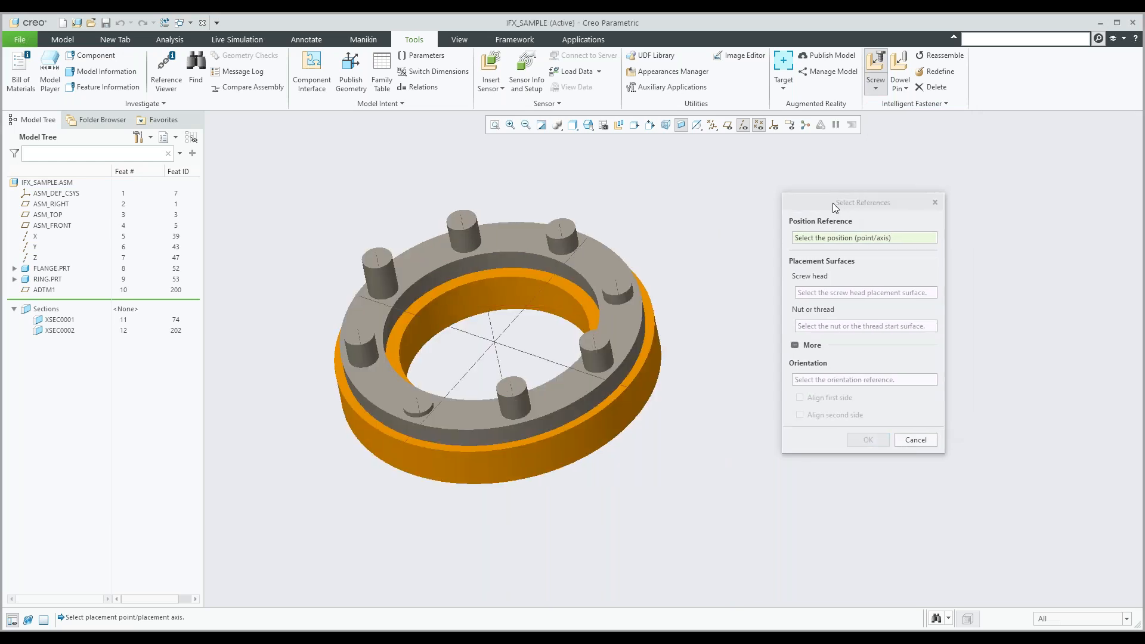
drag(833, 202, 723, 186)
click(561, 233)
scroll(597, 227, up, 2)
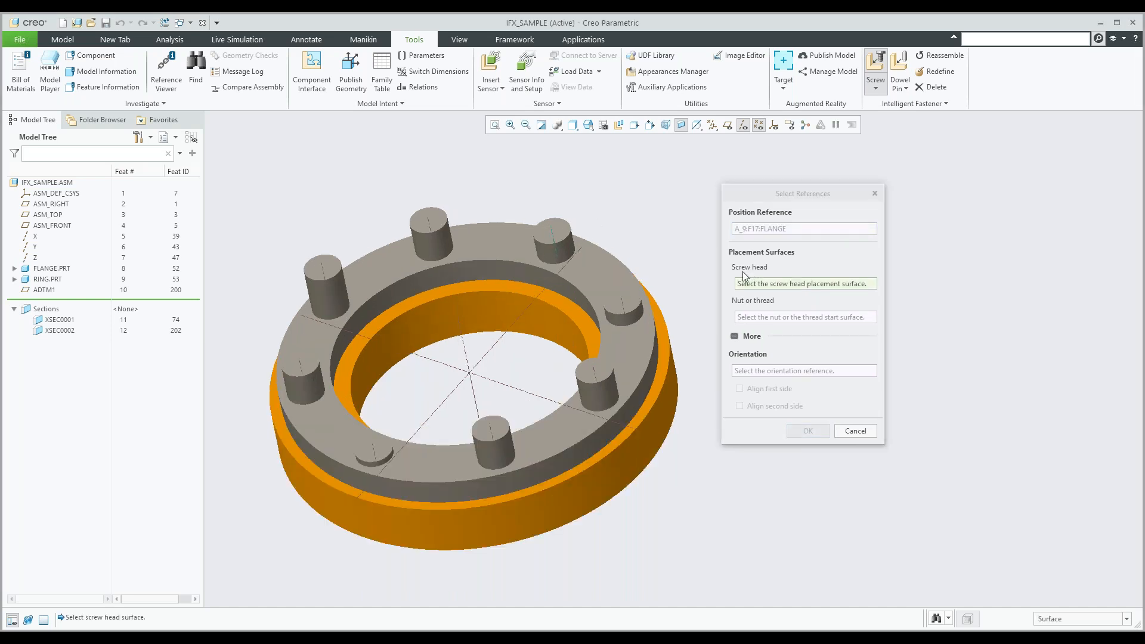
Set the top of the flange boss as the screw head surface and the ring's underside as the nut surface, and accept the references.
click(562, 235)
middle_drag(572, 269, 501, 239)
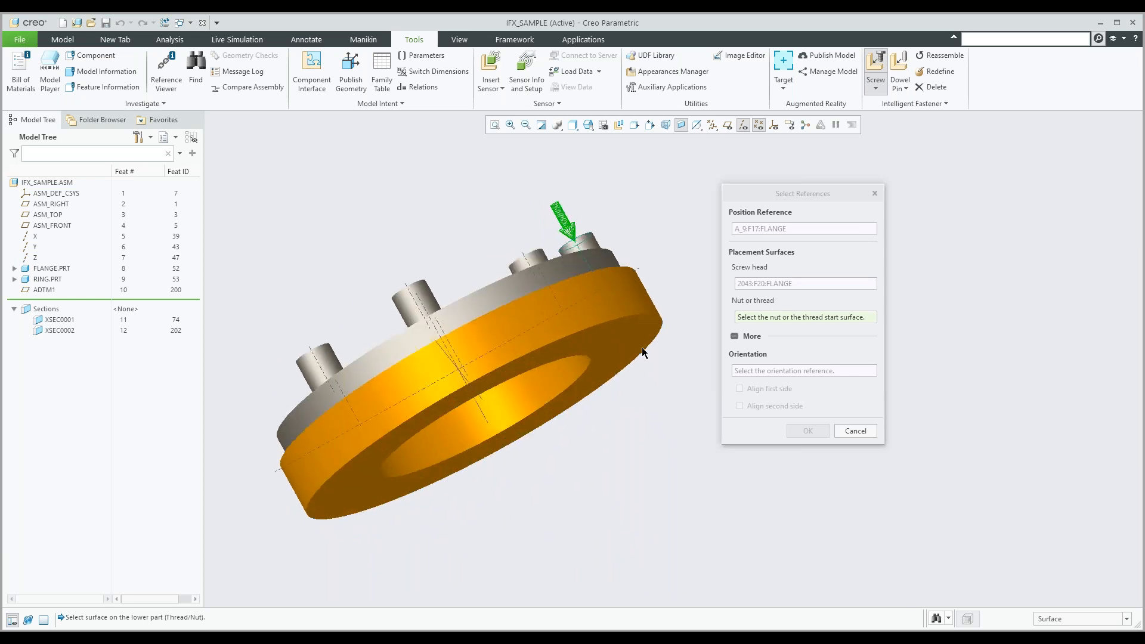
click(628, 337)
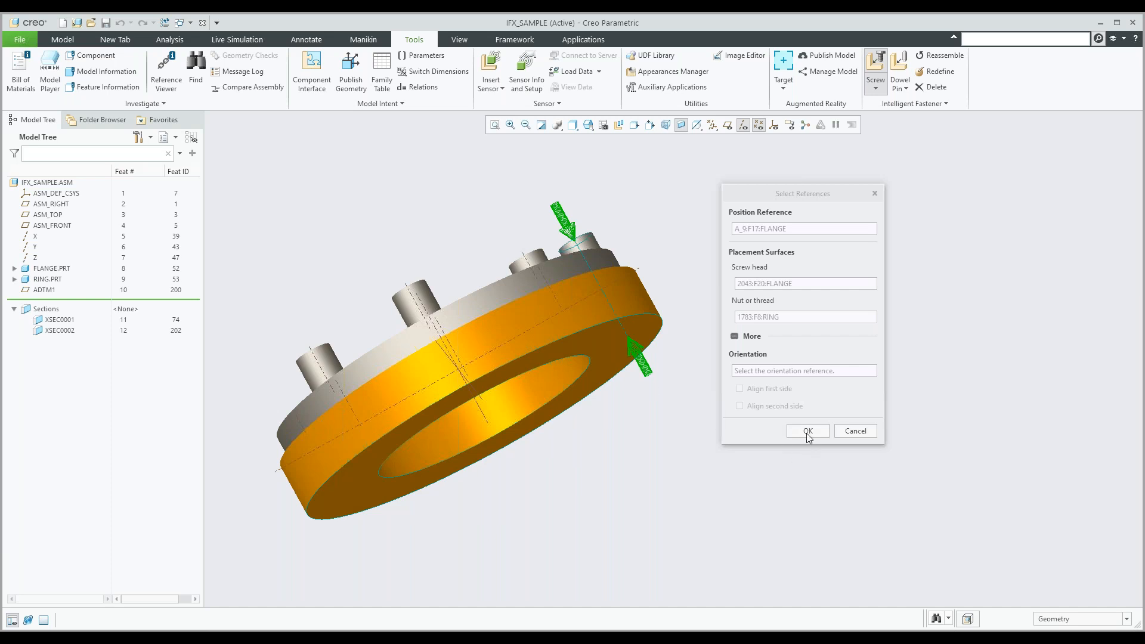
click(807, 431)
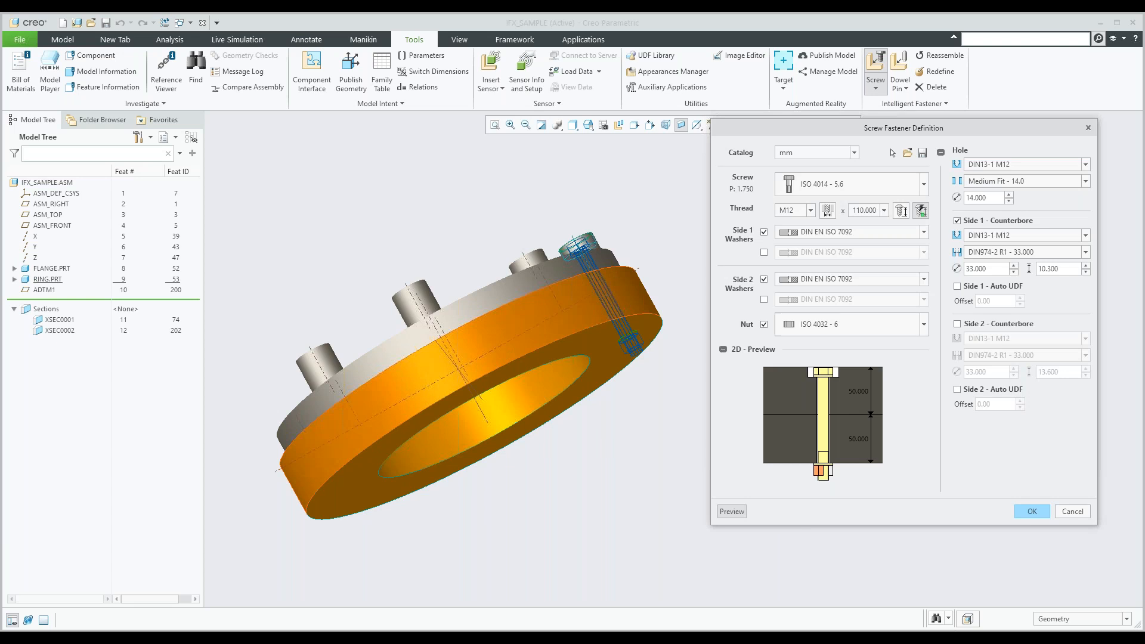
Set the screw's thread size to M10.
middle_drag(554, 258, 501, 340)
middle_drag(554, 258, 594, 280)
scroll(484, 240, up, 2)
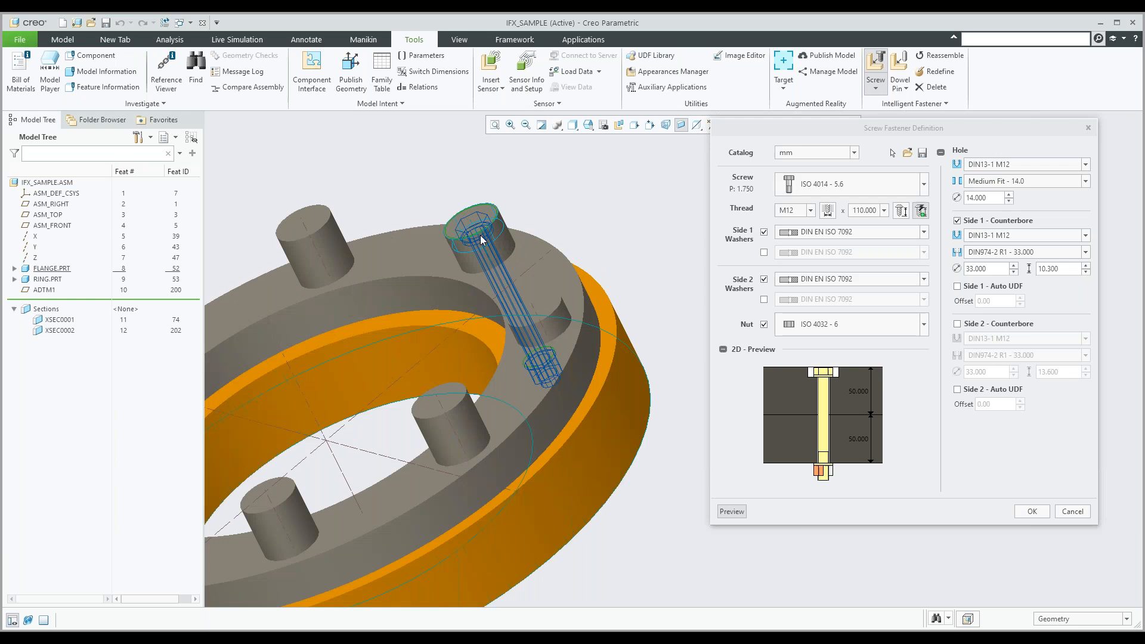
scroll(488, 240, up, 3)
mouse_move(493, 239)
middle_down()
mouse_move(512, 223)
mouse_move(537, 226)
middle_up()
click(811, 210)
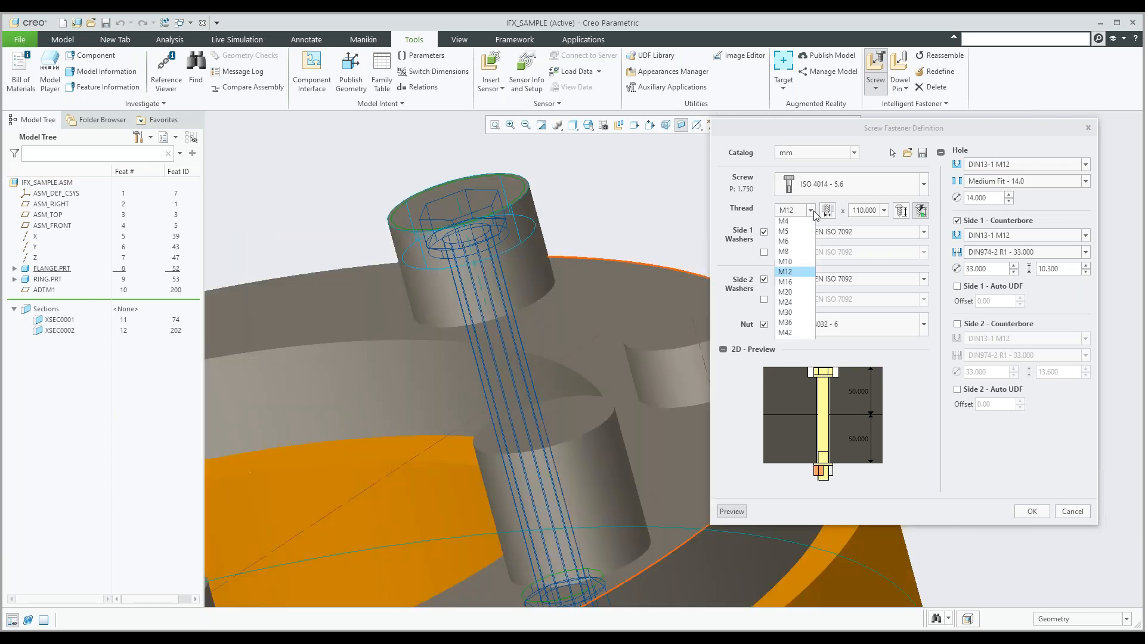
click(795, 309)
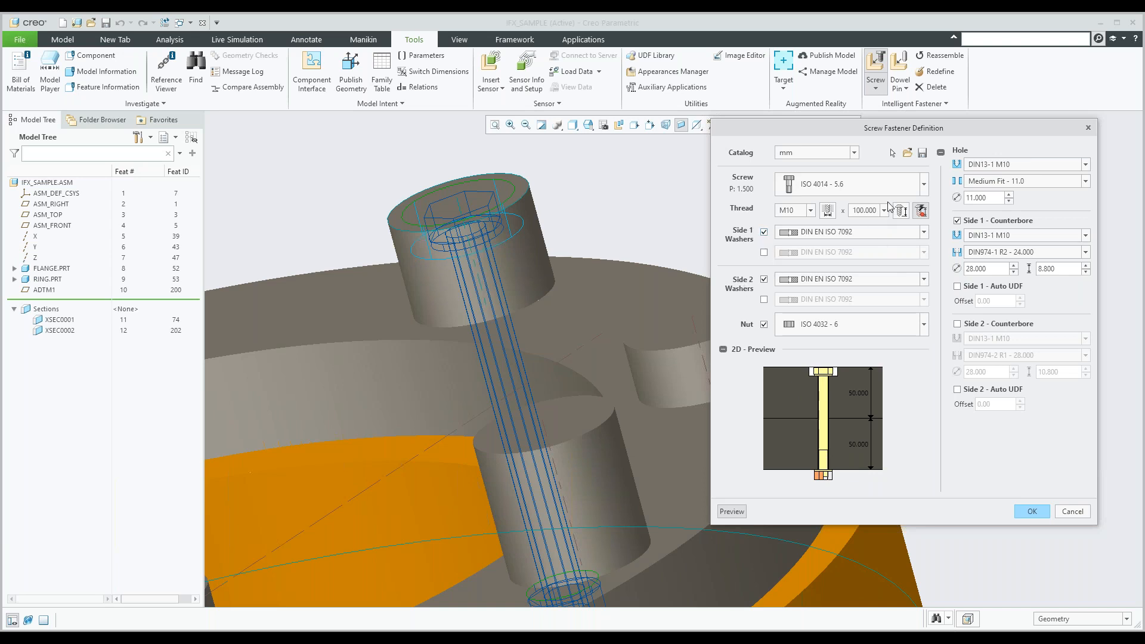
Examine the available fastener catalogs and the ISO and DIN screw types in the mm catalog, keeping ISO 4014 - 5.6.
click(818, 156)
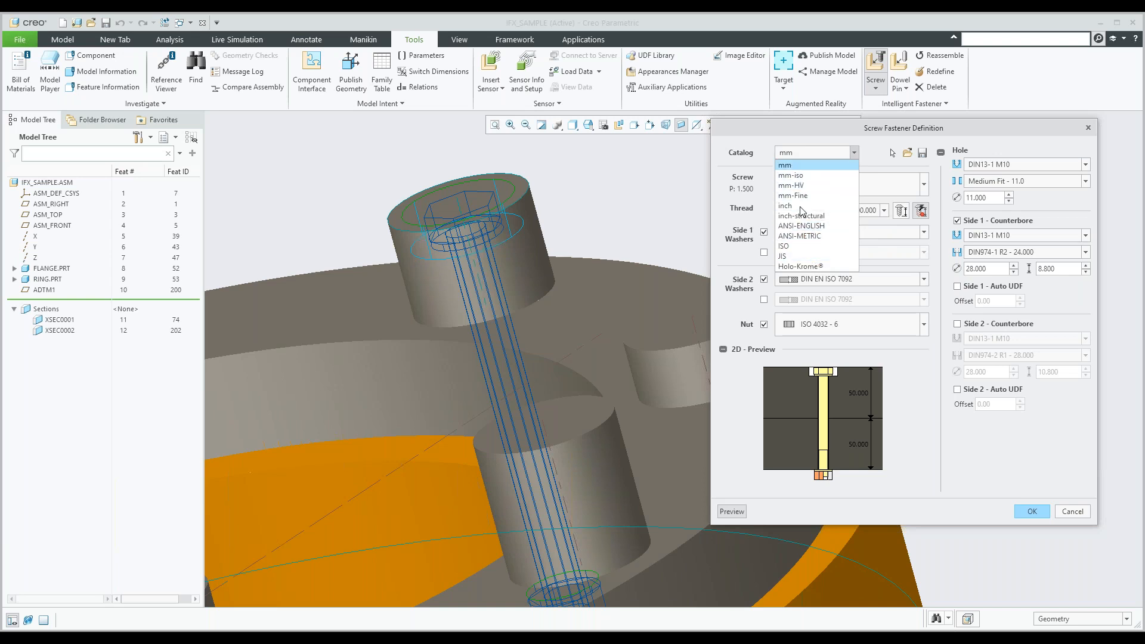
click(808, 154)
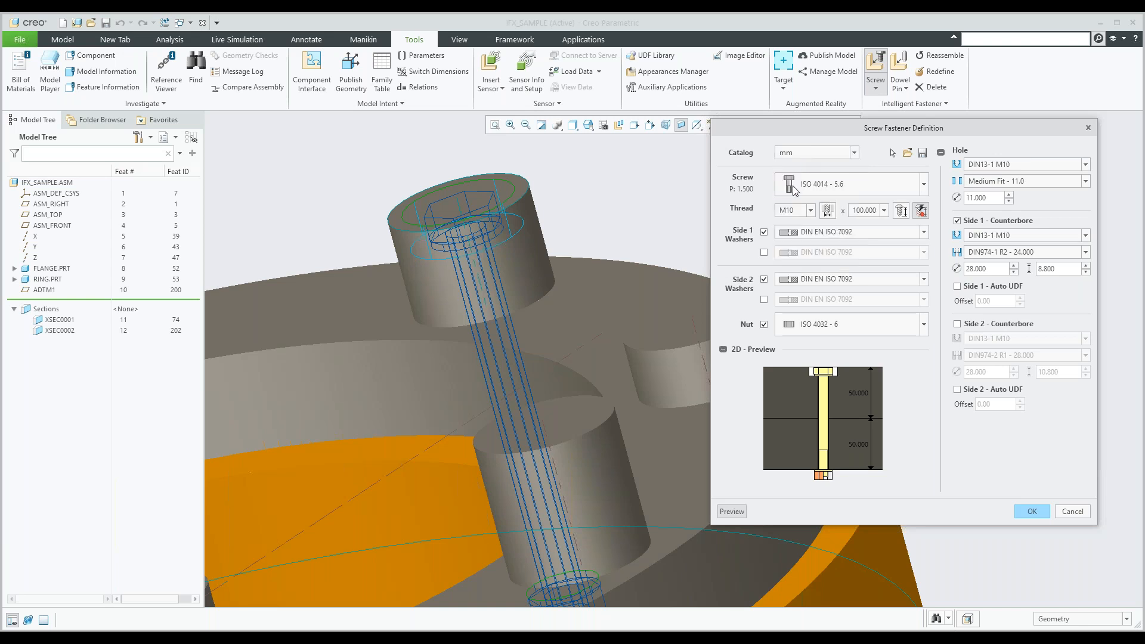
click(882, 188)
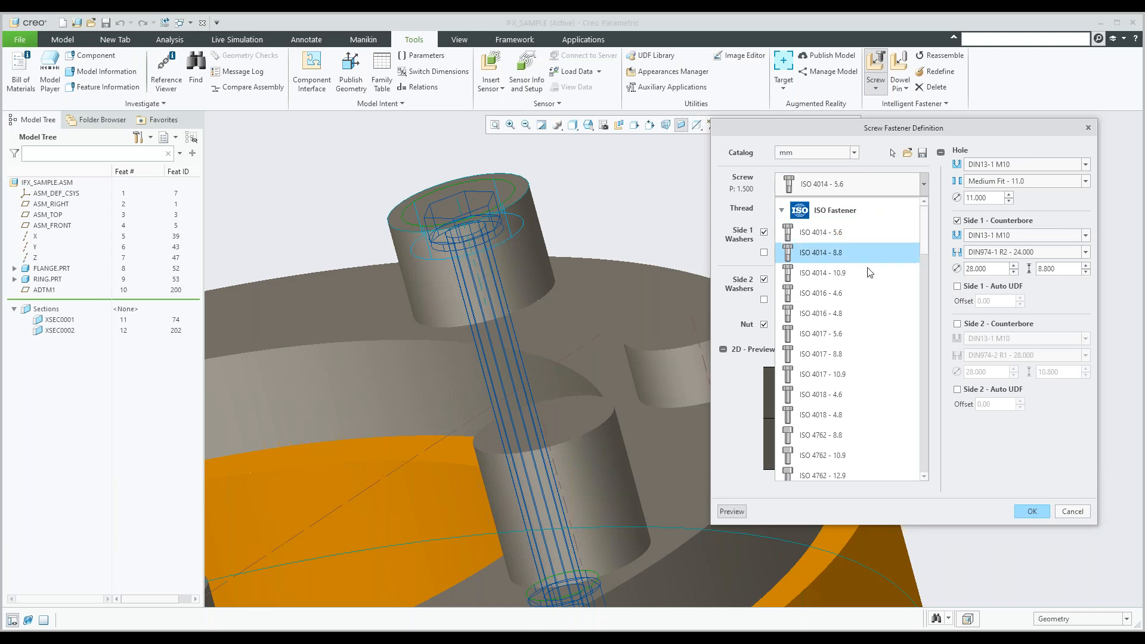
scroll(844, 272, down, 2)
scroll(845, 273, down, 6)
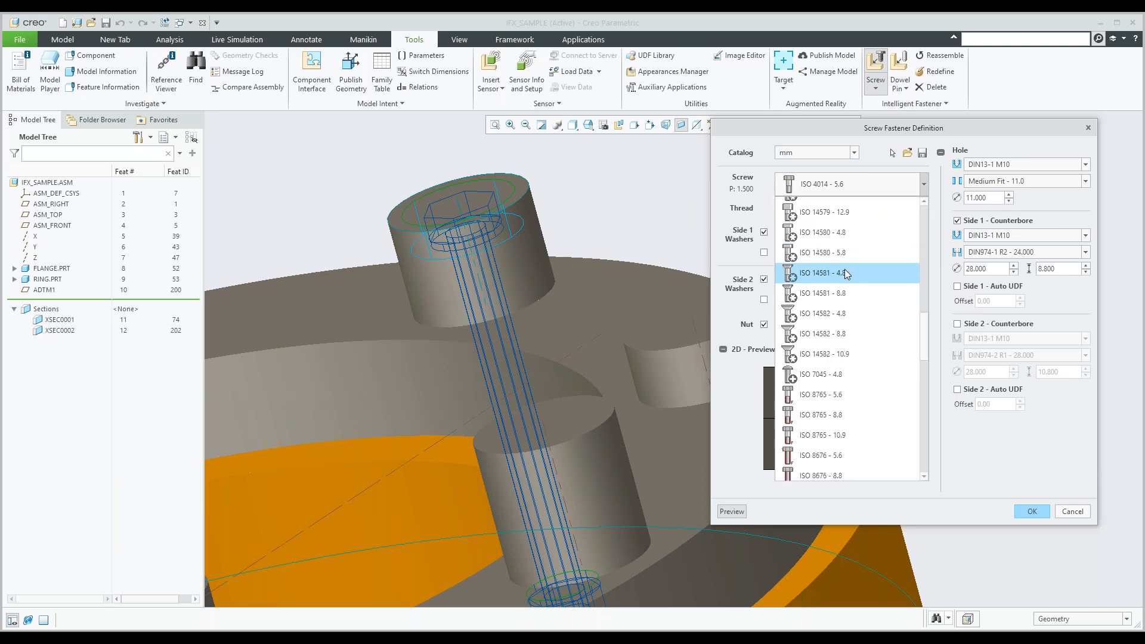
scroll(844, 273, down, 5)
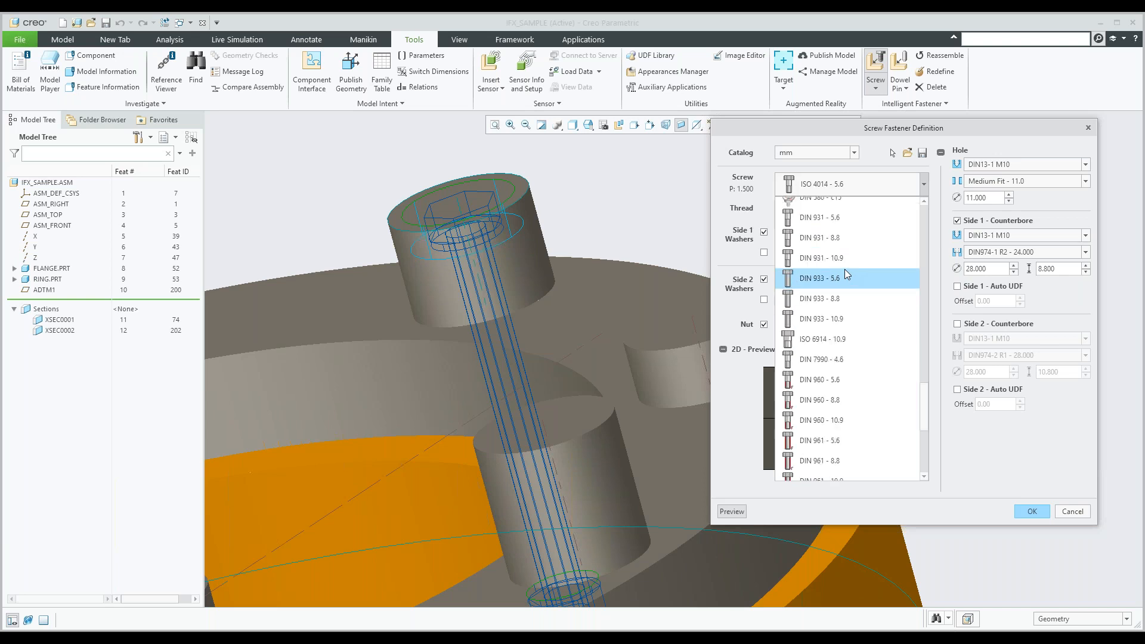
scroll(845, 274, down, 3)
scroll(845, 274, up, 10)
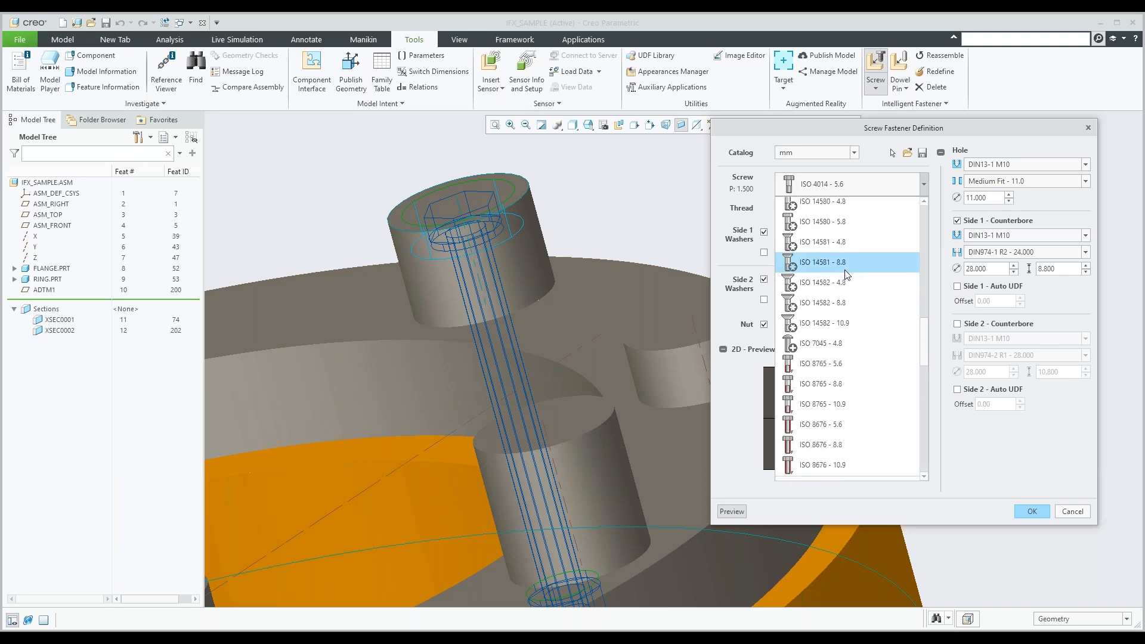
click(846, 271)
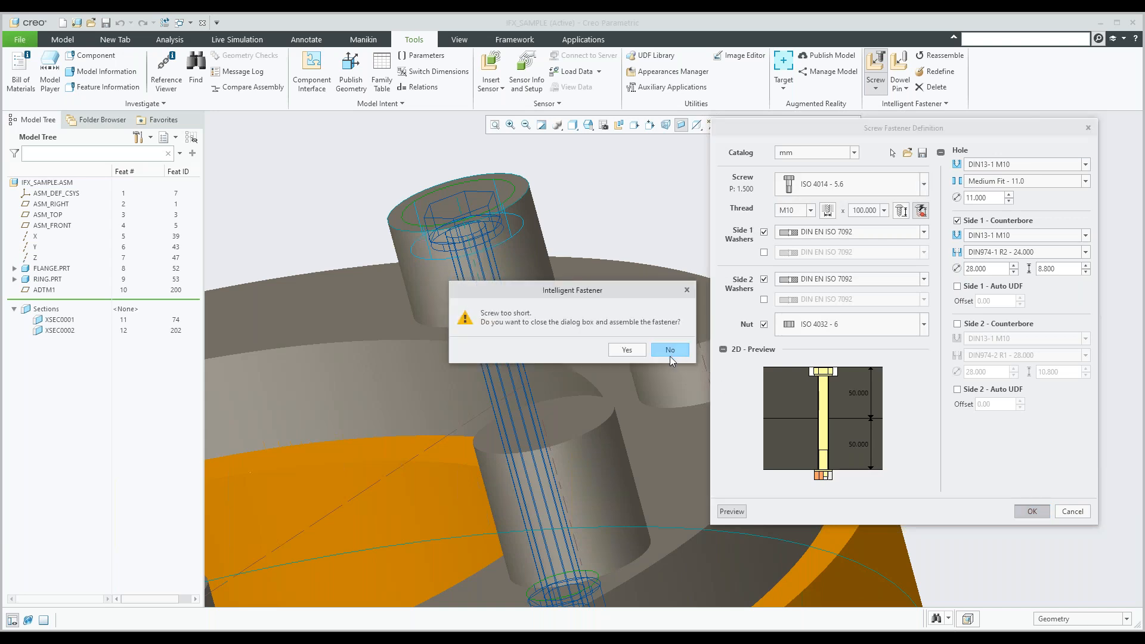
Accept the M10 ISO 4014 - 5.6 fastener definition with its current length and proceed to the pattern options.
click(672, 356)
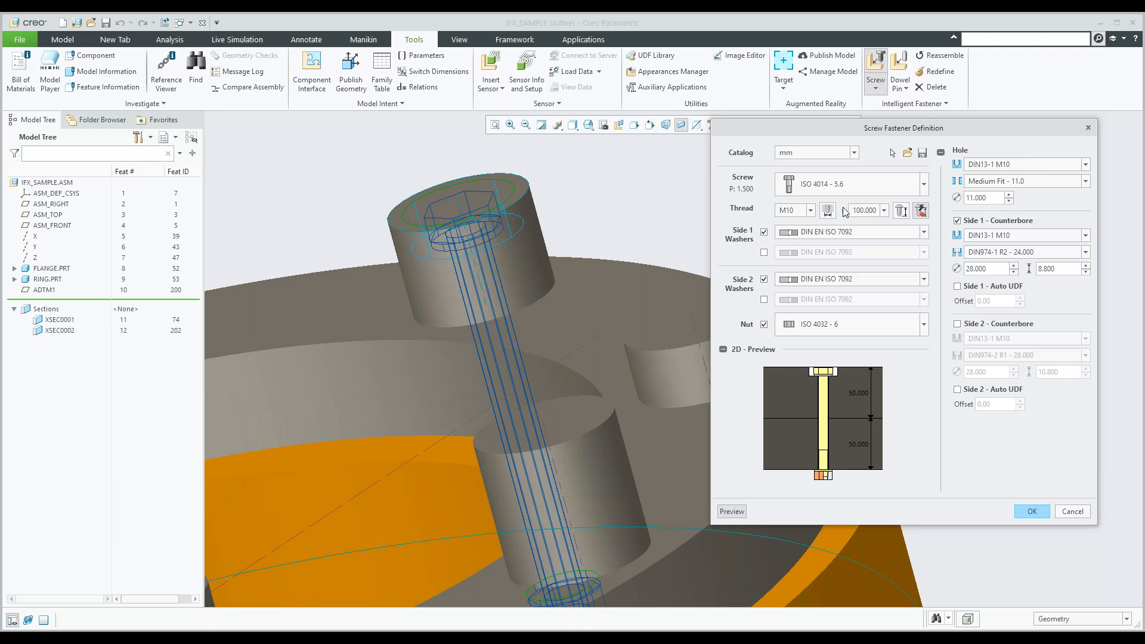
click(1032, 511)
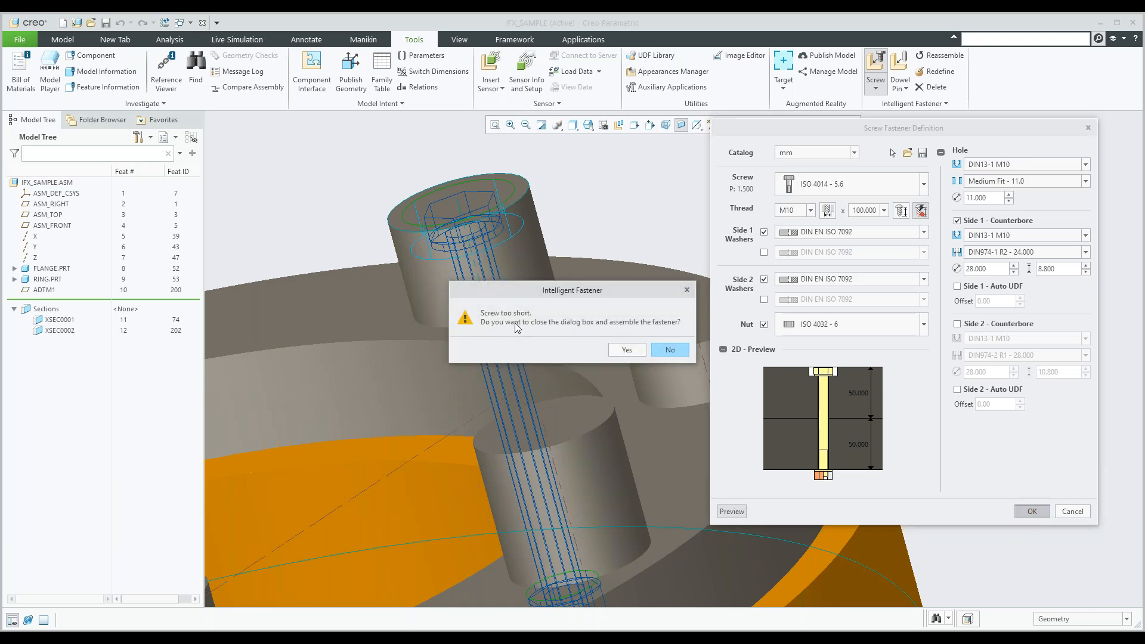
click(627, 350)
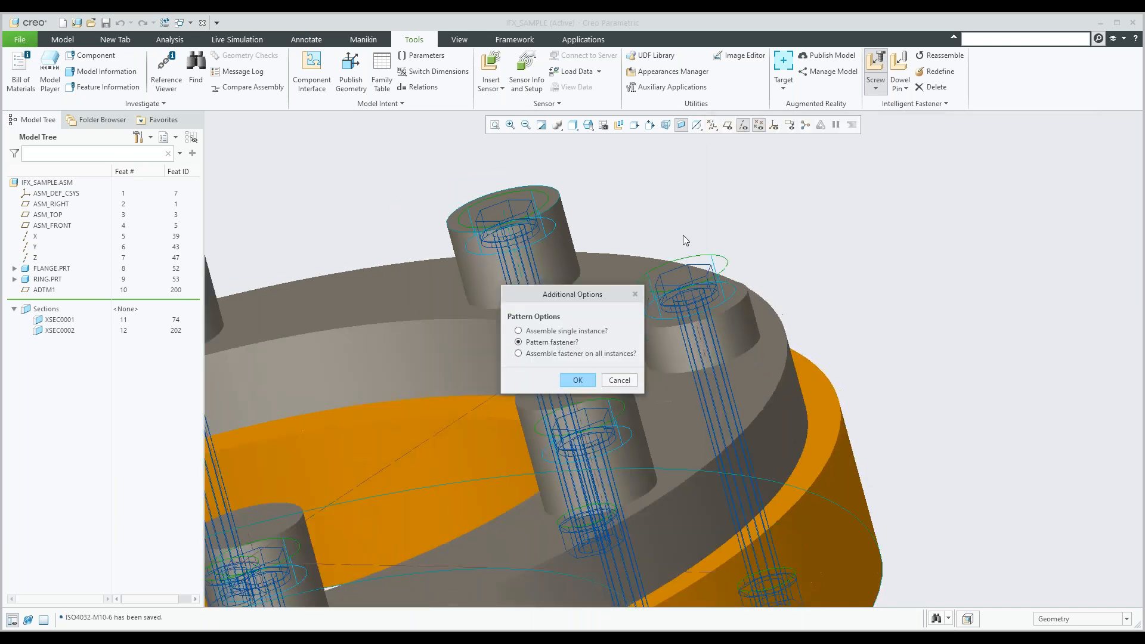
scroll(683, 236, up, 4)
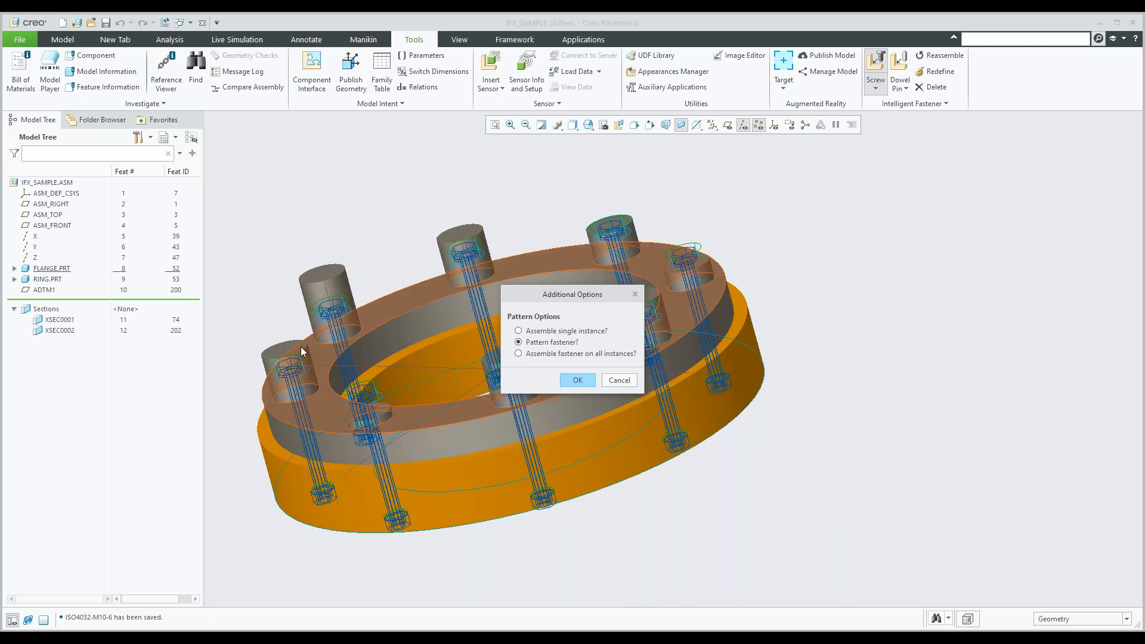
Assemble the M10 fastener as a single instance through the flange boss and ring.
click(519, 331)
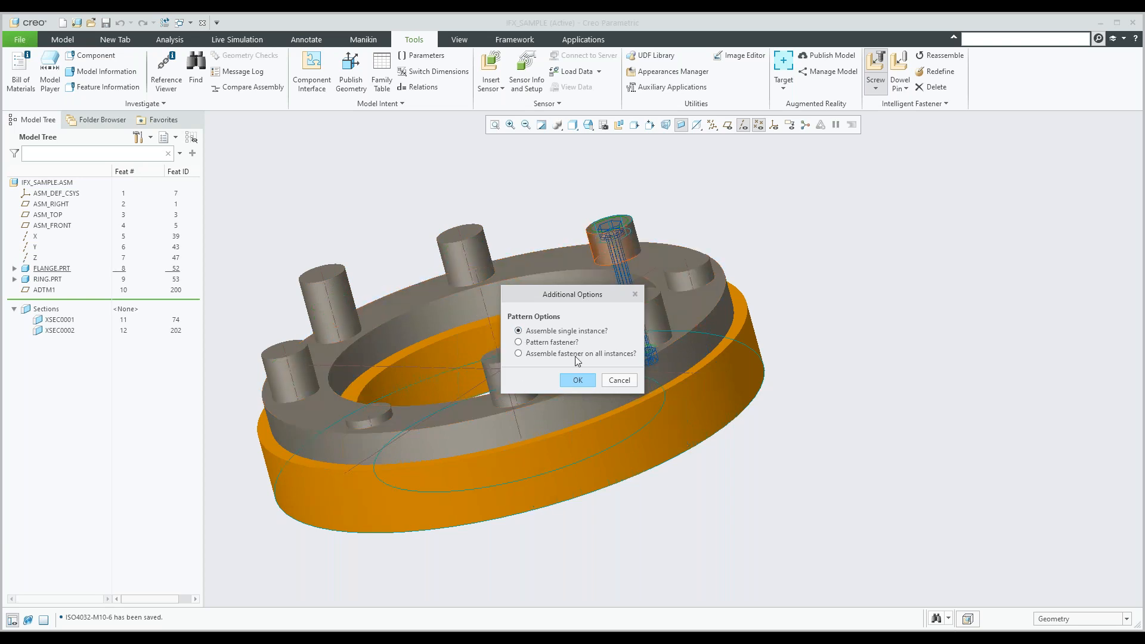
click(578, 380)
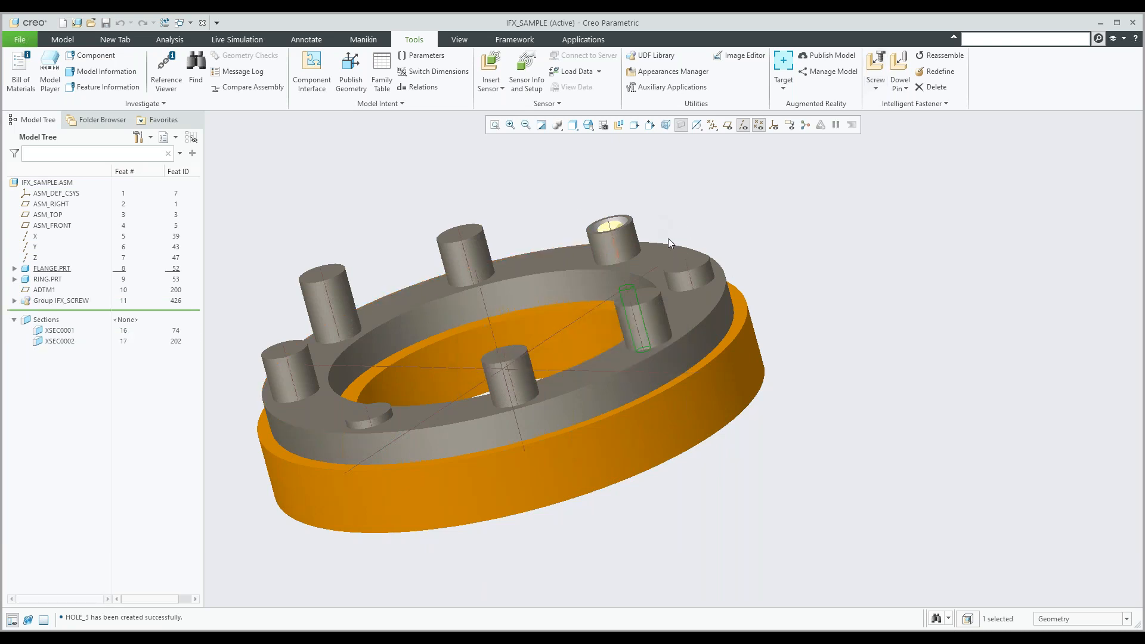
mouse_move(668, 238)
middle_down()
mouse_move(671, 298)
mouse_move(652, 247)
mouse_move(626, 257)
middle_up()
scroll(613, 207, up, 3)
scroll(620, 256, down, 3)
middle_drag(648, 293, 649, 495)
scroll(635, 393, up, 3)
scroll(770, 378, down, 3)
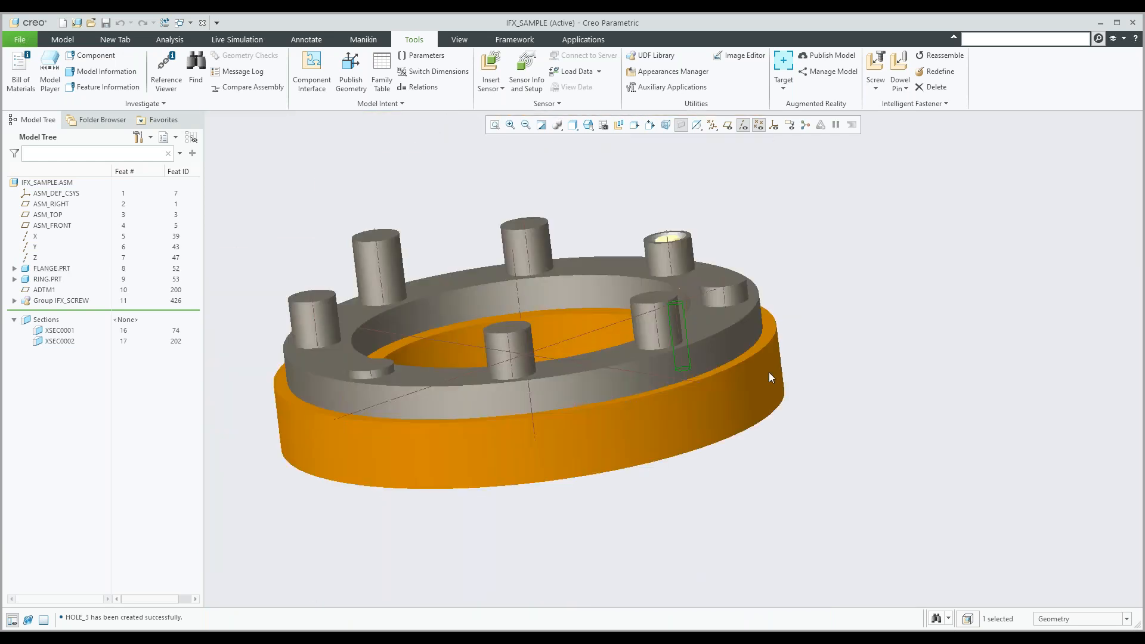
Expand FLANGE.PRT in the model tree and highlight its fastener hole feature IFX_ID_3248.
click(45, 269)
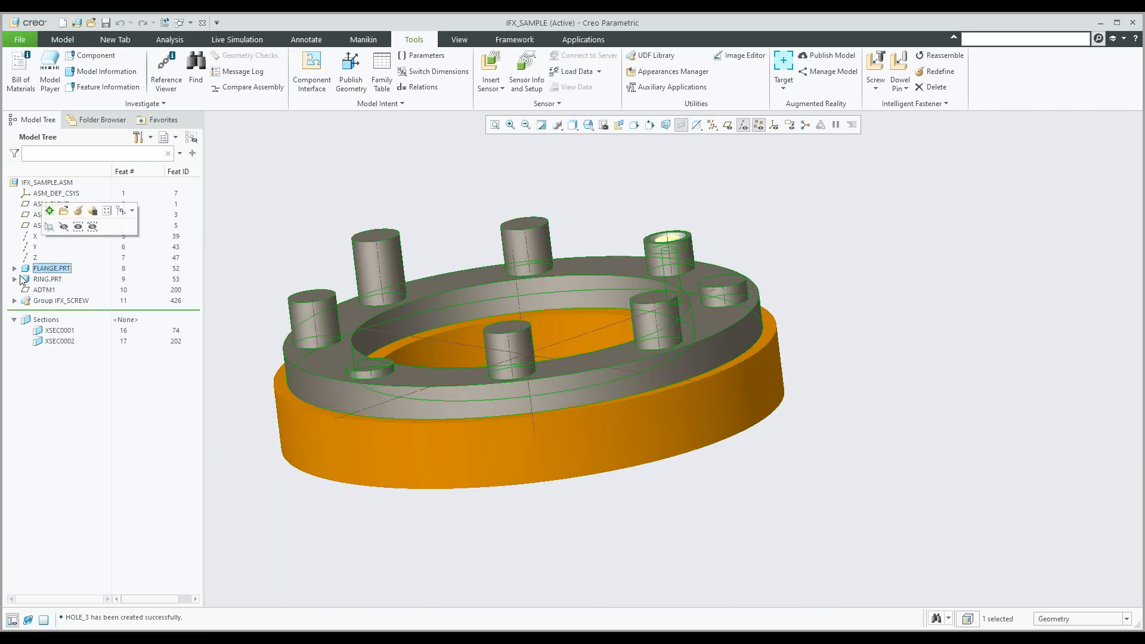
click(14, 269)
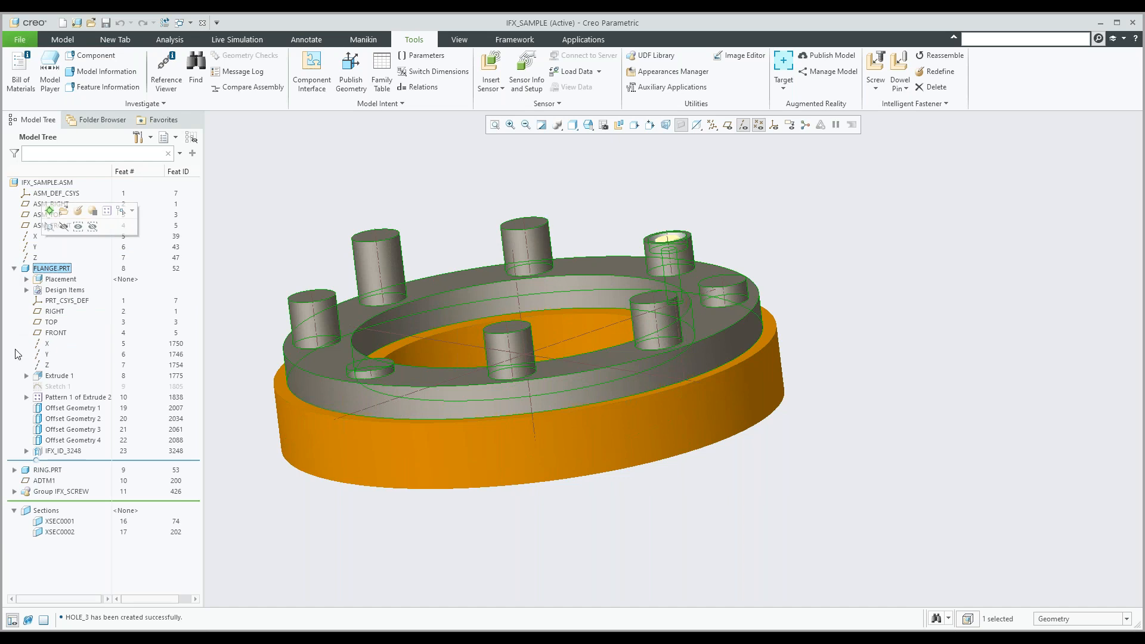
click(59, 453)
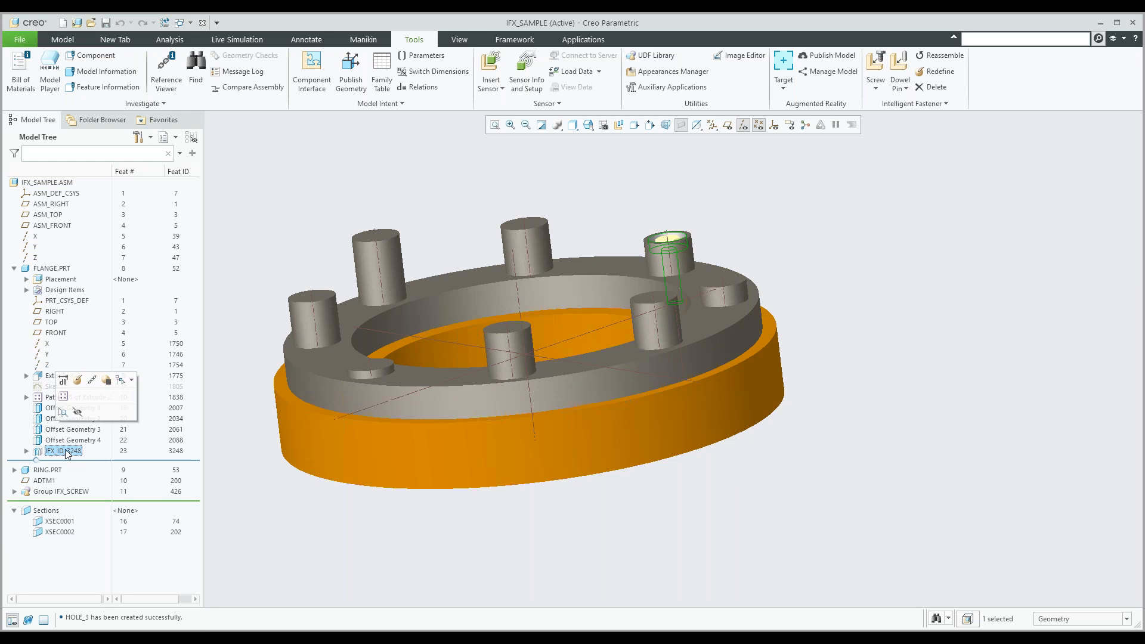
Open FLANGE.PRT in its own window, examine the hole in the boss, and return to the IFX_SAMPLE assembly.
click(57, 270)
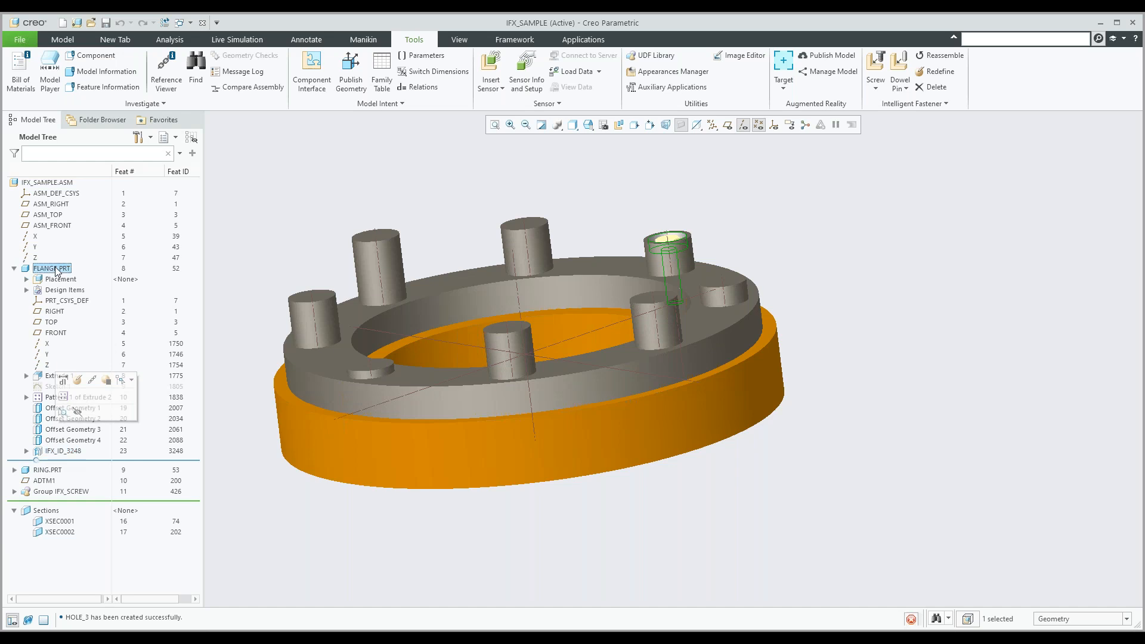
right_click(58, 270)
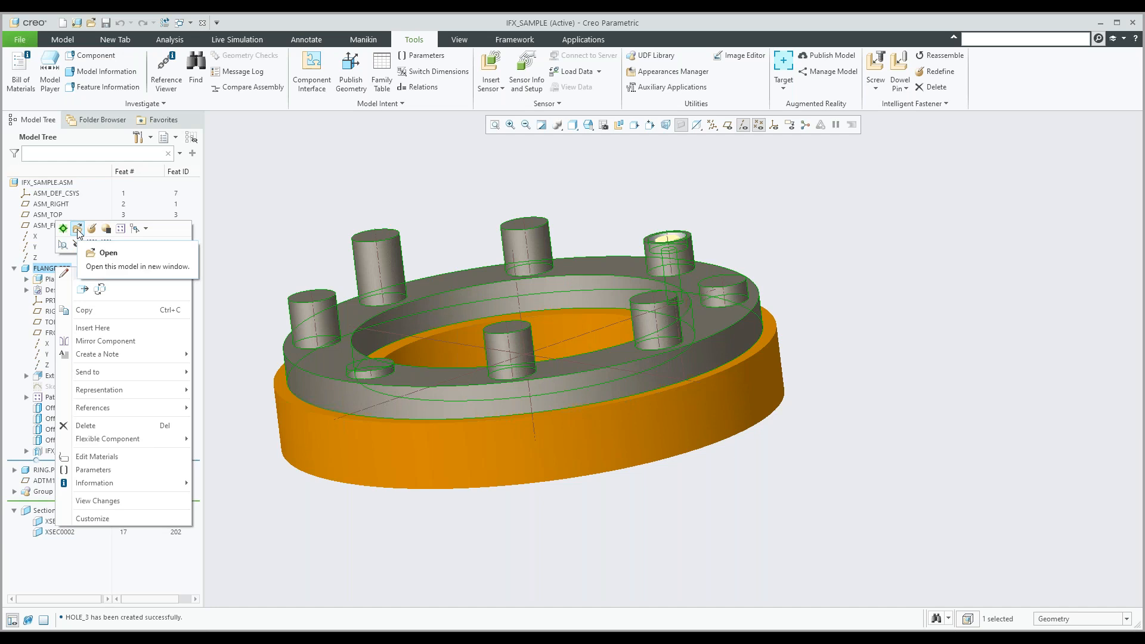
click(78, 229)
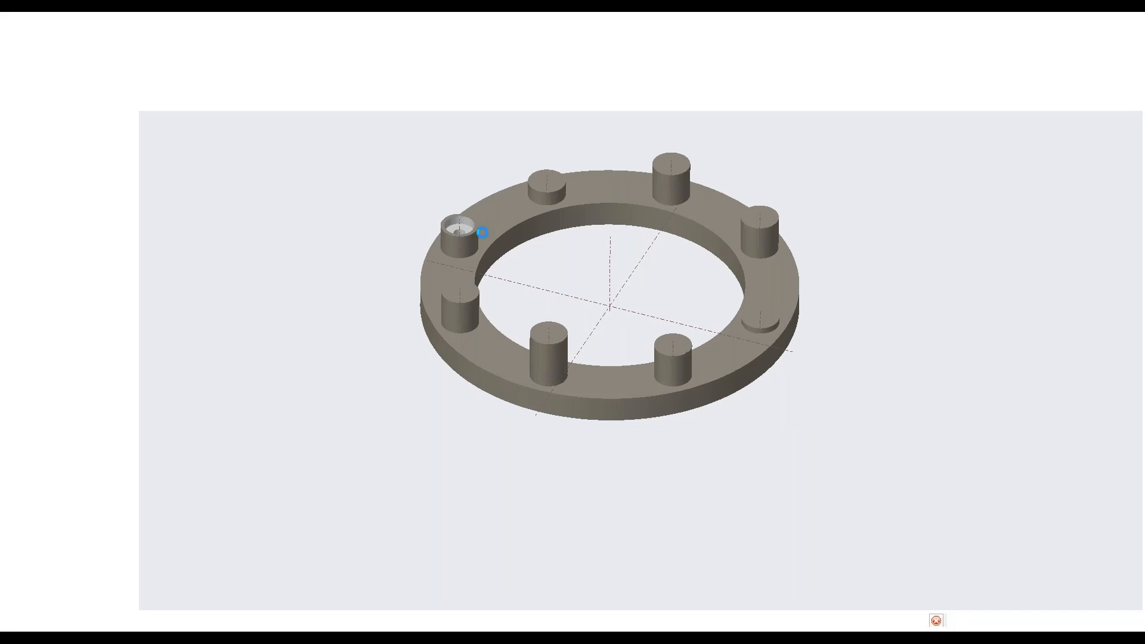
scroll(490, 227, down, 3)
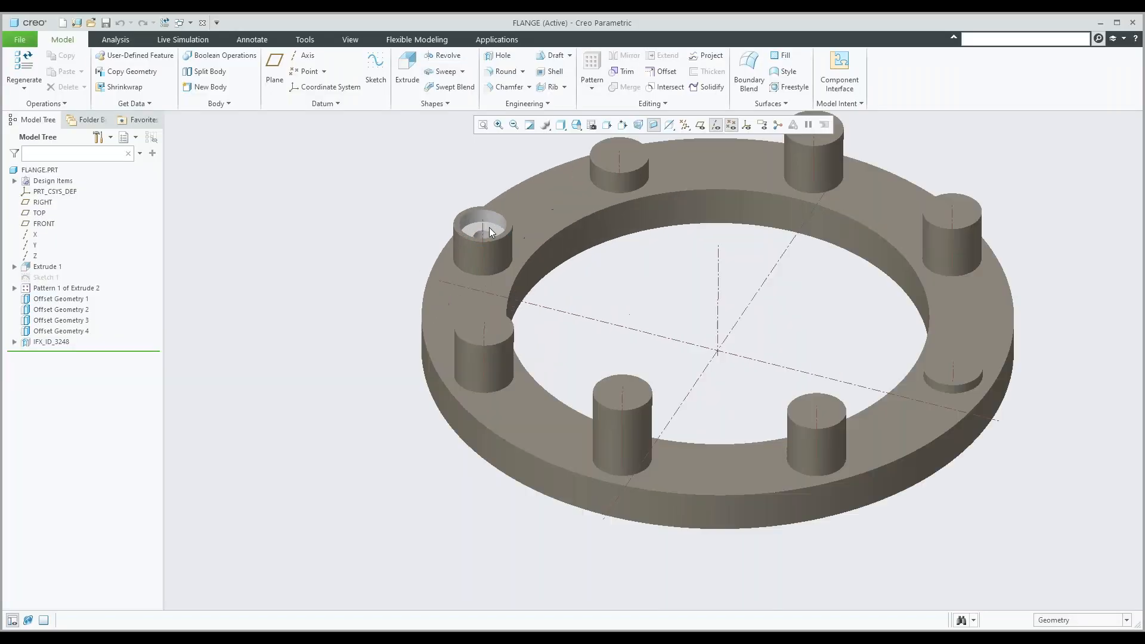
scroll(486, 233, down, 2)
mouse_move(485, 232)
middle_down()
mouse_move(501, 263)
mouse_move(568, 263)
mouse_move(647, 212)
mouse_move(578, 271)
mouse_move(511, 291)
mouse_move(543, 274)
middle_up()
scroll(542, 275, up, 4)
click(519, 305)
click(190, 23)
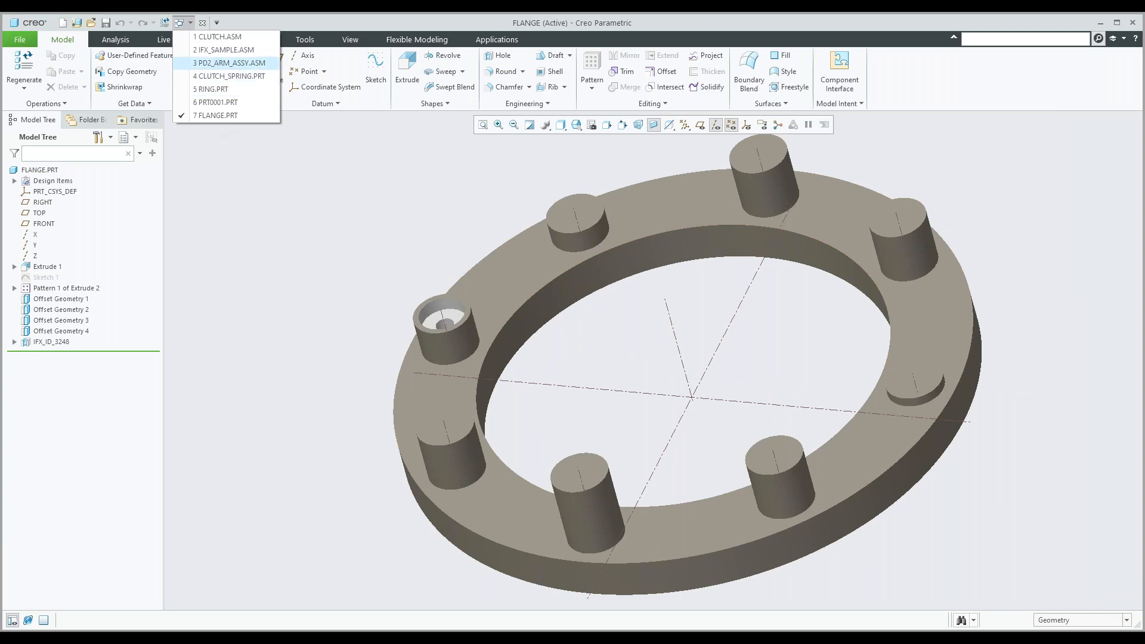
click(224, 49)
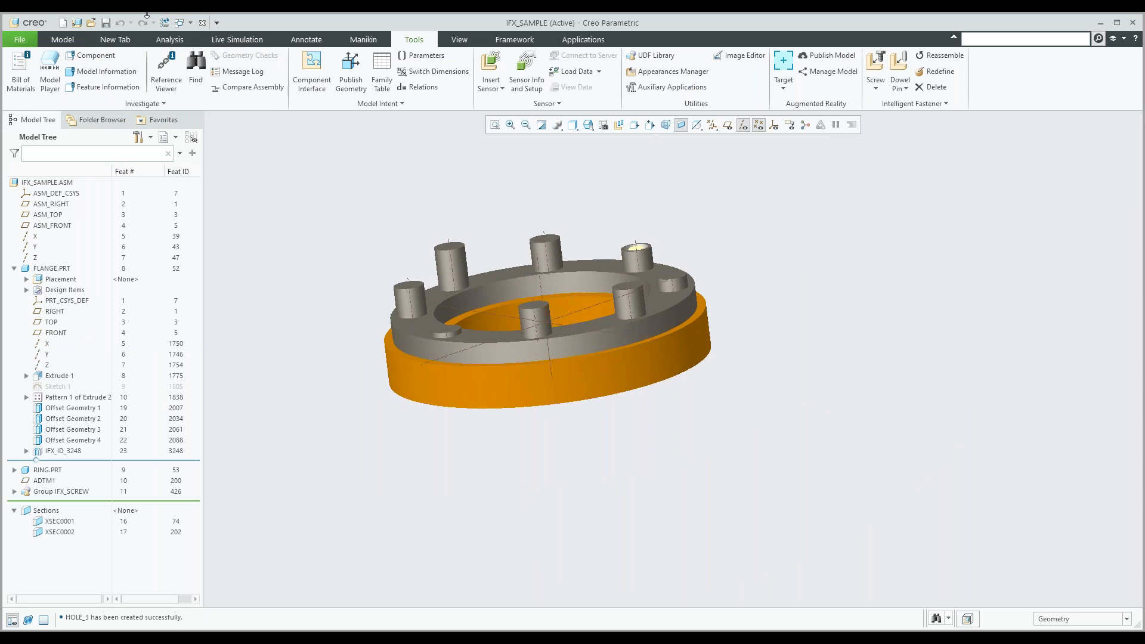
Switch to the CLUTCH assembly and compare its two CLUTCH_SPRING components.
click(179, 22)
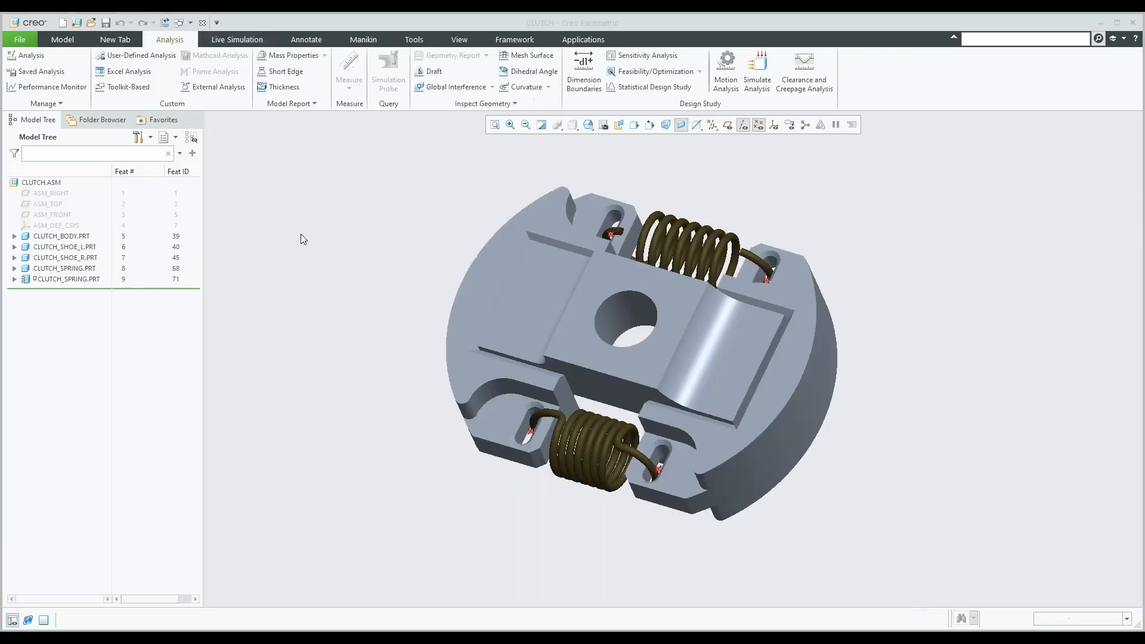
shift+middle_drag(498, 271, 456, 272)
mouse_move(512, 290)
middle_down()
mouse_move(498, 280)
mouse_move(519, 283)
mouse_move(515, 319)
middle_up()
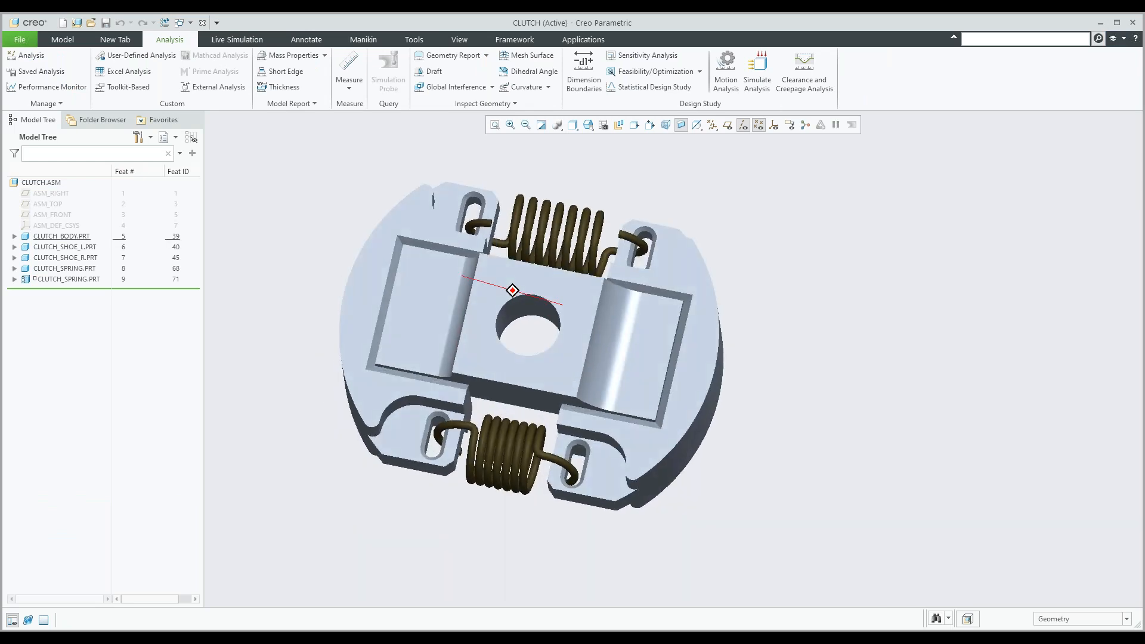
click(65, 269)
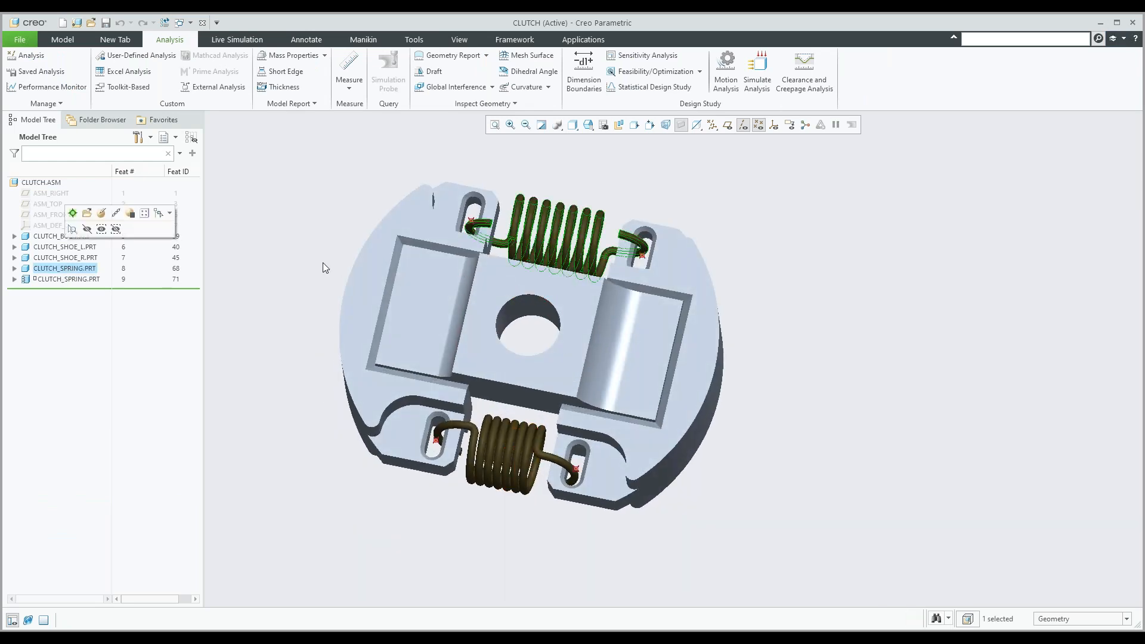
click(61, 279)
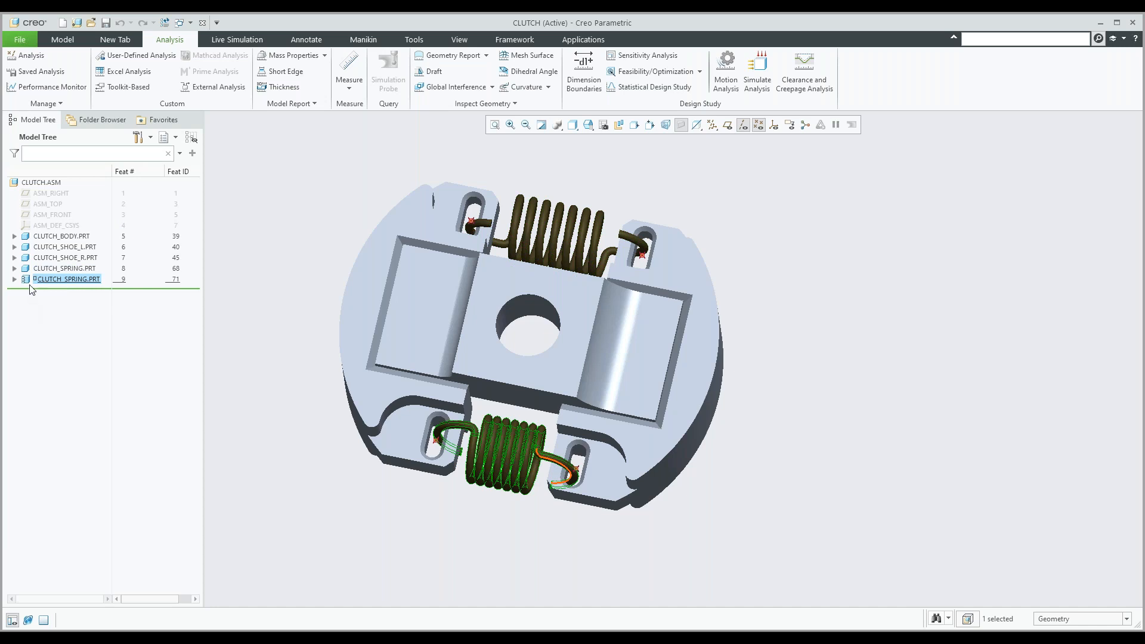
Look at the Make Flexible option for the regular, non-flexible CLUTCH_SPRING component, and leave it unapplied.
click(47, 270)
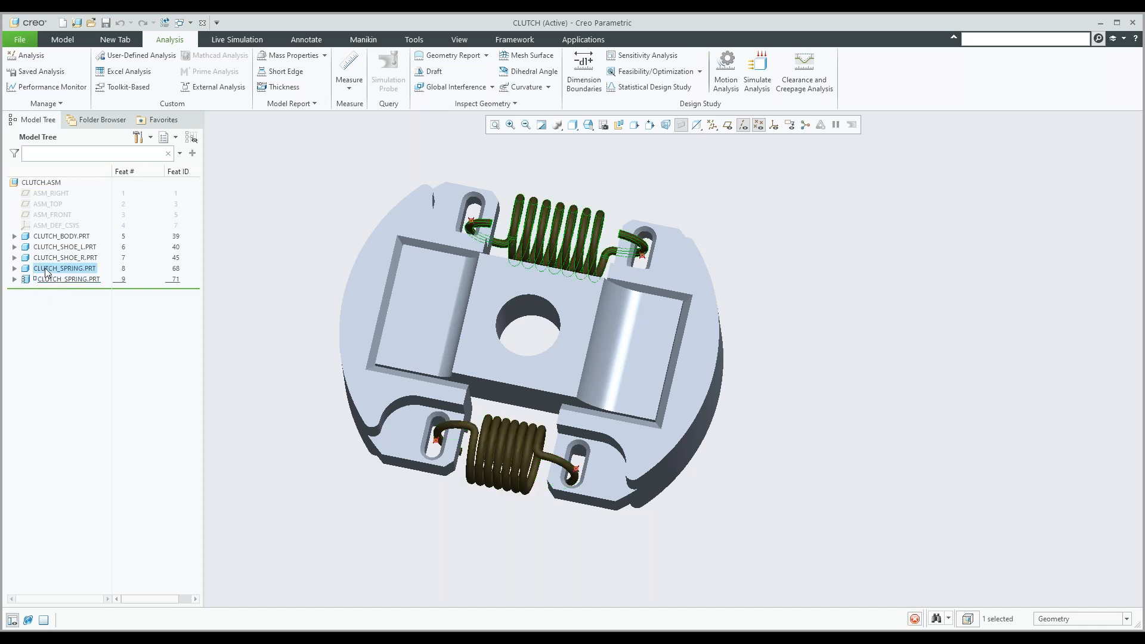
right_click(46, 269)
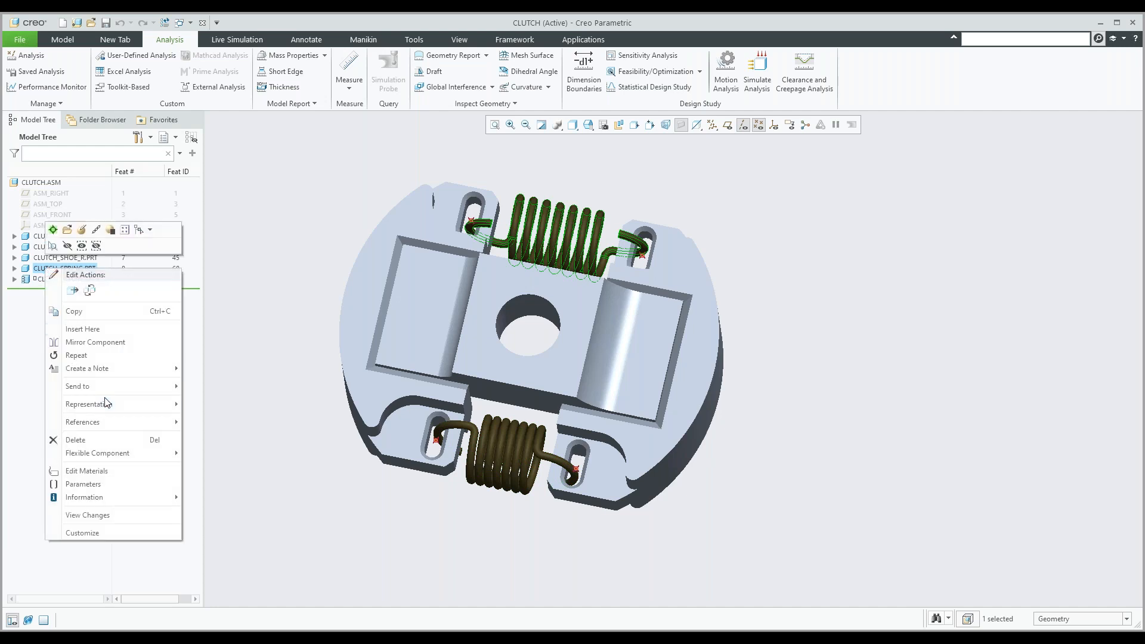
mouse_move(111, 459)
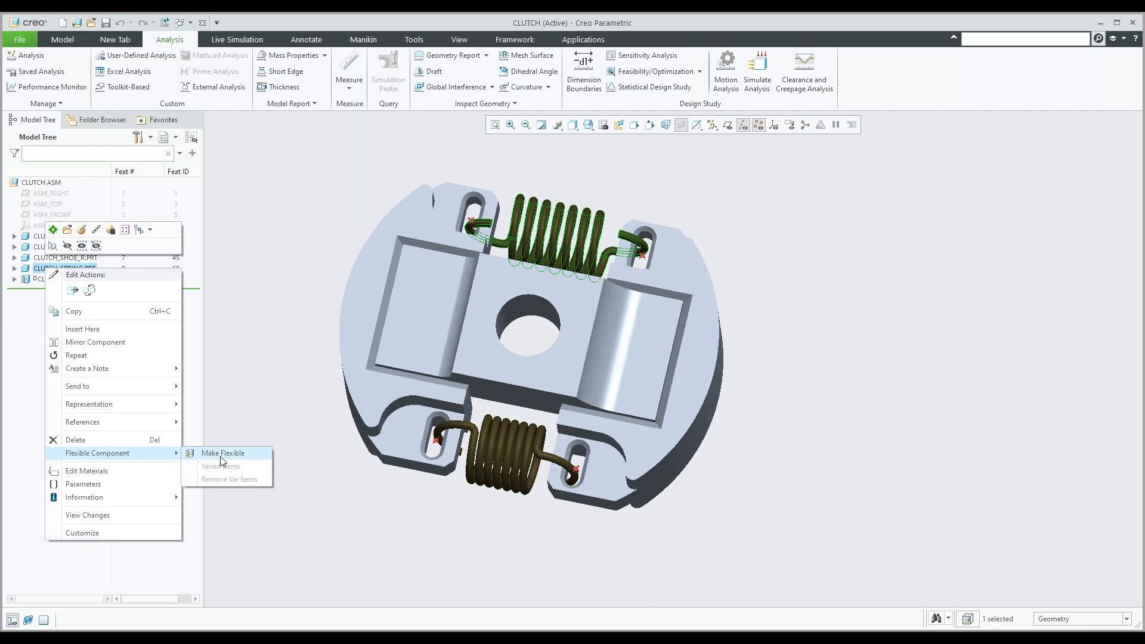
click(256, 357)
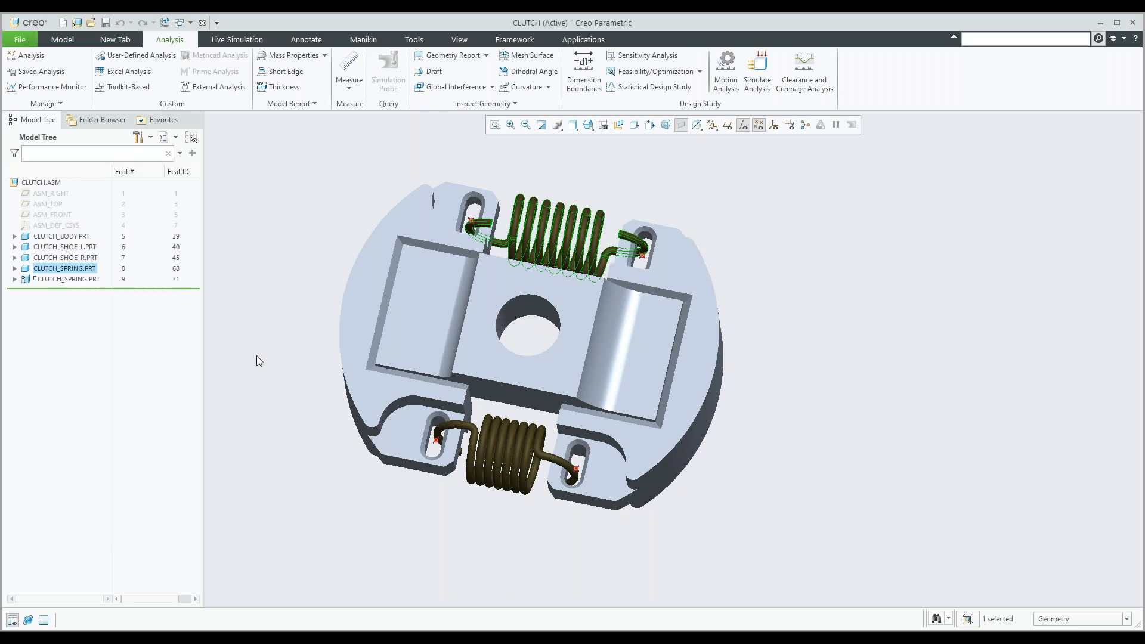
Open CLUTCH_SPRING.PRT in its own window and display its model properties.
click(54, 266)
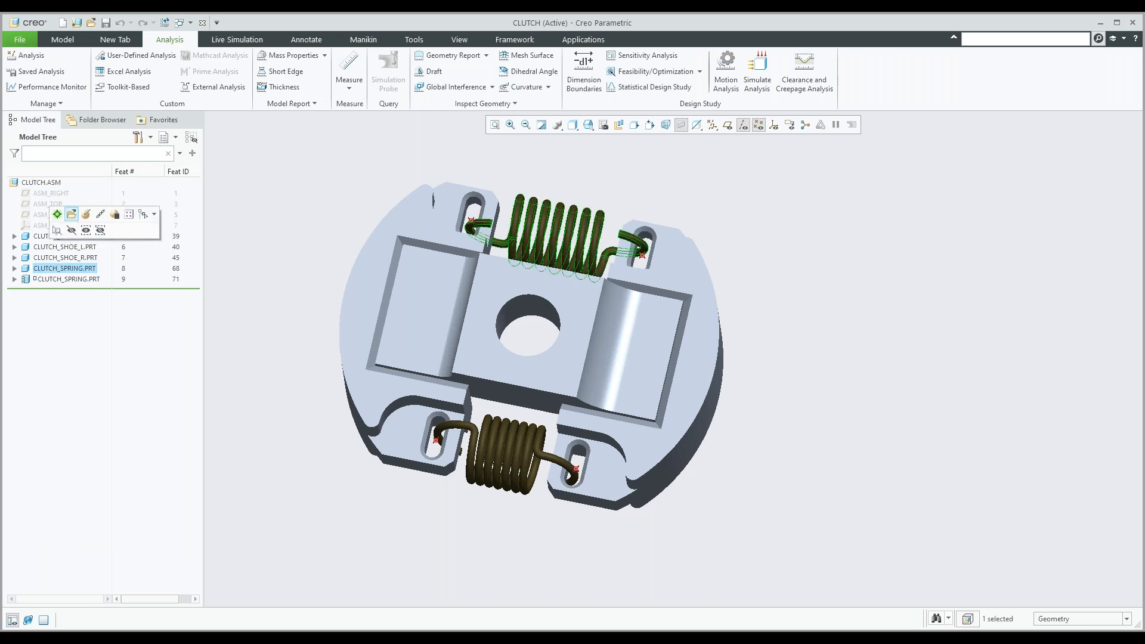
click(72, 214)
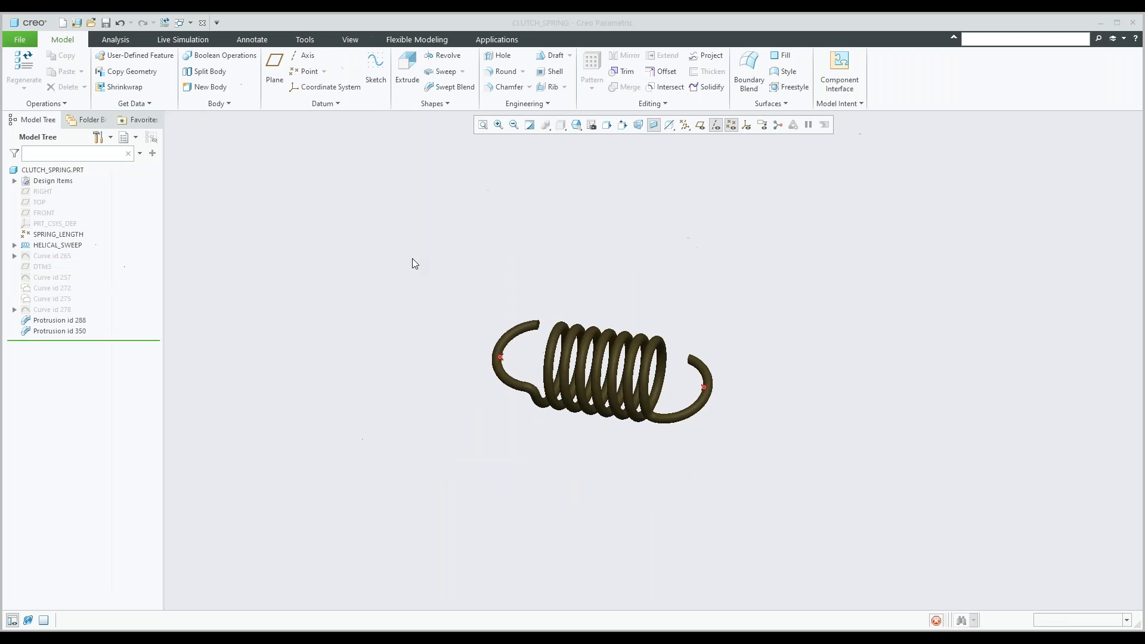
click(20, 41)
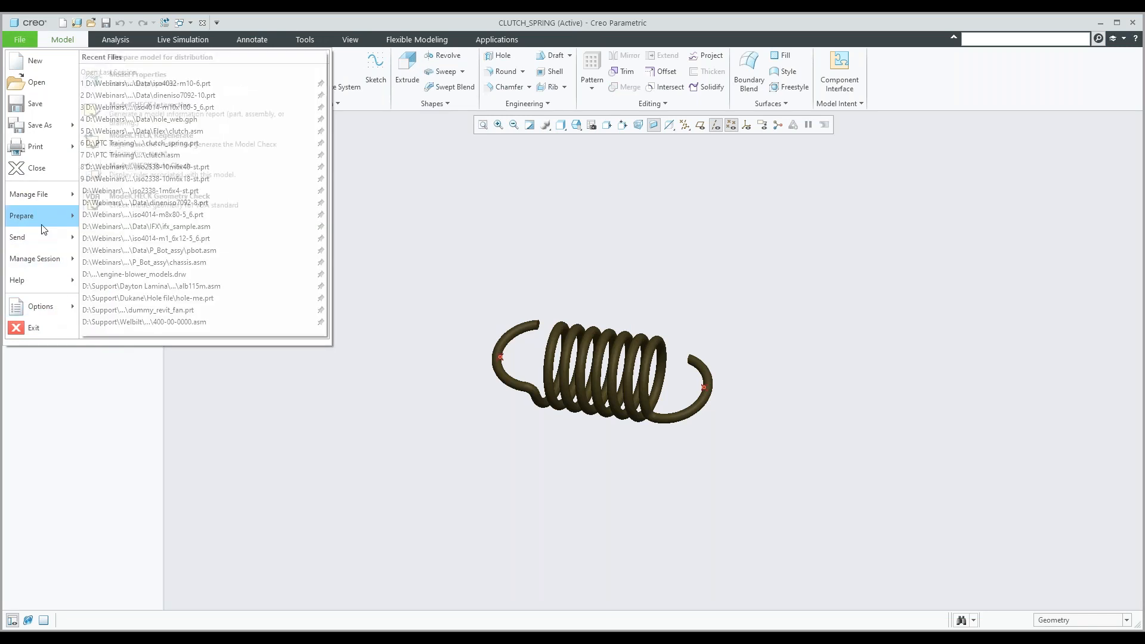
click(131, 76)
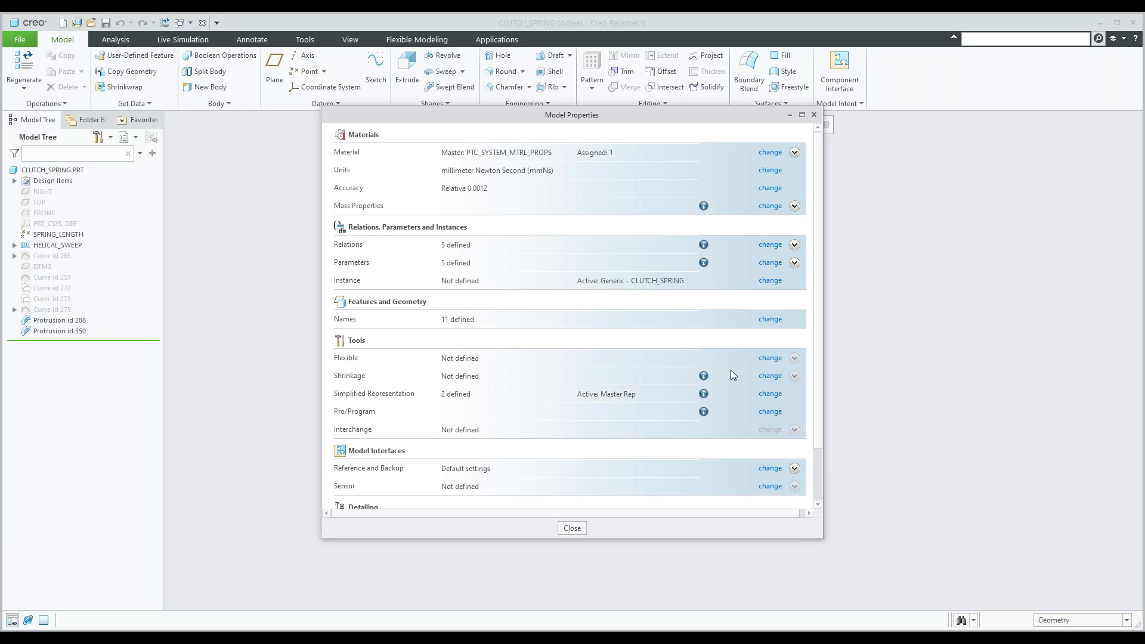
Try to add the length dimension of the SPRING_LENGTH feature as a varied item in the spring's flexibility definition, and close the model properties.
click(770, 358)
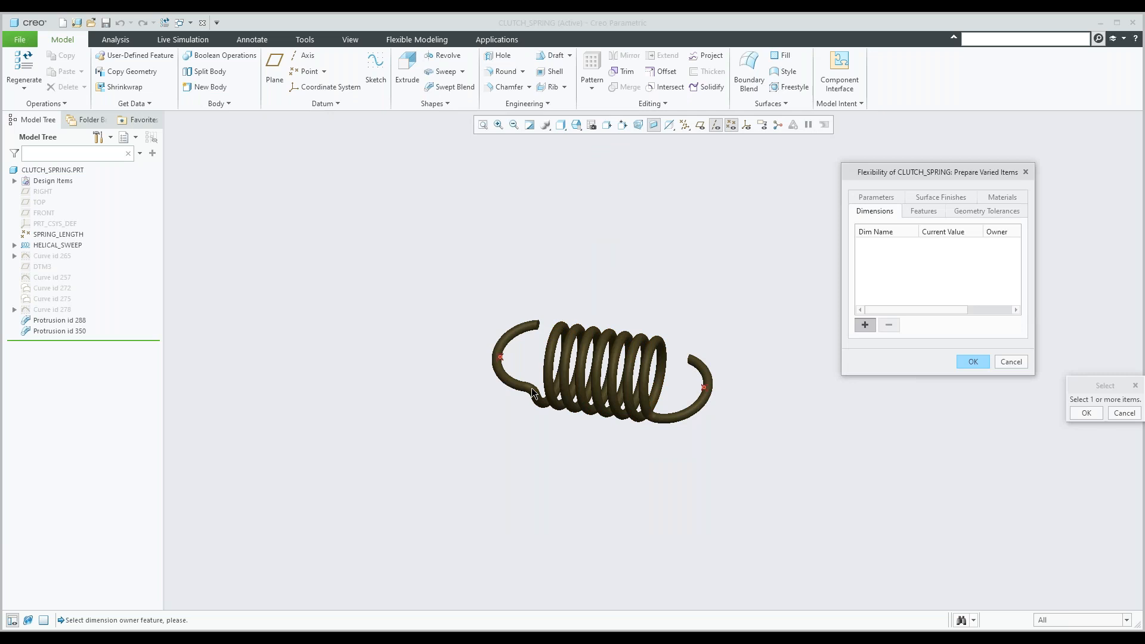
scroll(532, 359, up, 2)
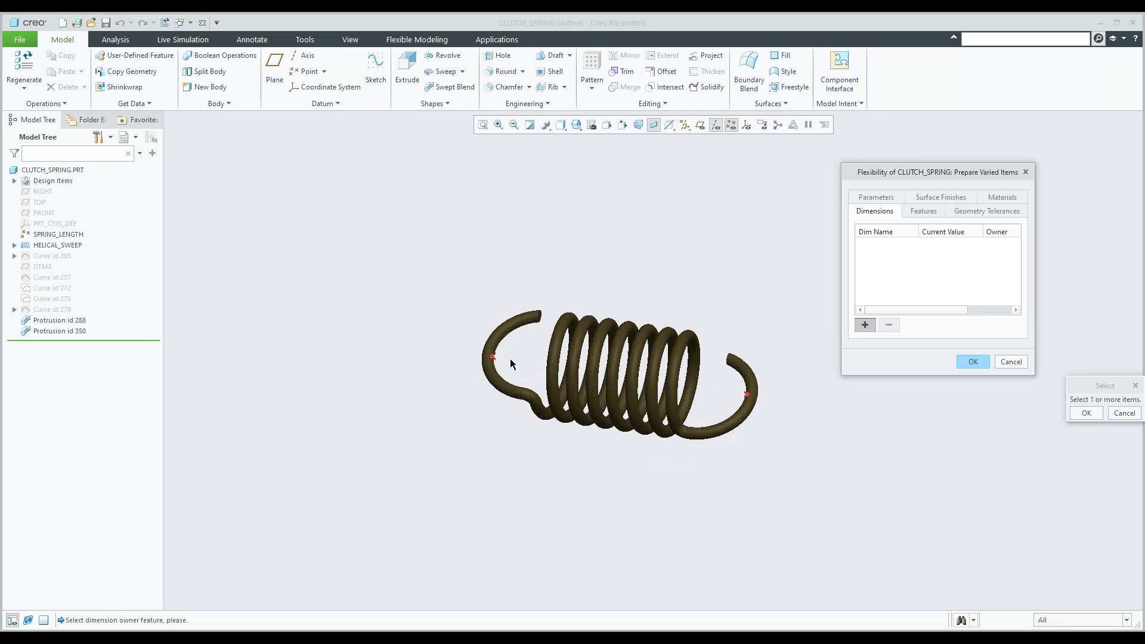
click(49, 236)
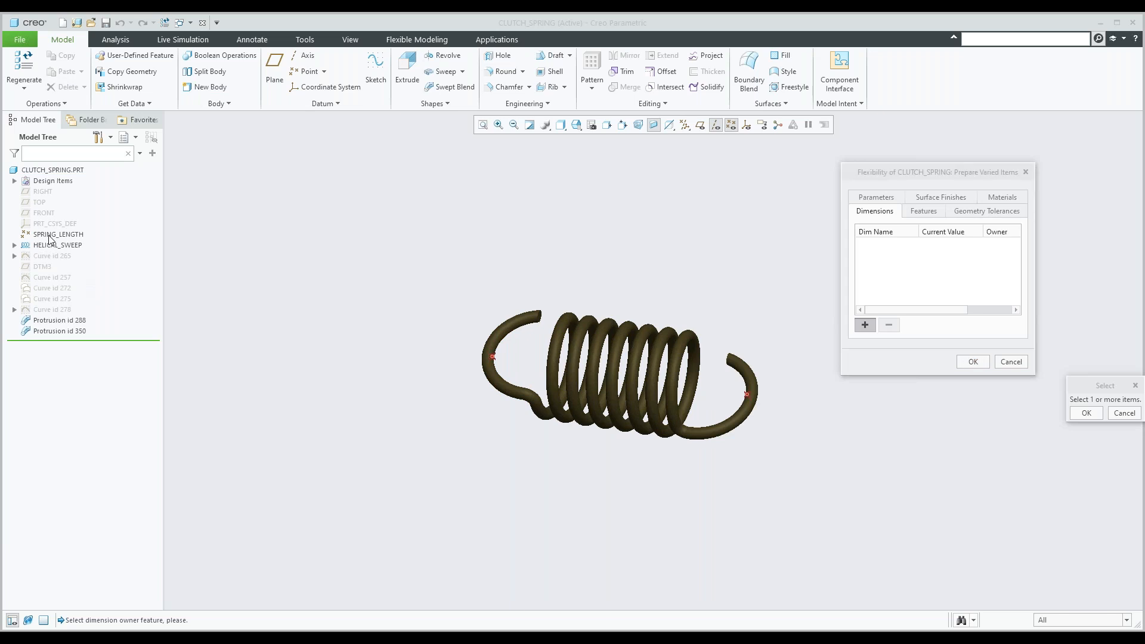
click(50, 235)
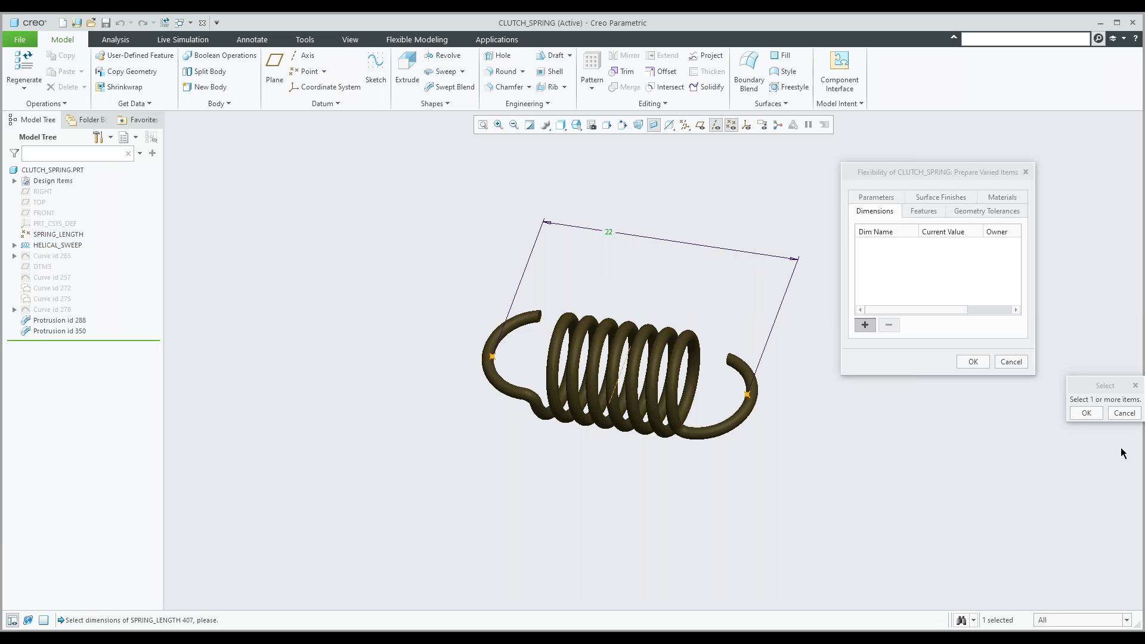
click(1091, 414)
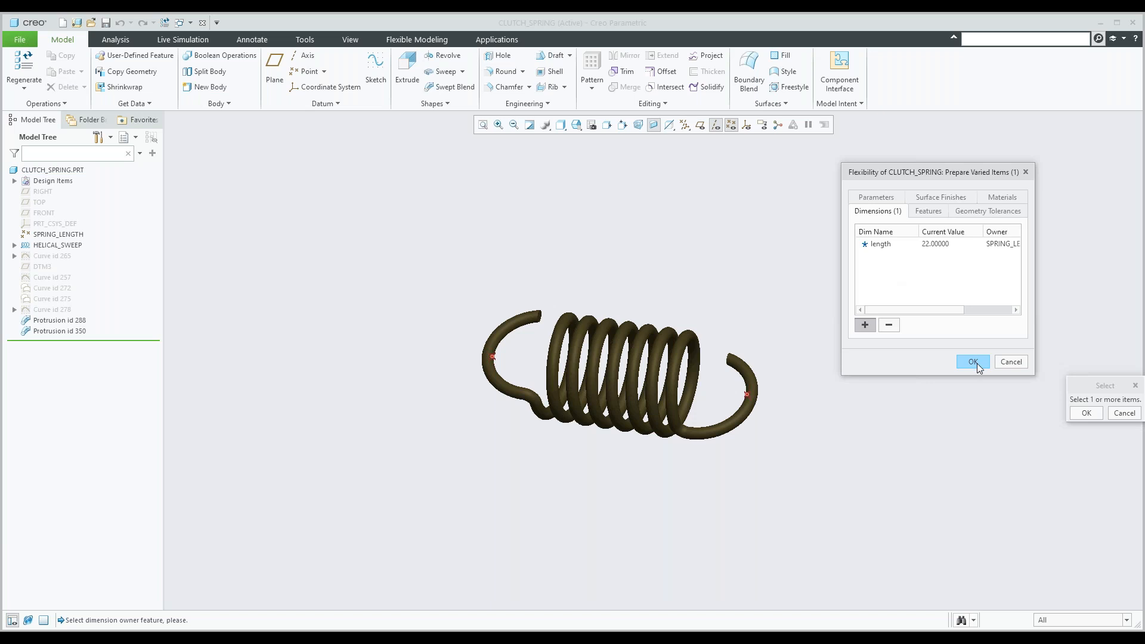
click(1126, 414)
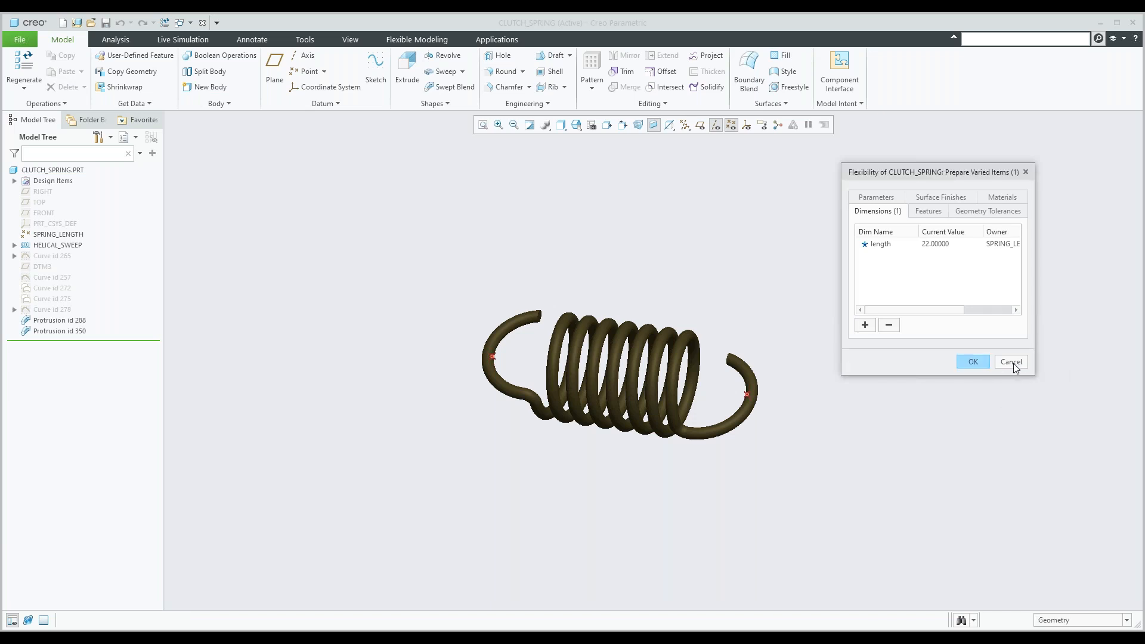
click(973, 362)
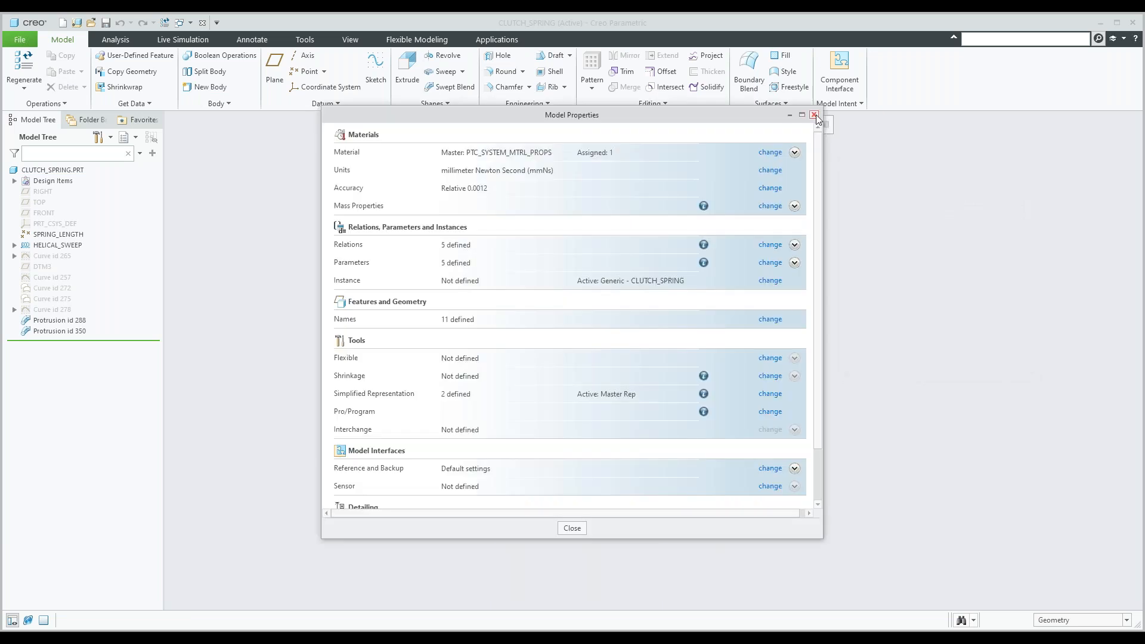
click(813, 115)
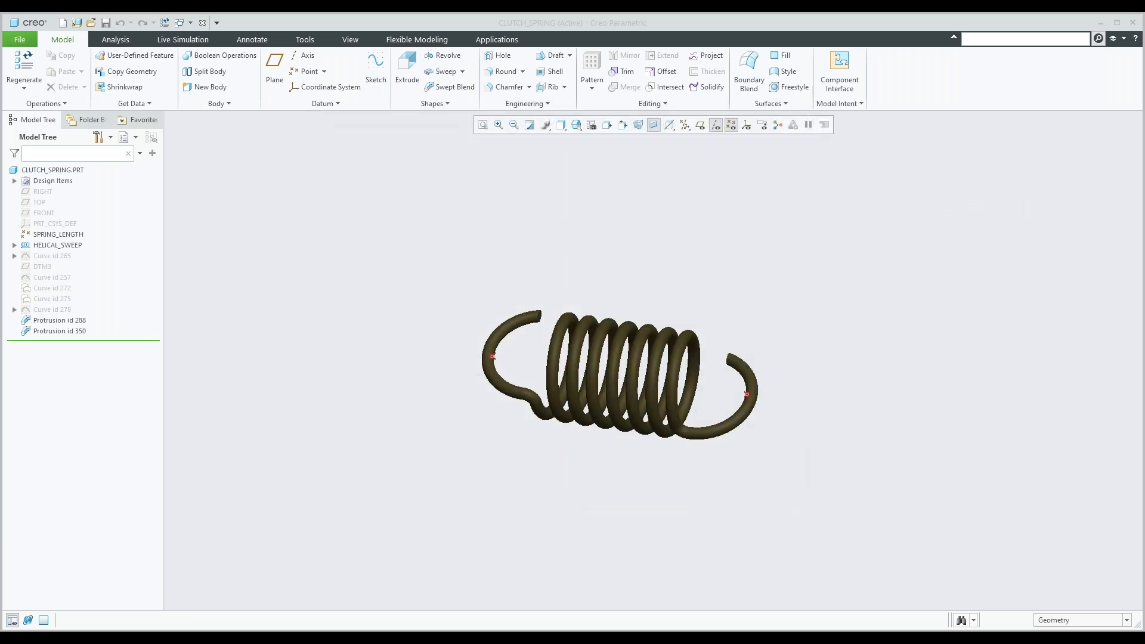
Return to the IFX_SAMPLE assembly from the spring part.
ctrl+middle_drag(635, 291, 597, 297)
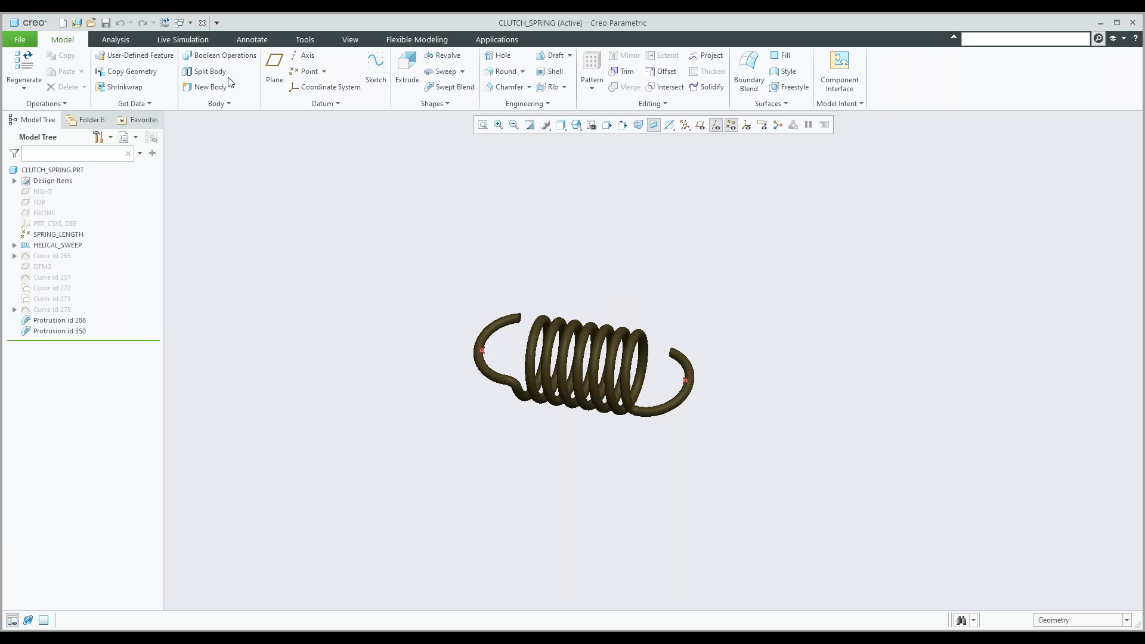
click(191, 23)
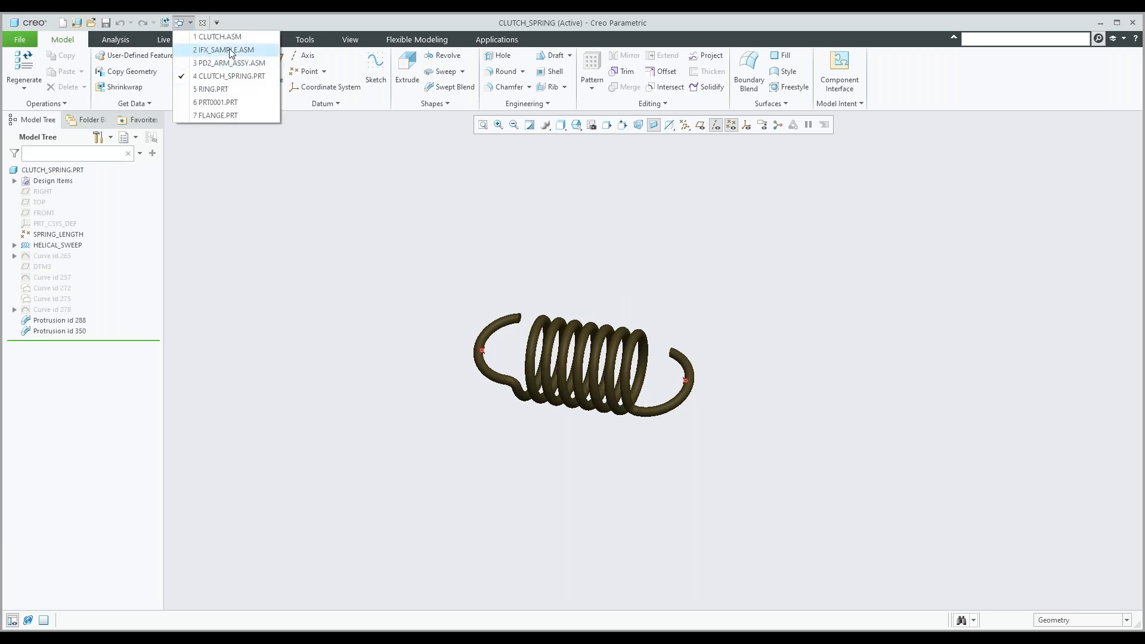
click(224, 50)
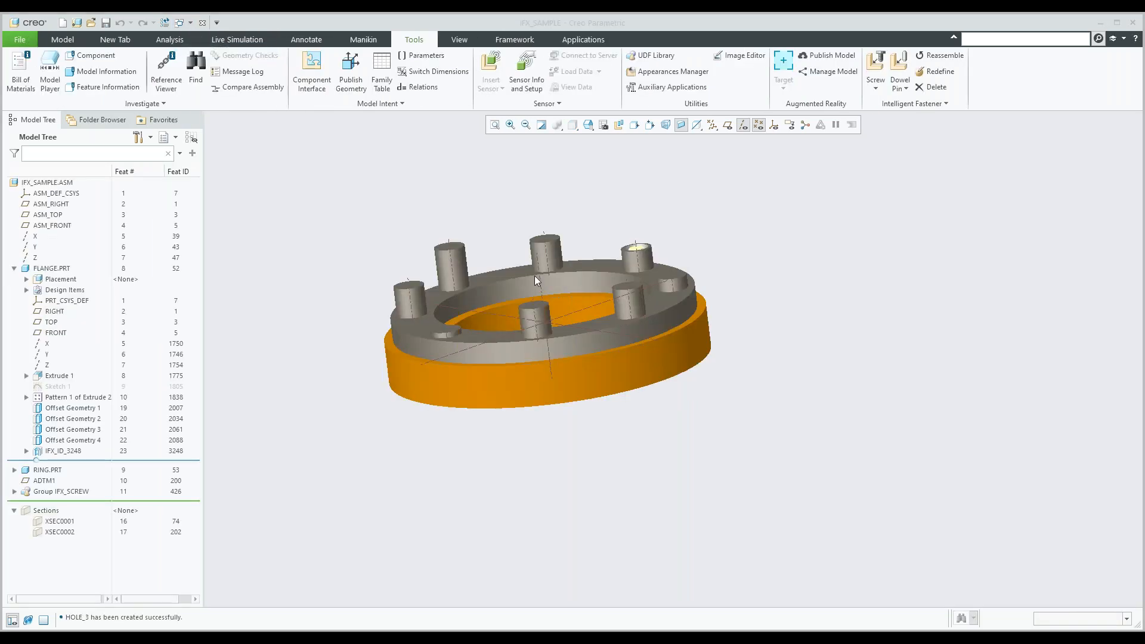
Set the IFX_SAMPLE insertion point directly after RING.PRT, and open the ring part in its own window.
click(14, 268)
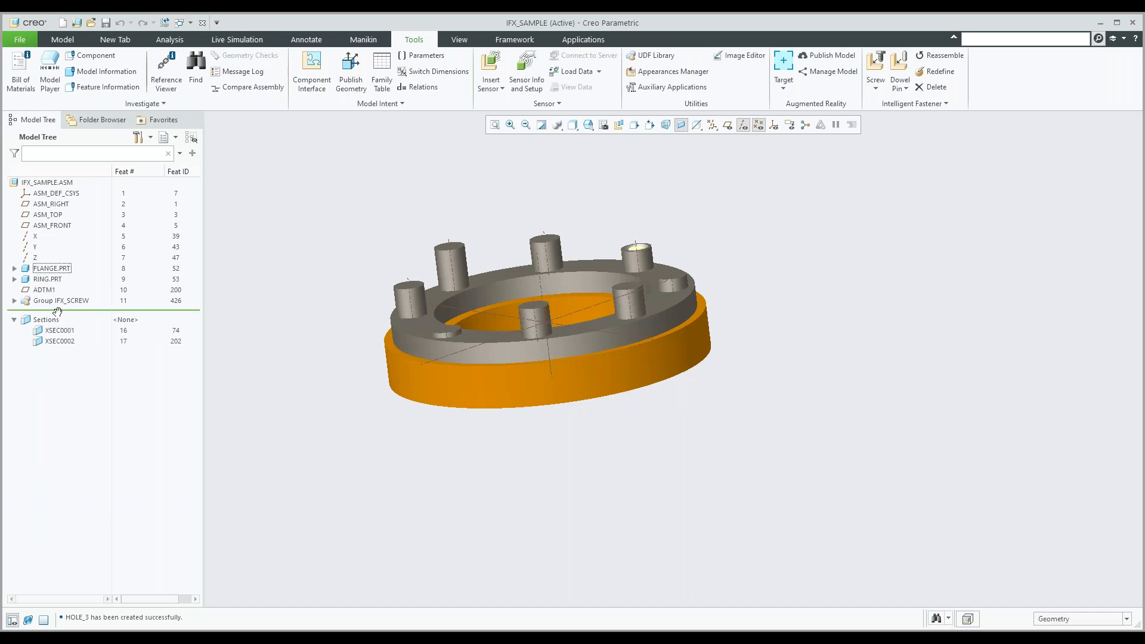
drag(59, 303, 66, 287)
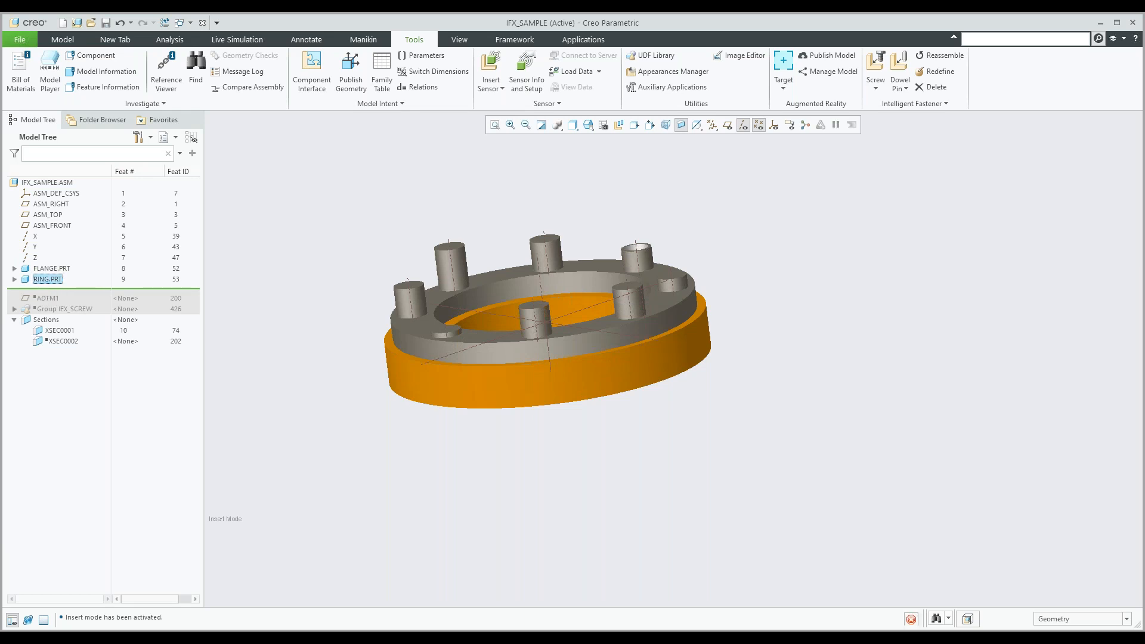
click(47, 279)
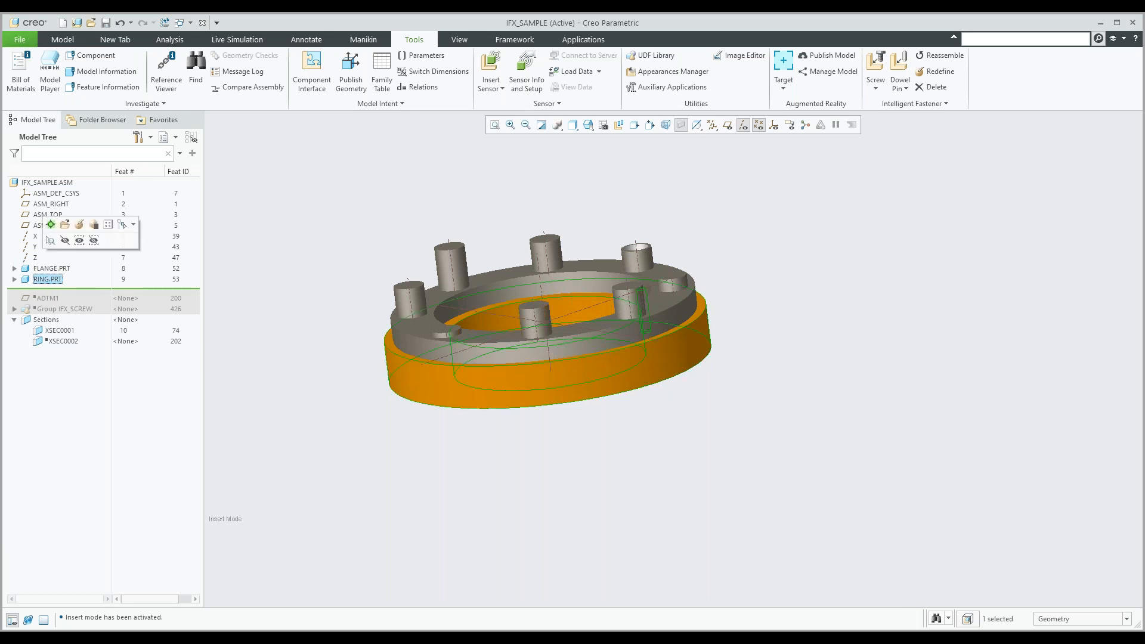
click(65, 226)
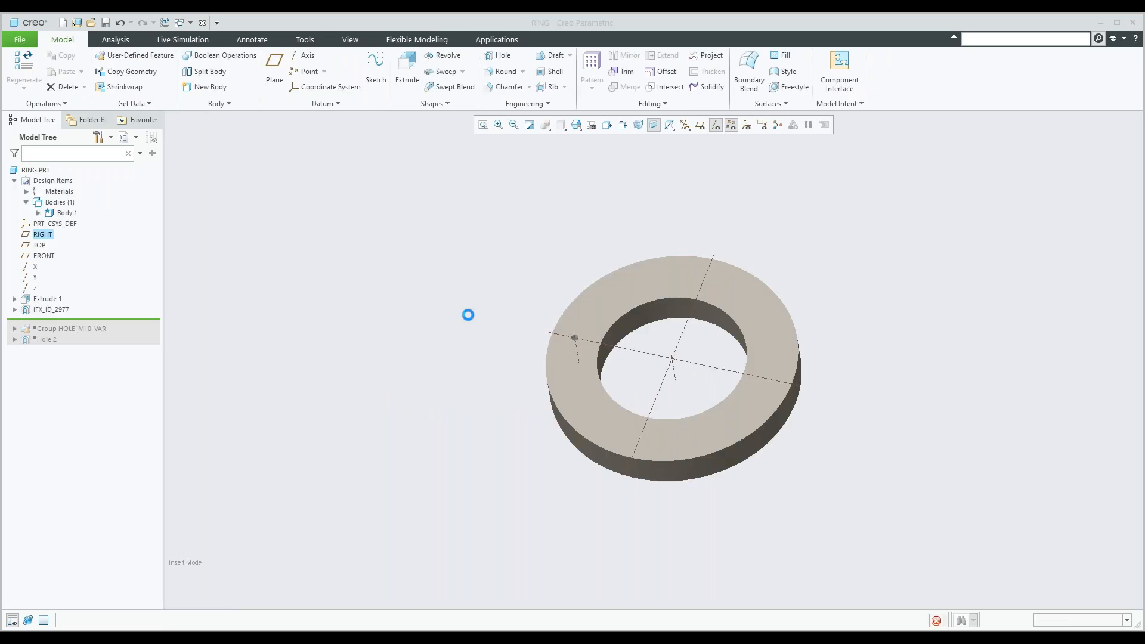
Start a component interface in the ring part and name it Place_web.
click(46, 298)
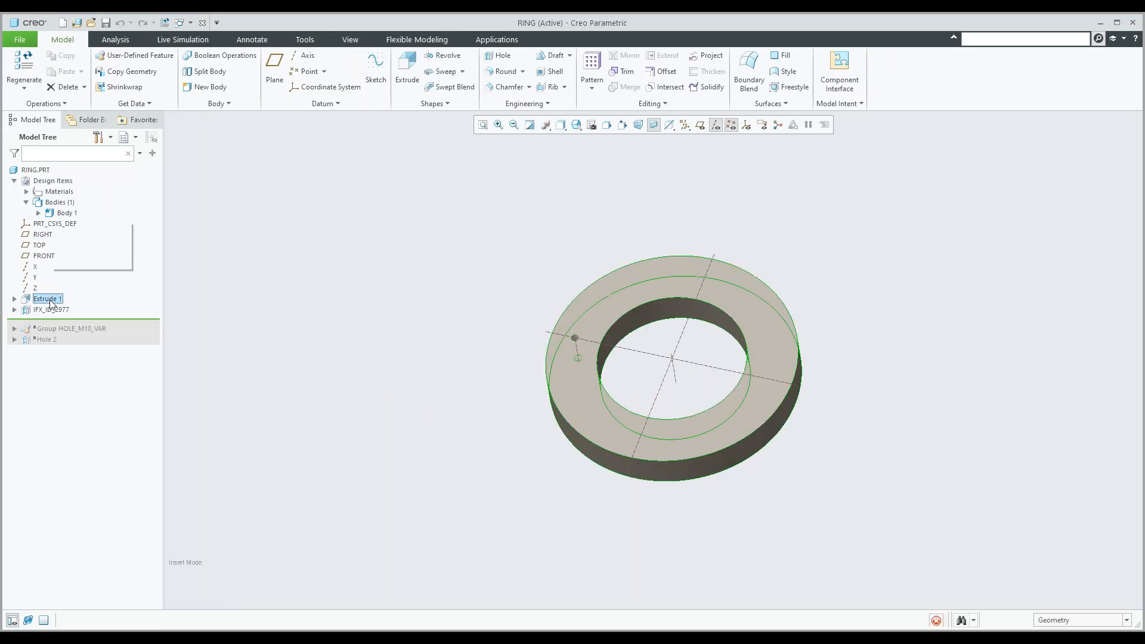
click(525, 341)
middle_drag(525, 341, 607, 308)
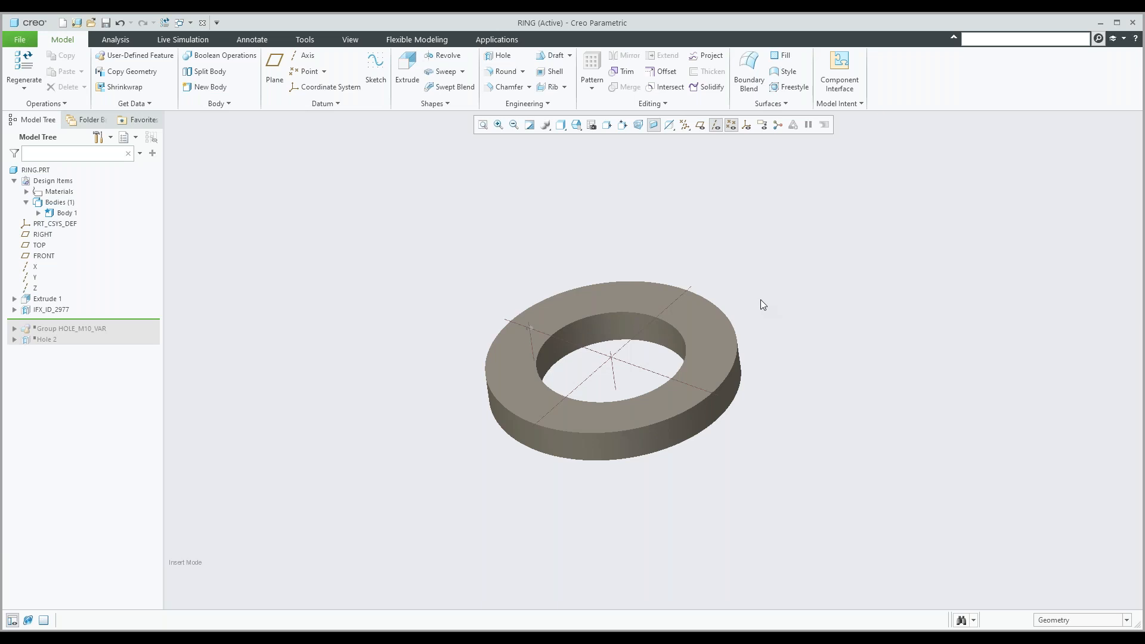
click(839, 87)
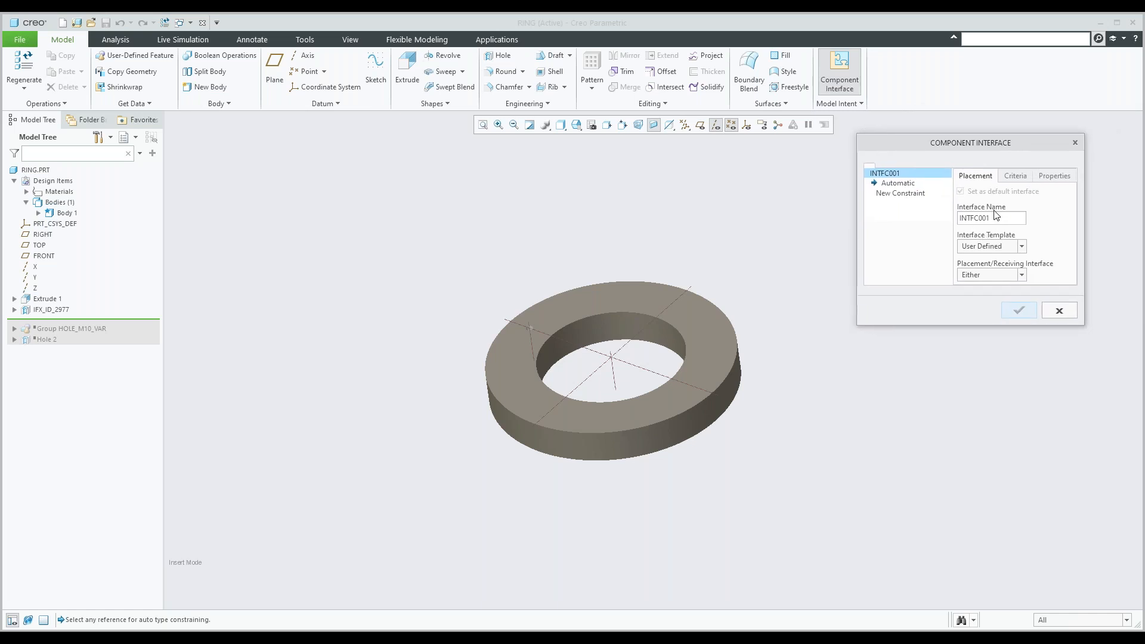
double_click(994, 218)
text(Place)
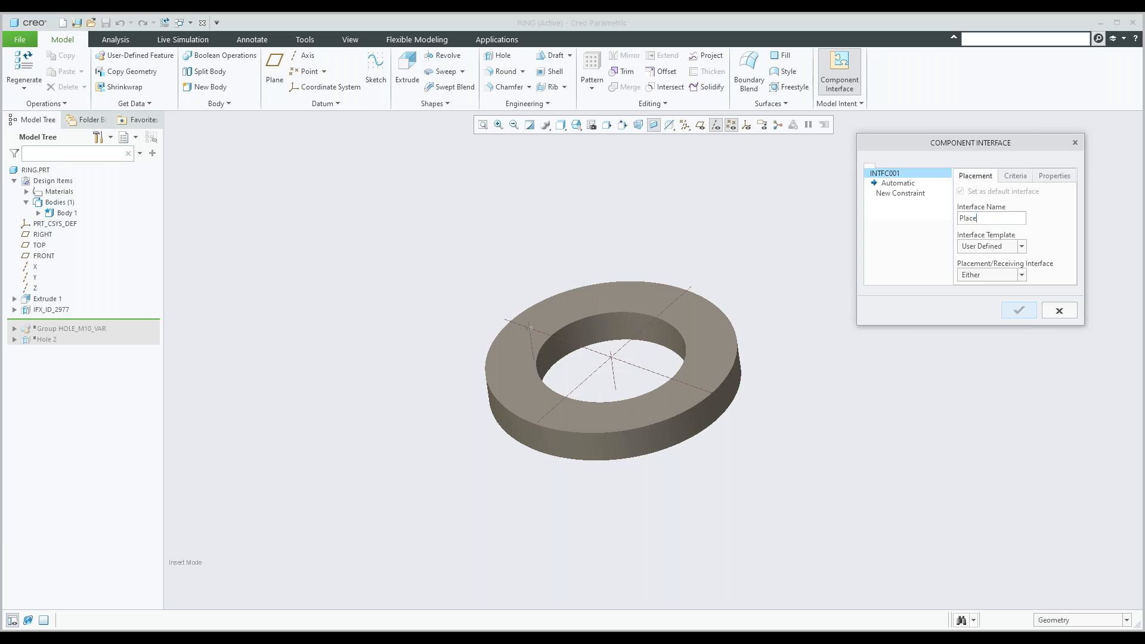
text(_web)
Define a Coincident constraint in the interface that references the ring's central Y axis.
click(895, 194)
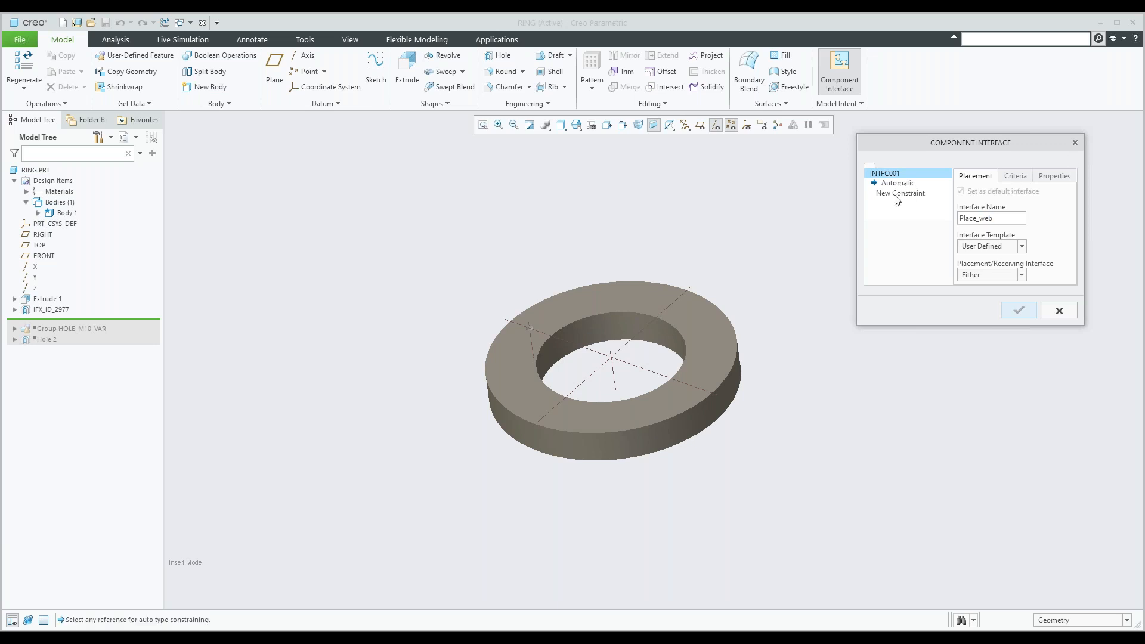
click(1002, 217)
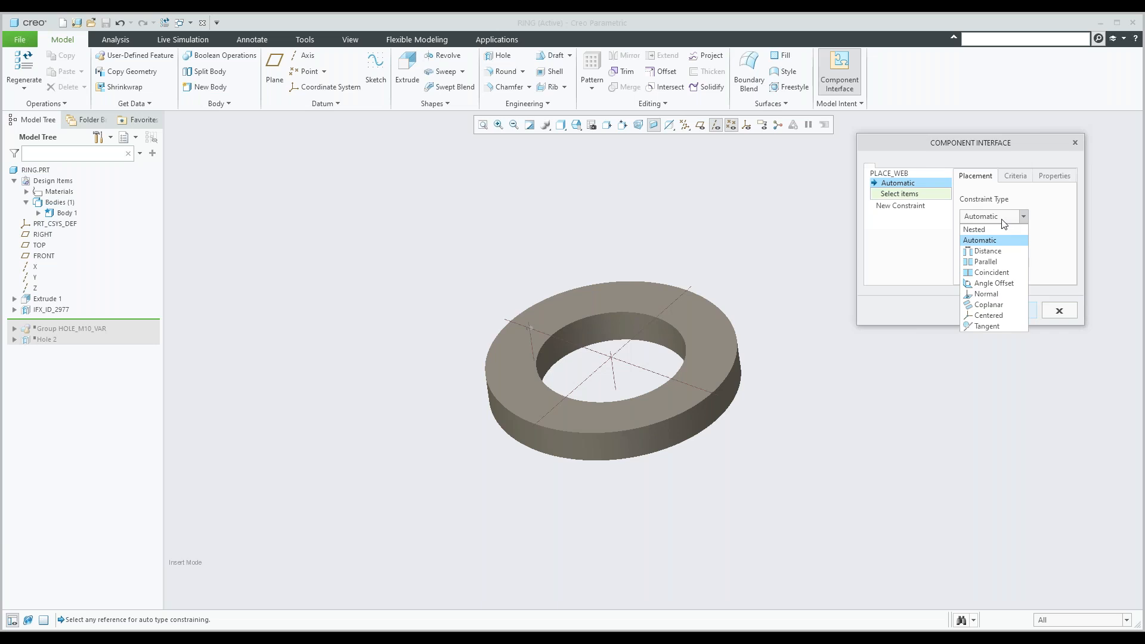
click(990, 273)
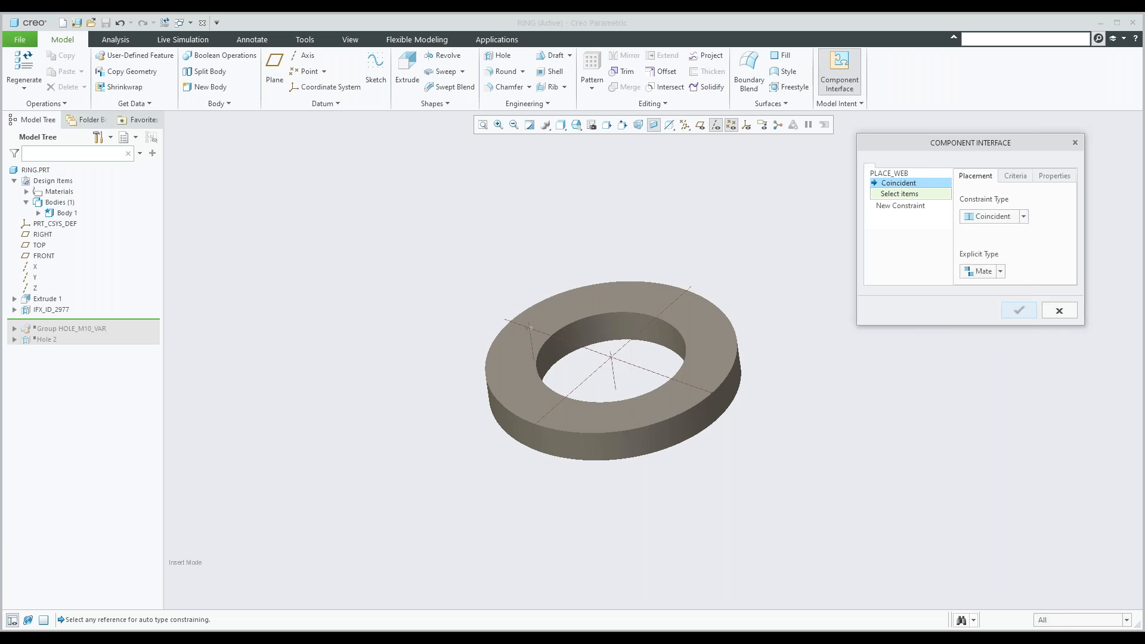
click(613, 378)
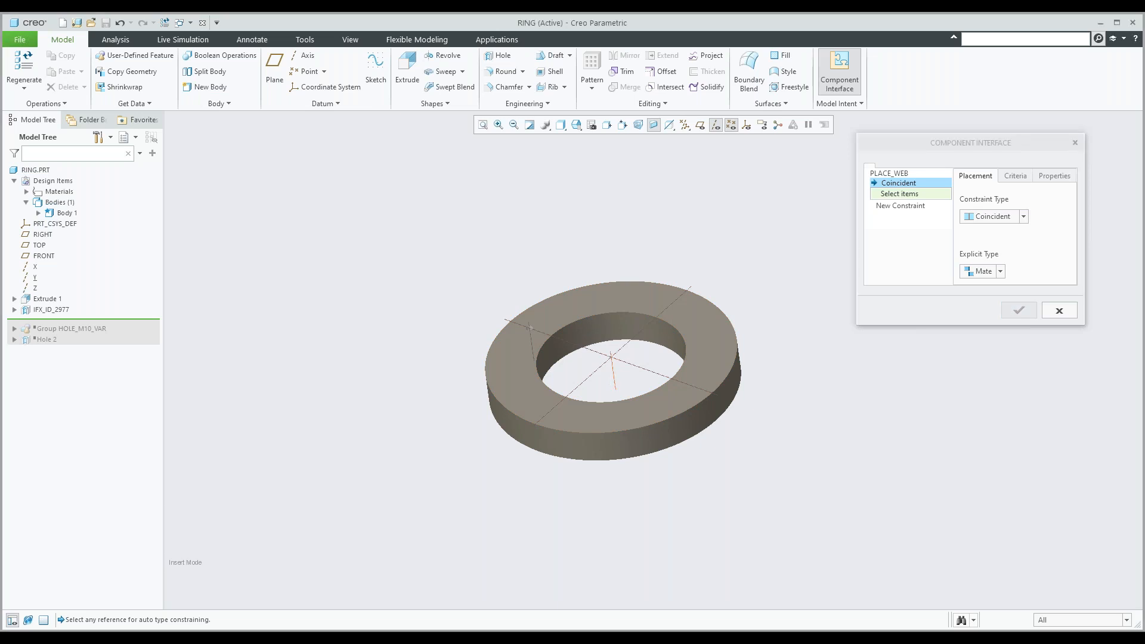
Add a second Coincident constraint to the interface, referencing the upper flat surface of Extrude 1.
click(904, 209)
click(994, 216)
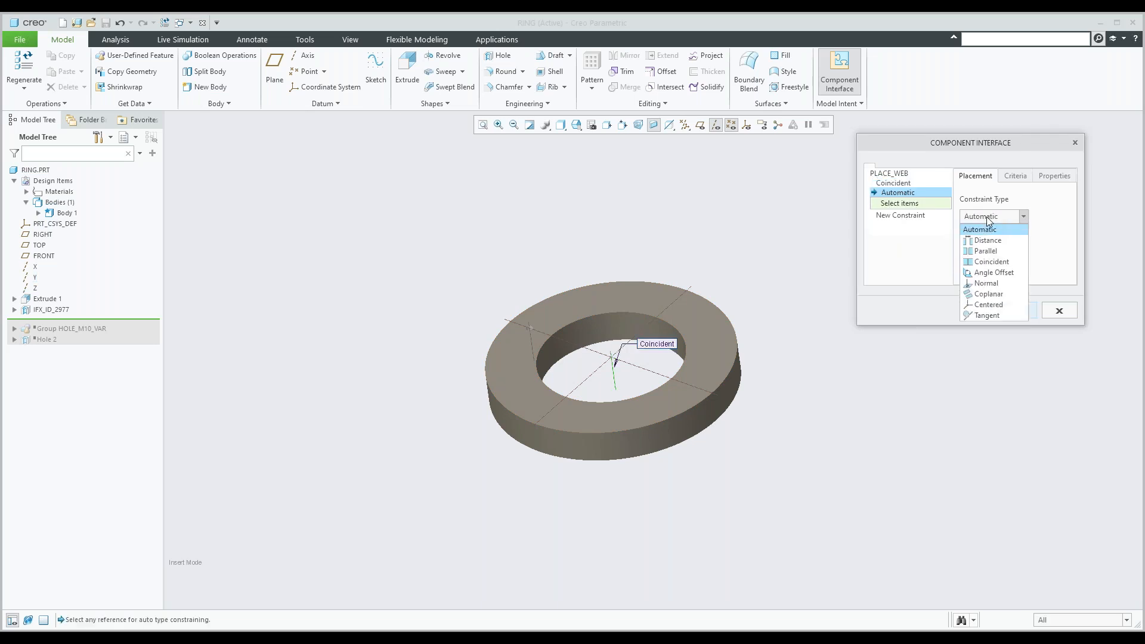
click(987, 262)
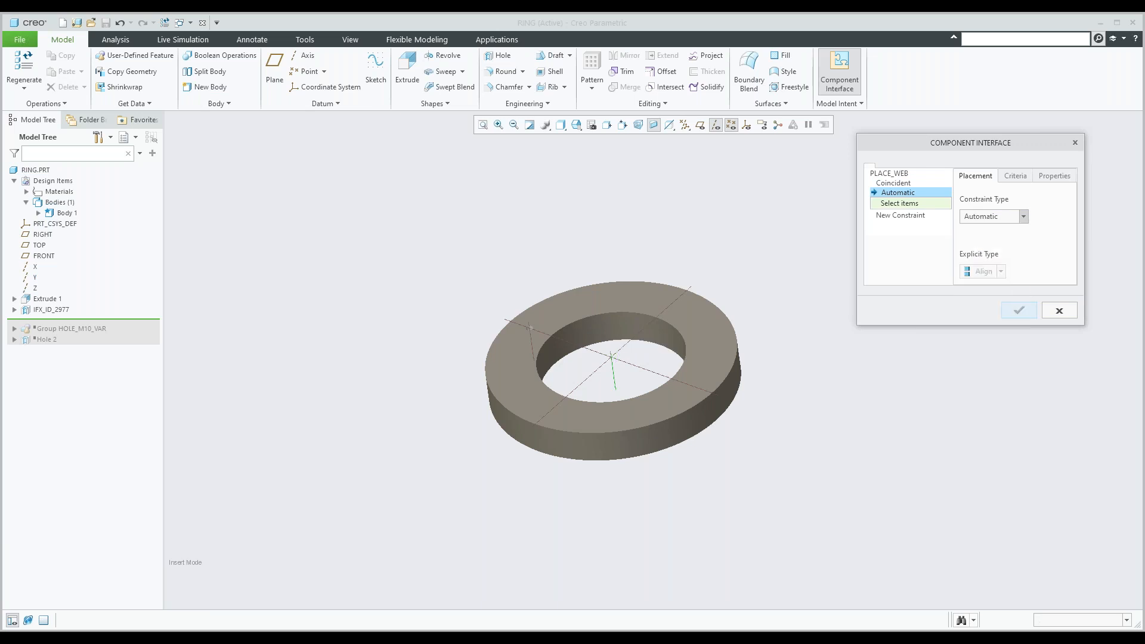
click(701, 333)
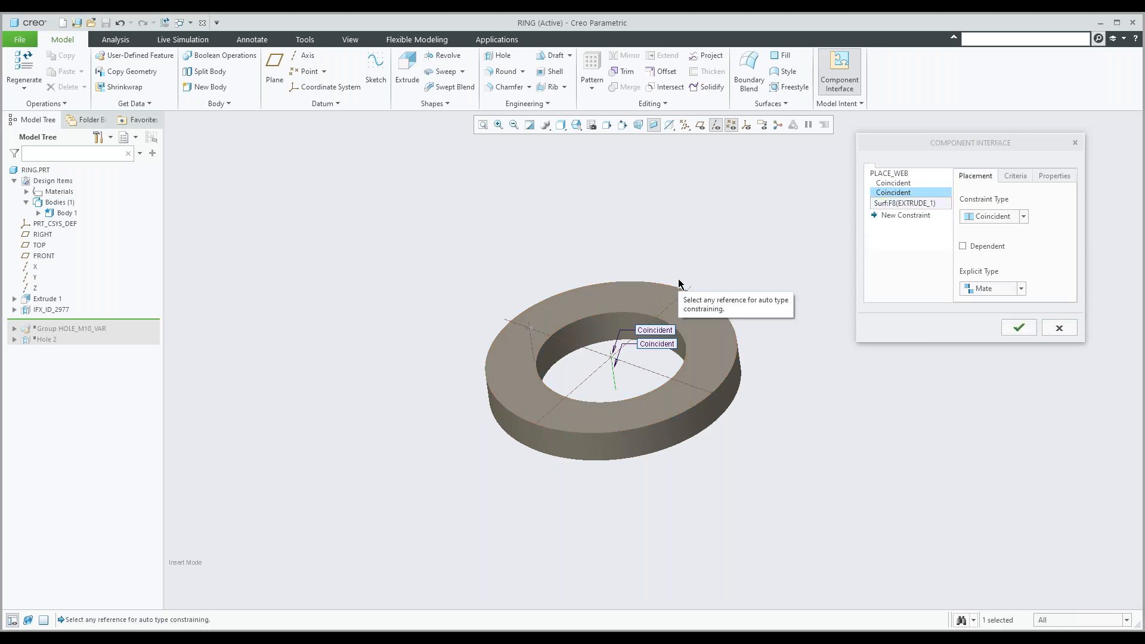
scroll(529, 334, down, 5)
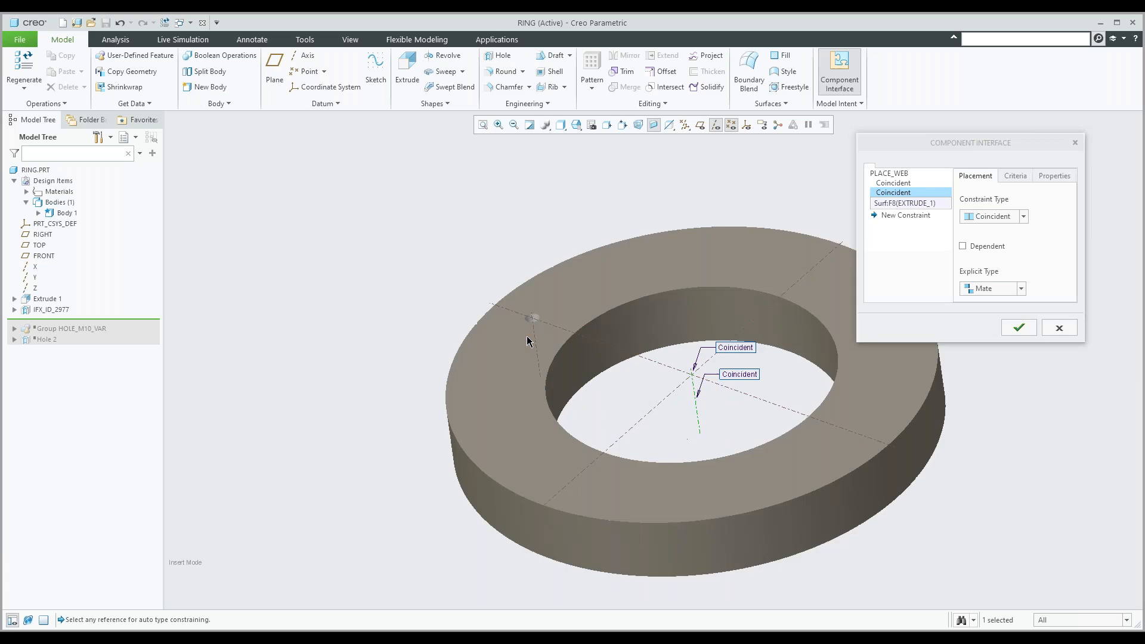
scroll(534, 317, down, 5)
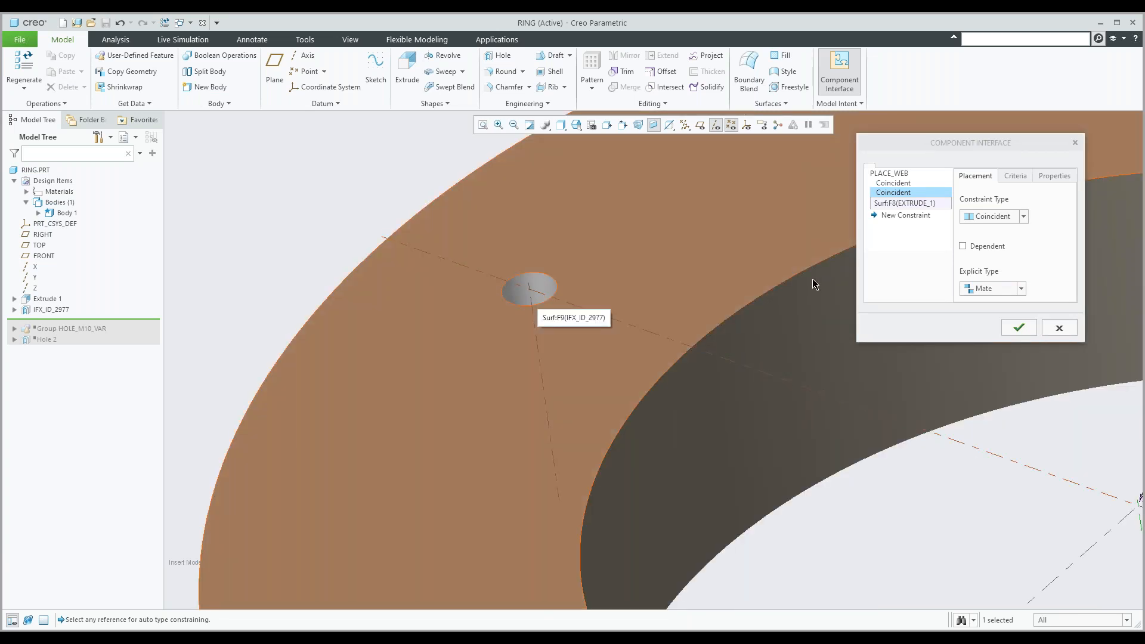
click(904, 219)
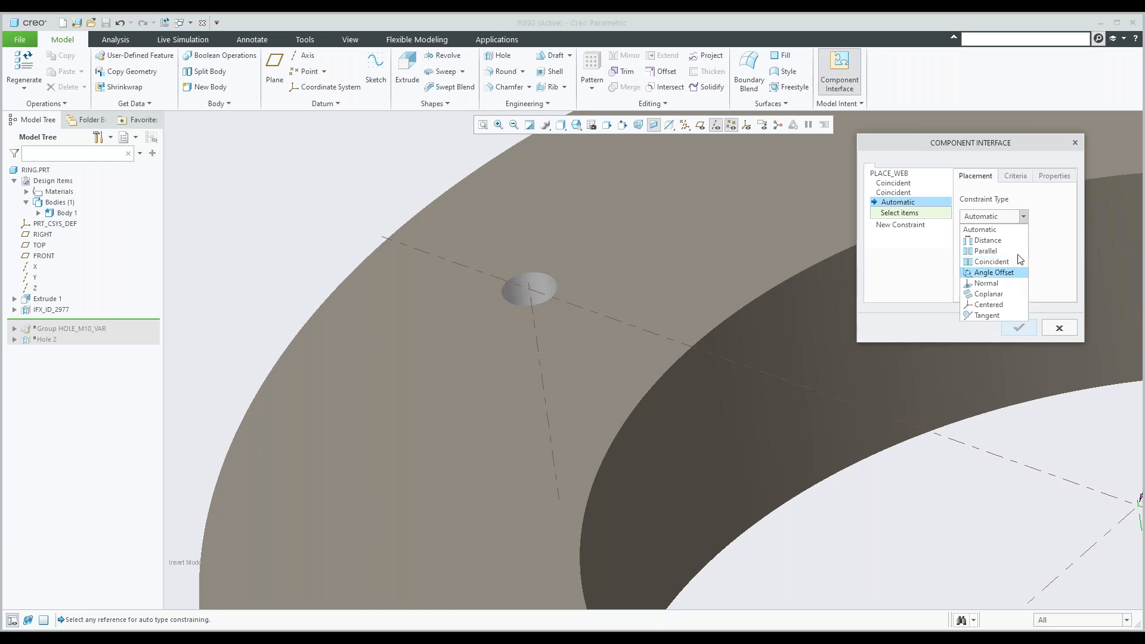
click(997, 232)
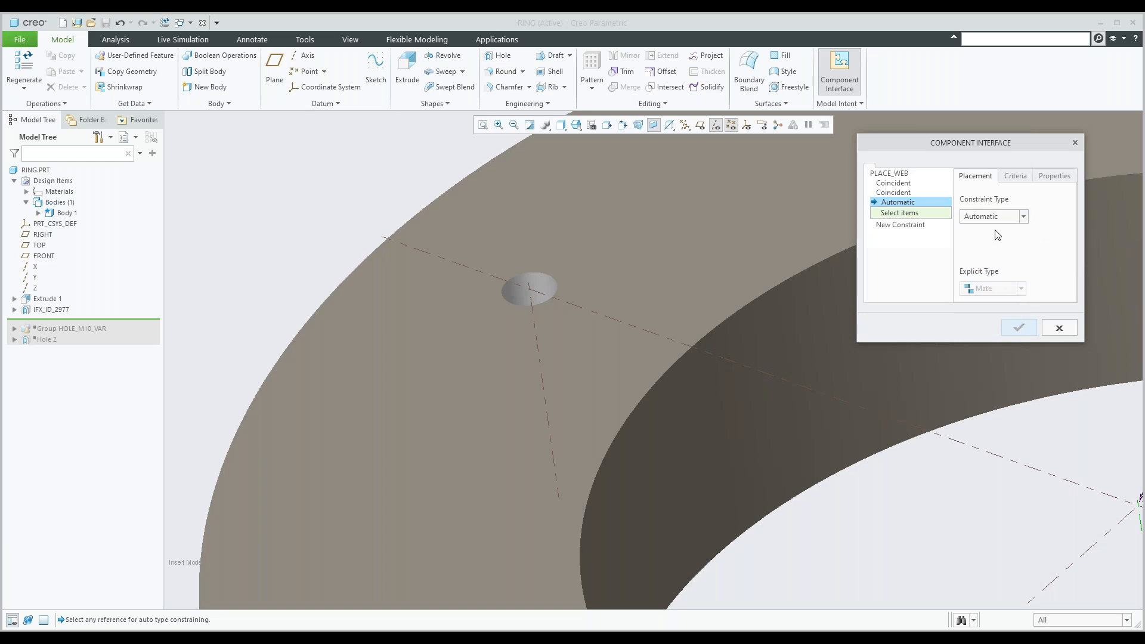
right_click(900, 204)
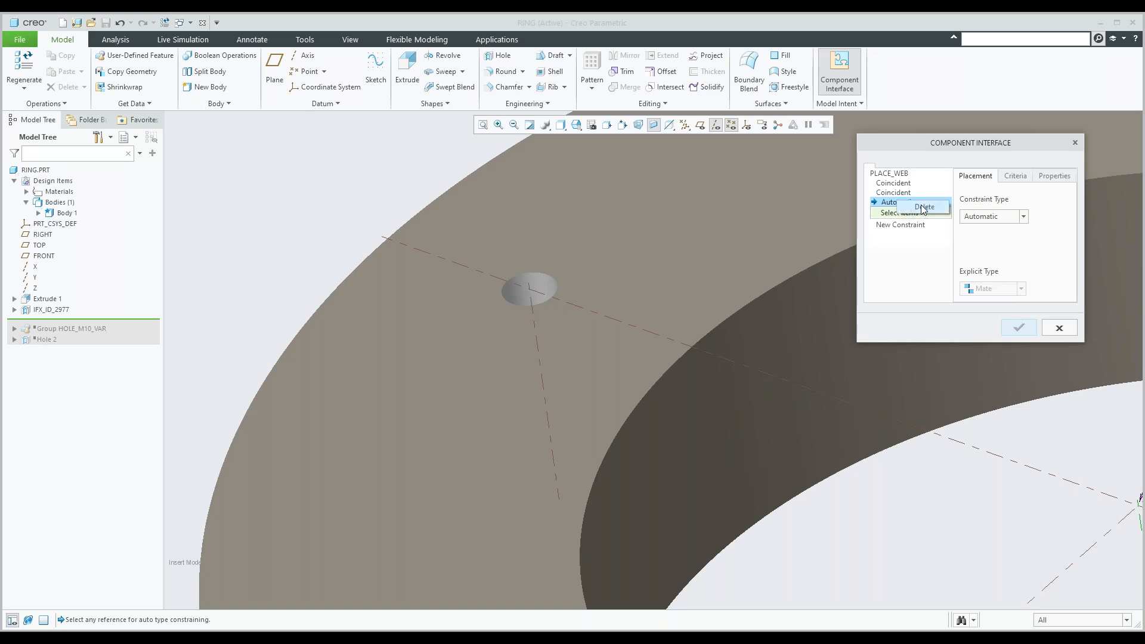
click(923, 208)
Complete the PLACE_WEB component interface with its two Coincident constraints.
click(486, 296)
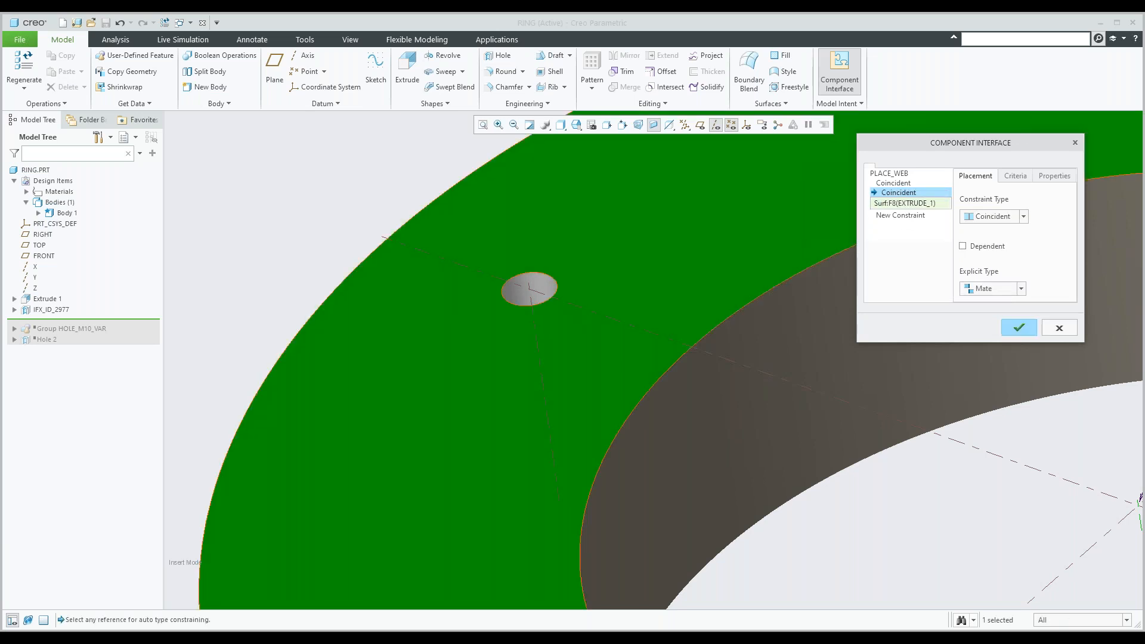
scroll(593, 342, up, 5)
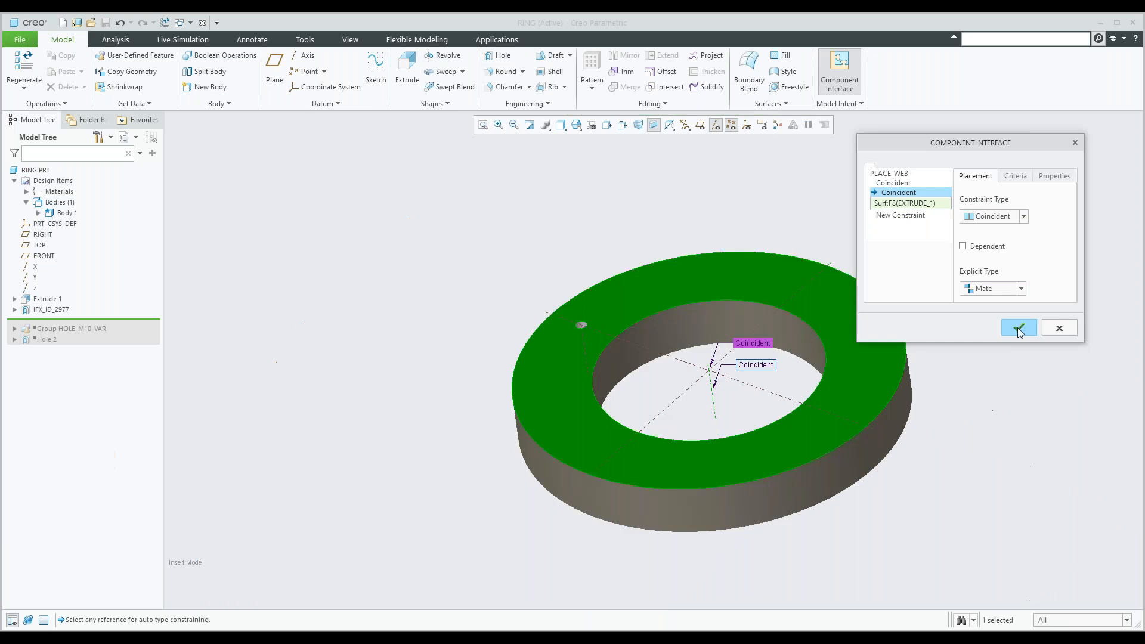
click(1019, 327)
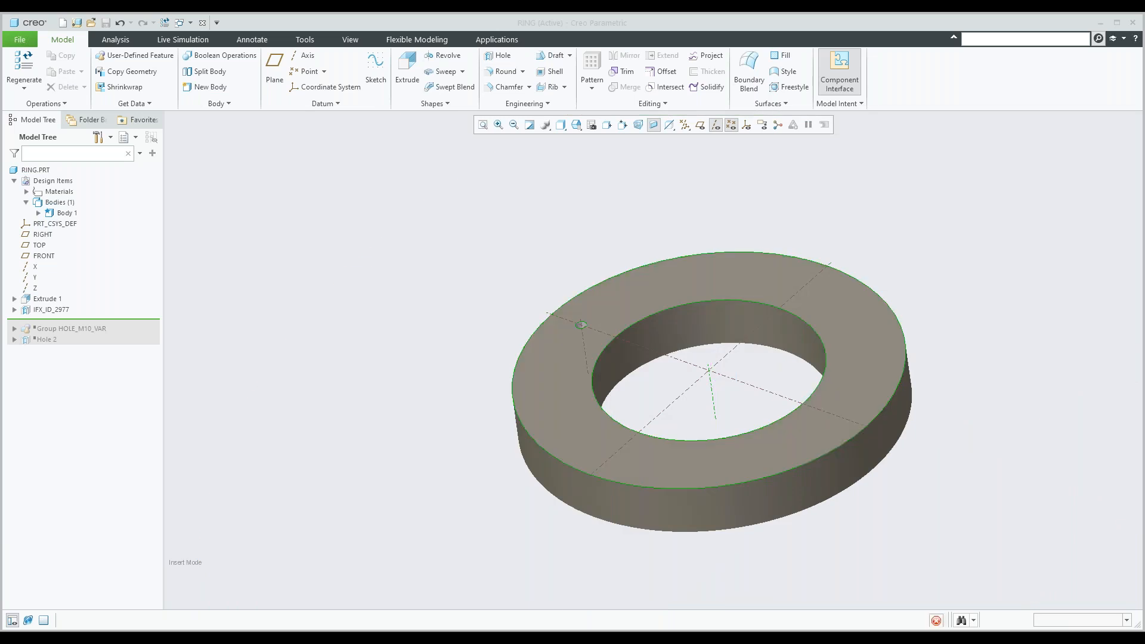
Look at the PLACE_WEB interface under INTERFACES in the Footer of the ring's model tree.
click(585, 250)
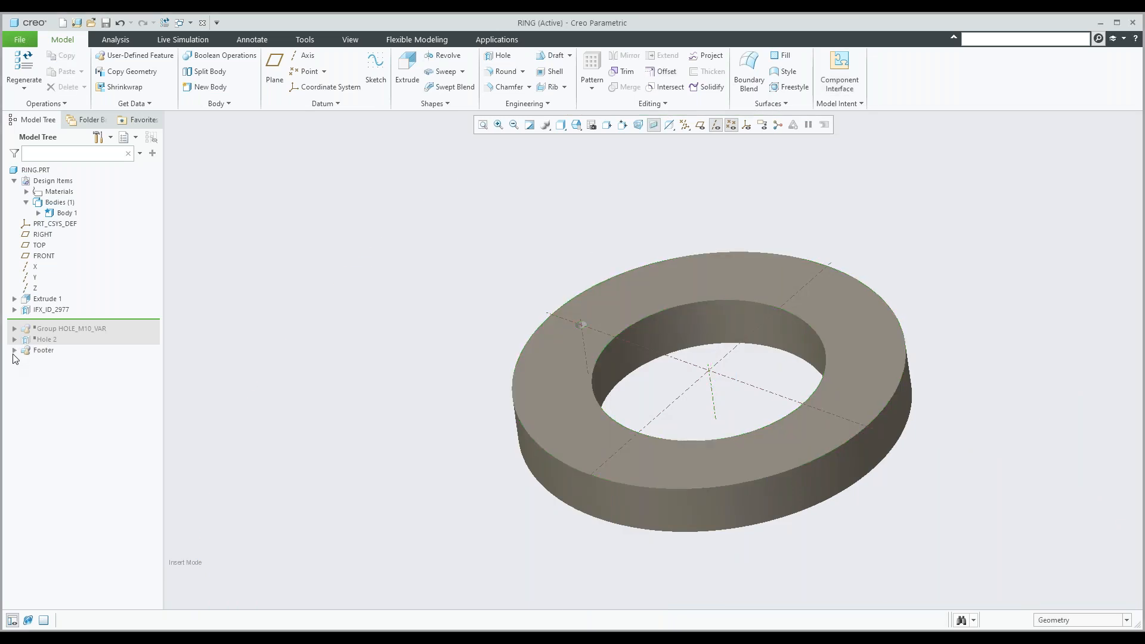
click(14, 350)
click(27, 361)
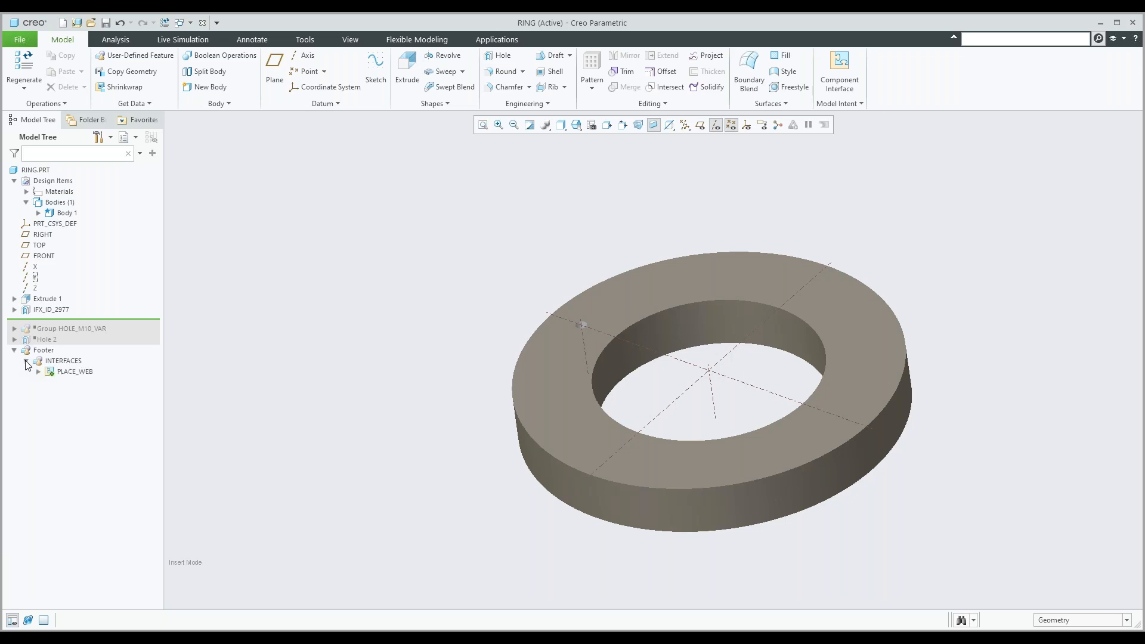
click(38, 372)
click(14, 351)
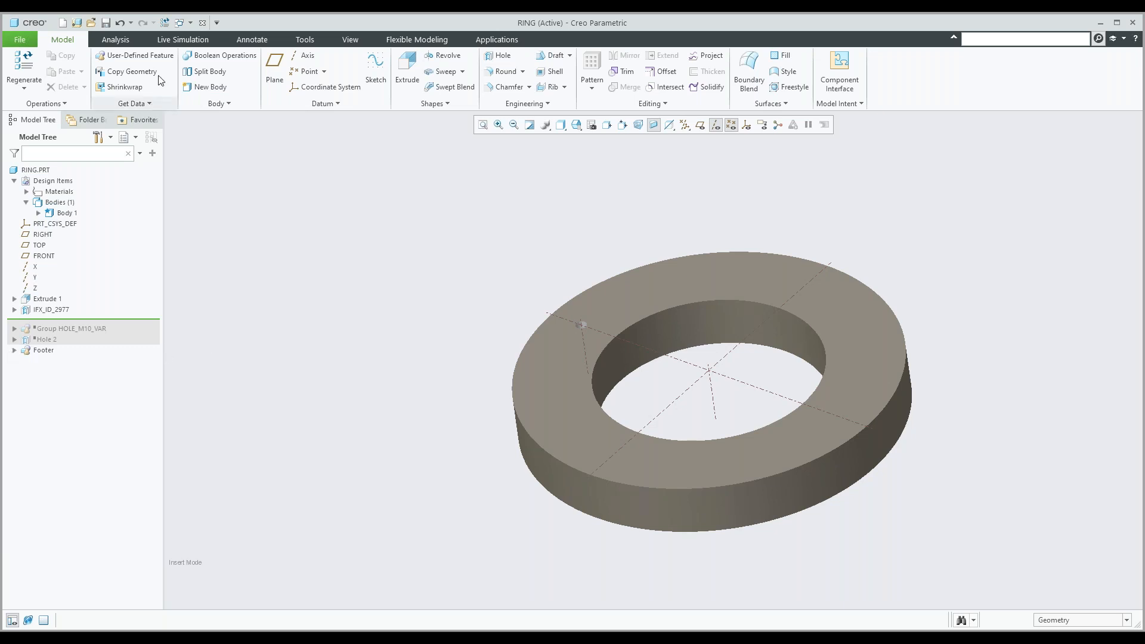
Return to the IFX_SAMPLE assembly and bring in another ring.prt from the models in session.
click(180, 23)
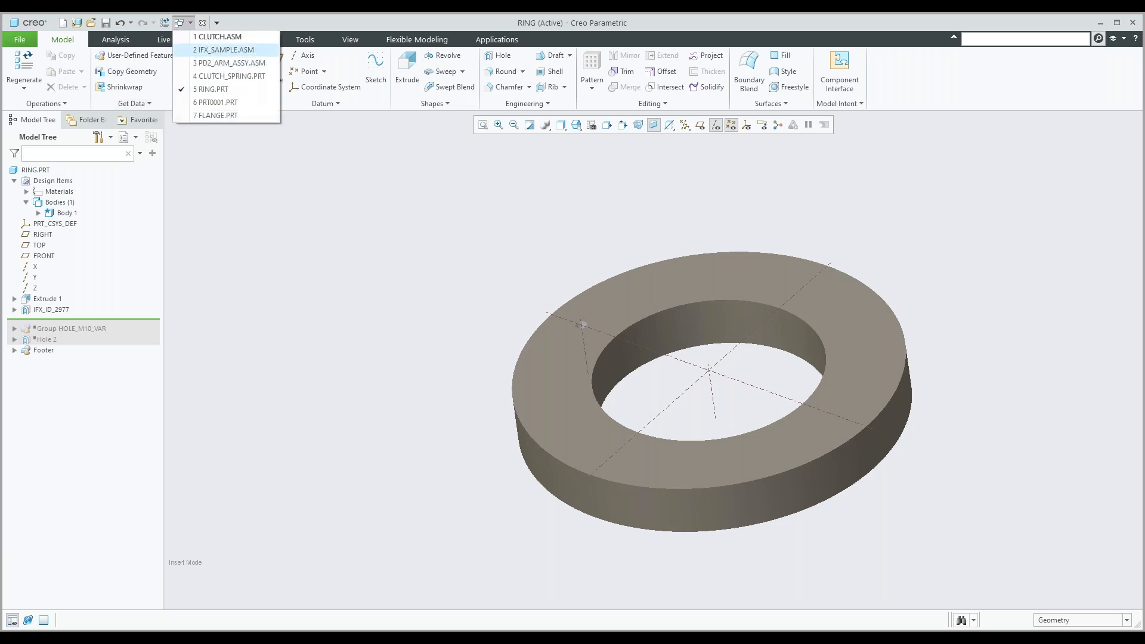
click(224, 49)
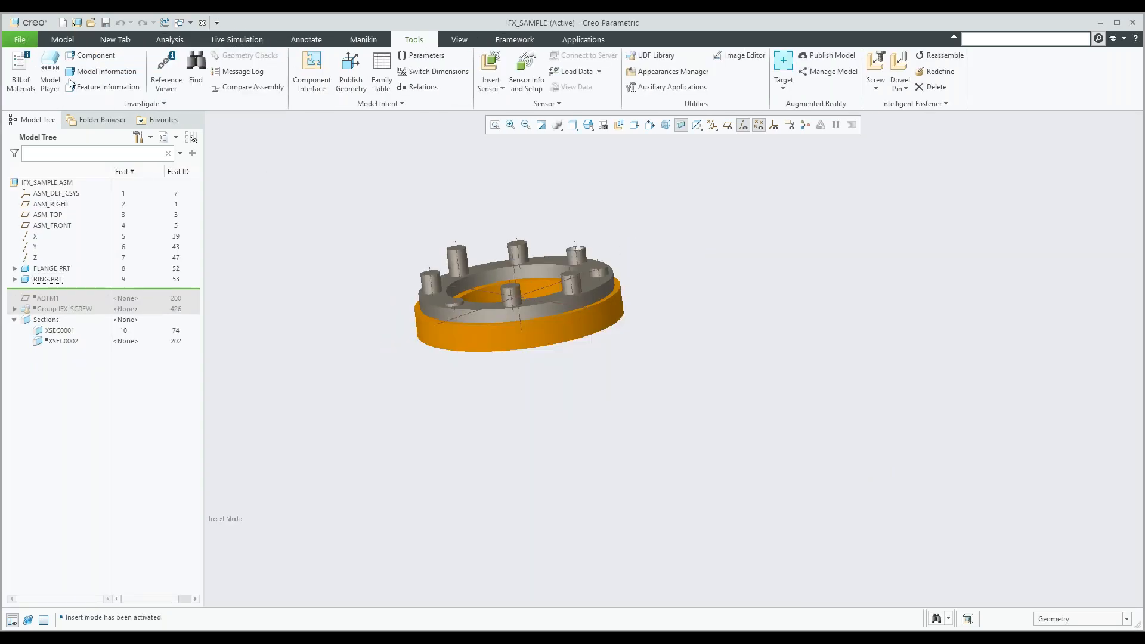
click(63, 39)
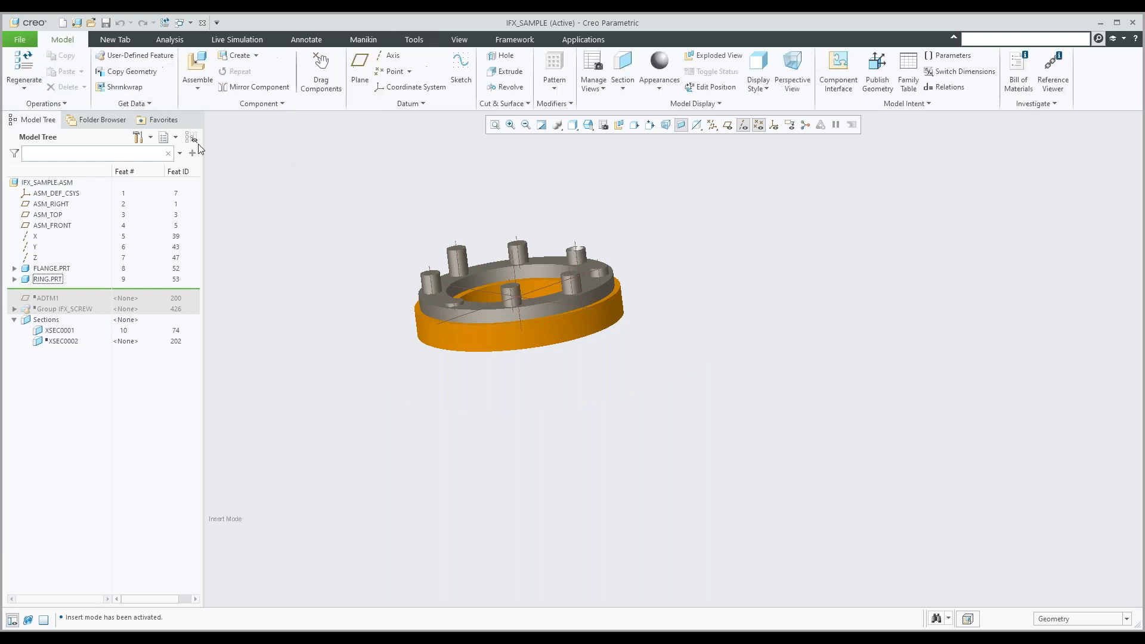
click(197, 89)
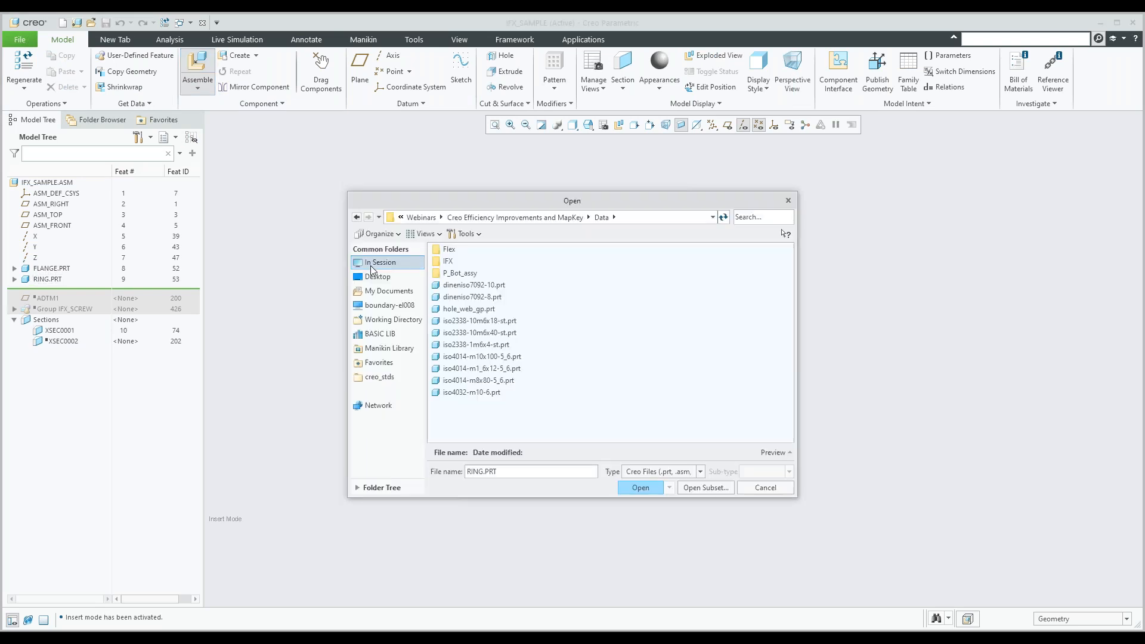
click(371, 266)
text(ring)
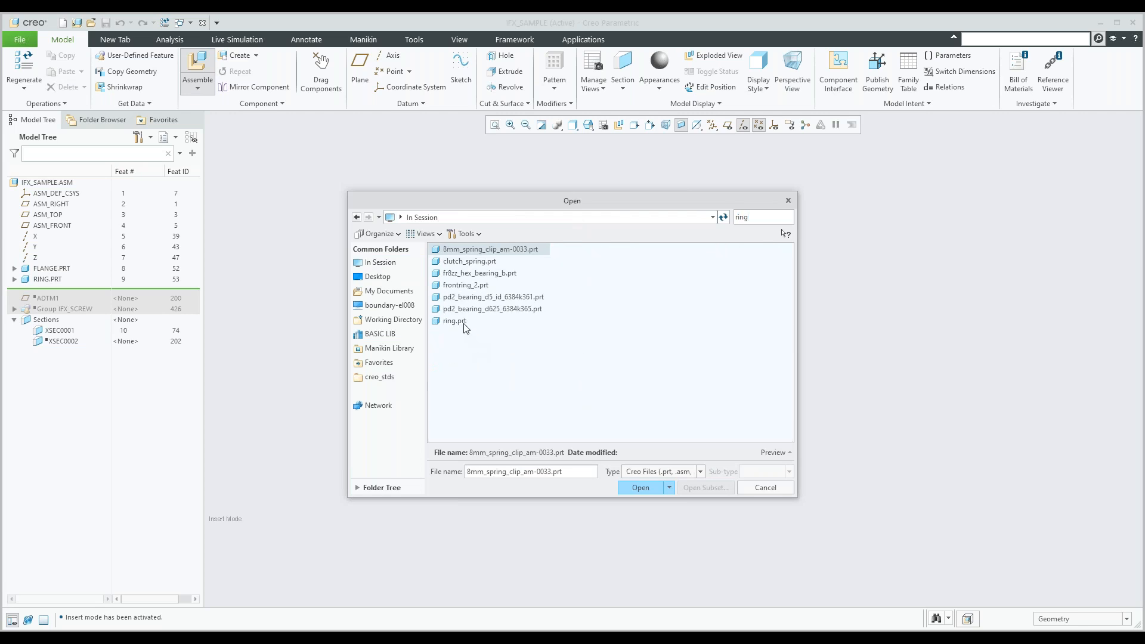
click(464, 323)
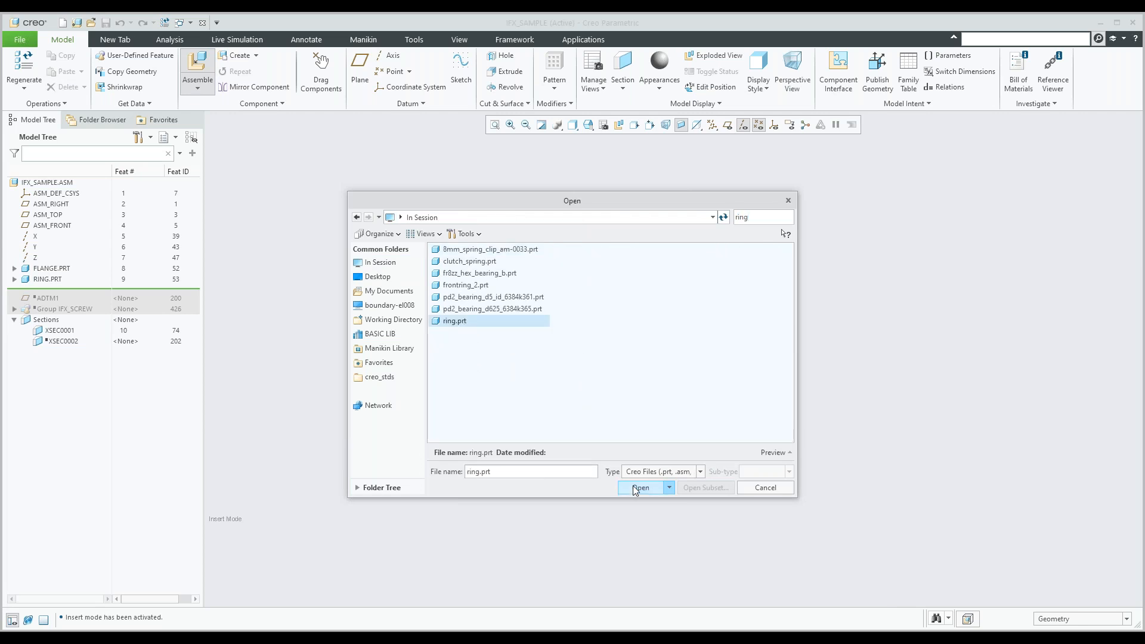
click(635, 489)
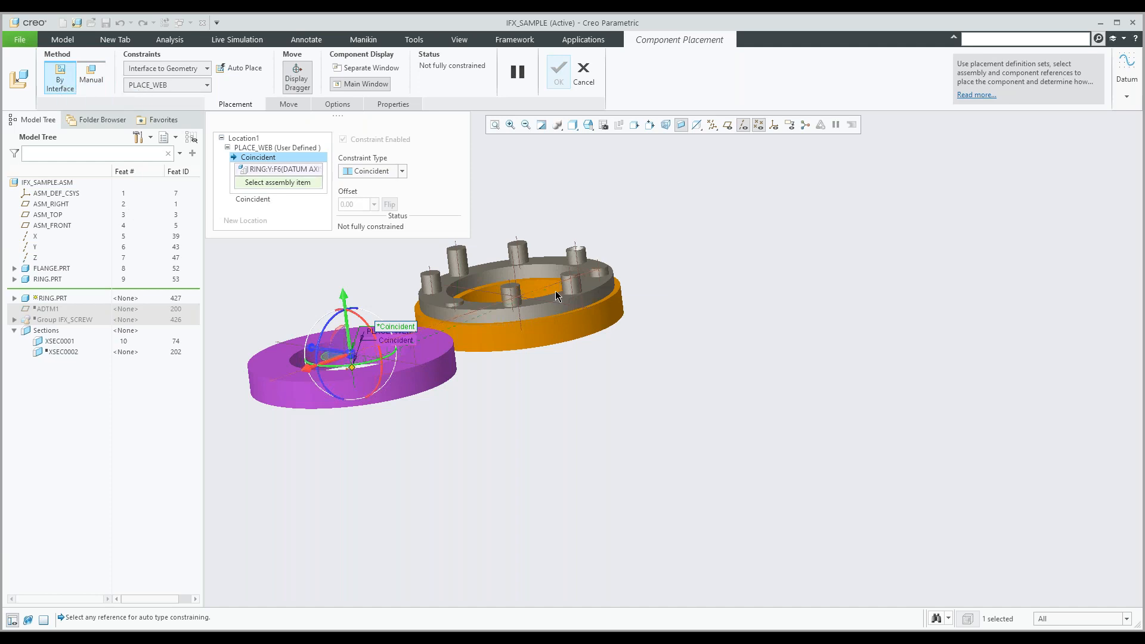
Place the second ring beneath the first one through the PLACE_WEB interface, making it coincident with the existing ring's axis and underside.
middle_drag(556, 291, 522, 309)
click(514, 271)
drag(516, 262, 540, 398)
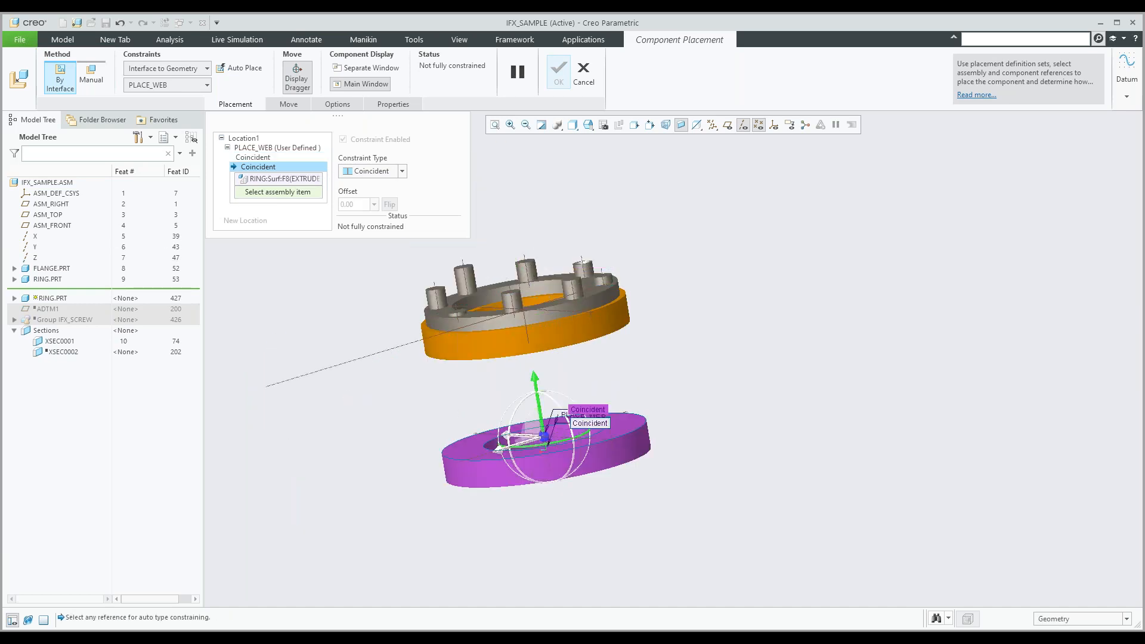
middle_drag(515, 410, 509, 357)
click(509, 356)
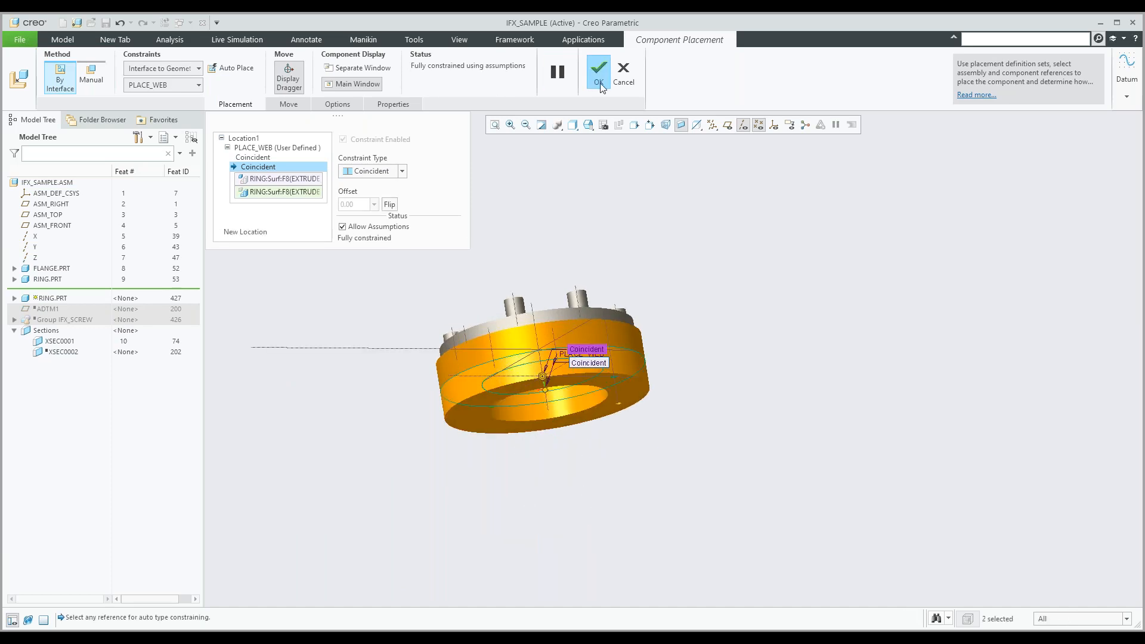
click(600, 81)
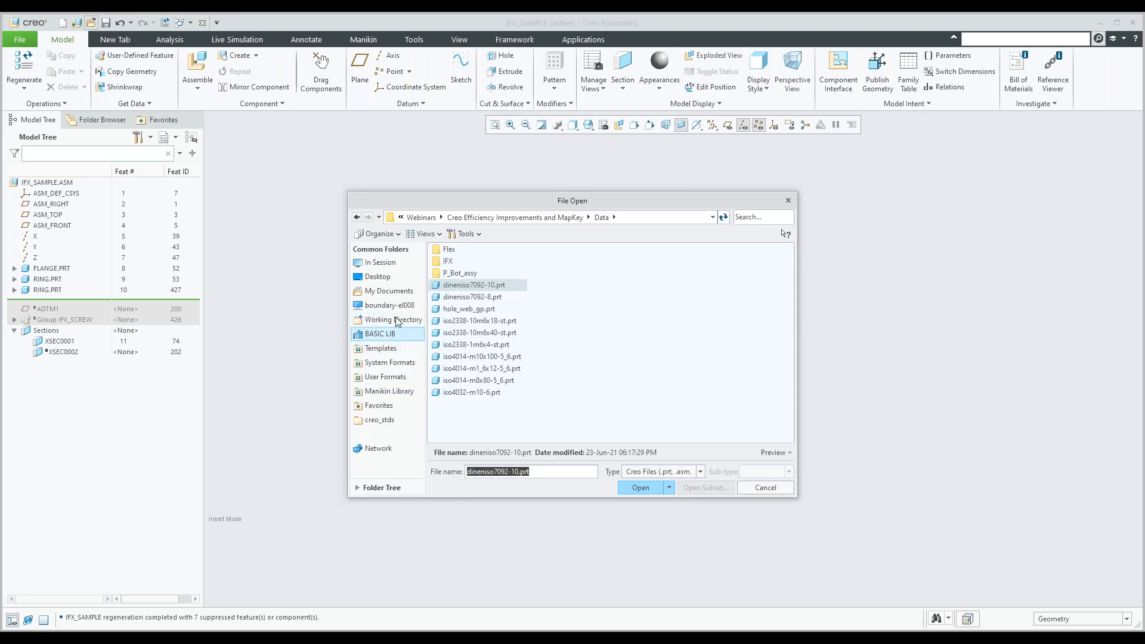
Examine the library folders and their descriptions in BASIC LIB, including Fasteners, Connectors and Bearings.
click(380, 334)
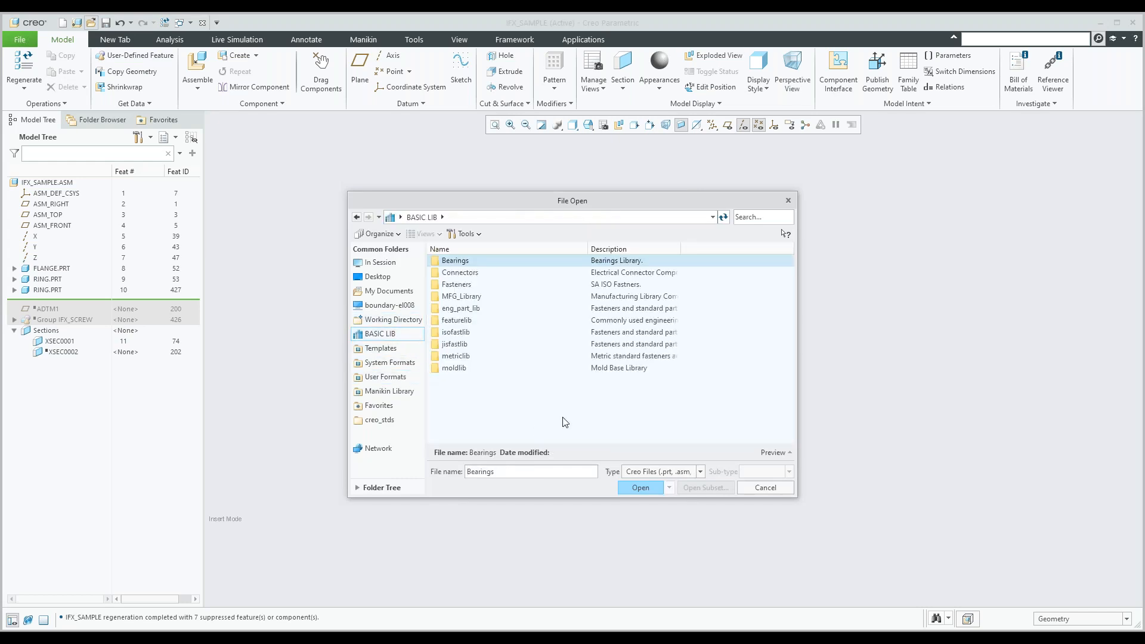
drag(681, 248, 716, 248)
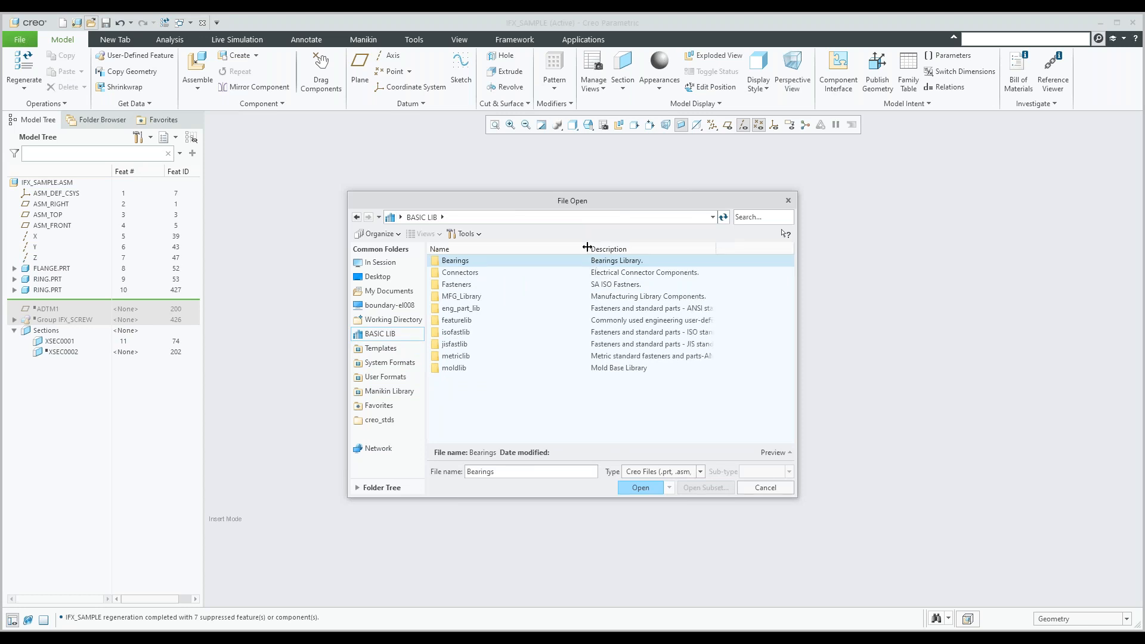
click(457, 286)
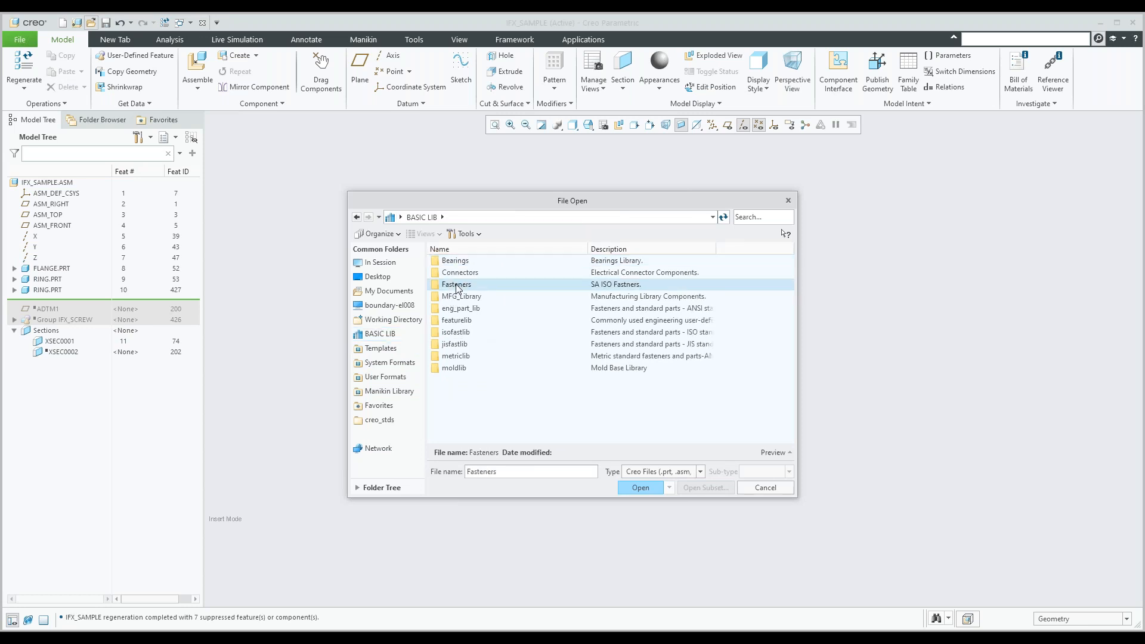
click(460, 276)
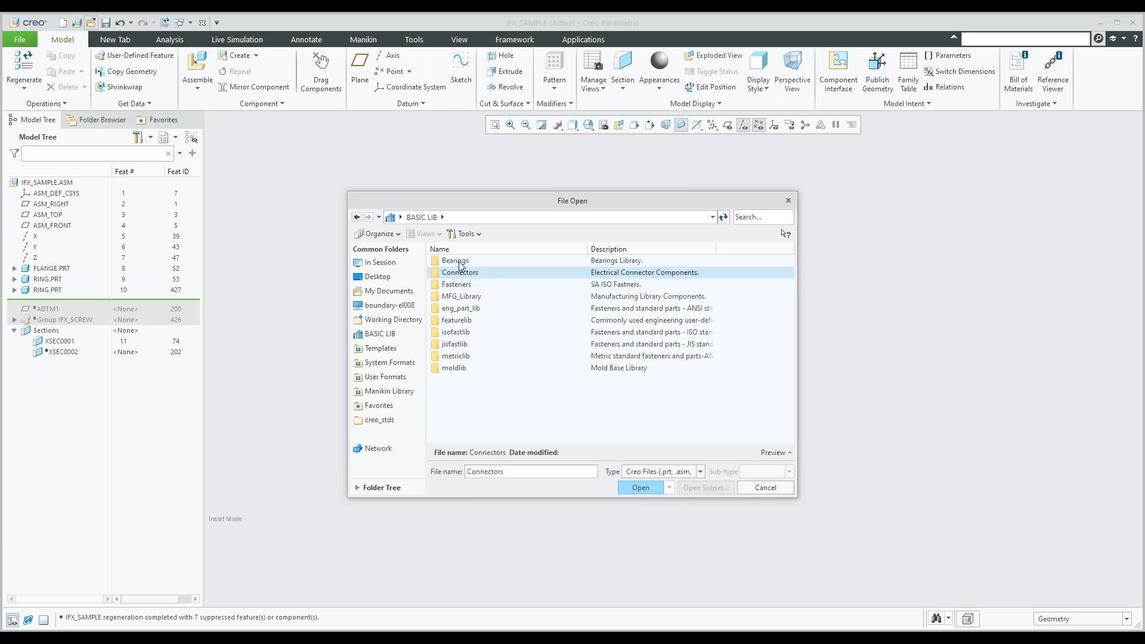
click(460, 266)
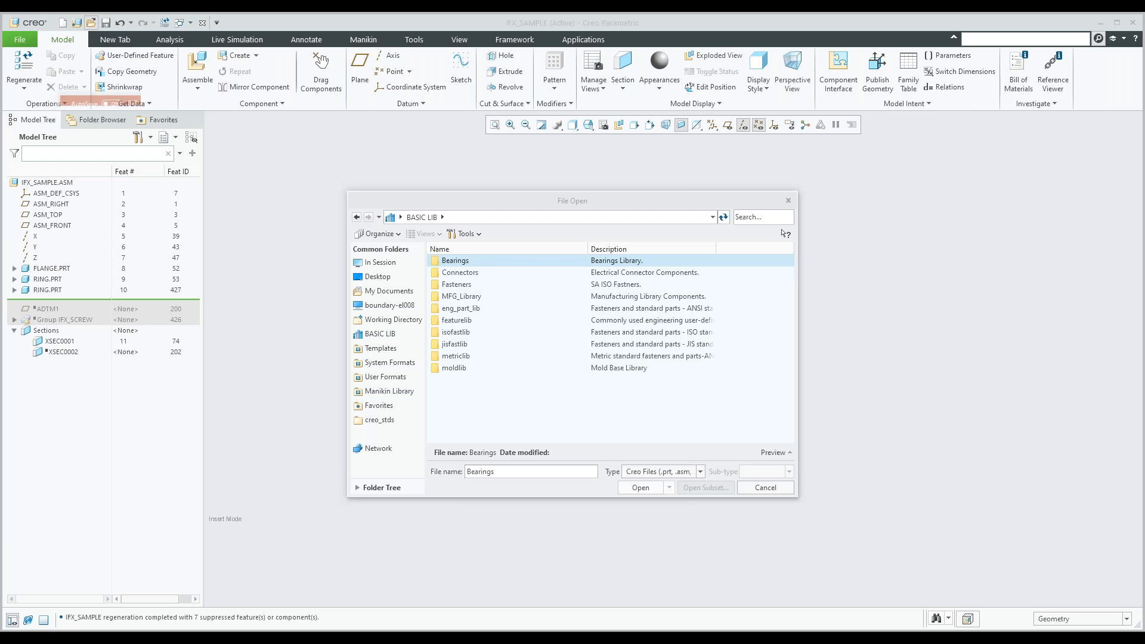
Switch to PowerPoint and look through the thumbnails of the webinar's earlier topic slides.
scroll(92, 292, up, 5)
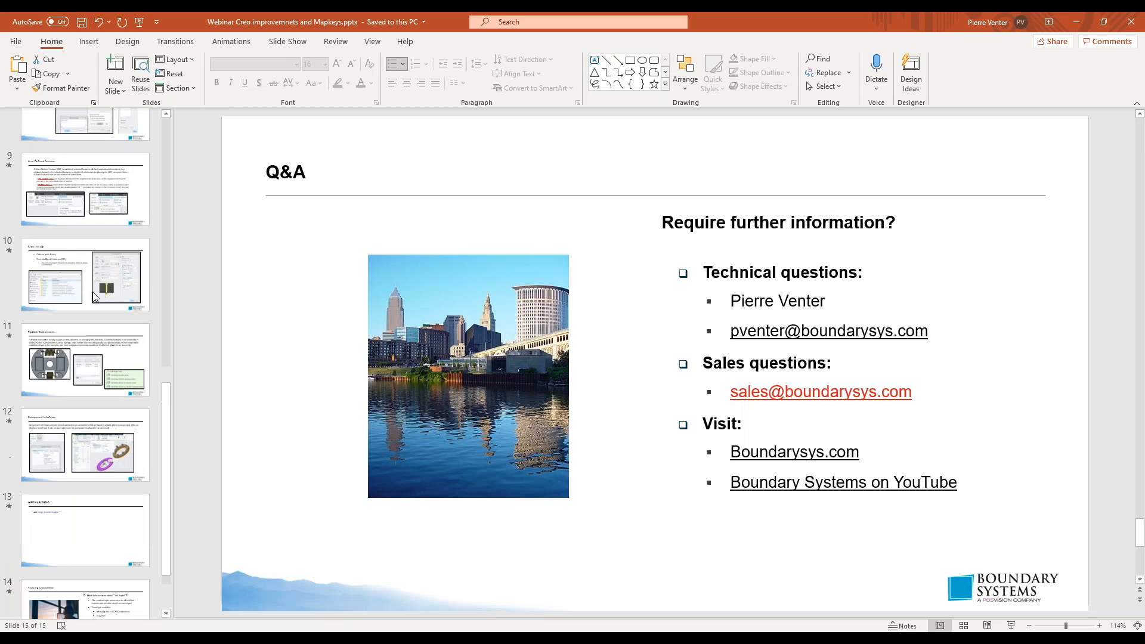
scroll(92, 292, up, 3)
scroll(92, 292, down, 3)
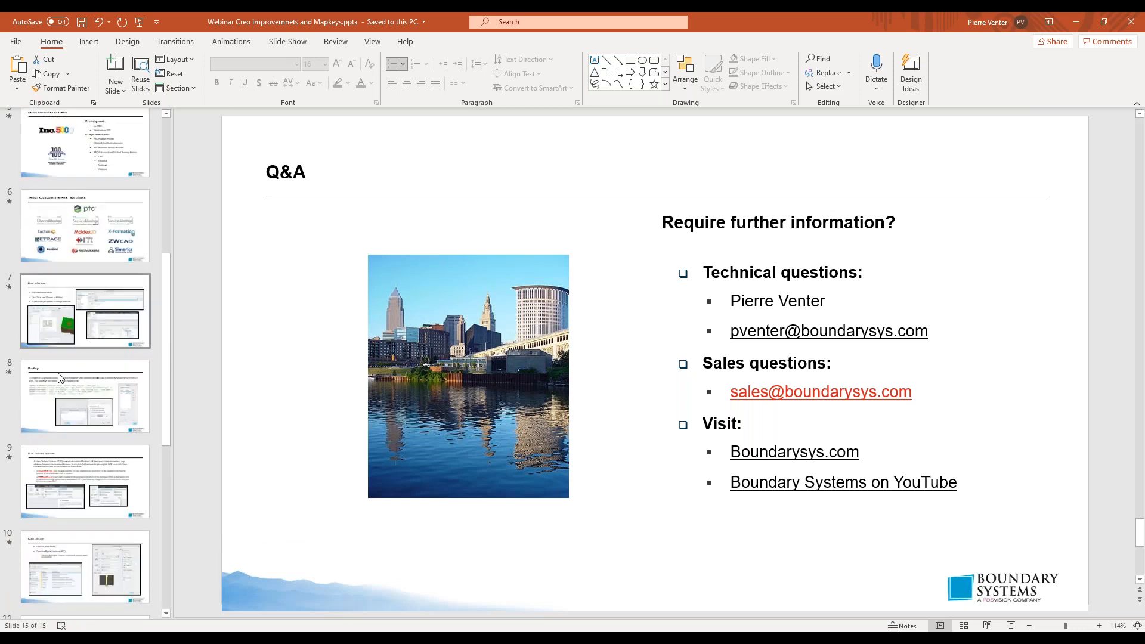
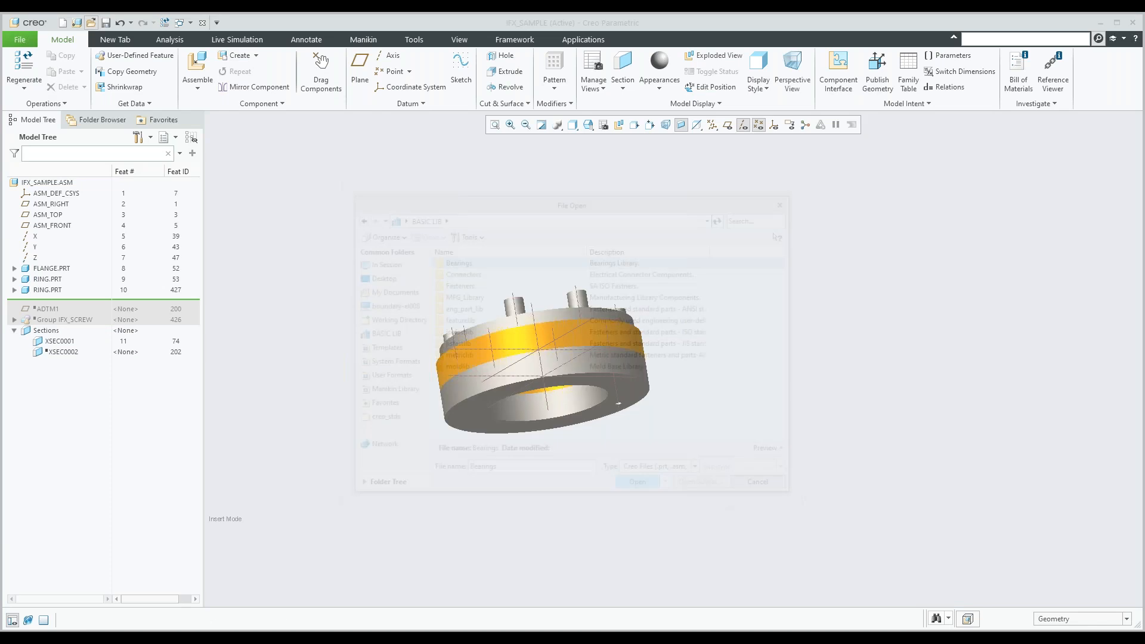
Return to Creo and look at the Intelligent Fastener commands, including the Instance Creator options.
click(414, 40)
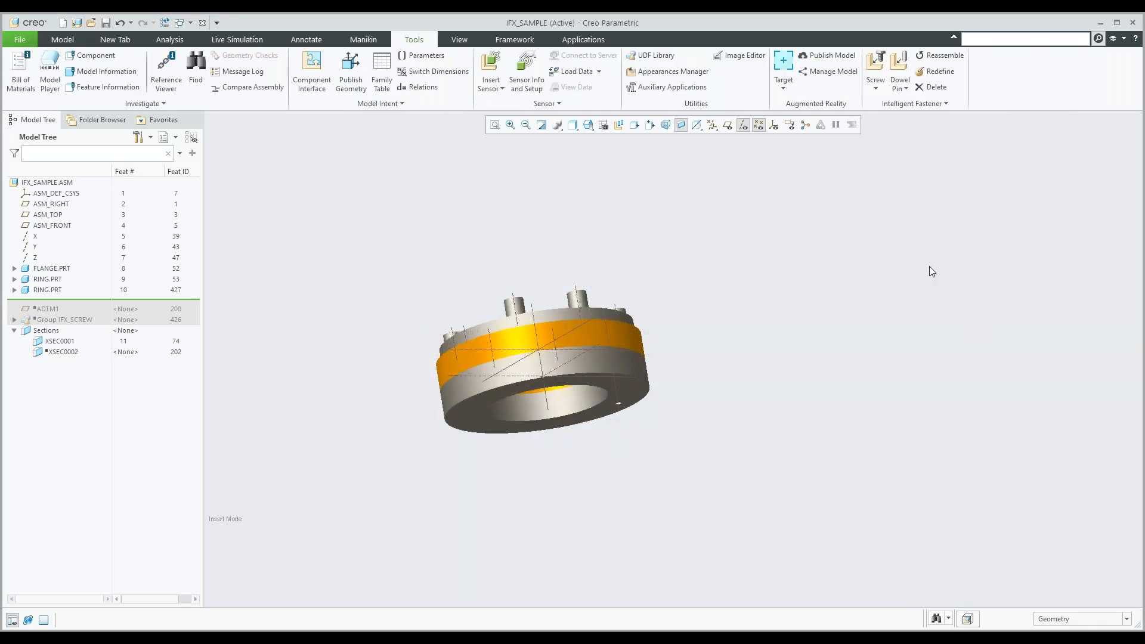
click(948, 104)
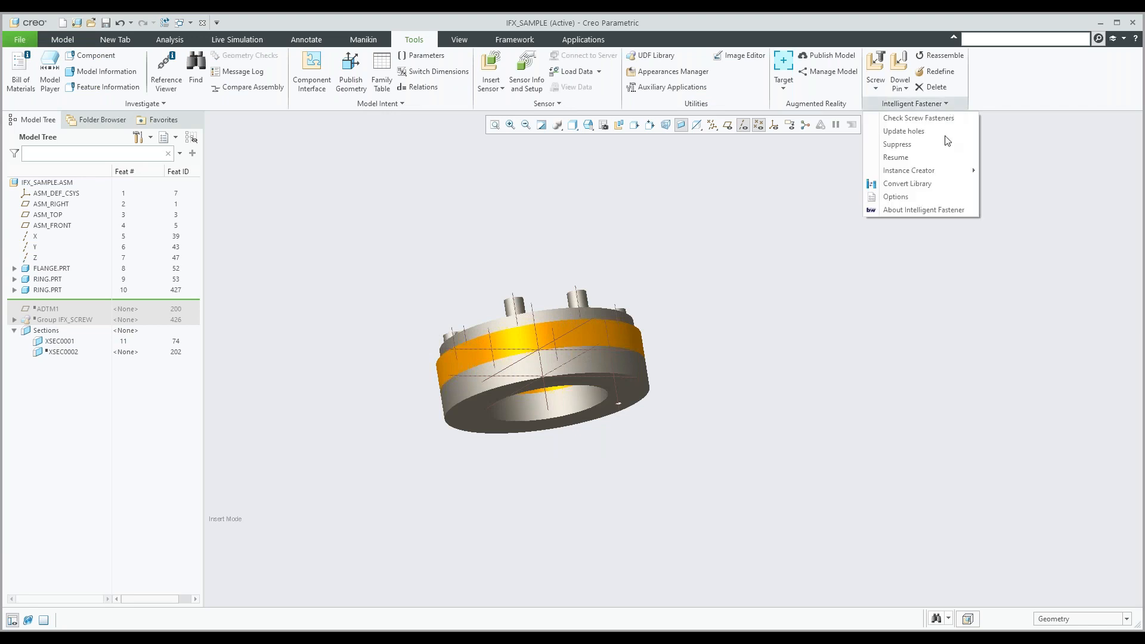
mouse_move(965, 171)
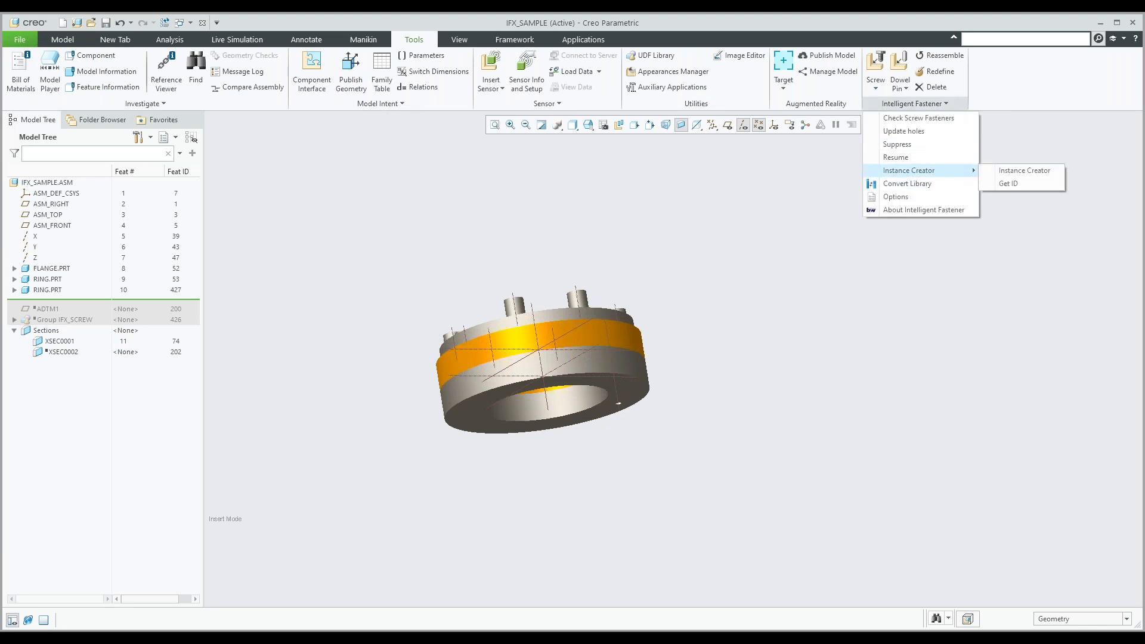
key(Escape)
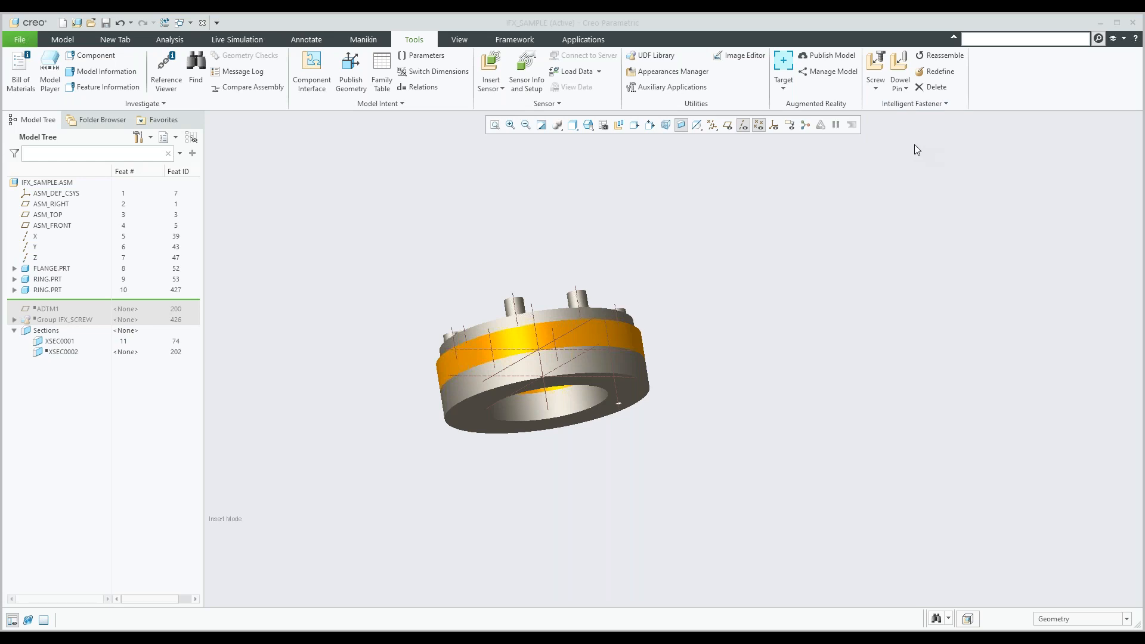
click(897, 106)
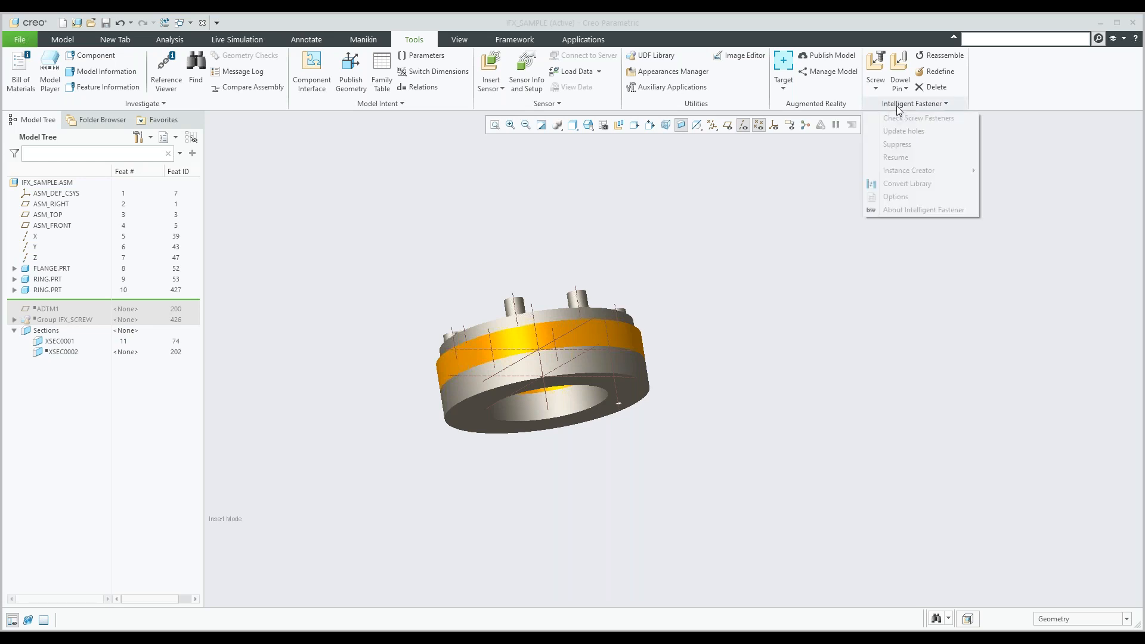
mouse_move(923, 172)
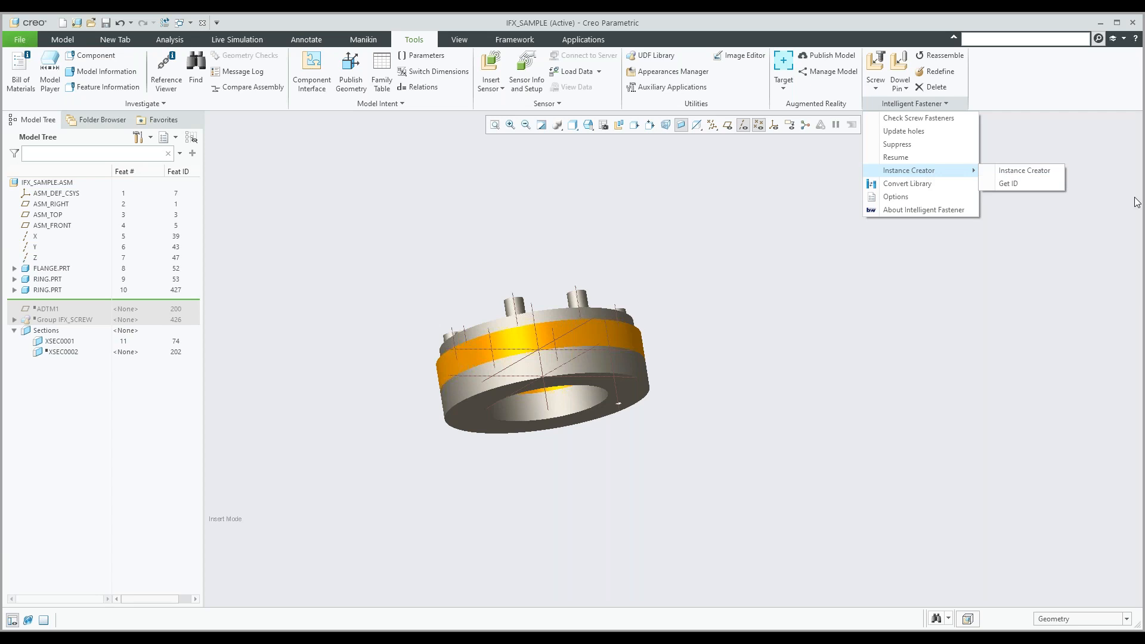
Turn on the datum plane display for the IFX_SAMPLE assembly and inspect the planes around the rings.
click(730, 126)
click(730, 126)
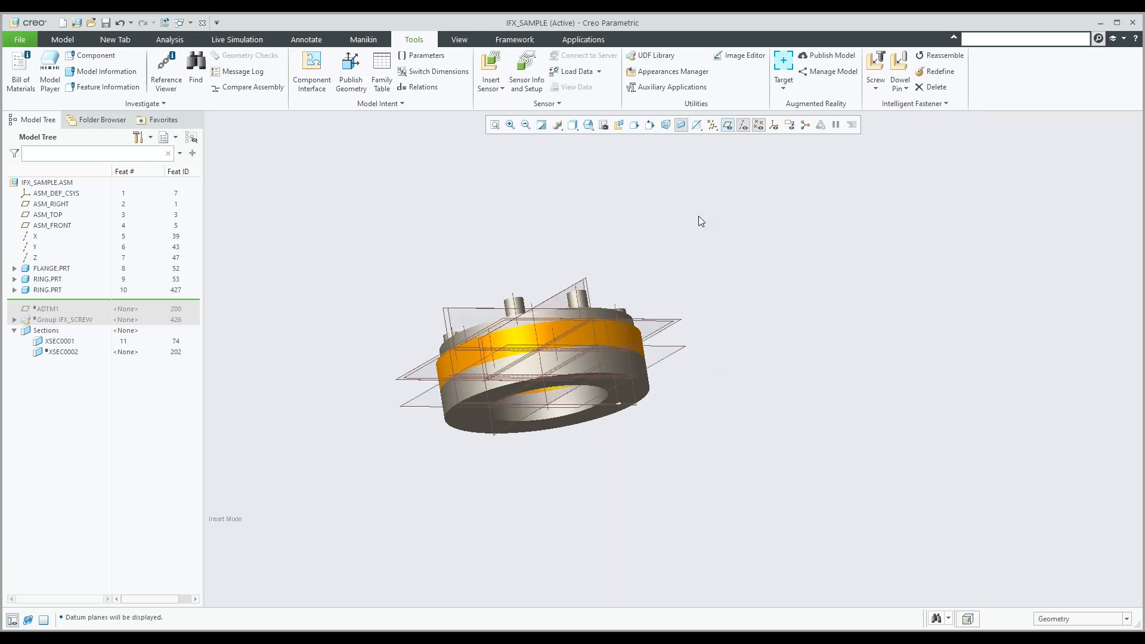
middle_drag(678, 263, 690, 310)
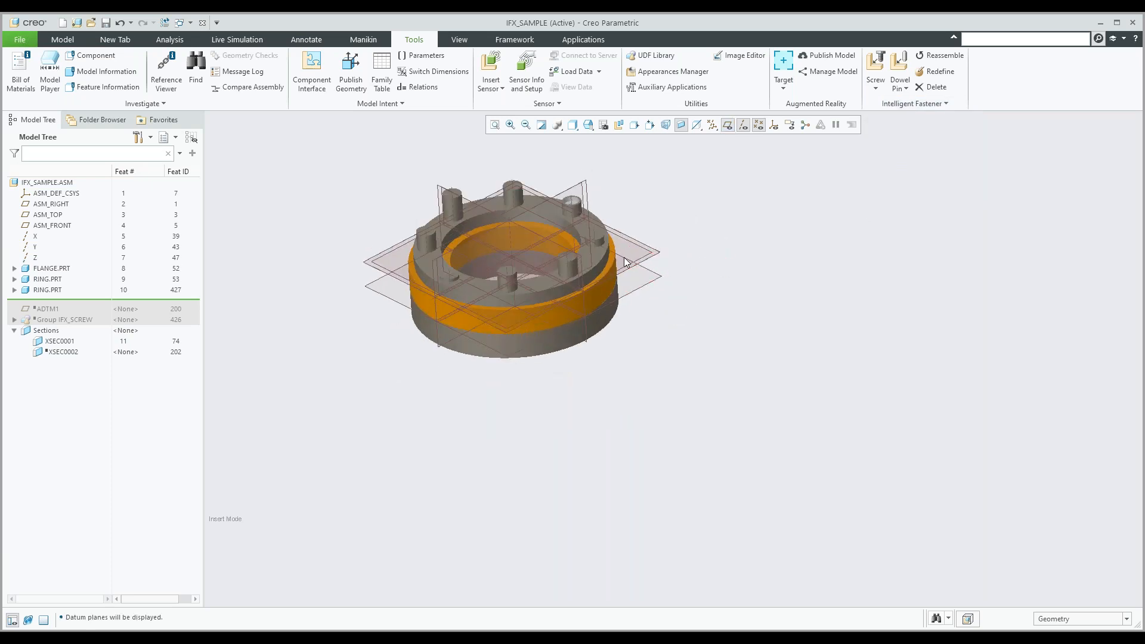
scroll(624, 255, up, 5)
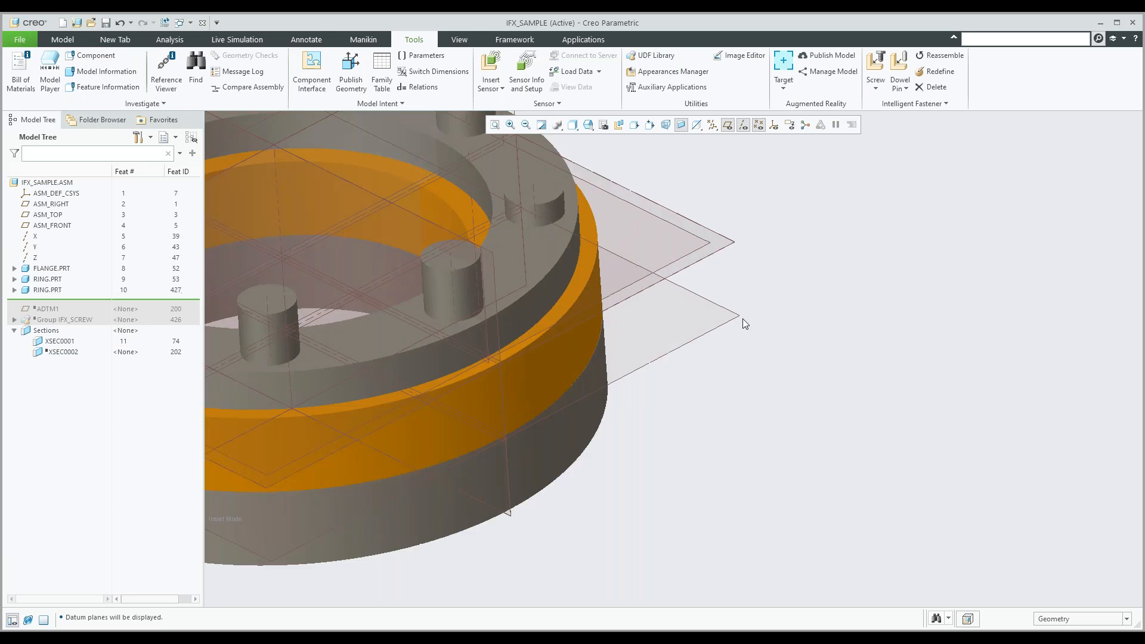
scroll(734, 318, down, 6)
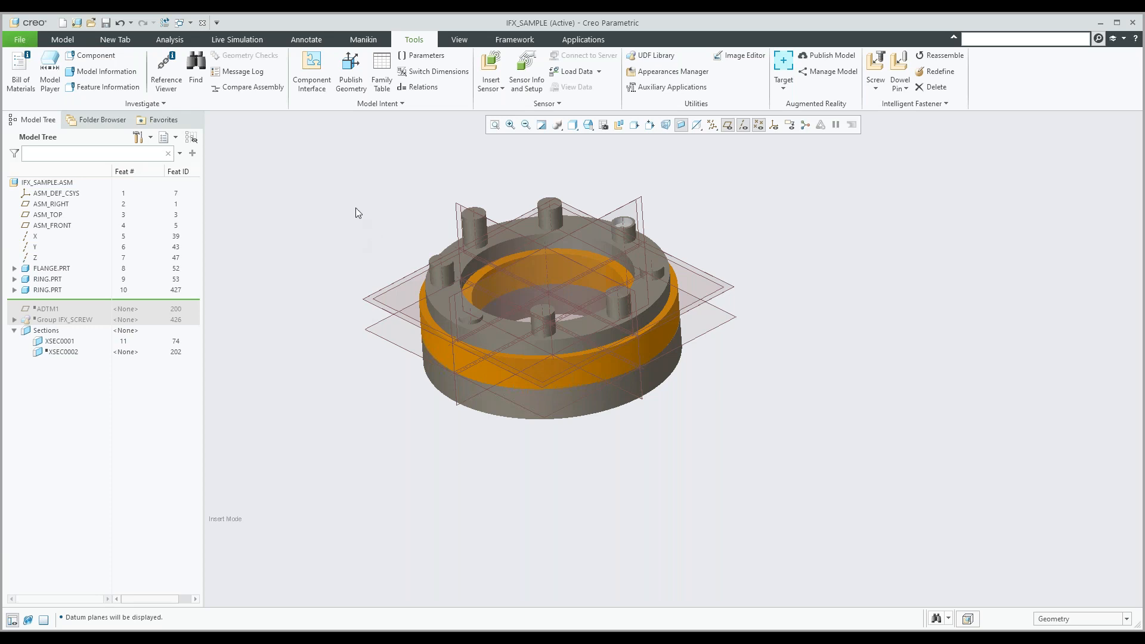
Open the Creo Parametric Options, look at the config.pro save dialog for exporting configurations, and cancel it.
click(118, 39)
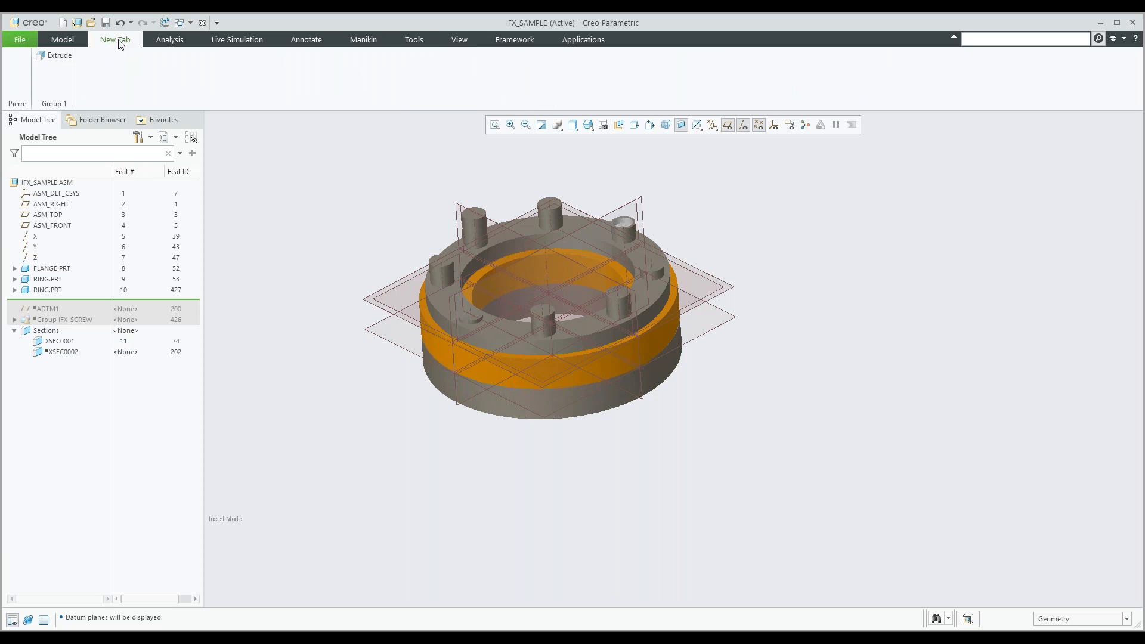
click(30, 38)
mouse_move(48, 306)
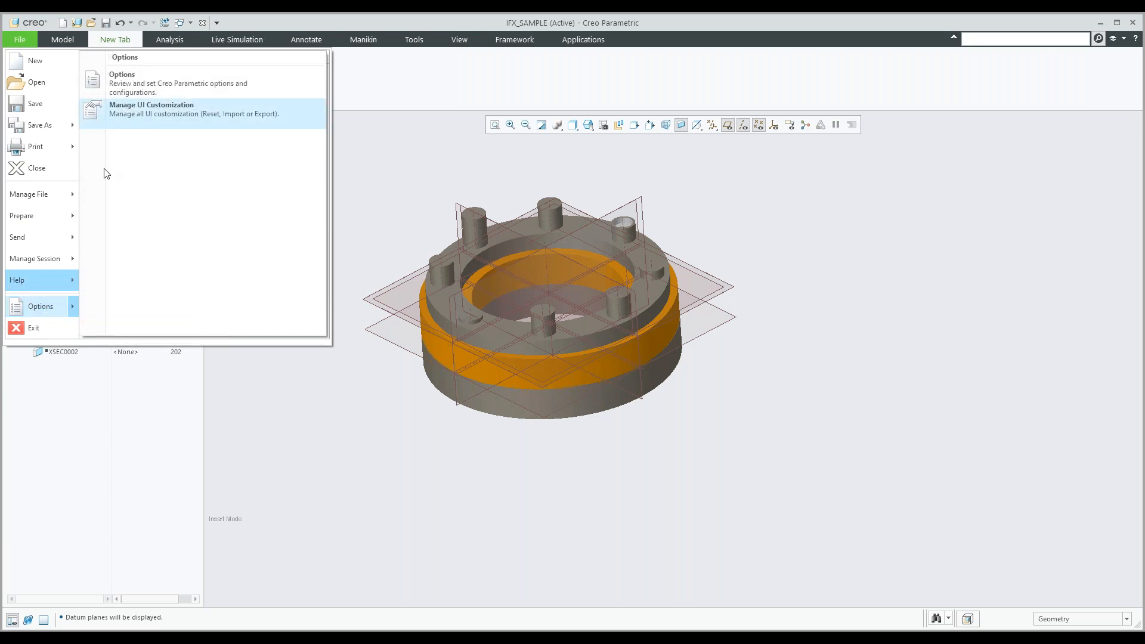
click(136, 82)
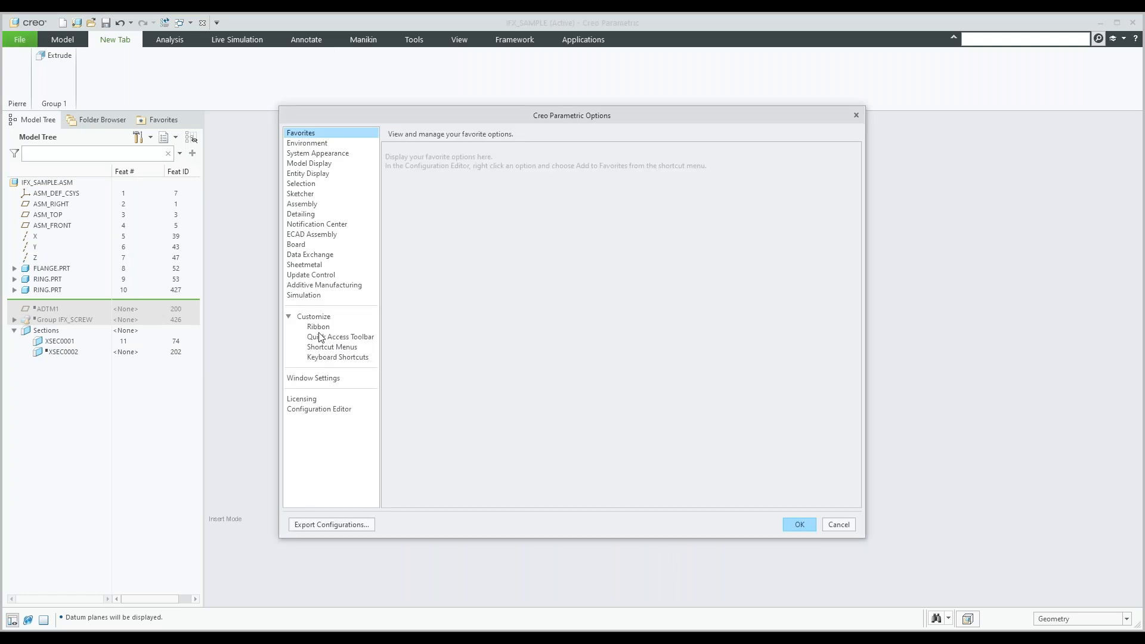
click(320, 338)
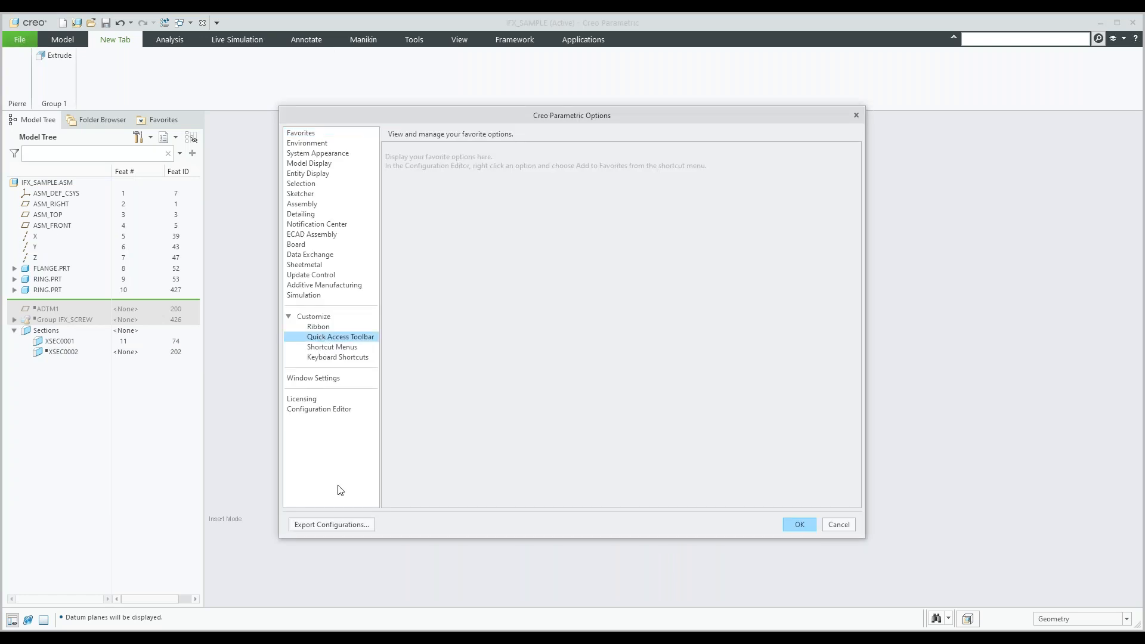
click(338, 527)
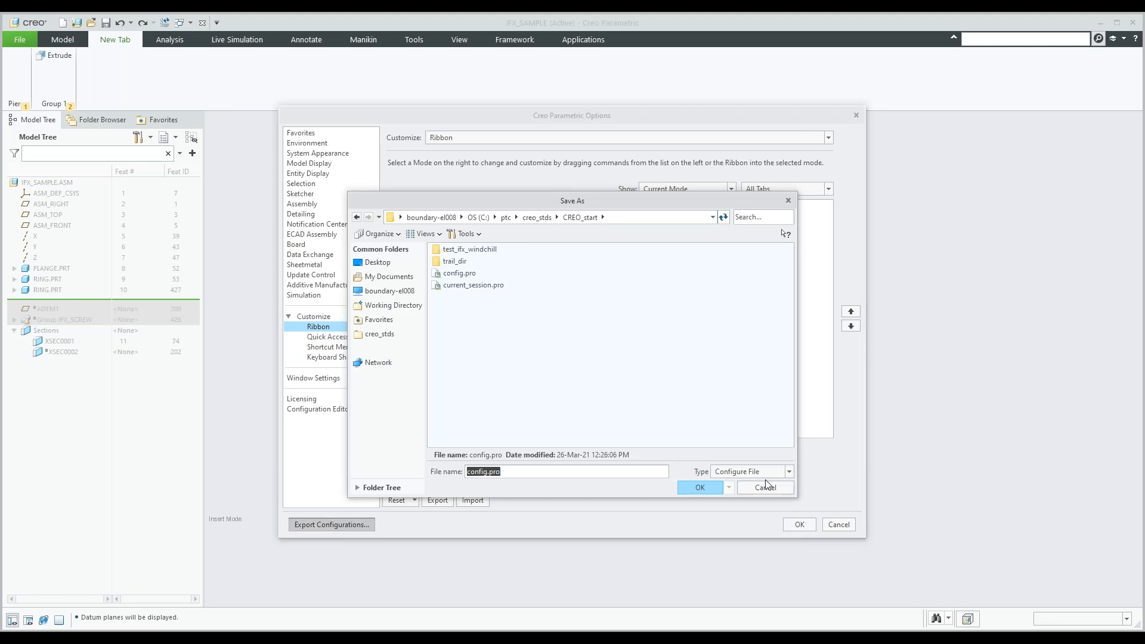
click(767, 486)
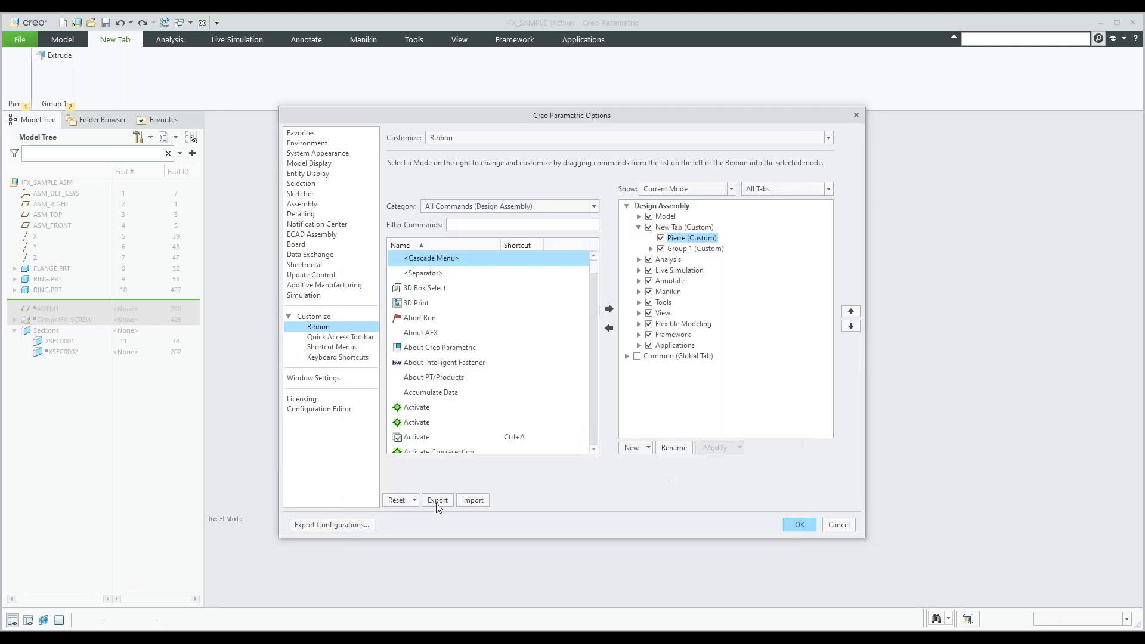
Look at the export dialog for the ribbon customization file, then leave the dialog and the options without saving.
click(442, 503)
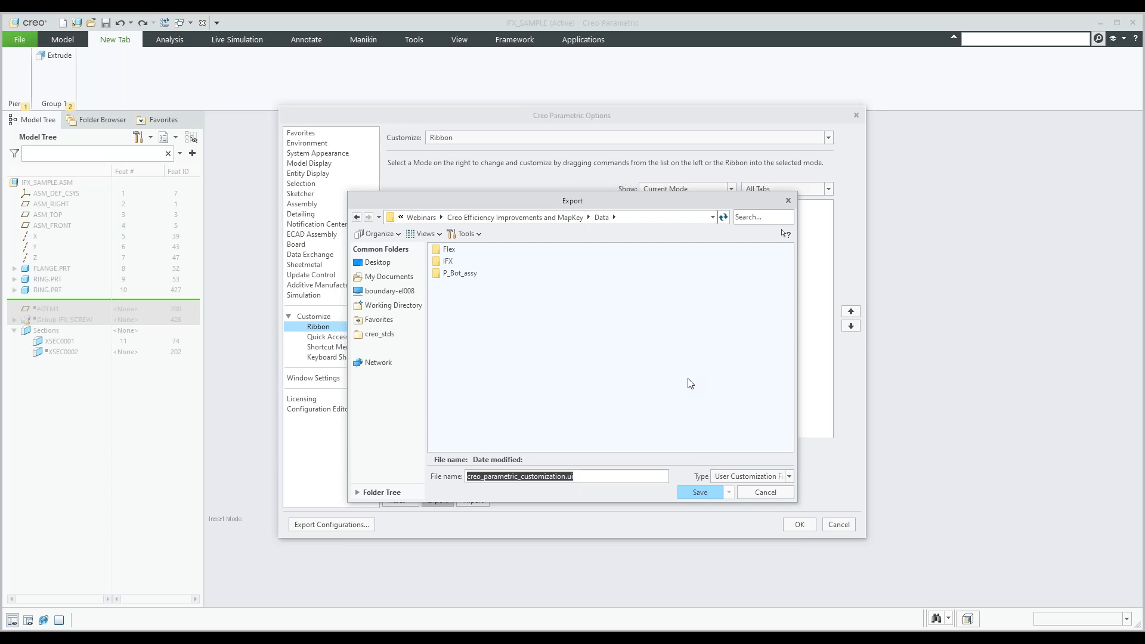
click(777, 495)
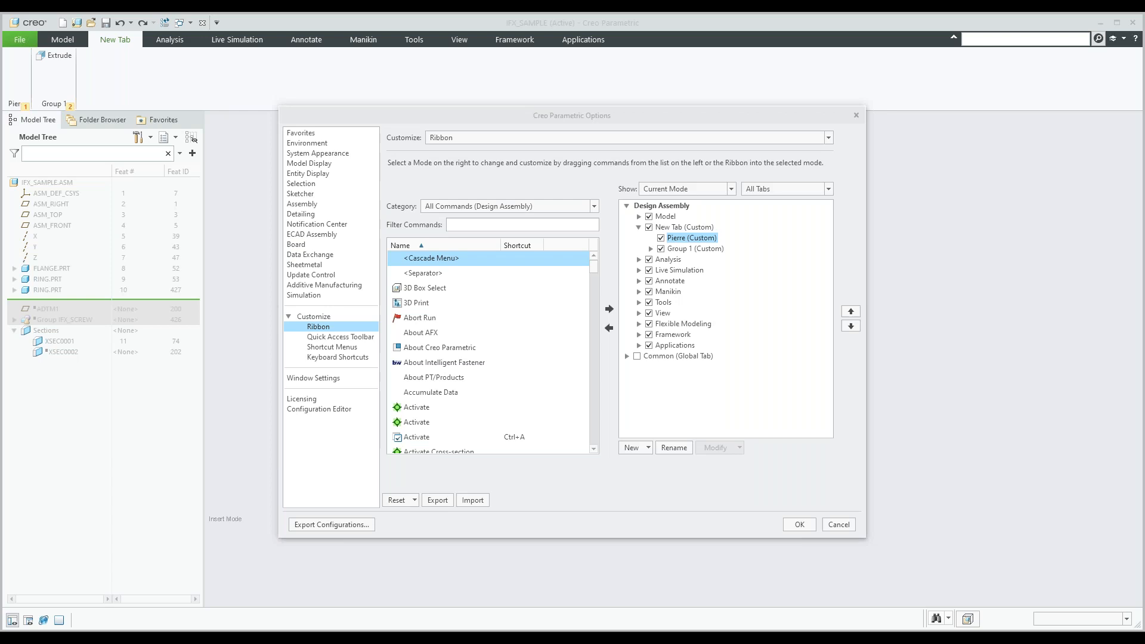
click(838, 526)
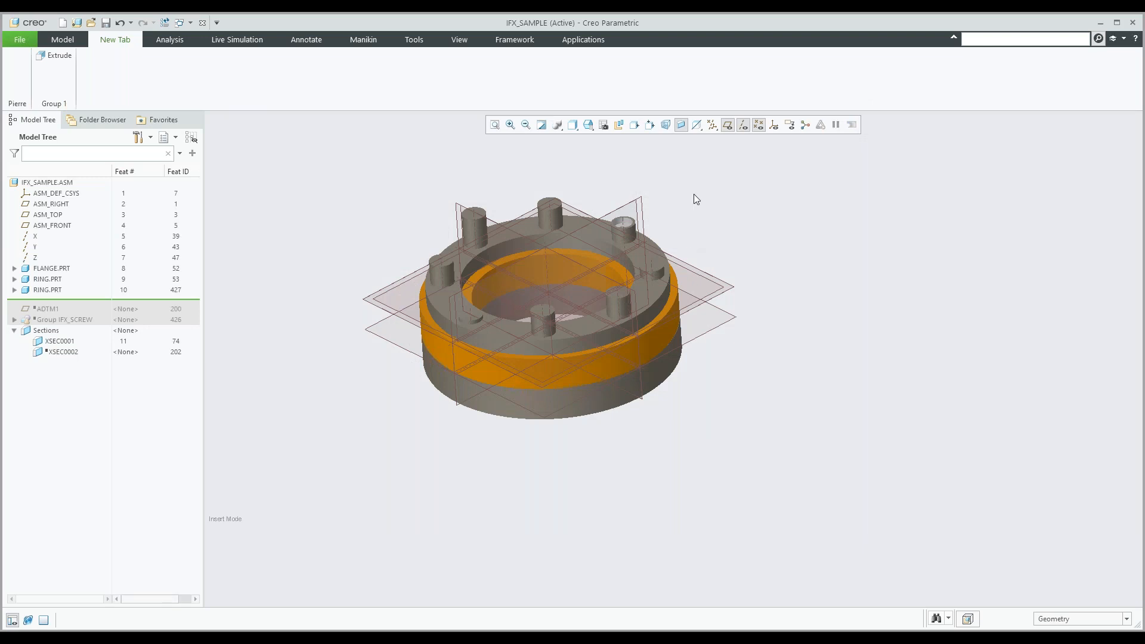
click(702, 129)
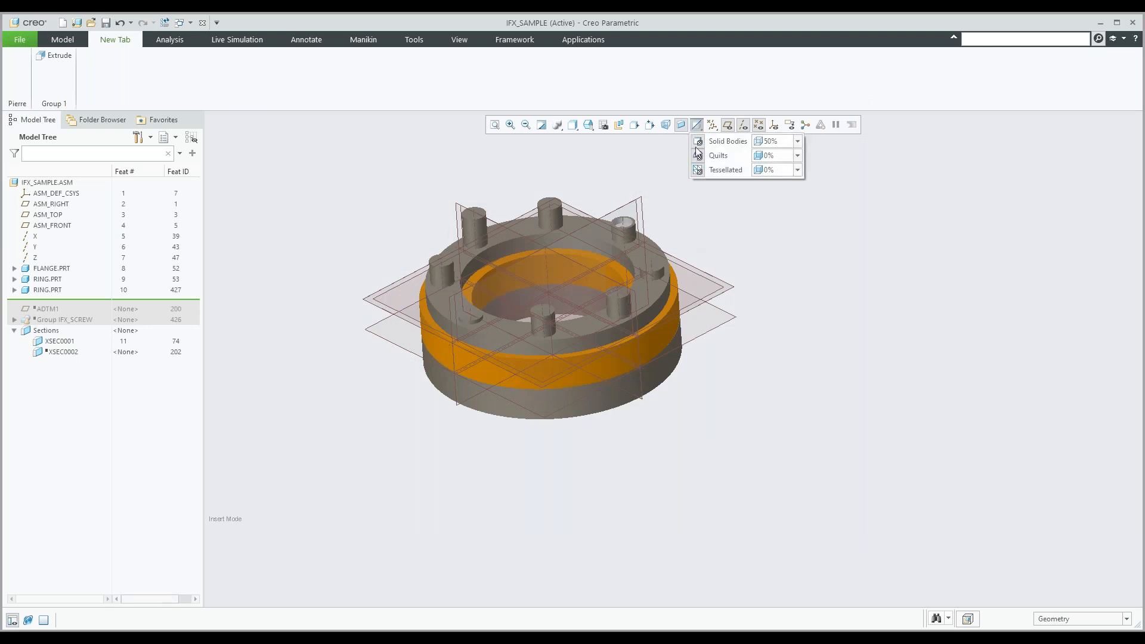
click(732, 153)
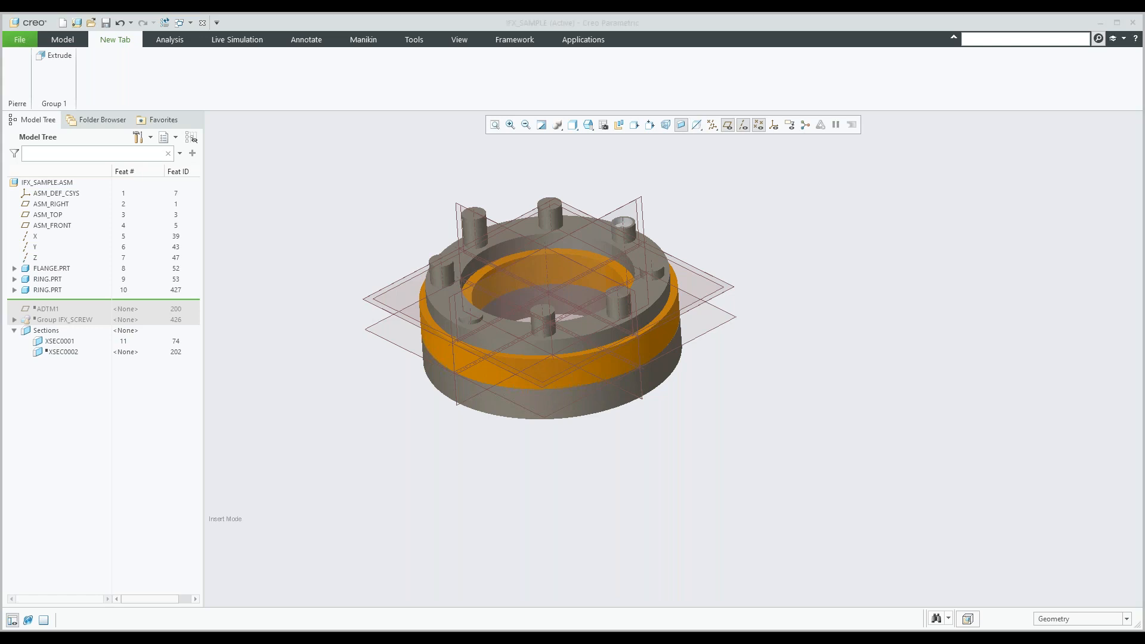